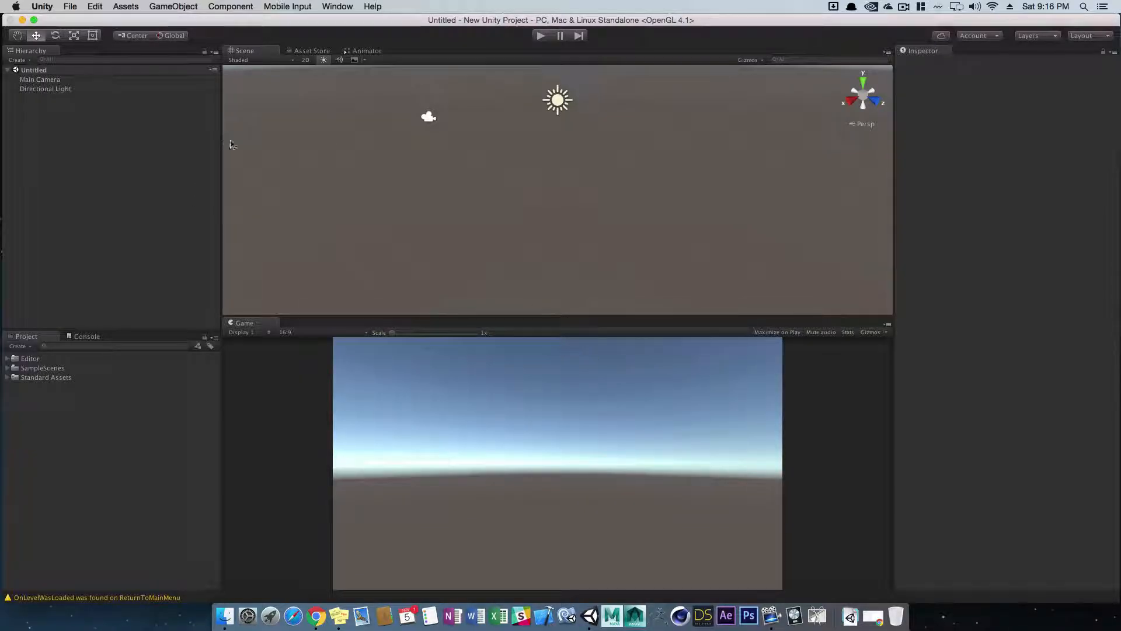
# Launch Mouseposé from the installed applications and return to the Unity scene
pyautogui.click(173, 7)
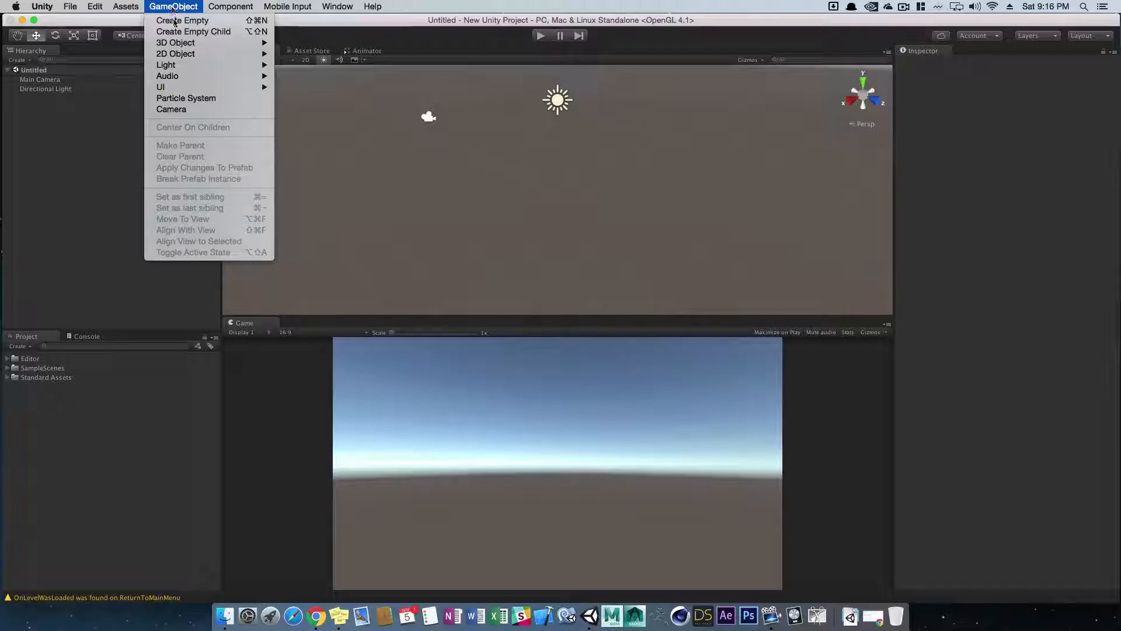
pyautogui.moveTo(194, 45)
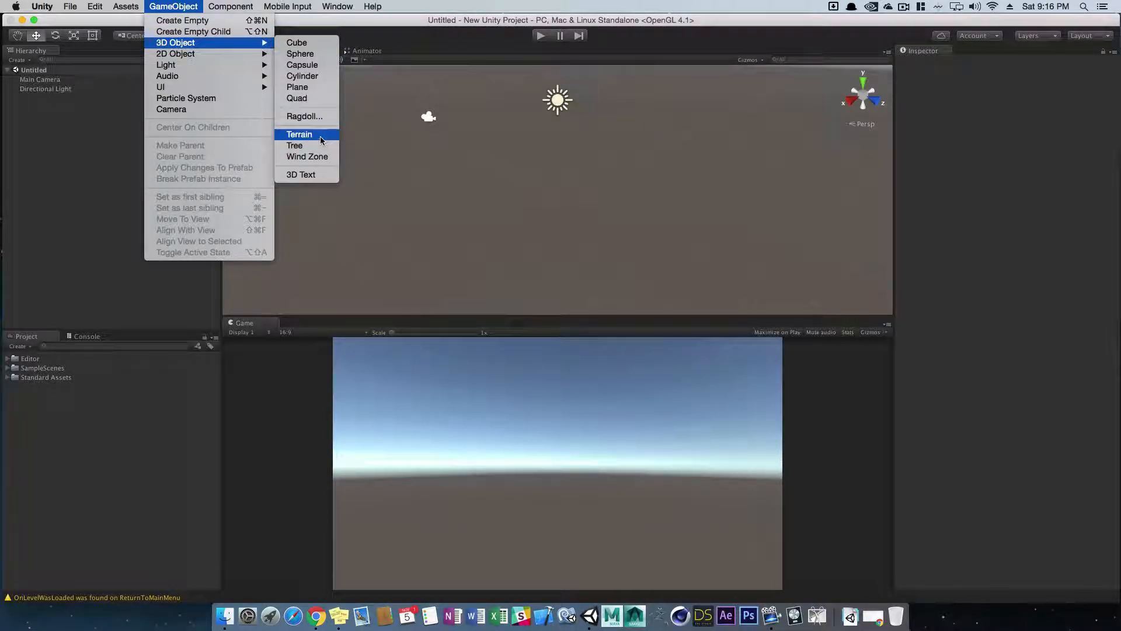
pyautogui.click(271, 616)
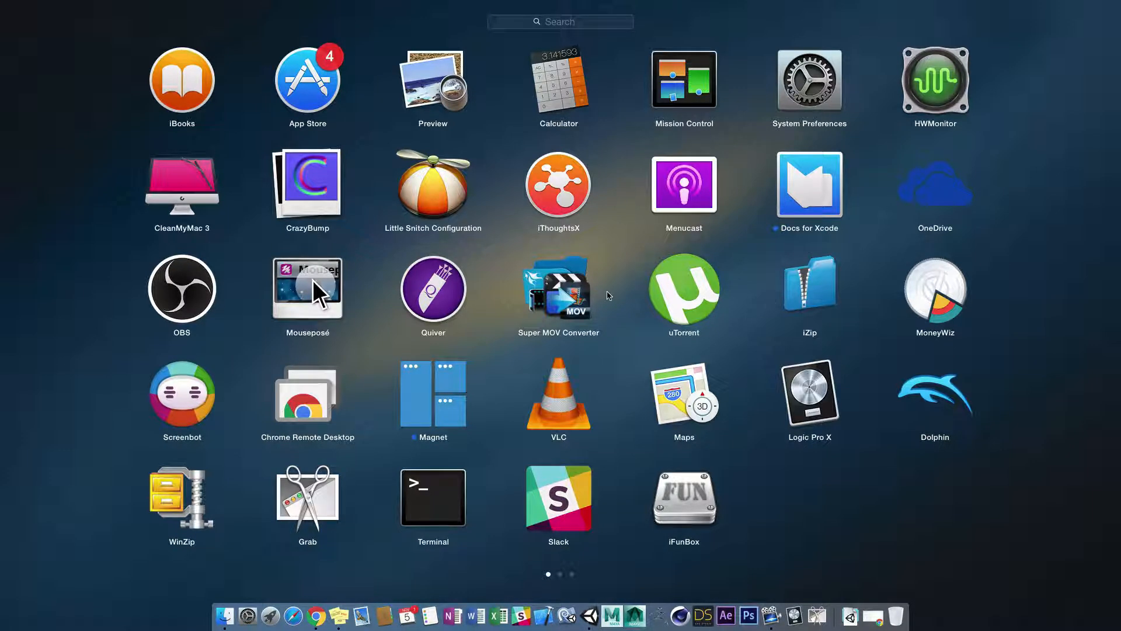
pyautogui.click(246, 310)
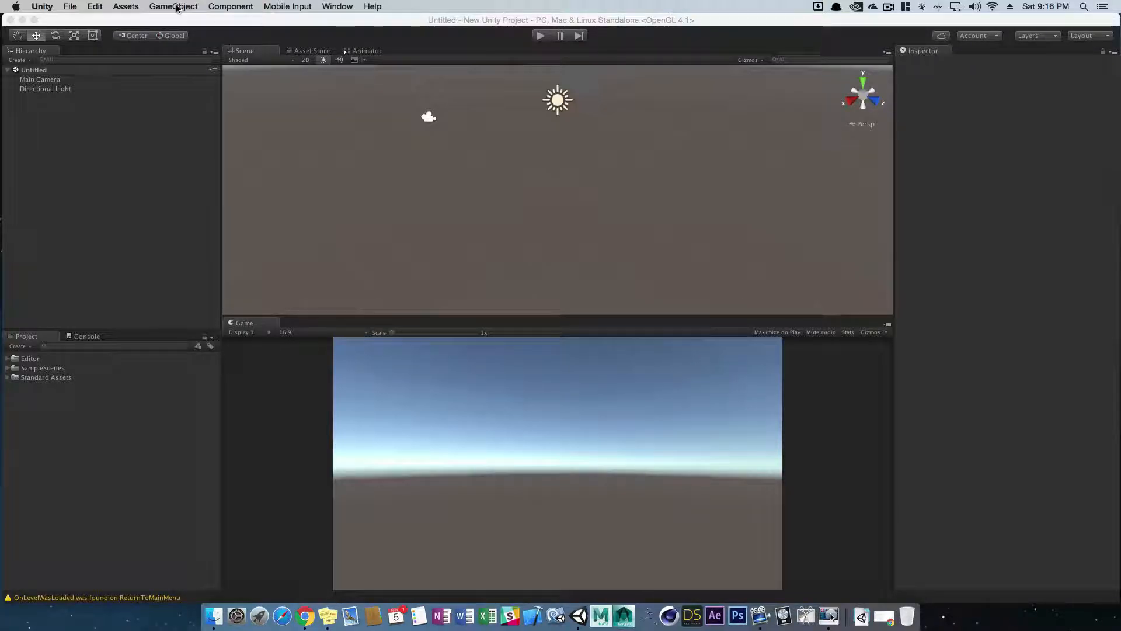
pyautogui.click(188, 122)
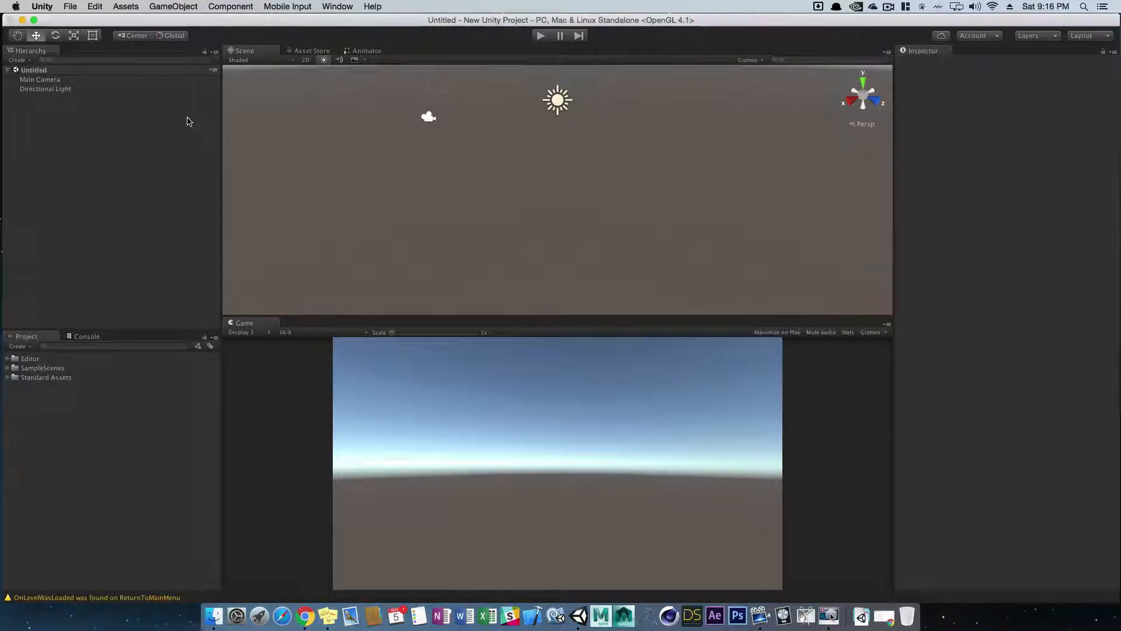
# Add a 3D Terrain object to the scene
pyautogui.click(188, 7)
pyautogui.moveTo(194, 44)
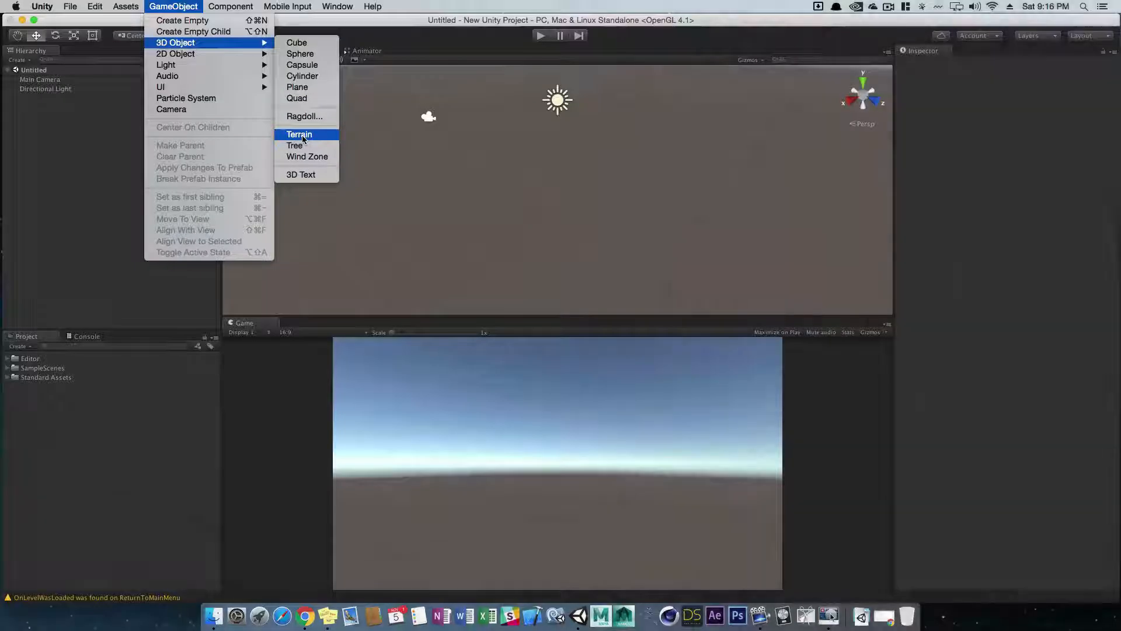
pyautogui.click(301, 135)
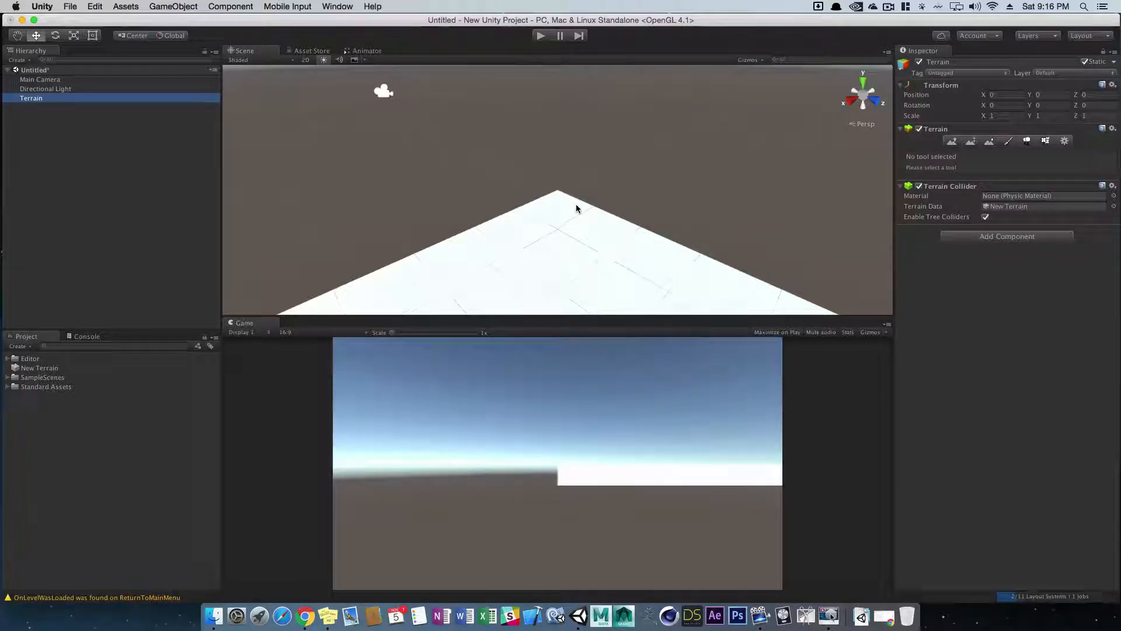
# Examine the whole terrain in the Scene view and review its Terrain Settings, including the resolution values
pyautogui.keyDown('alt'); pyautogui.moveTo(584, 269); pyautogui.dragTo(543, 194); pyautogui.keyUp('alt')
pyautogui.press('f')
pyautogui.scroll(3, 681, 222)
pyautogui.scroll(-3, 681, 223)
pyautogui.scroll(-2, 570, 155)
pyautogui.keyDown('alt'); pyautogui.moveTo(530, 187); pyautogui.dragTo(671, 198, button='right'); pyautogui.keyUp('alt')
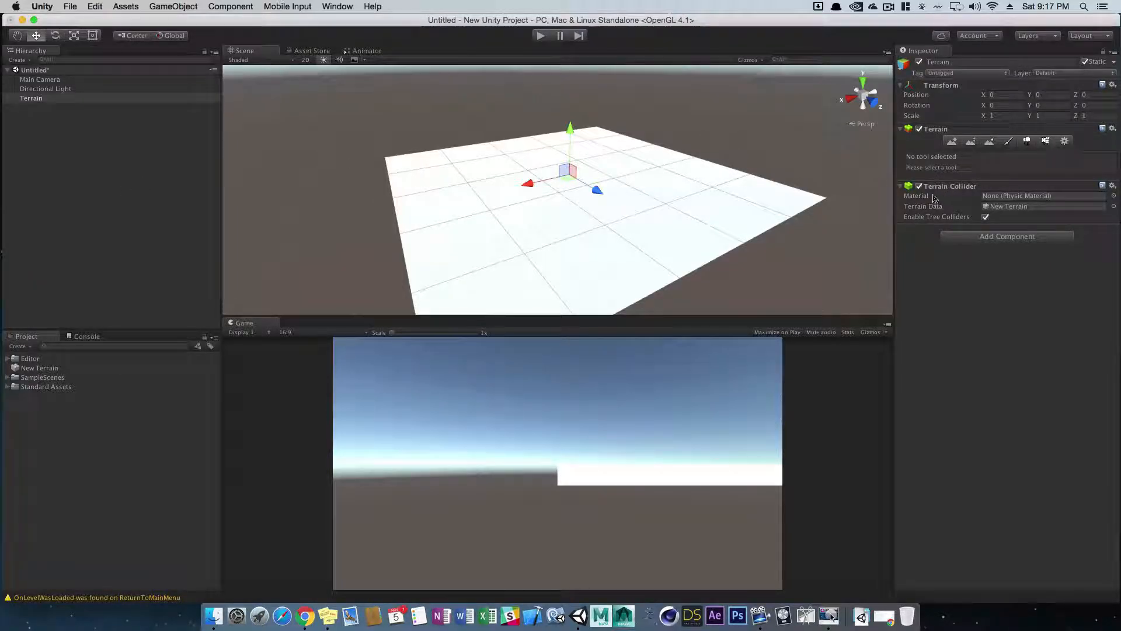
pyautogui.click(1065, 141)
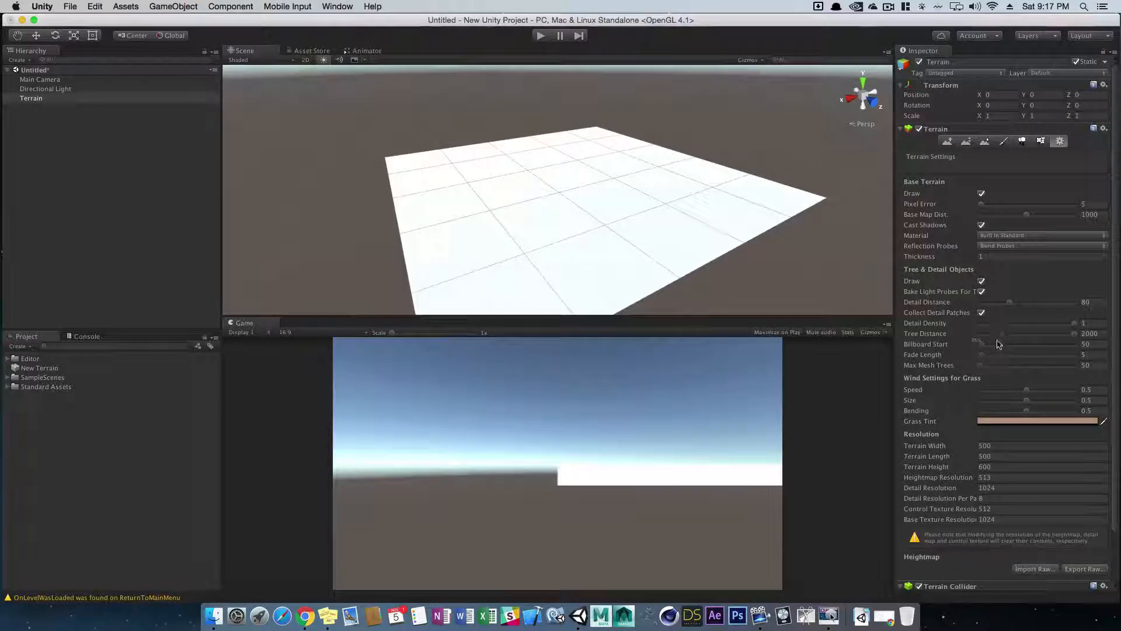
pyautogui.scroll(-3, 981, 351)
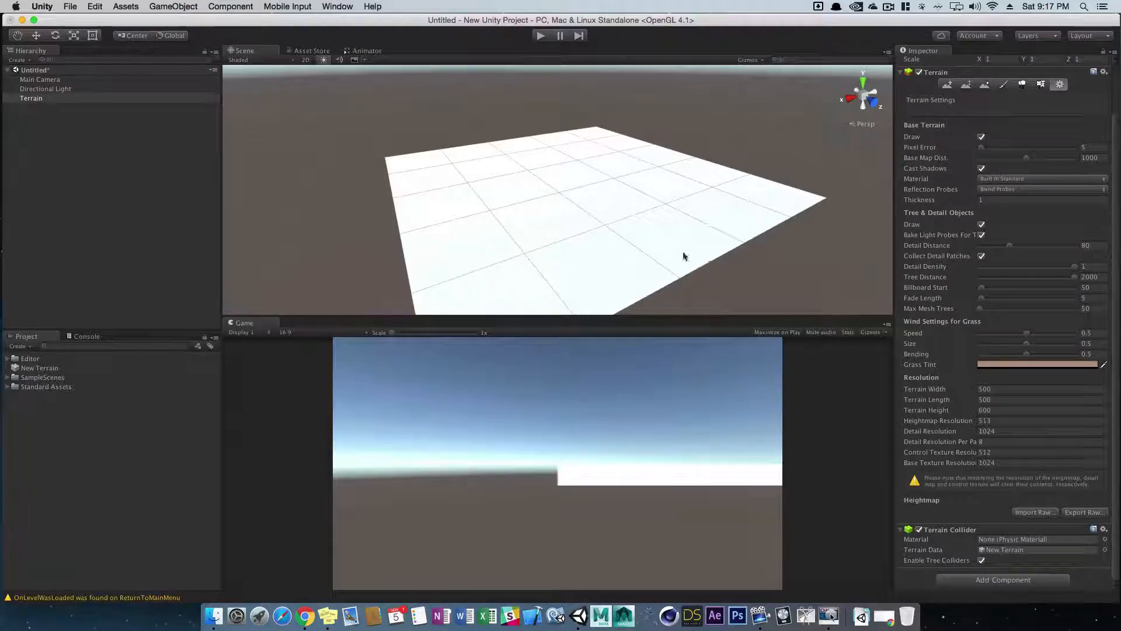
pyautogui.click(752, 171)
pyautogui.click(668, 211)
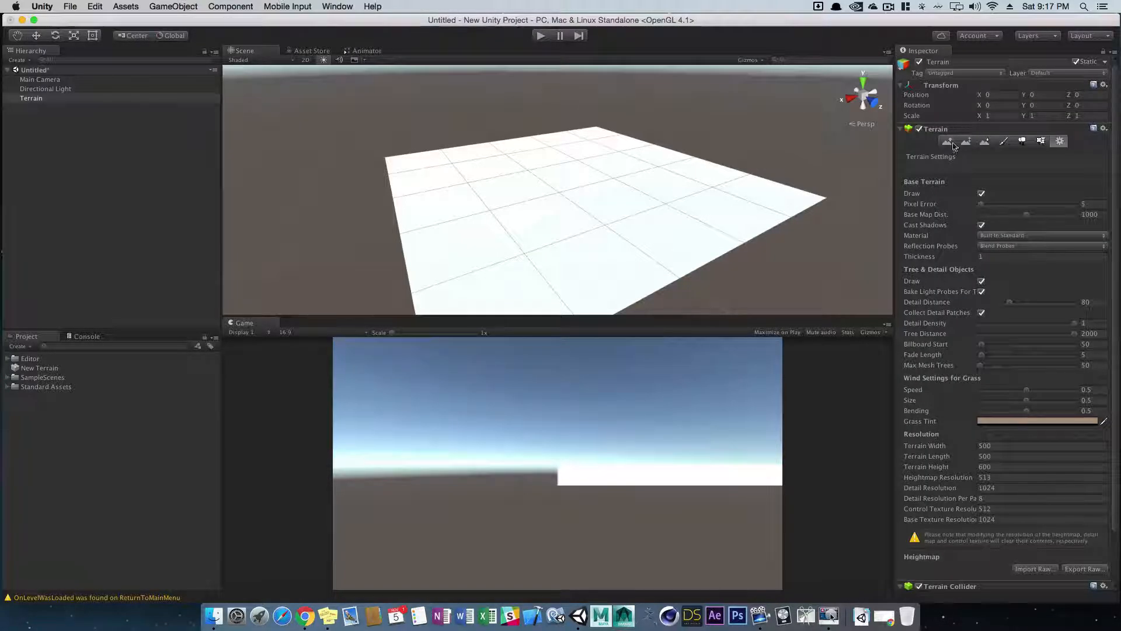
# Switch the terrain to the Paint Texture tool
pyautogui.click(1006, 142)
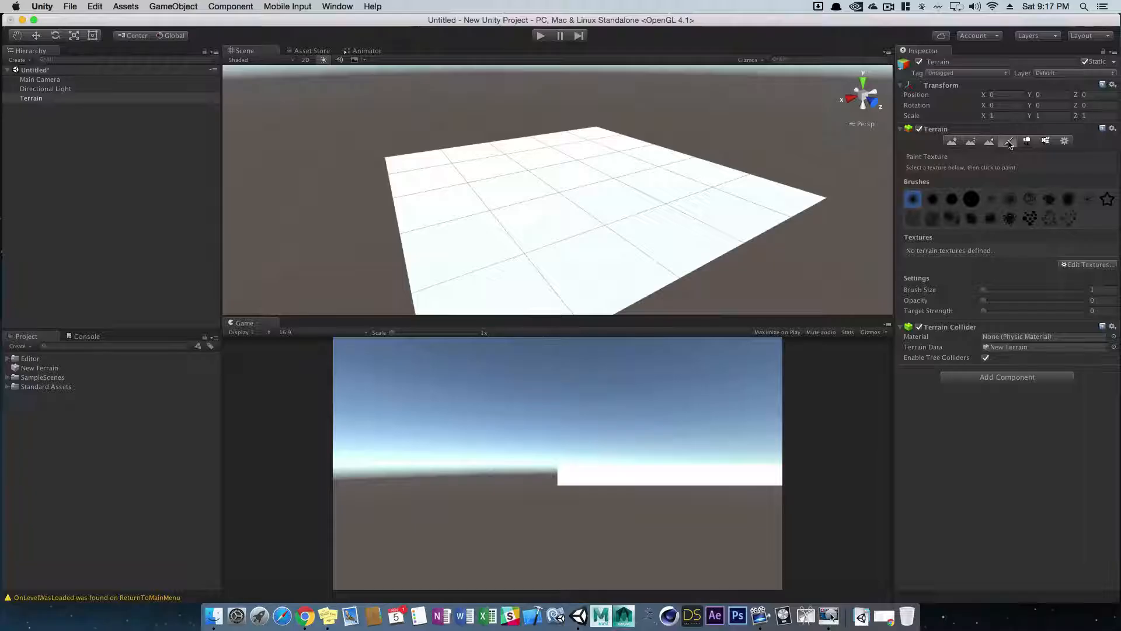
pyautogui.press('alt')
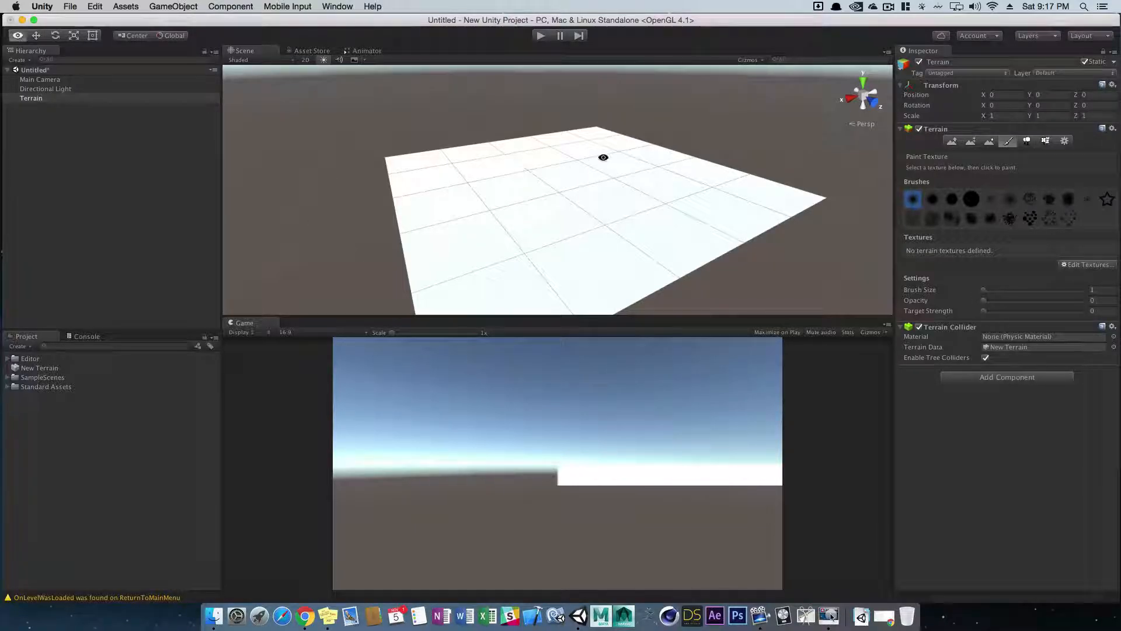
pyautogui.keyDown('alt'); pyautogui.moveTo(603, 157); pyautogui.dragTo(643, 228); pyautogui.keyUp('alt')
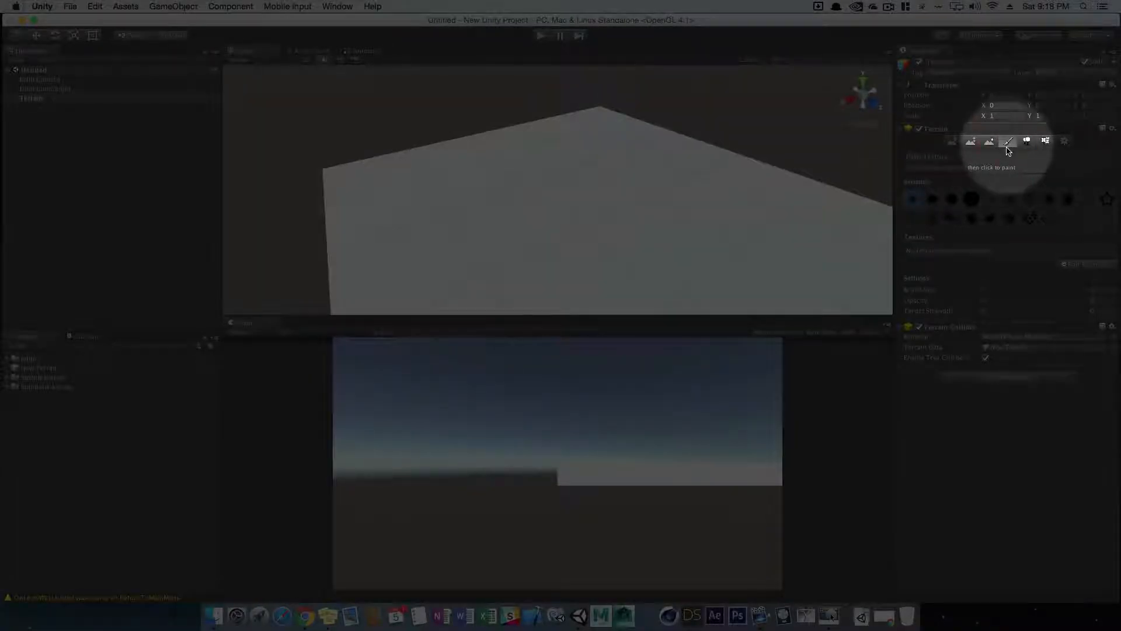
pyautogui.click(1010, 144)
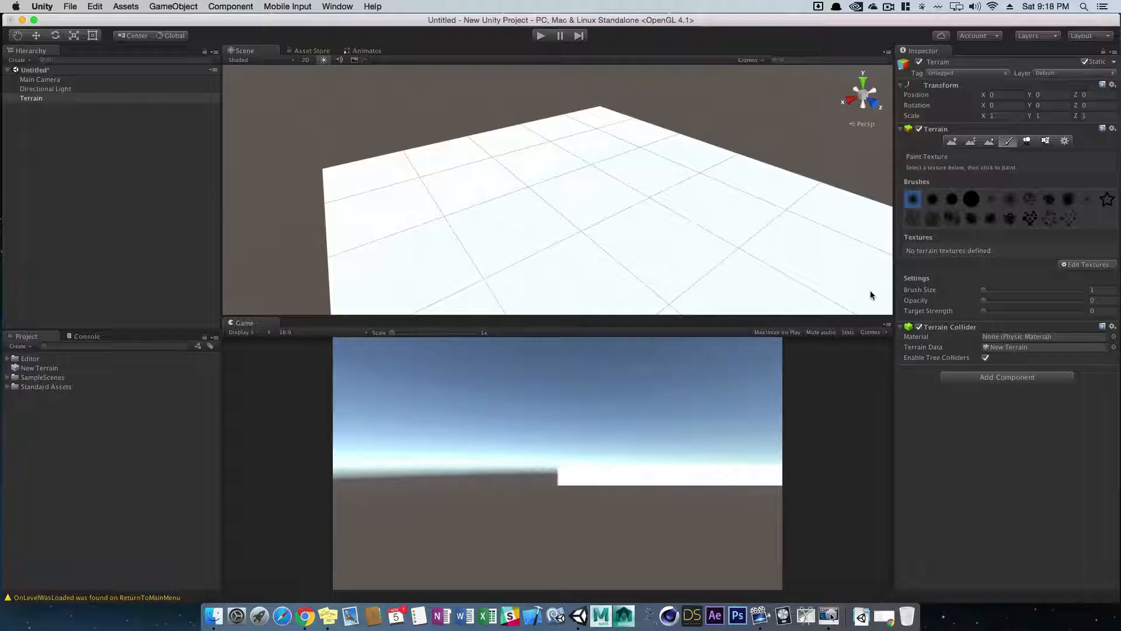
pyautogui.keyDown('alt'); pyautogui.moveTo(688, 261); pyautogui.dragTo(638, 191); pyautogui.keyUp('alt')
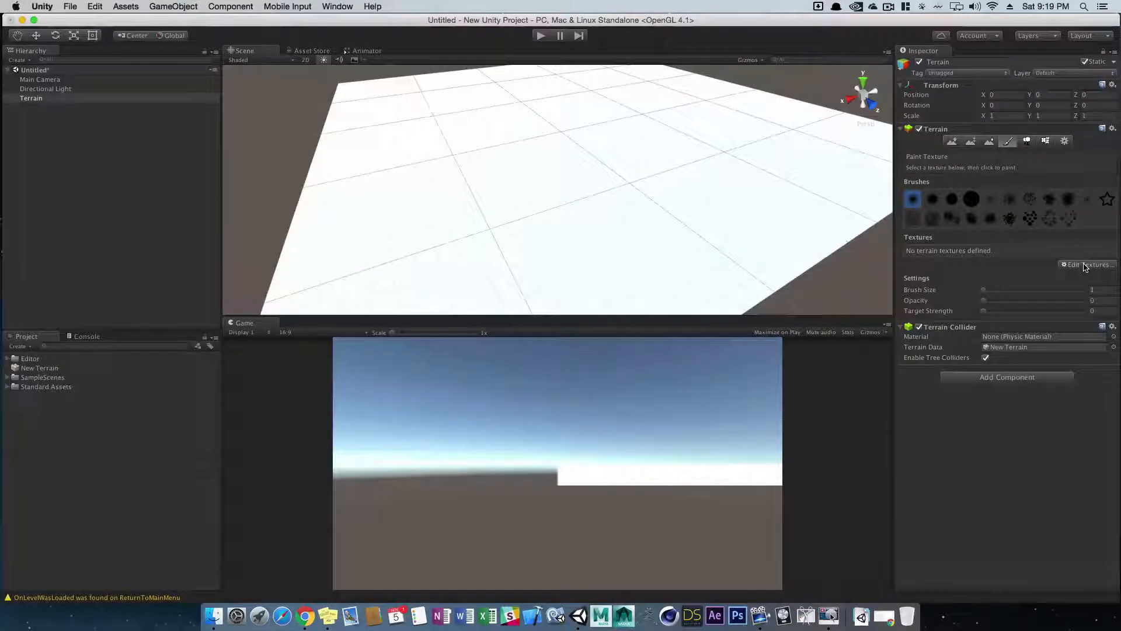
# Start a new terrain texture and assign GrassHillAlbedo as its albedo map
pyautogui.click(1084, 266)
pyautogui.click(1081, 270)
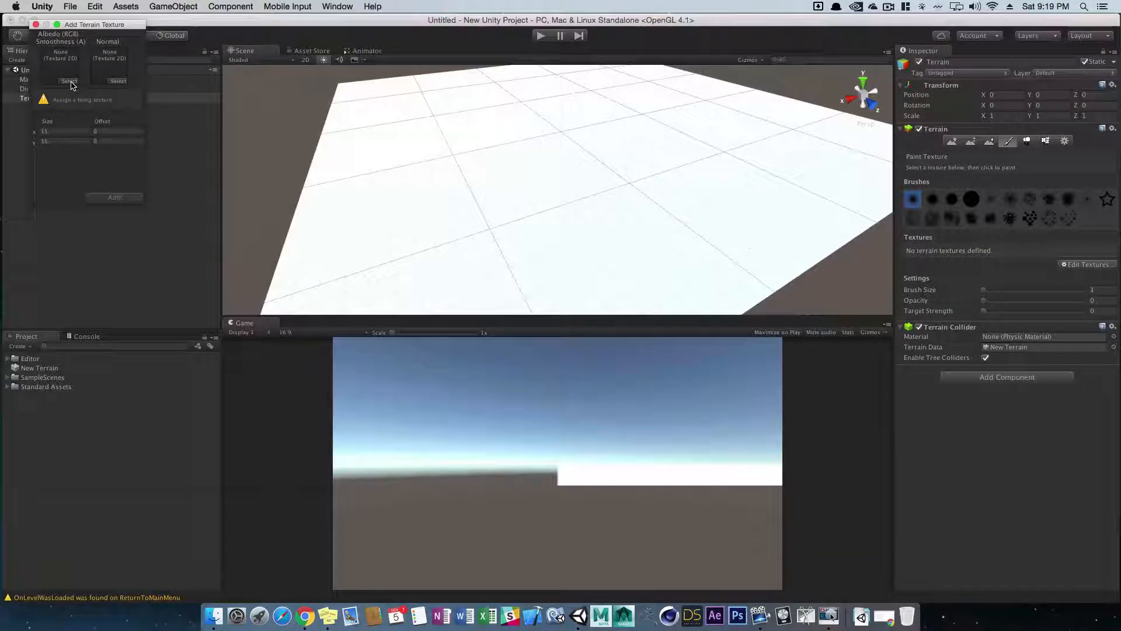
pyautogui.click(82, 111)
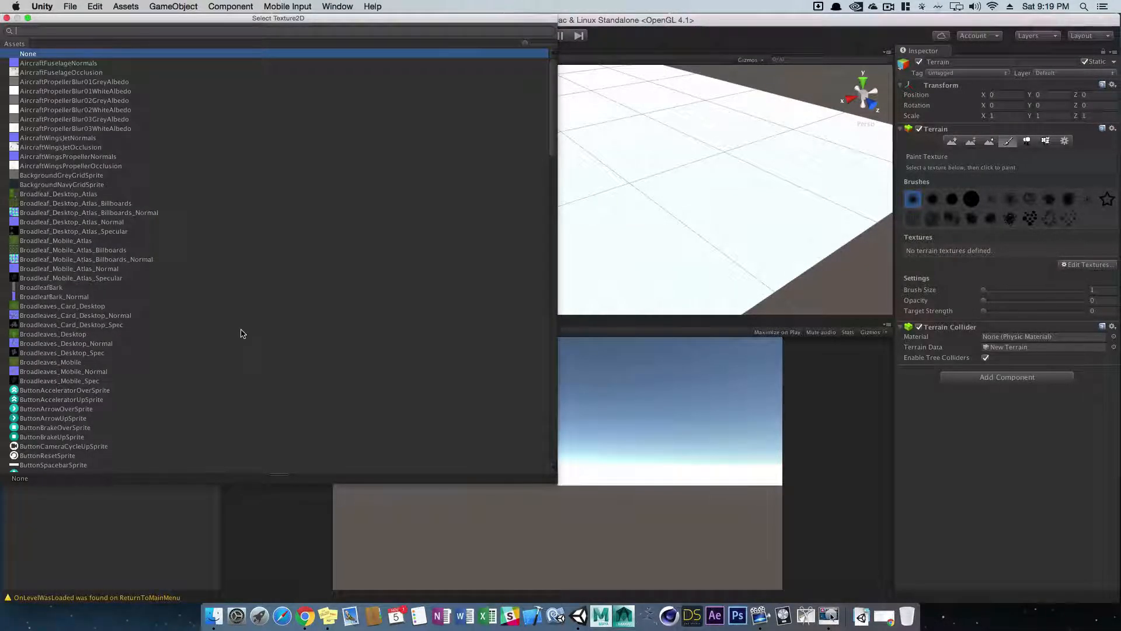
pyautogui.scroll(-15, 243, 333)
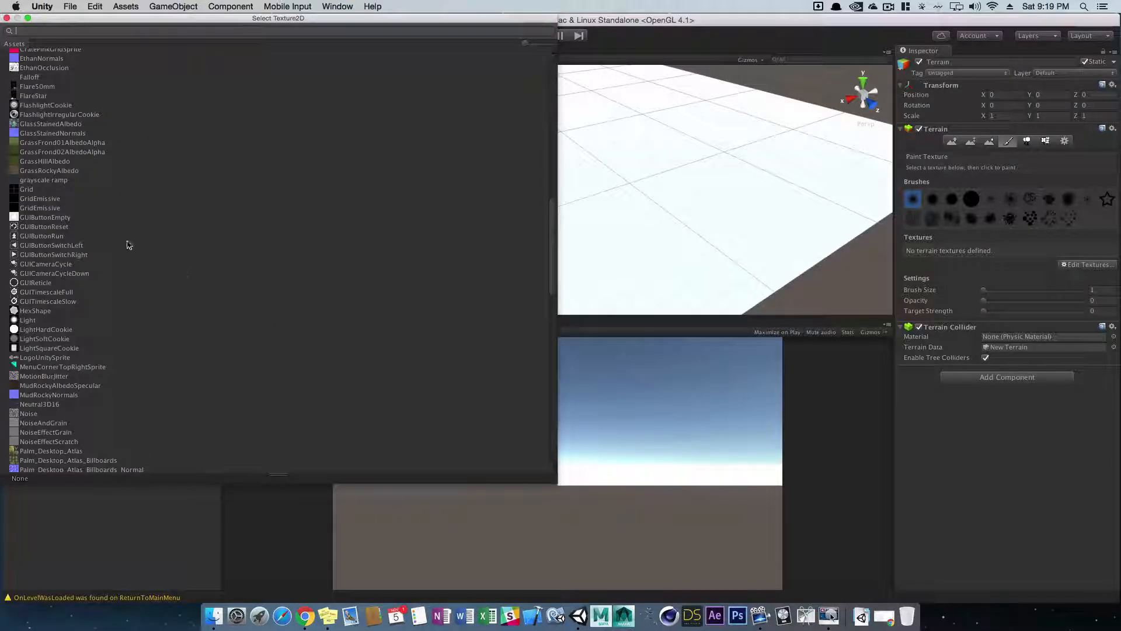
pyautogui.click(53, 161)
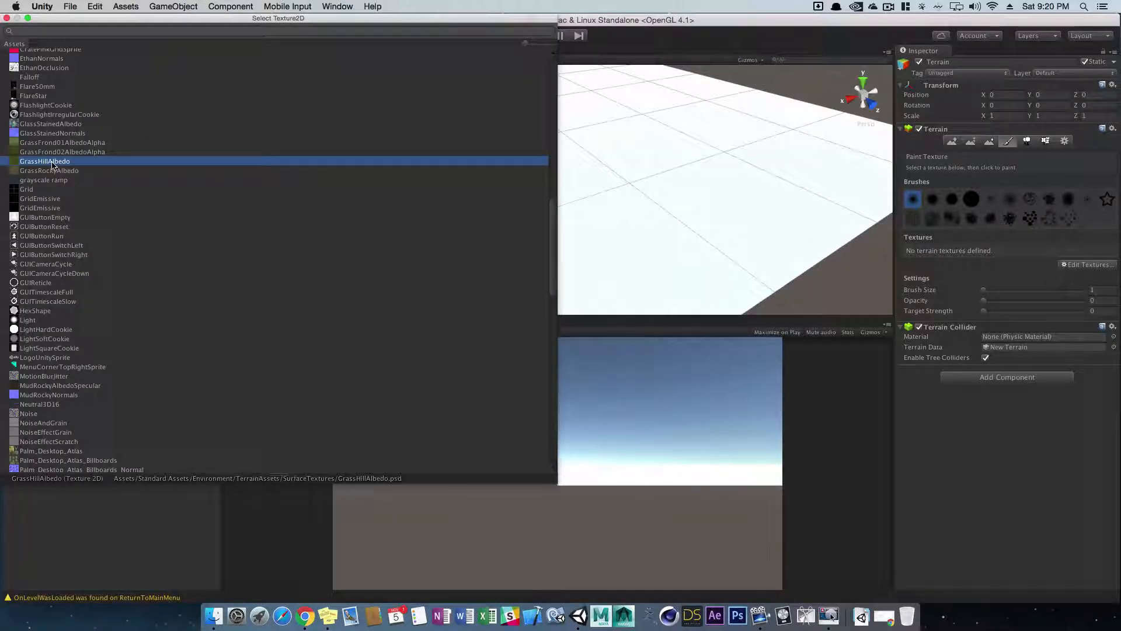
pyautogui.doubleClick(53, 163)
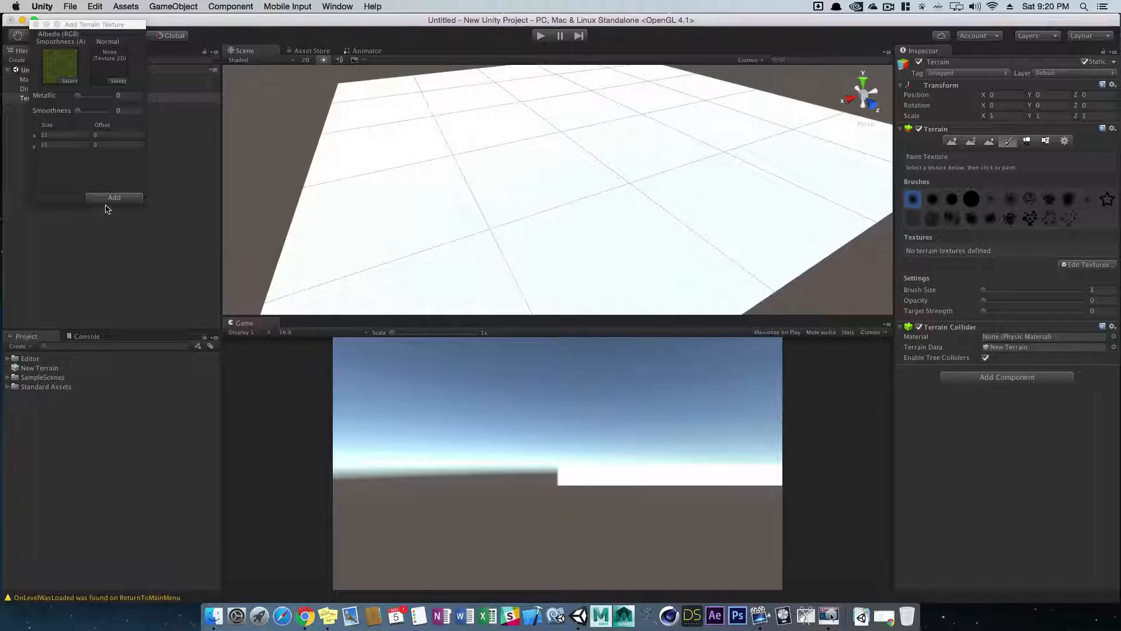
pyautogui.click(118, 81)
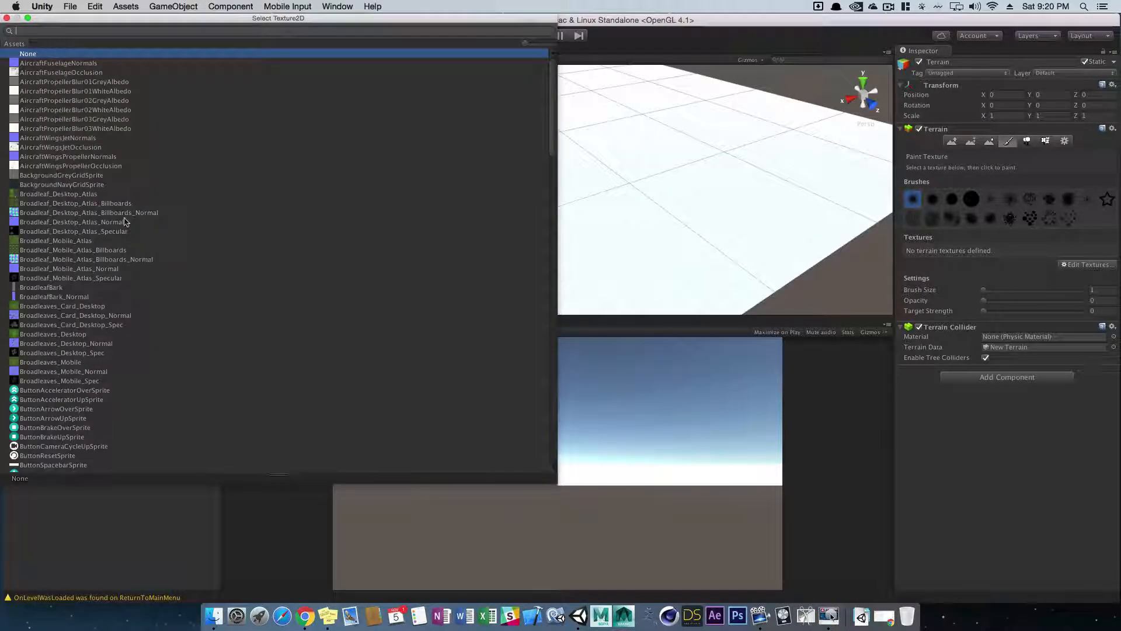
pyautogui.scroll(-15, 151, 386)
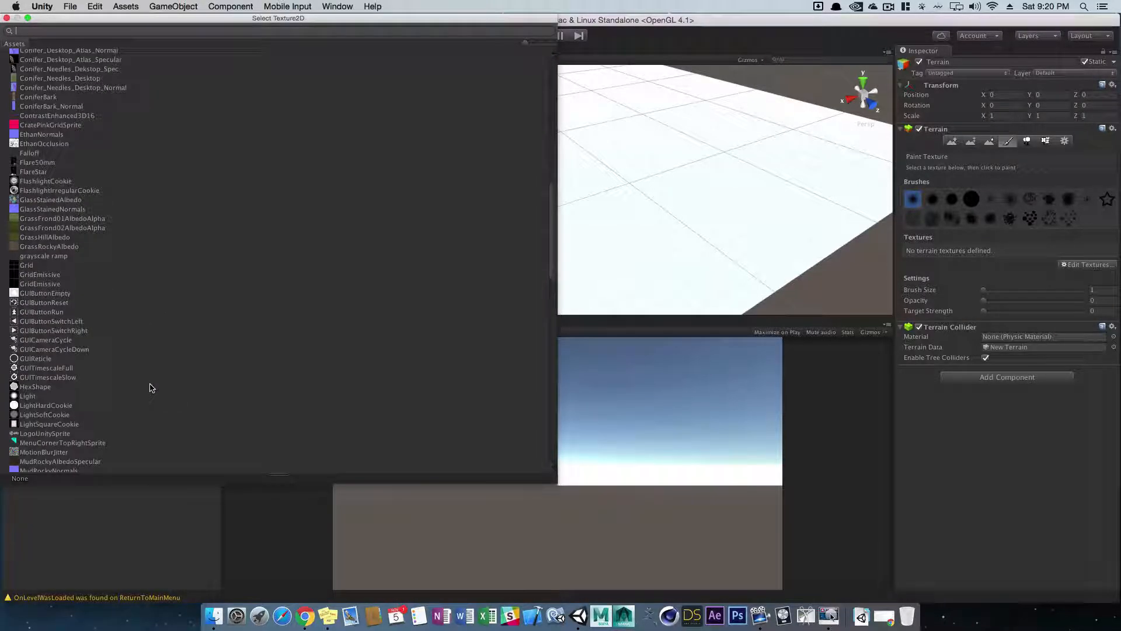
pyautogui.scroll(12, 68, 233)
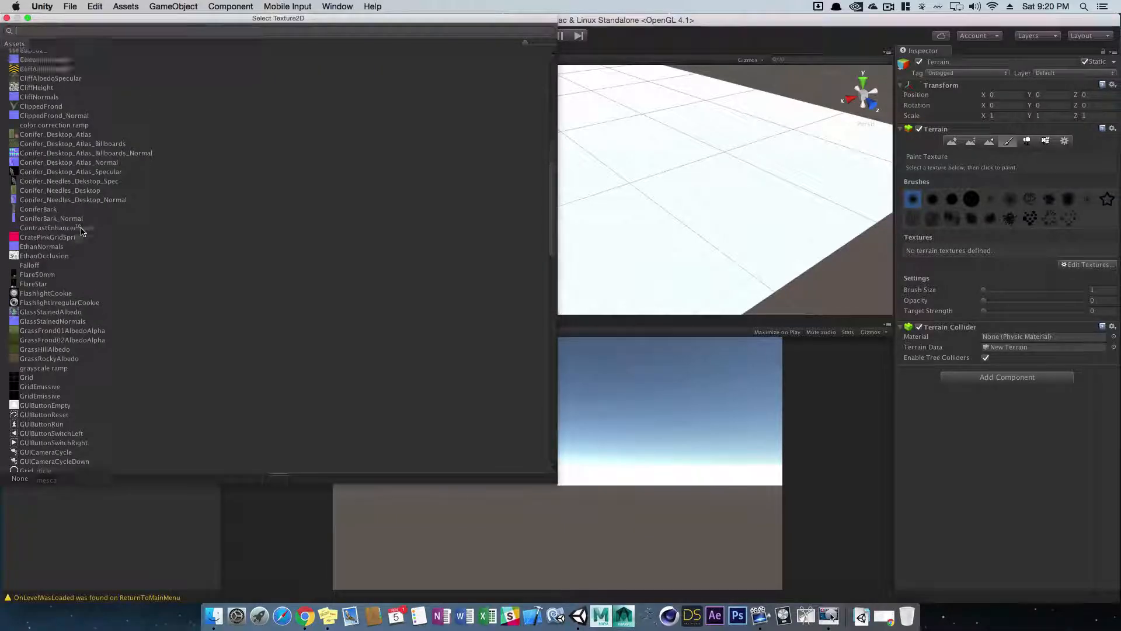
pyautogui.scroll(4, 80, 227)
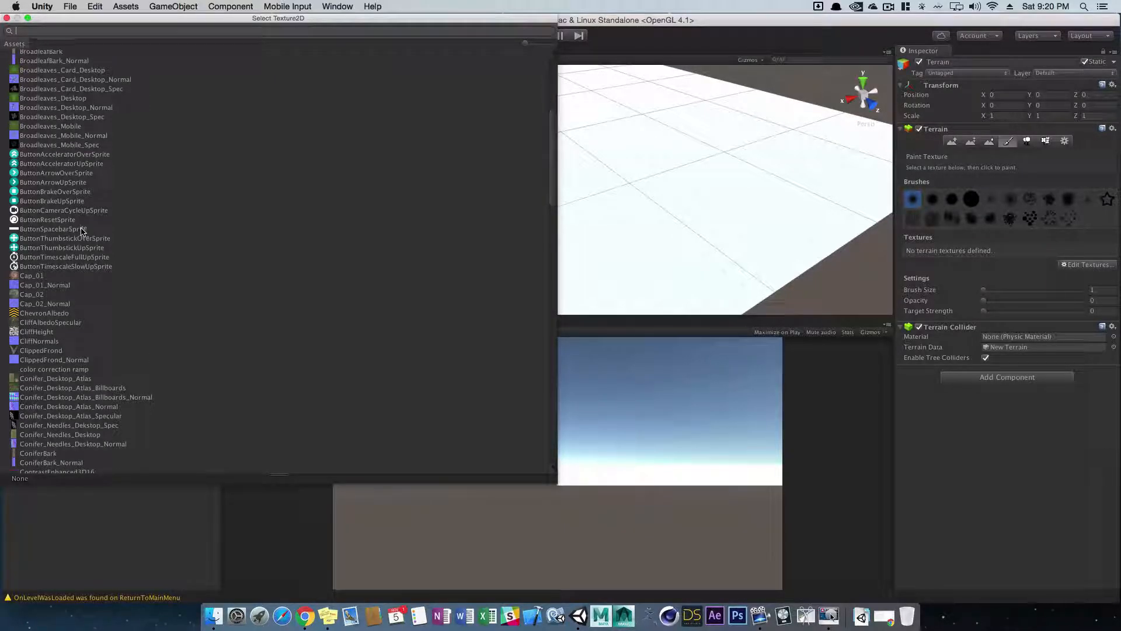
pyautogui.scroll(5, 81, 232)
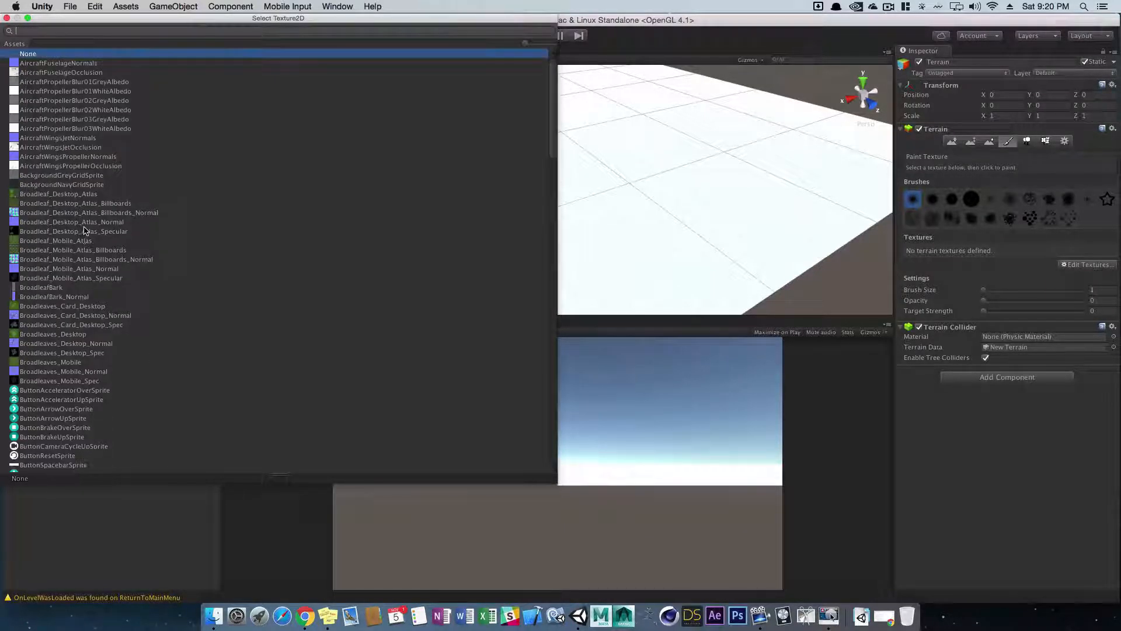
pyautogui.click(7, 19)
# Add the grass texture to the terrain and inspect the covered surface from several angles and distances
pyautogui.click(112, 199)
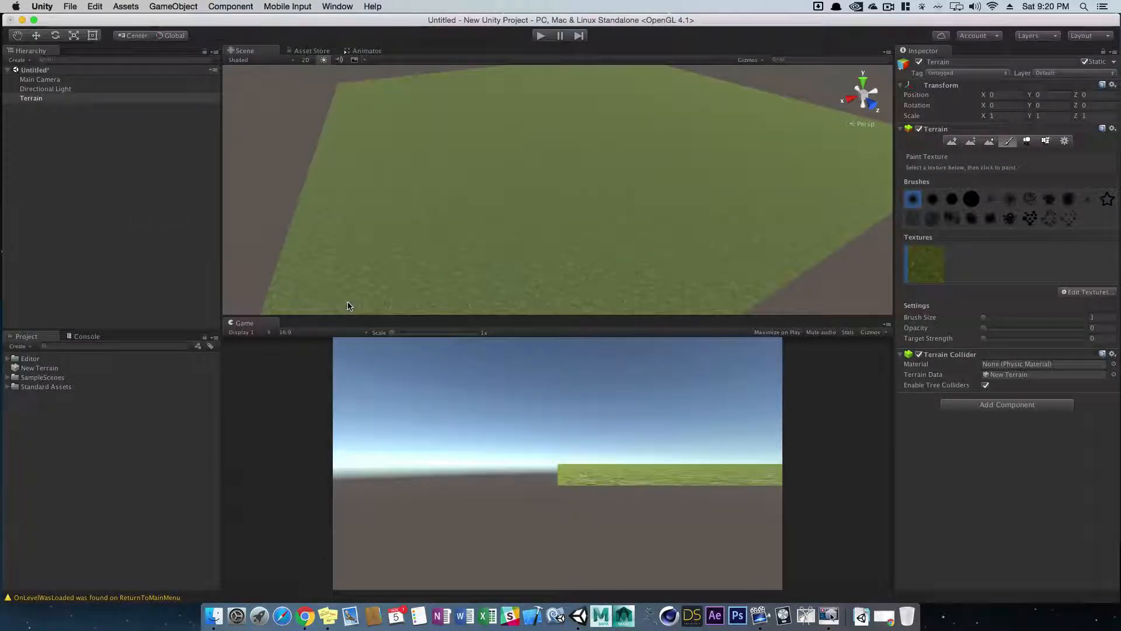
pyautogui.keyDown('alt'); pyautogui.moveTo(550, 247); pyautogui.dragTo(556, 201); pyautogui.keyUp('alt')
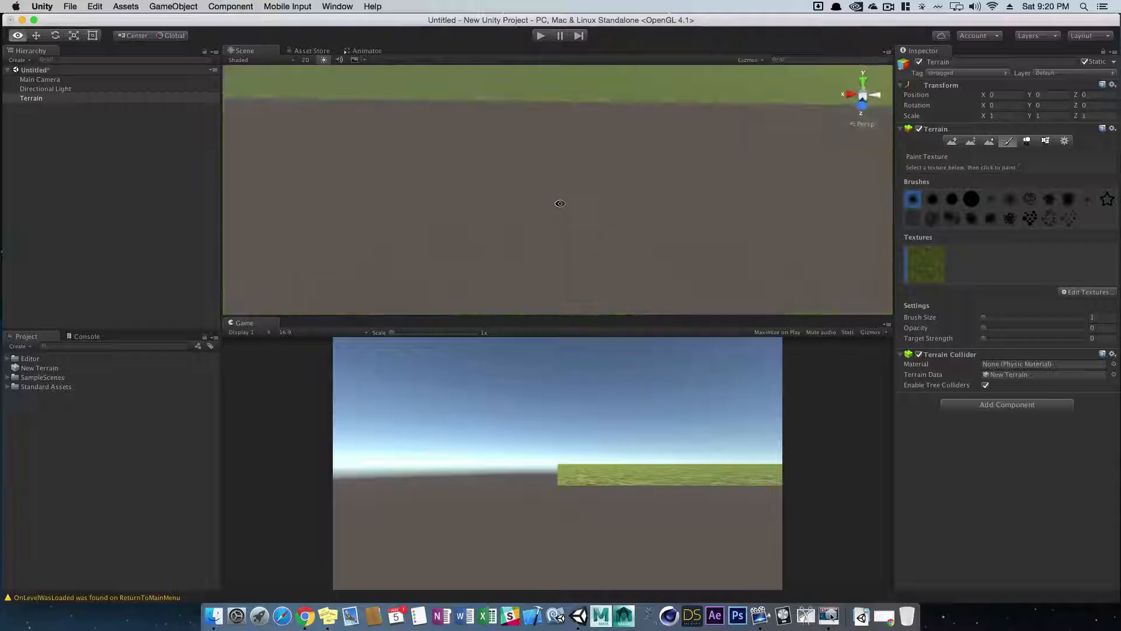
pyautogui.keyDown('alt'); pyautogui.moveTo(555, 200); pyautogui.dragTo(571, 225, button='right'); pyautogui.keyUp('alt')
pyautogui.keyDown('alt'); pyautogui.moveTo(571, 225); pyautogui.dragTo(643, 230); pyautogui.keyUp('alt')
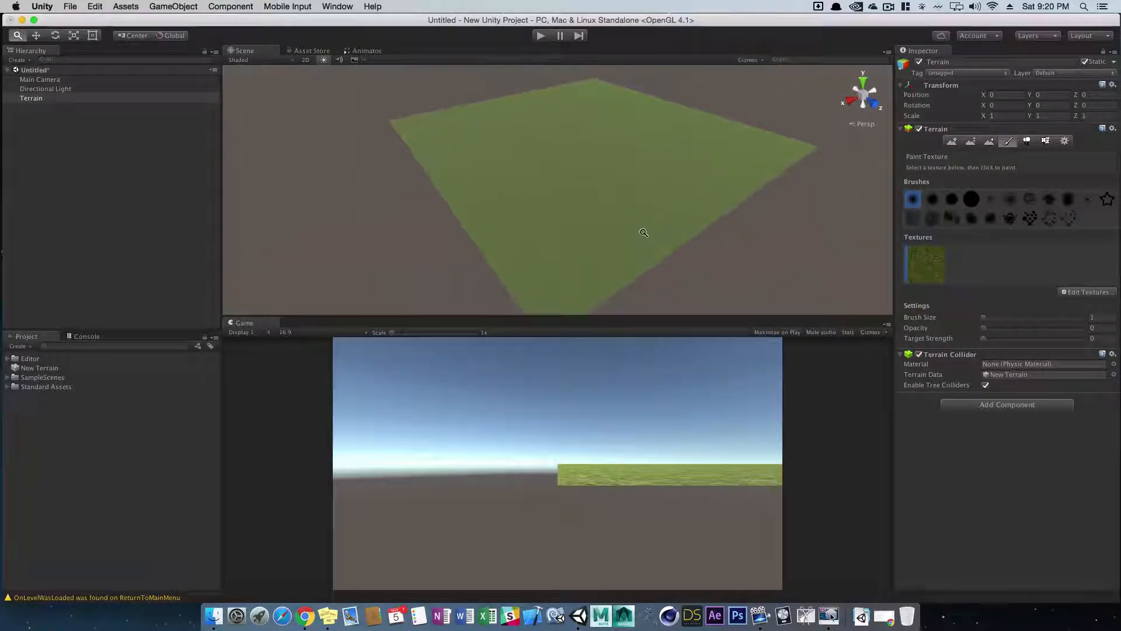
pyautogui.keyDown('alt'); pyautogui.moveTo(643, 230); pyautogui.dragTo(636, 207, button='right'); pyautogui.keyUp('alt')
pyautogui.keyDown('alt'); pyautogui.moveTo(637, 208); pyautogui.dragTo(615, 189); pyautogui.keyUp('alt')
pyautogui.keyDown('alt'); pyautogui.moveTo(615, 189); pyautogui.dragTo(676, 245, button='right'); pyautogui.keyUp('alt')
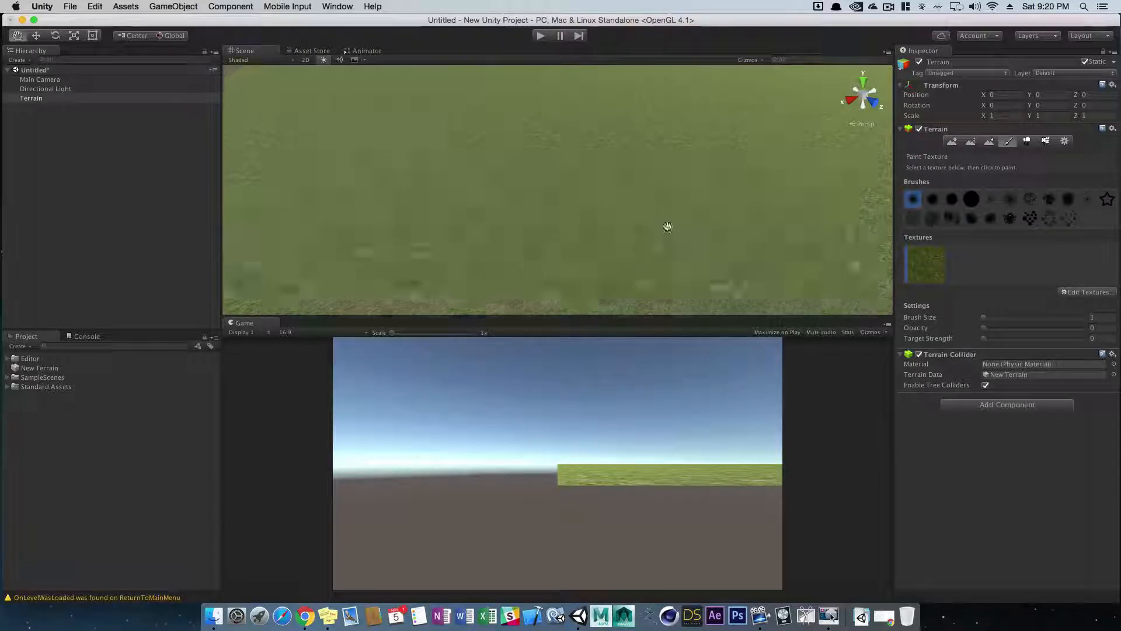
pyautogui.moveTo(666, 228)
pyautogui.mouseDown()
pyautogui.moveTo(681, 200)
pyautogui.moveTo(687, 228)
pyautogui.mouseUp()
pyautogui.keyDown('alt'); pyautogui.moveTo(687, 227); pyautogui.dragTo(646, 220, button='right'); pyautogui.keyUp('alt')
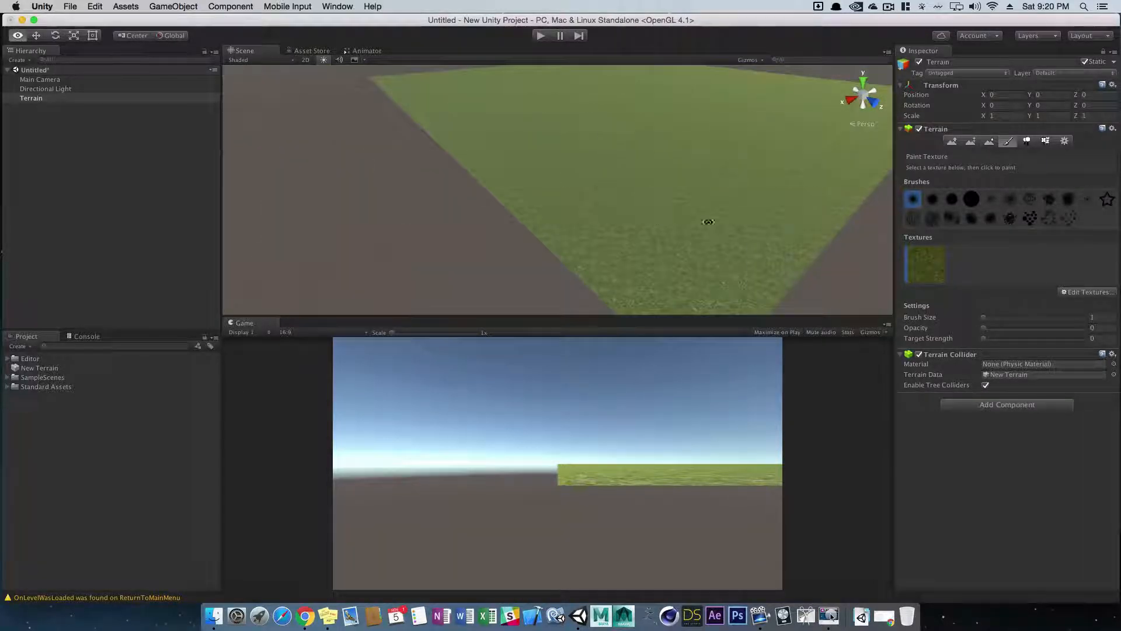
pyautogui.keyDown('alt'); pyautogui.moveTo(708, 222); pyautogui.dragTo(686, 231); pyautogui.keyUp('alt')
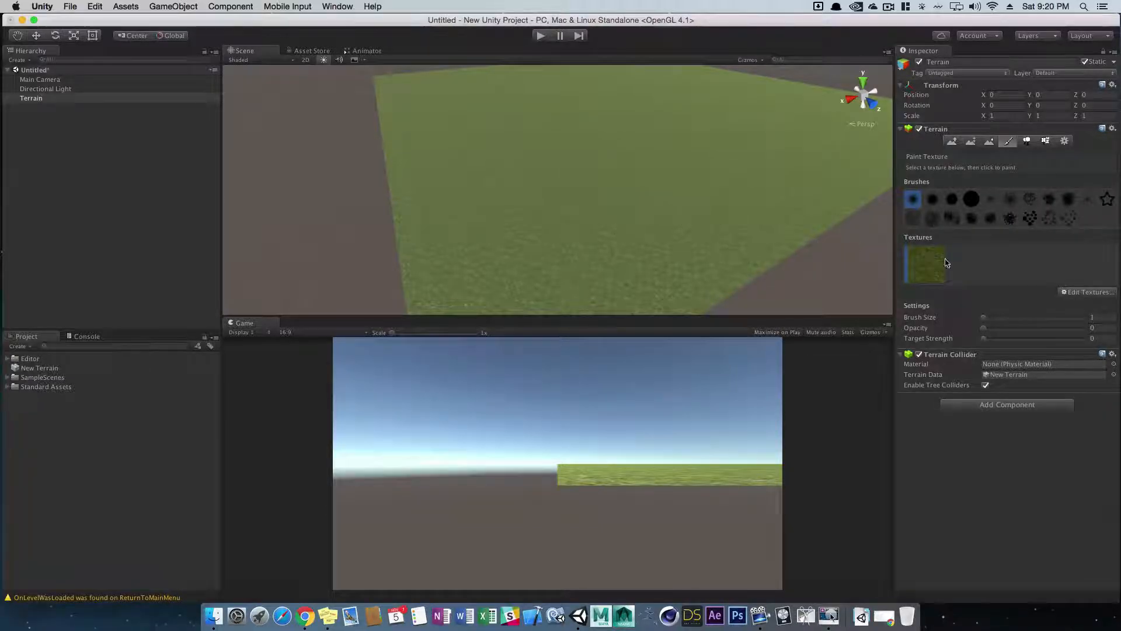
# Add a second terrain texture that uses GrassRockyAlbedo as its albedo map
pyautogui.click(1088, 293)
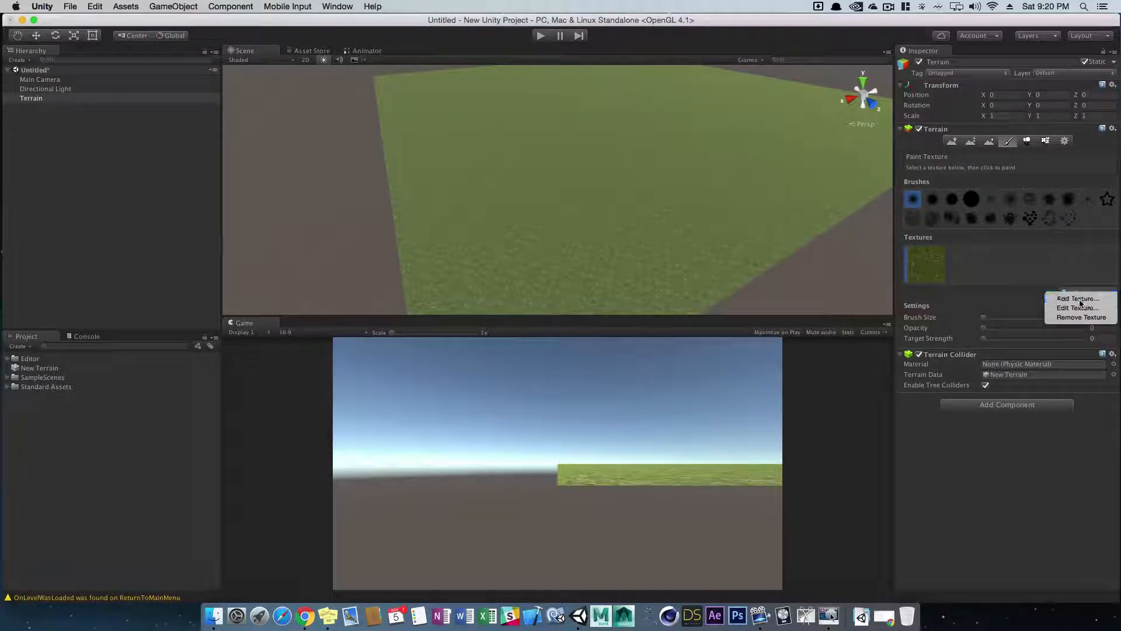
pyautogui.click(1087, 301)
pyautogui.click(68, 81)
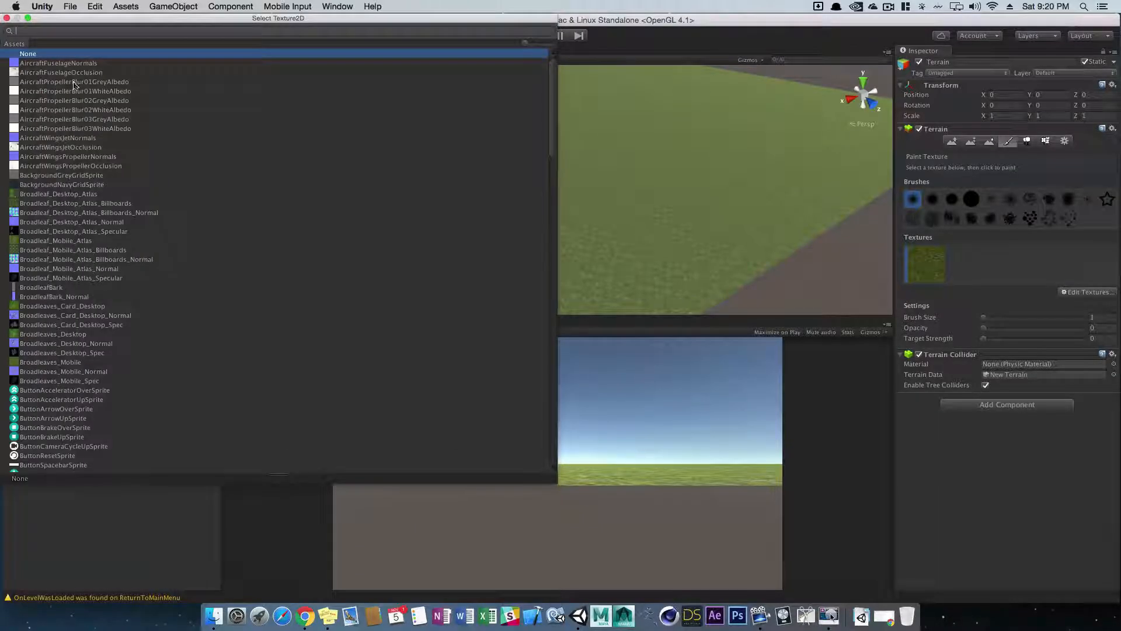
pyautogui.scroll(-20, 548, 166)
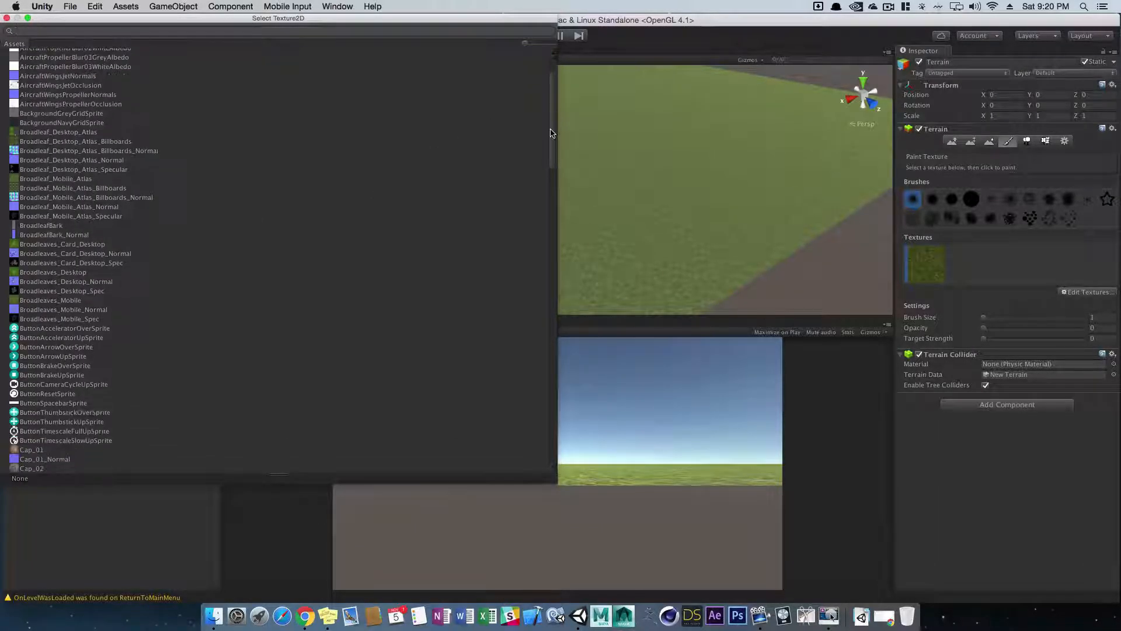
pyautogui.scroll(10, 541, 332)
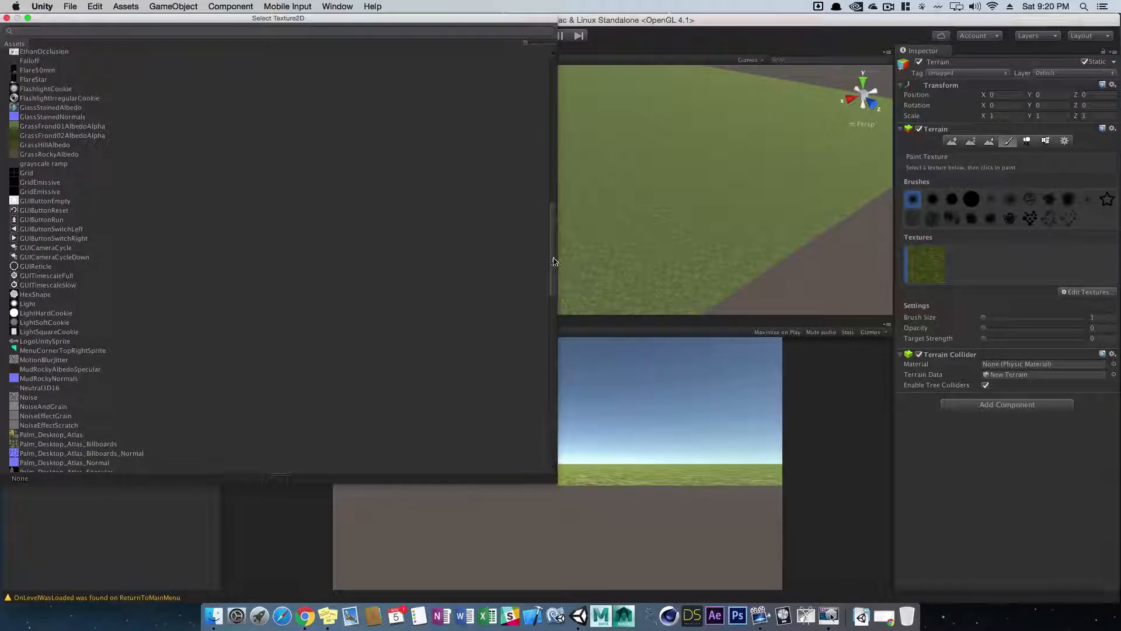
pyautogui.click(36, 146)
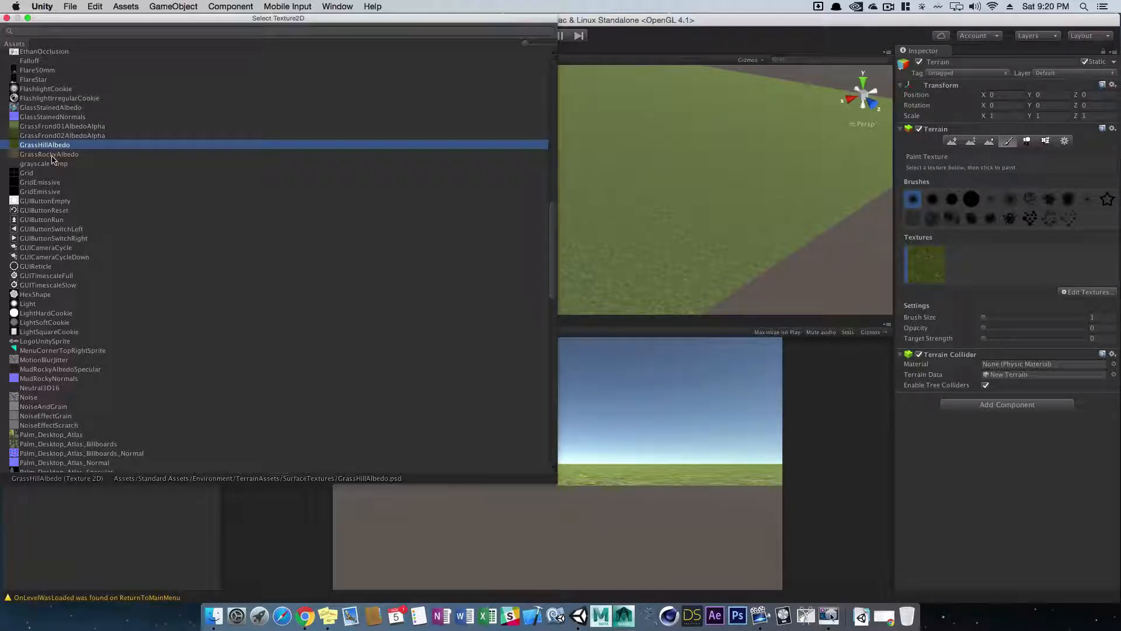
pyautogui.click(52, 154)
pyautogui.doubleClick(48, 154)
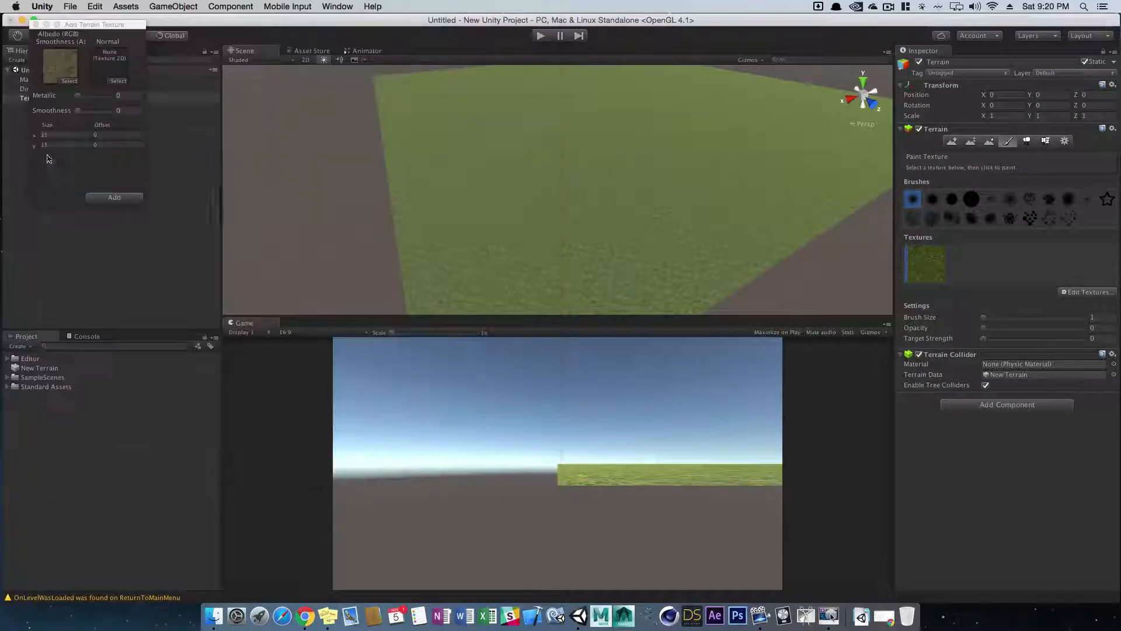
pyautogui.click(115, 198)
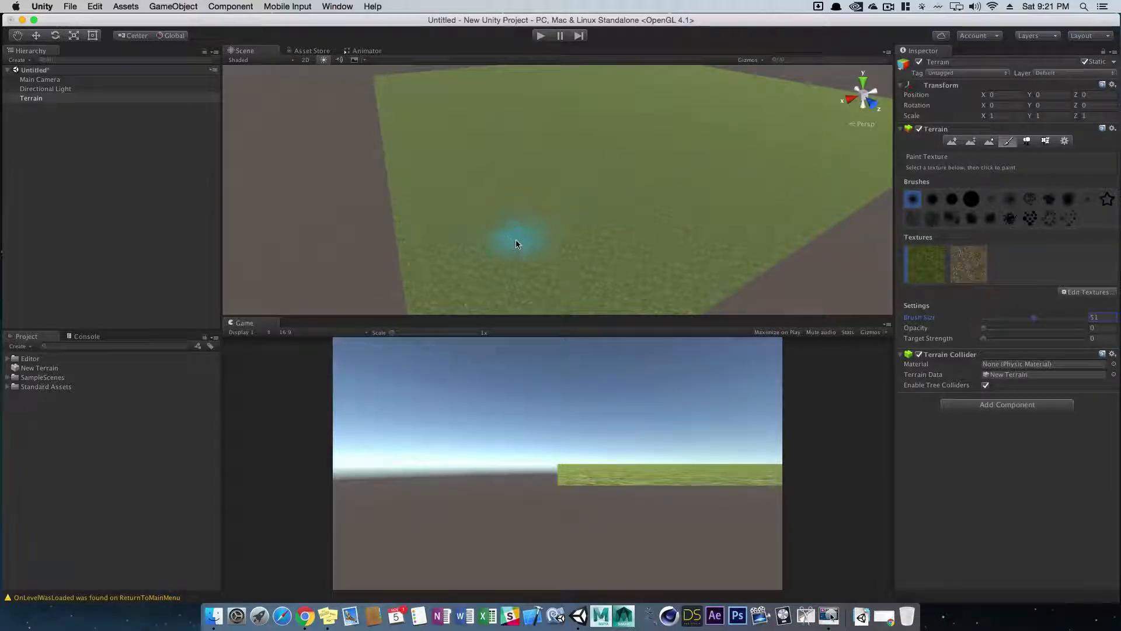
# Set the brush size to 51, try it on the terrain and select the rocky grass texture for painting
pyautogui.moveTo(618, 209)
pyautogui.mouseDown()
pyautogui.moveTo(570, 272)
pyautogui.moveTo(672, 210)
pyautogui.mouseUp()
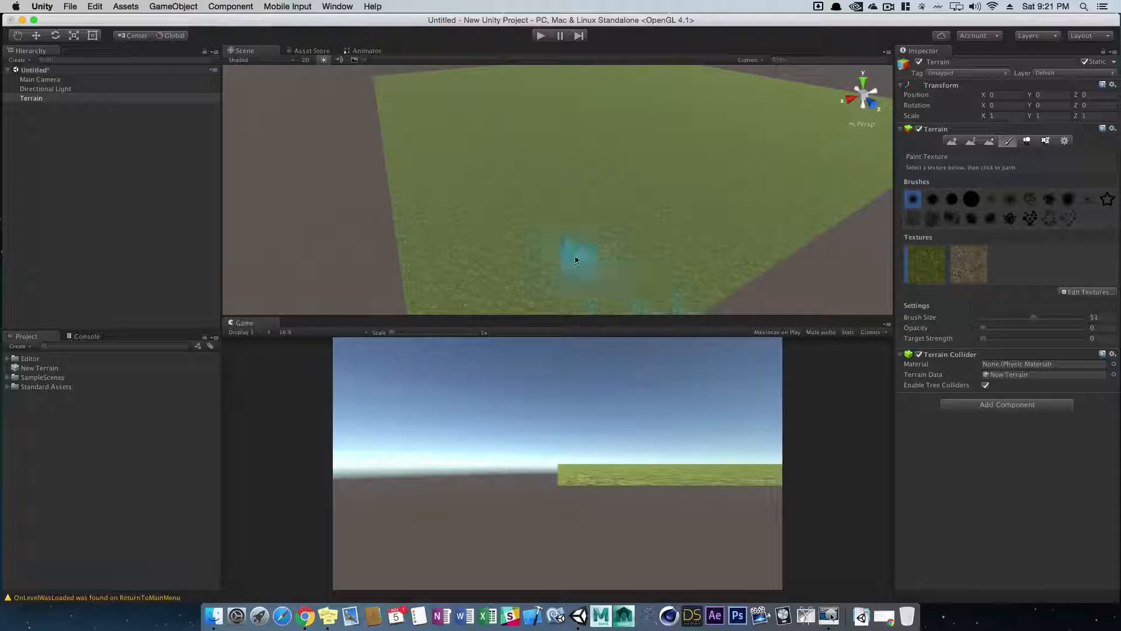
pyautogui.moveTo(671, 198)
pyautogui.keyDown('alt'); pyautogui.mouseDown()
pyautogui.moveTo(661, 228)
pyautogui.moveTo(711, 233)
pyautogui.moveTo(695, 233)
pyautogui.mouseUp(); pyautogui.keyUp('alt')
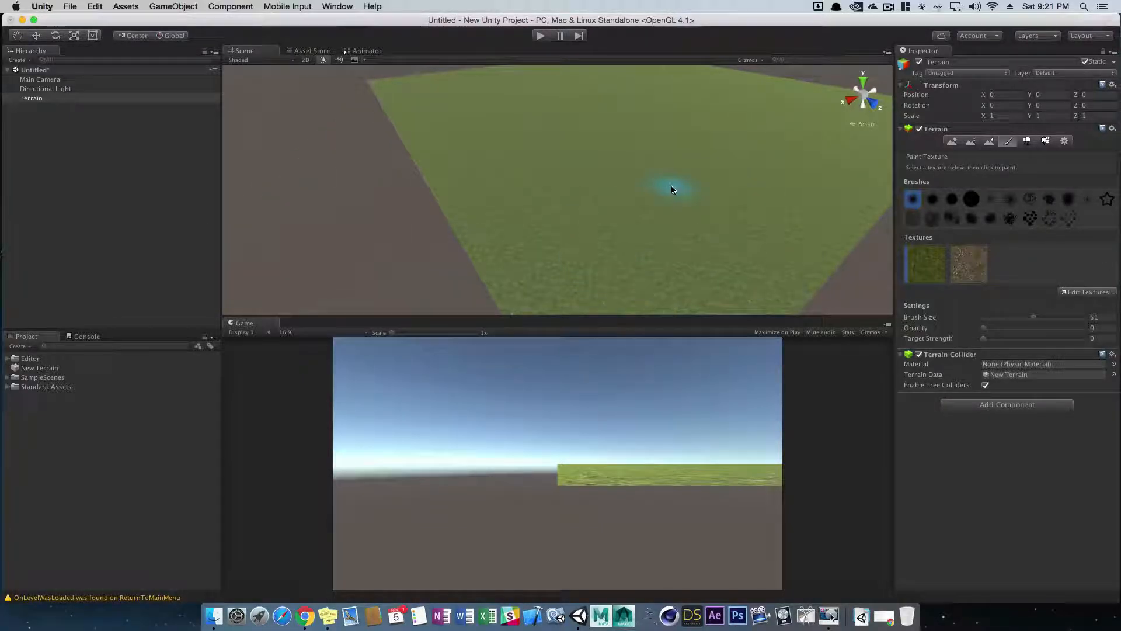
pyautogui.click(974, 264)
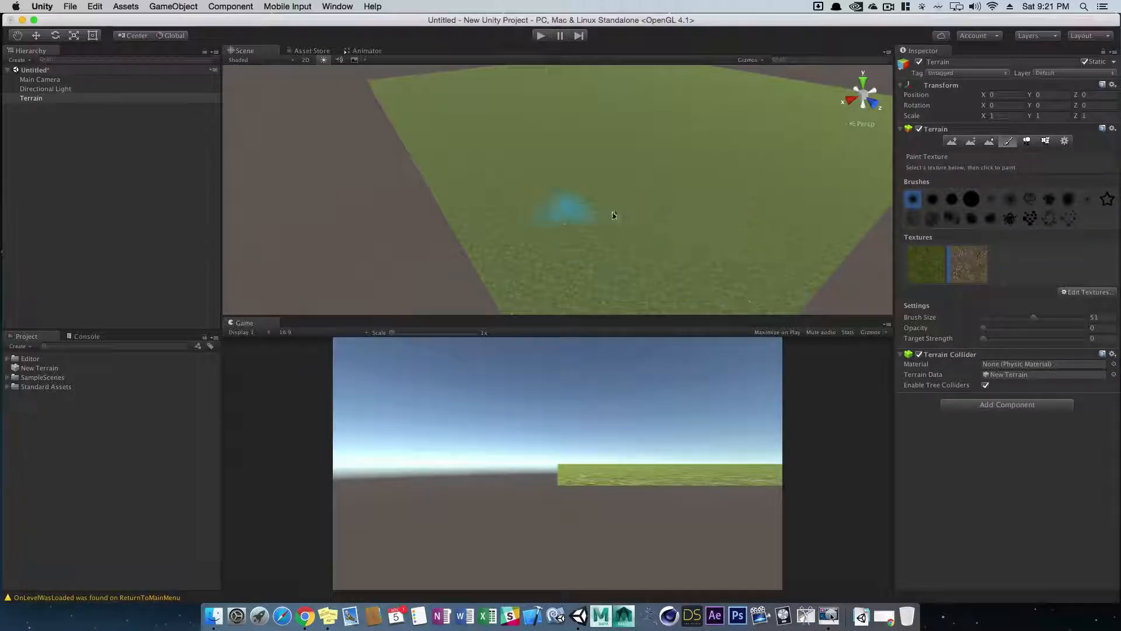
pyautogui.moveTo(691, 292); pyautogui.dragTo(672, 284, button='middle')
pyautogui.scroll(5, 640, 257)
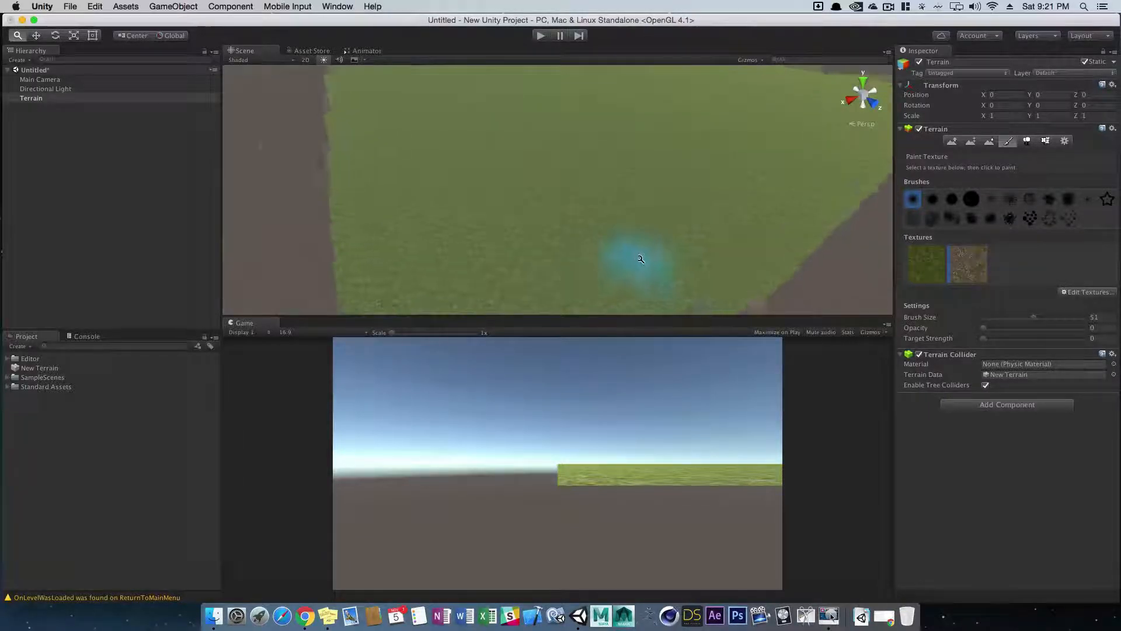
pyautogui.moveTo(691, 256); pyautogui.dragTo(683, 251, button='right')
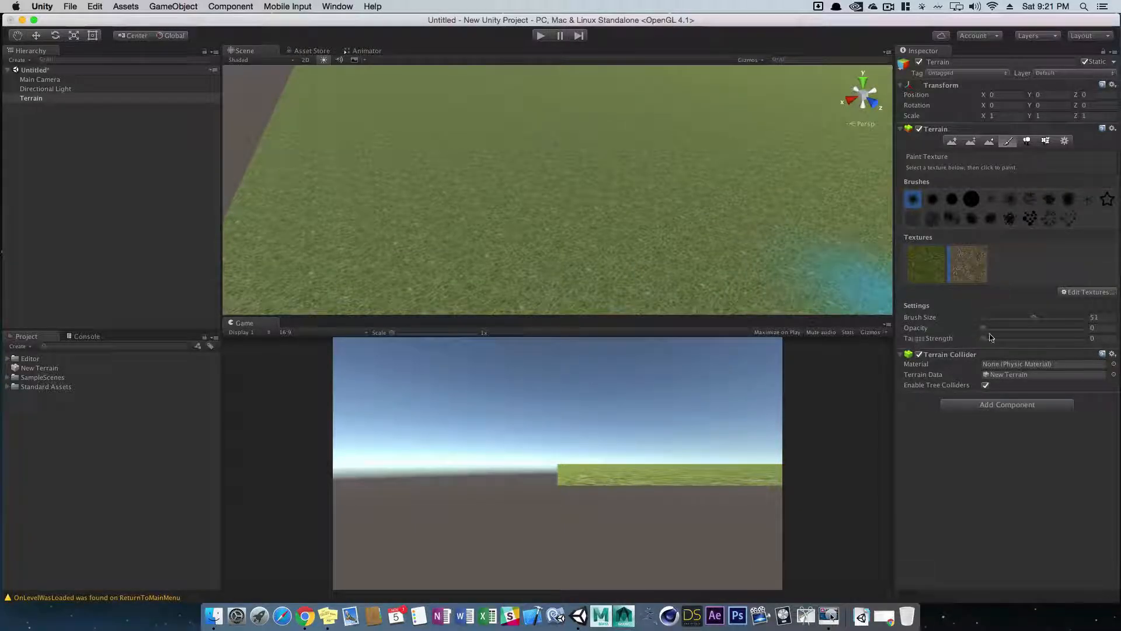
# Set the brush opacity to 100 and the target strength to 0.603
pyautogui.moveTo(984, 331); pyautogui.dragTo(1012, 332)
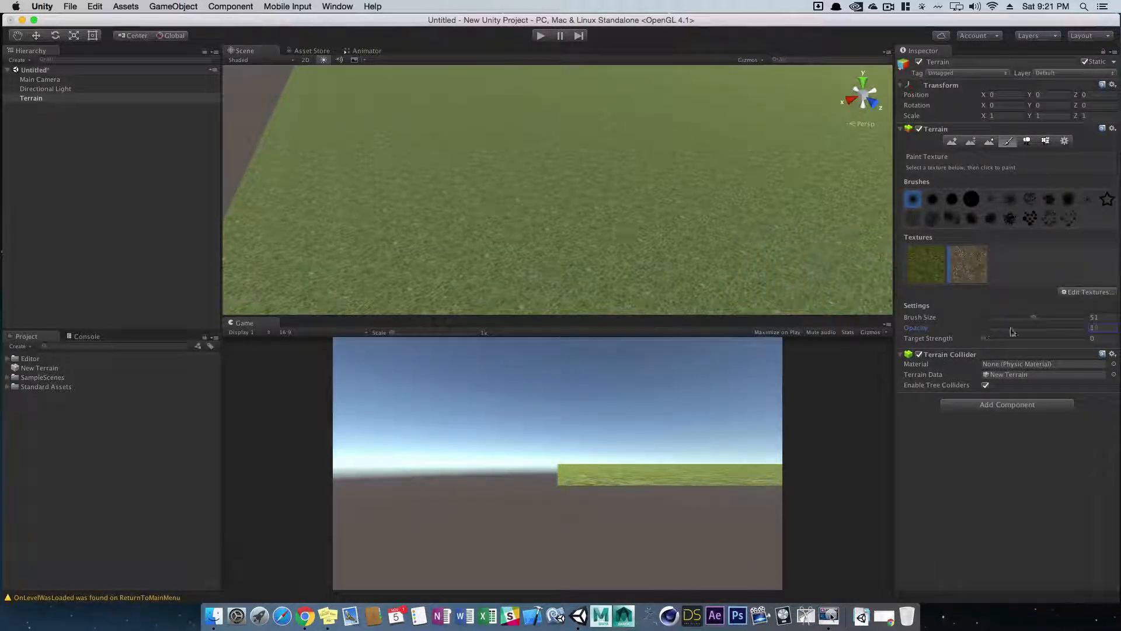
pyautogui.moveTo(1090, 335); pyautogui.dragTo(1091, 335)
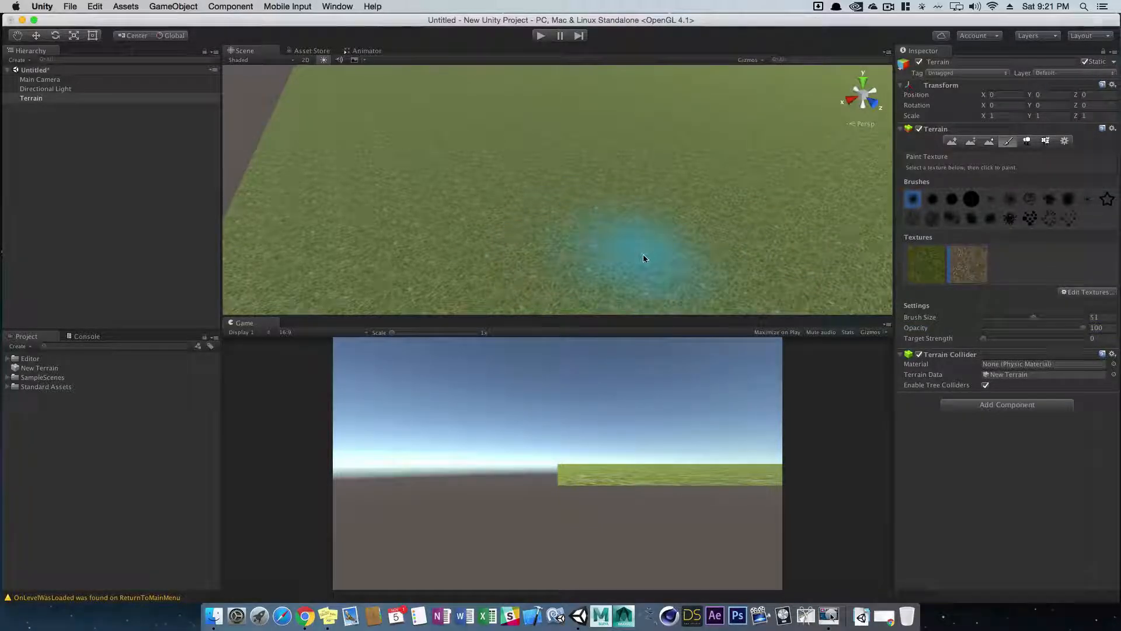
pyautogui.moveTo(984, 344); pyautogui.dragTo(1073, 350)
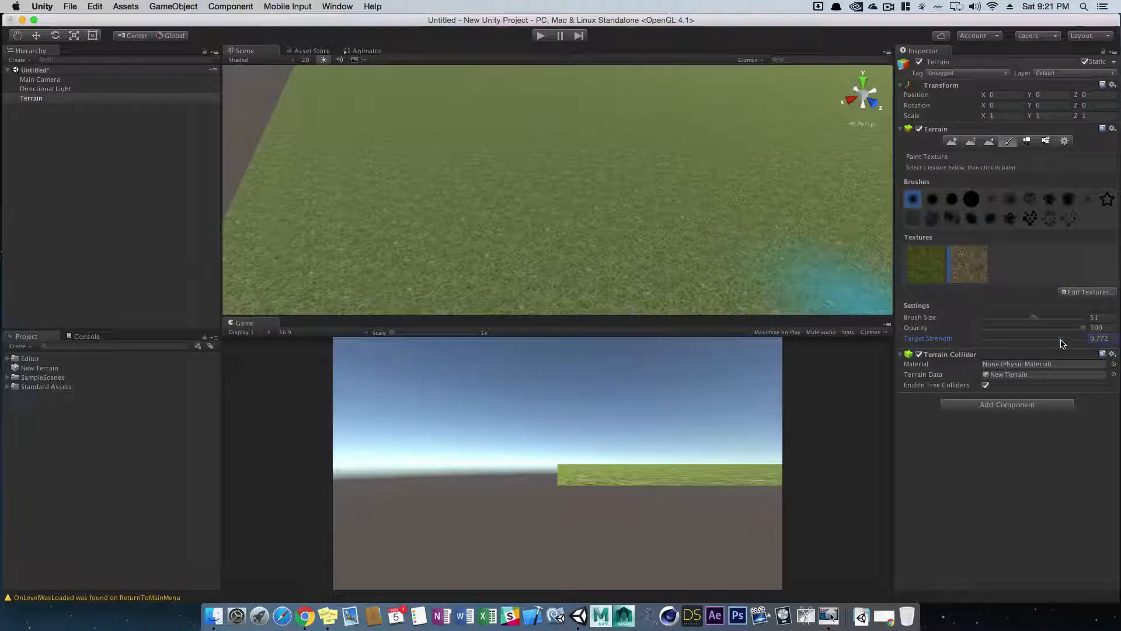
# Paint several overlapping rocky grass patches across the near part of the terrain and inspect them from different angles
pyautogui.moveTo(495, 200)
pyautogui.mouseDown()
pyautogui.moveTo(526, 263)
pyautogui.moveTo(656, 238)
pyautogui.moveTo(589, 201)
pyautogui.mouseUp()
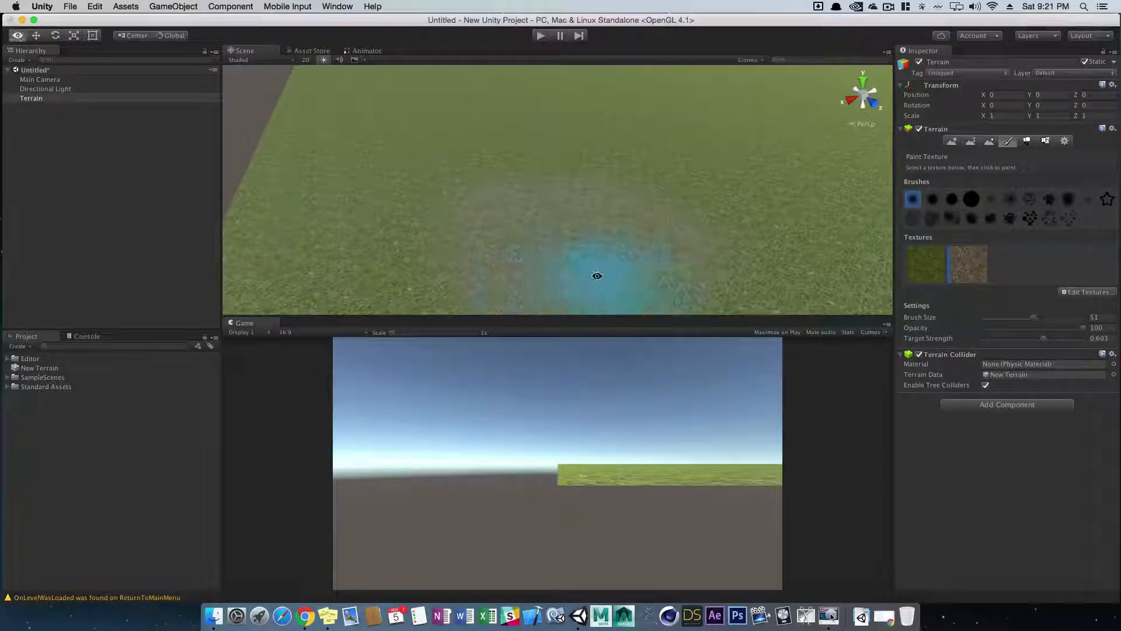
pyautogui.keyDown('alt'); pyautogui.moveTo(588, 271); pyautogui.dragTo(733, 250); pyautogui.keyUp('alt')
pyautogui.moveTo(782, 167)
pyautogui.mouseDown()
pyautogui.moveTo(587, 199)
pyautogui.moveTo(473, 179)
pyautogui.moveTo(553, 128)
pyautogui.moveTo(449, 143)
pyautogui.moveTo(508, 302)
pyautogui.moveTo(651, 285)
pyautogui.mouseUp()
pyautogui.moveTo(727, 257)
pyautogui.keyDown('alt'); pyautogui.mouseDown()
pyautogui.moveTo(546, 205)
pyautogui.moveTo(584, 280)
pyautogui.moveTo(739, 229)
pyautogui.mouseUp(); pyautogui.keyUp('alt')
pyautogui.keyDown('alt'); pyautogui.moveTo(739, 229); pyautogui.dragTo(664, 218, button='right'); pyautogui.keyUp('alt')
pyautogui.moveTo(606, 220)
pyautogui.keyDown('alt'); pyautogui.mouseDown()
pyautogui.moveTo(618, 223)
pyautogui.moveTo(601, 230)
pyautogui.mouseUp(); pyautogui.keyUp('alt')
pyautogui.keyDown('alt'); pyautogui.moveTo(601, 230); pyautogui.dragTo(737, 245, button='right'); pyautogui.keyUp('alt')
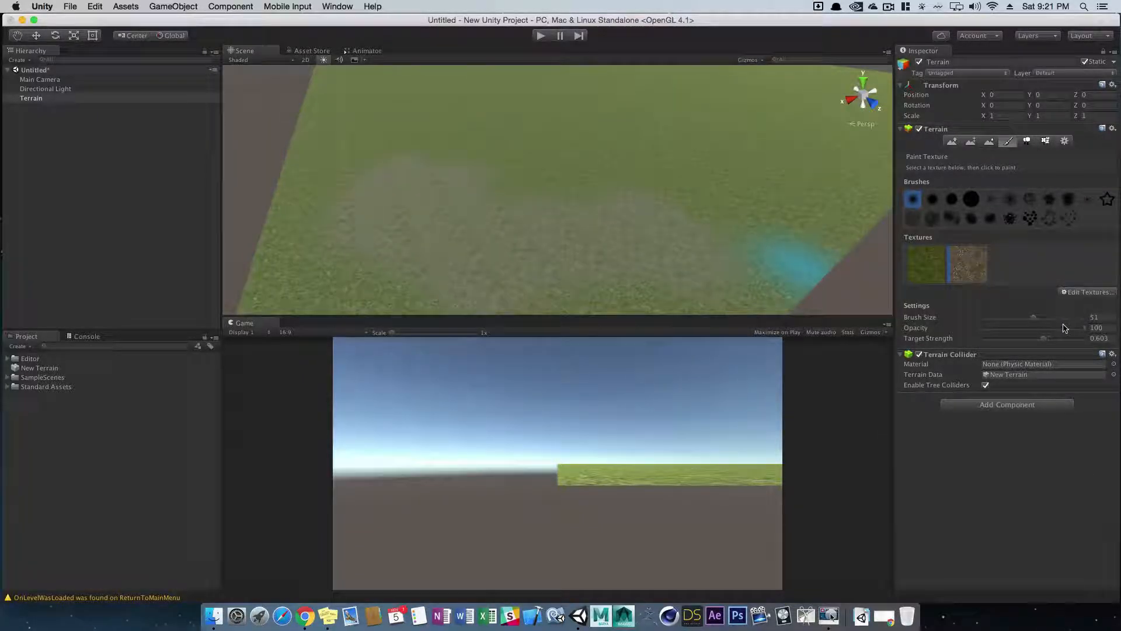
# Set the brush size to 93, try a broader stroke and undo all rocky strokes painted on the terrain
pyautogui.moveTo(1048, 318); pyautogui.dragTo(1077, 317)
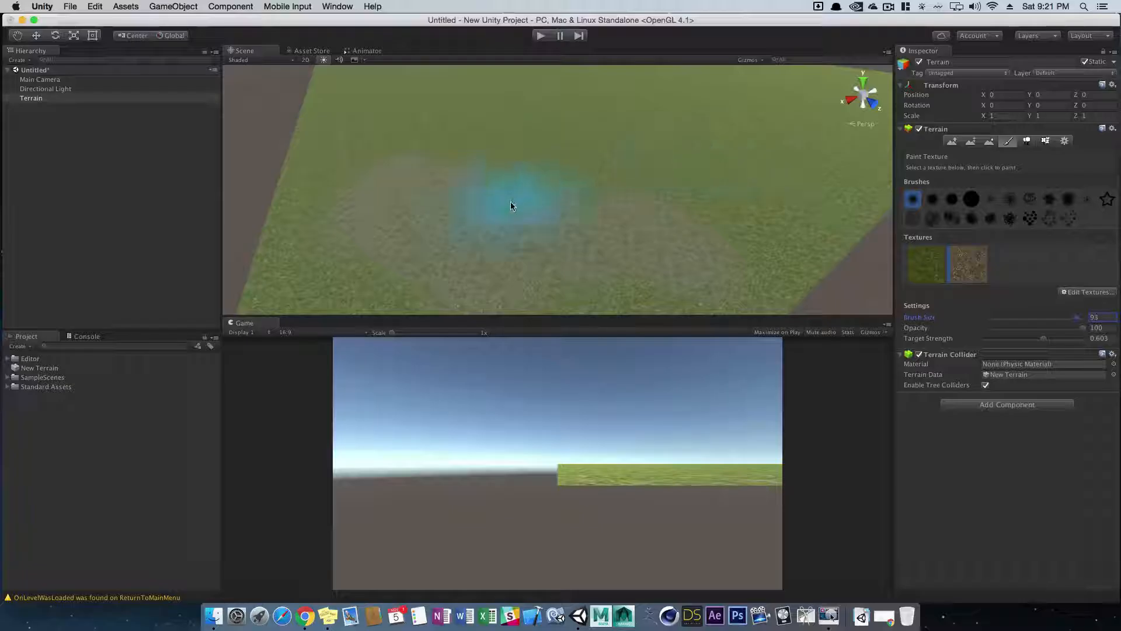
pyautogui.moveTo(556, 172)
pyautogui.mouseDown()
pyautogui.moveTo(765, 236)
pyautogui.moveTo(555, 306)
pyautogui.moveTo(767, 309)
pyautogui.mouseUp()
pyautogui.press('super+z')
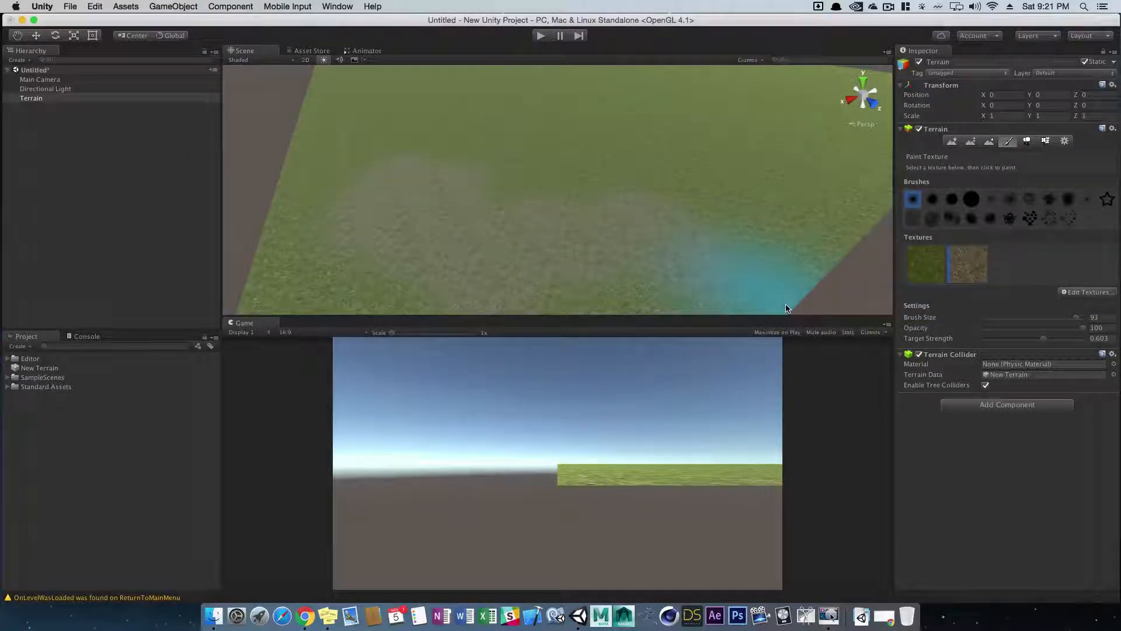
pyautogui.press('super+z')
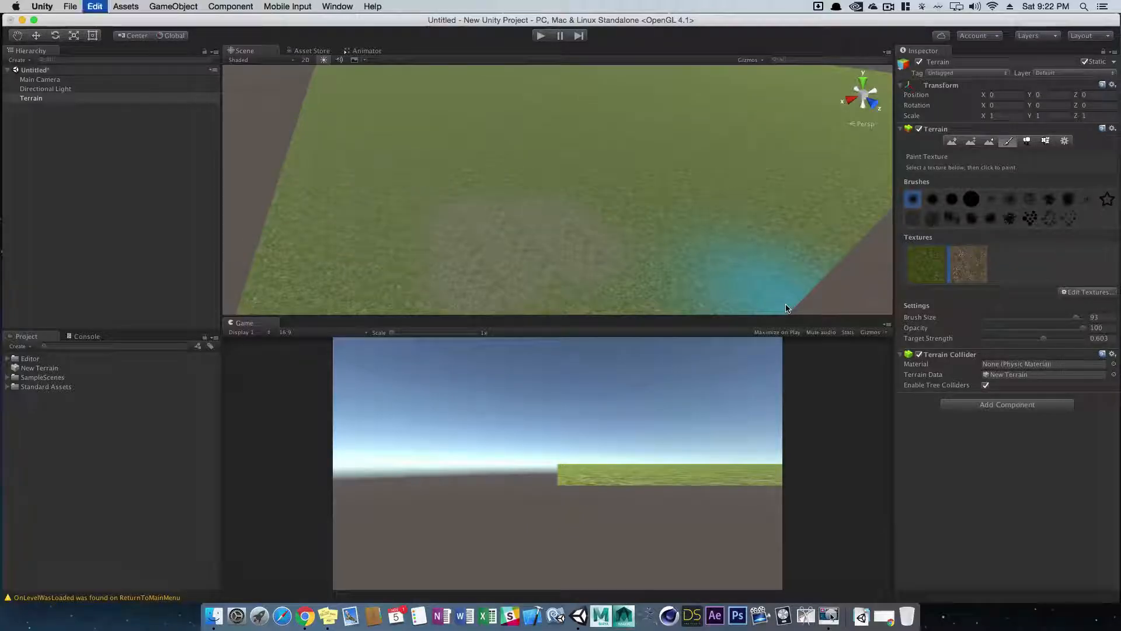
pyautogui.press('super+z')
pyautogui.press('super+z')
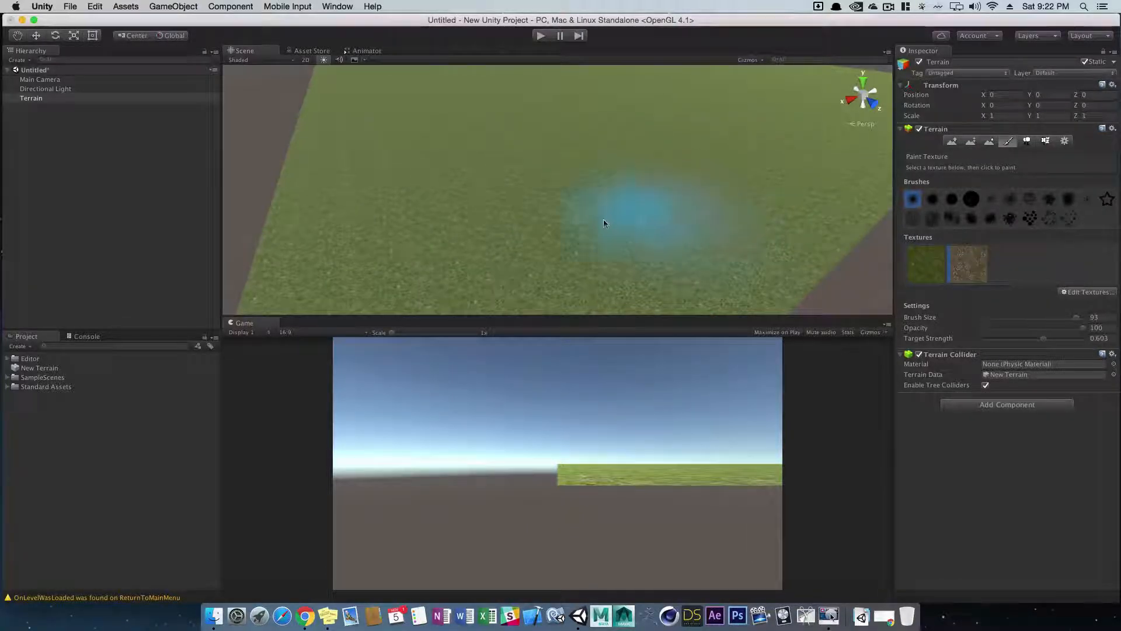
# Paint a rocky grass patch, strengthen it with the target strength set to 1, and inspect it up close
pyautogui.moveTo(647, 213); pyautogui.dragTo(450, 250)
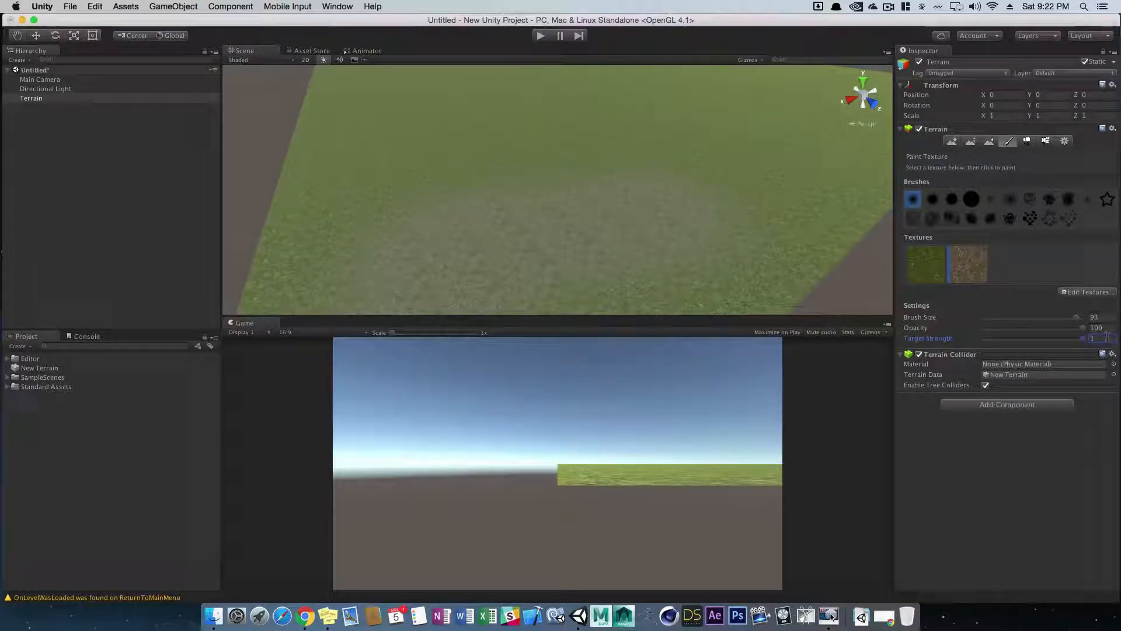
pyautogui.moveTo(625, 183)
pyautogui.mouseDown()
pyautogui.moveTo(555, 251)
pyautogui.moveTo(464, 224)
pyautogui.moveTo(695, 218)
pyautogui.moveTo(500, 262)
pyautogui.moveTo(668, 263)
pyautogui.moveTo(526, 248)
pyautogui.mouseUp()
pyautogui.moveTo(526, 248)
pyautogui.keyDown('alt'); pyautogui.mouseDown(button='right')
pyautogui.moveTo(661, 243)
pyautogui.moveTo(525, 240)
pyautogui.moveTo(583, 233)
pyautogui.moveTo(798, 242)
pyautogui.moveTo(625, 239)
pyautogui.moveTo(739, 242)
pyautogui.mouseUp(button='right'); pyautogui.keyUp('alt')
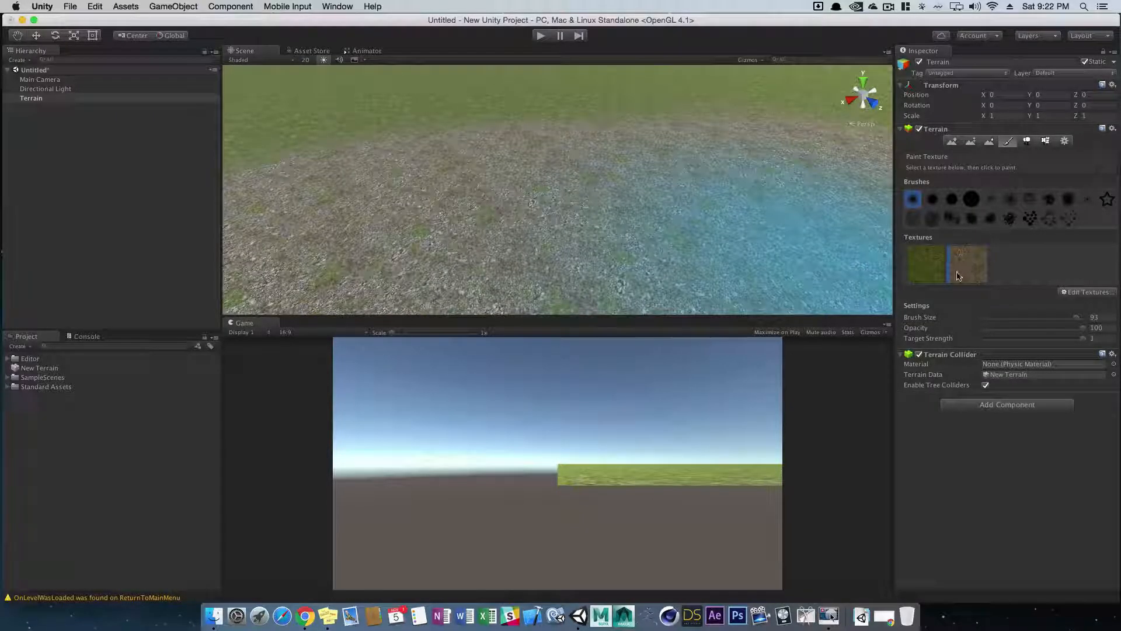
pyautogui.moveTo(666, 203)
pyautogui.keyDown('alt'); pyautogui.mouseDown(button='right')
pyautogui.moveTo(549, 208)
pyautogui.moveTo(636, 205)
pyautogui.moveTo(796, 261)
pyautogui.mouseUp(button='right'); pyautogui.keyUp('alt')
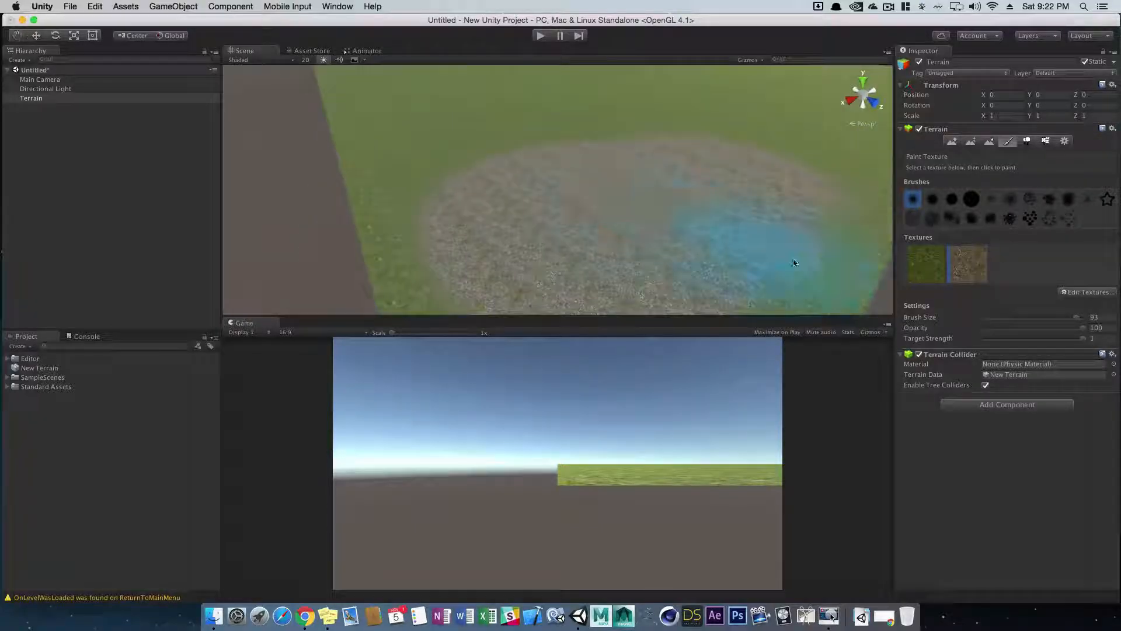
# Paint the plain grass texture back over the whole rocky patch
pyautogui.click(926, 264)
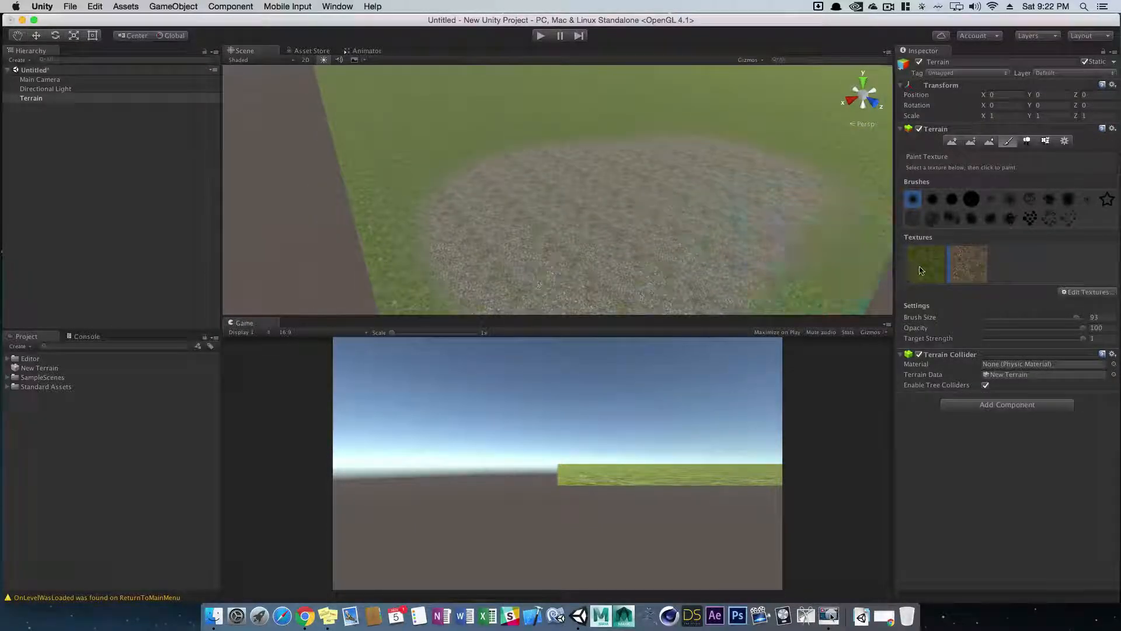
pyautogui.moveTo(763, 185)
pyautogui.mouseDown()
pyautogui.moveTo(516, 196)
pyautogui.moveTo(806, 263)
pyautogui.moveTo(643, 165)
pyautogui.moveTo(853, 245)
pyautogui.mouseUp()
# Set the target strength to 0.247, paint a faint rocky grass patch on the terrain and inspect its blending
pyautogui.click(965, 269)
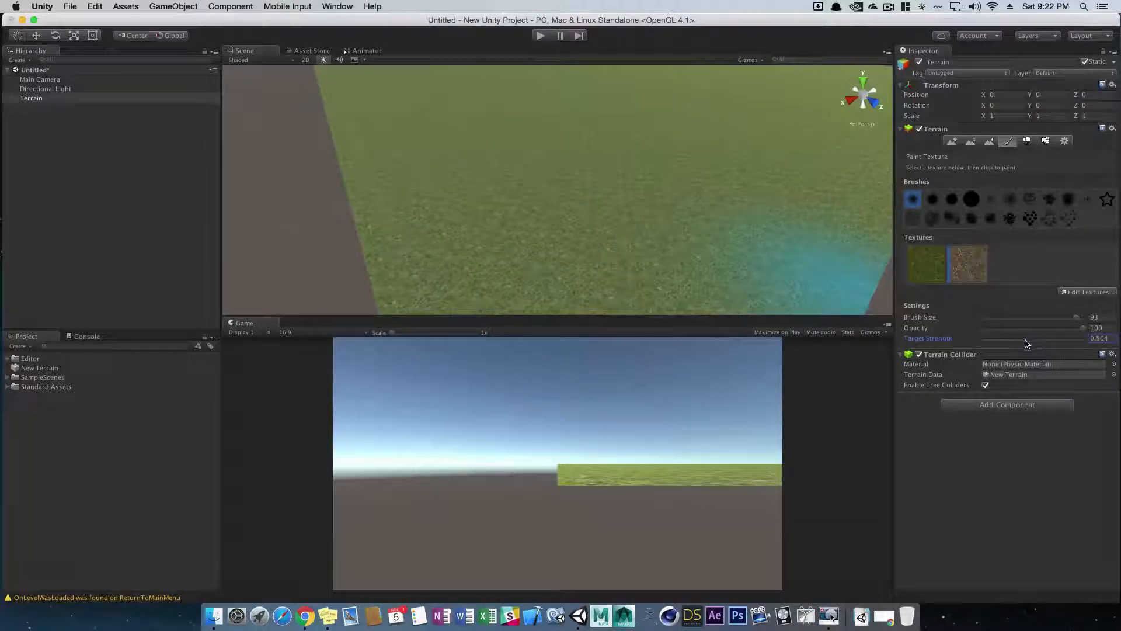
pyautogui.moveTo(1015, 340); pyautogui.dragTo(1008, 339)
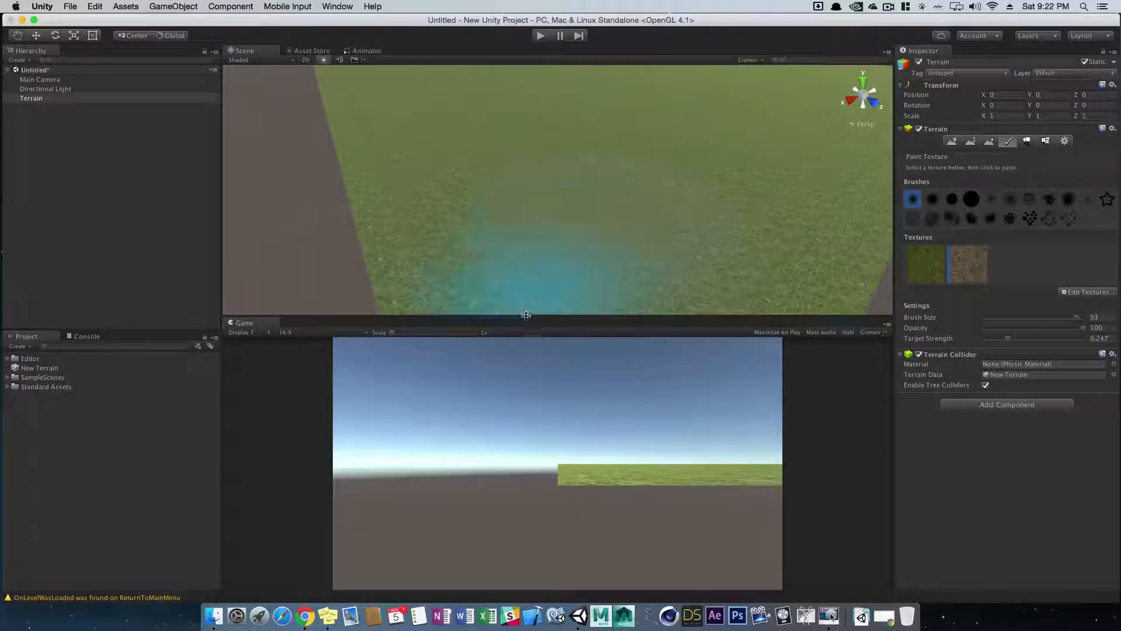
pyautogui.moveTo(587, 230)
pyautogui.mouseDown()
pyautogui.moveTo(503, 226)
pyautogui.moveTo(681, 269)
pyautogui.moveTo(546, 166)
pyautogui.moveTo(590, 265)
pyautogui.moveTo(534, 183)
pyautogui.moveTo(623, 270)
pyautogui.moveTo(489, 207)
pyautogui.moveTo(633, 188)
pyautogui.moveTo(633, 263)
pyautogui.moveTo(514, 225)
pyautogui.moveTo(563, 180)
pyautogui.moveTo(669, 314)
pyautogui.mouseUp()
pyautogui.scroll(5, 659, 243)
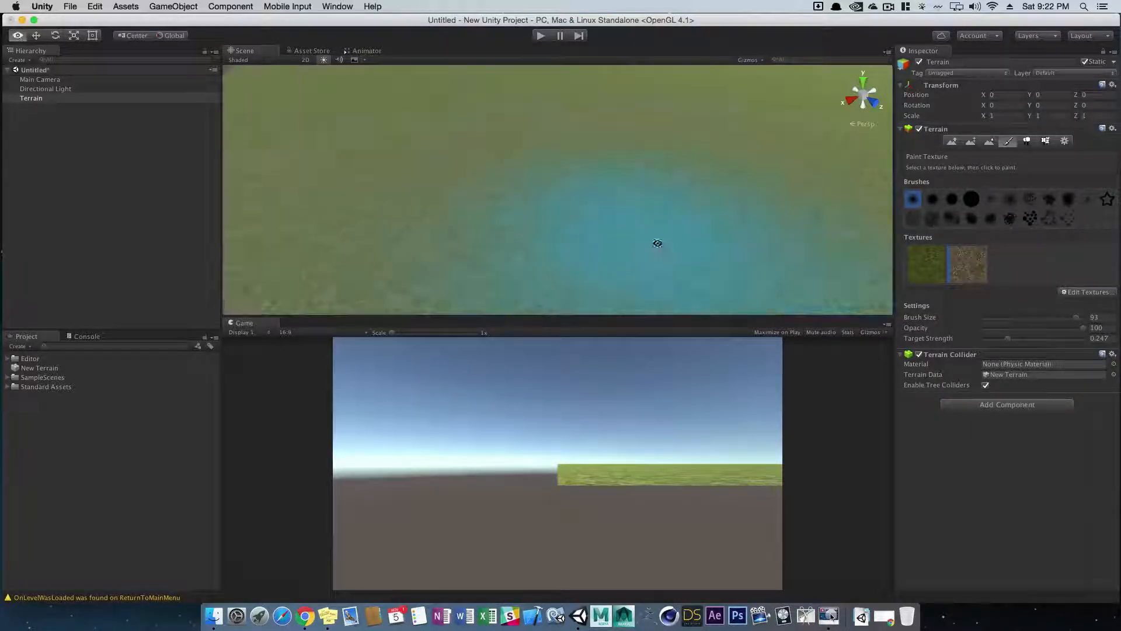
pyautogui.keyDown('alt'); pyautogui.moveTo(631, 246); pyautogui.dragTo(617, 247); pyautogui.keyUp('alt')
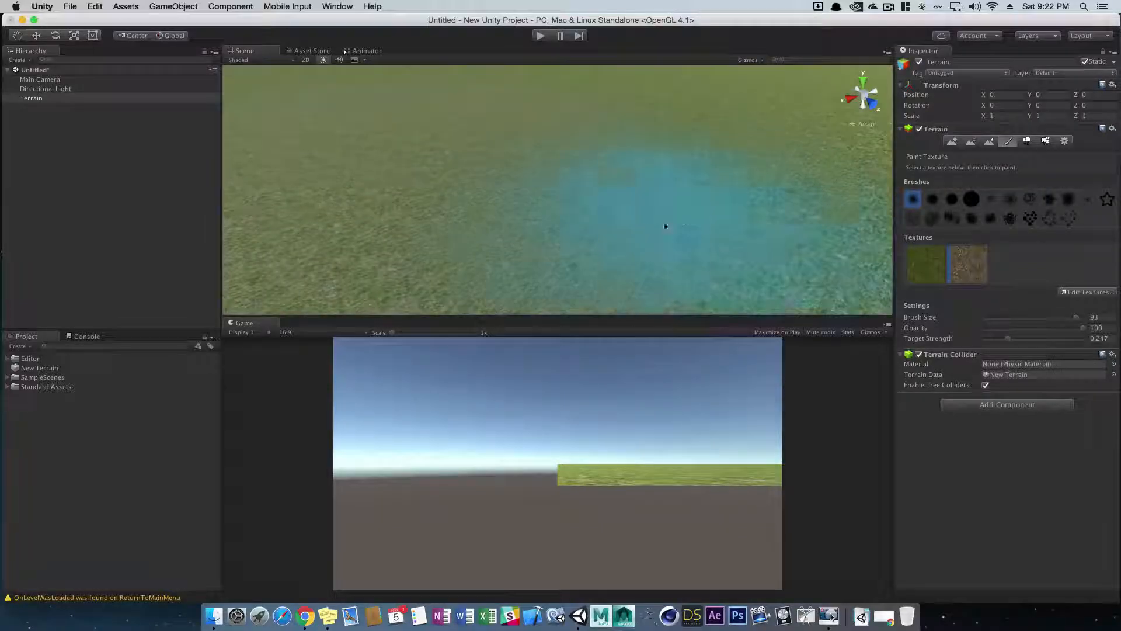
pyautogui.keyDown('alt'); pyautogui.moveTo(666, 226); pyautogui.dragTo(548, 215, button='right'); pyautogui.keyUp('alt')
pyautogui.keyDown('alt'); pyautogui.moveTo(548, 216); pyautogui.dragTo(576, 220); pyautogui.keyUp('alt')
pyautogui.keyDown('alt'); pyautogui.moveTo(576, 220); pyautogui.dragTo(691, 228, button='right'); pyautogui.keyUp('alt')
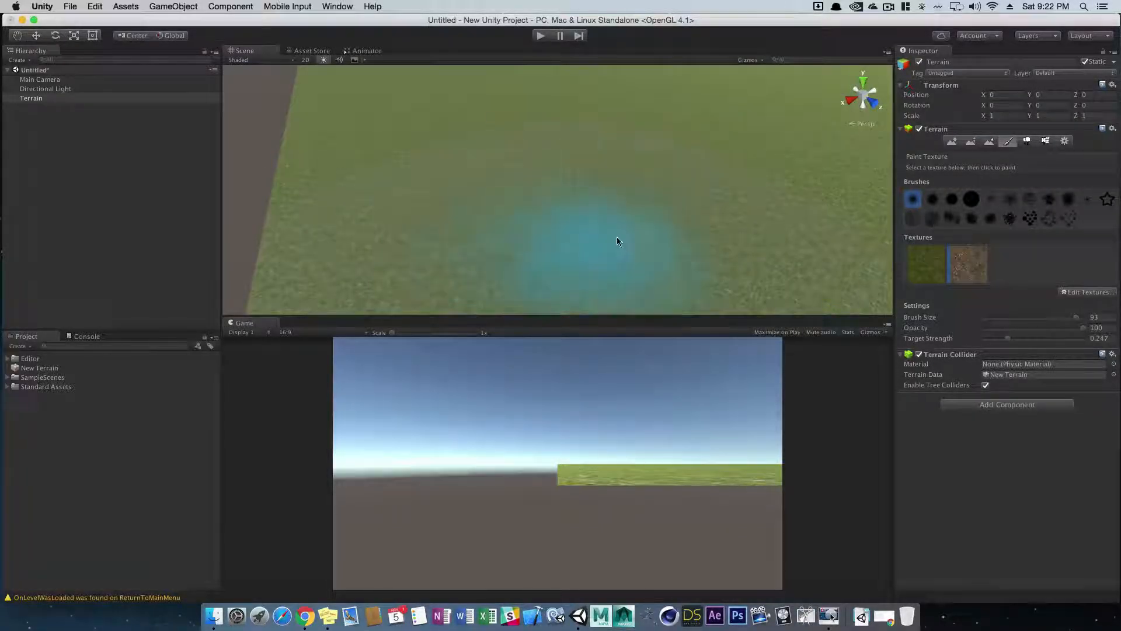
# Layer stronger rocky grass over the faint patch, using target strength 0.615 and then 1 toward its centre
pyautogui.moveTo(616, 243)
pyautogui.keyDown('alt'); pyautogui.mouseDown()
pyautogui.moveTo(746, 273)
pyautogui.moveTo(730, 263)
pyautogui.mouseUp(); pyautogui.keyUp('alt')
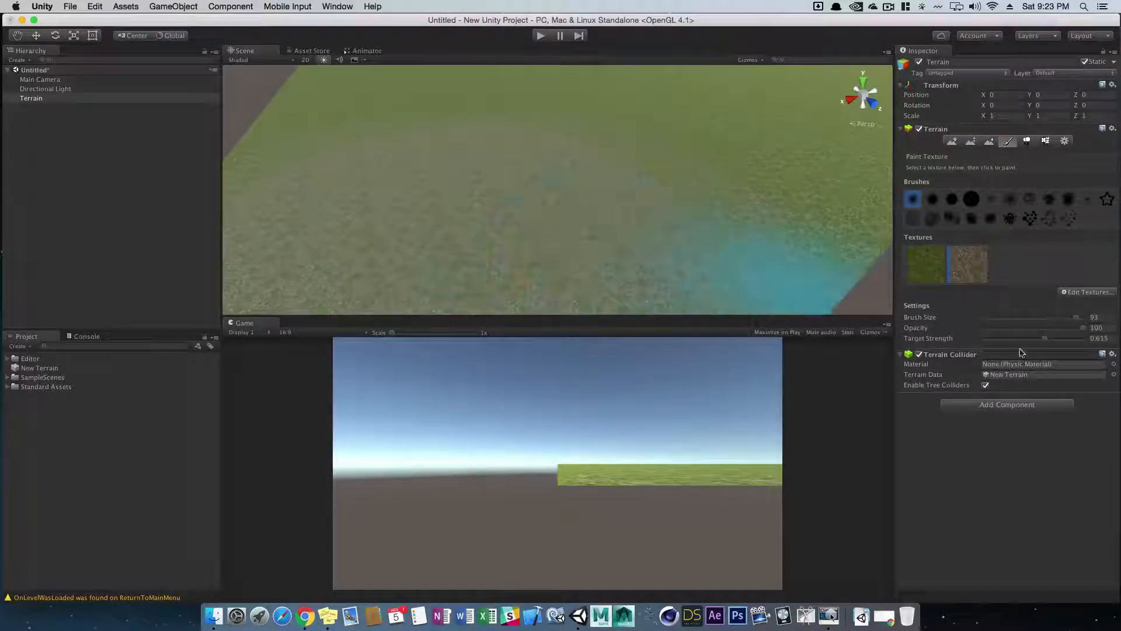
pyautogui.moveTo(1045, 343); pyautogui.dragTo(1085, 339)
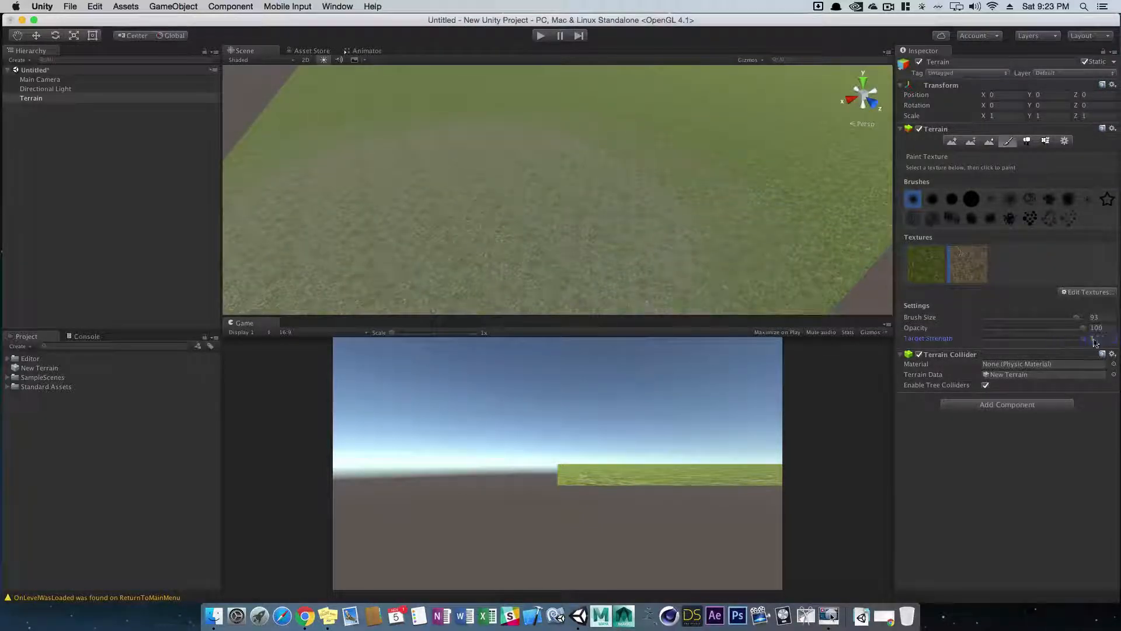
pyautogui.moveTo(608, 262)
pyautogui.mouseDown()
pyautogui.moveTo(453, 226)
pyautogui.moveTo(349, 297)
pyautogui.mouseUp()
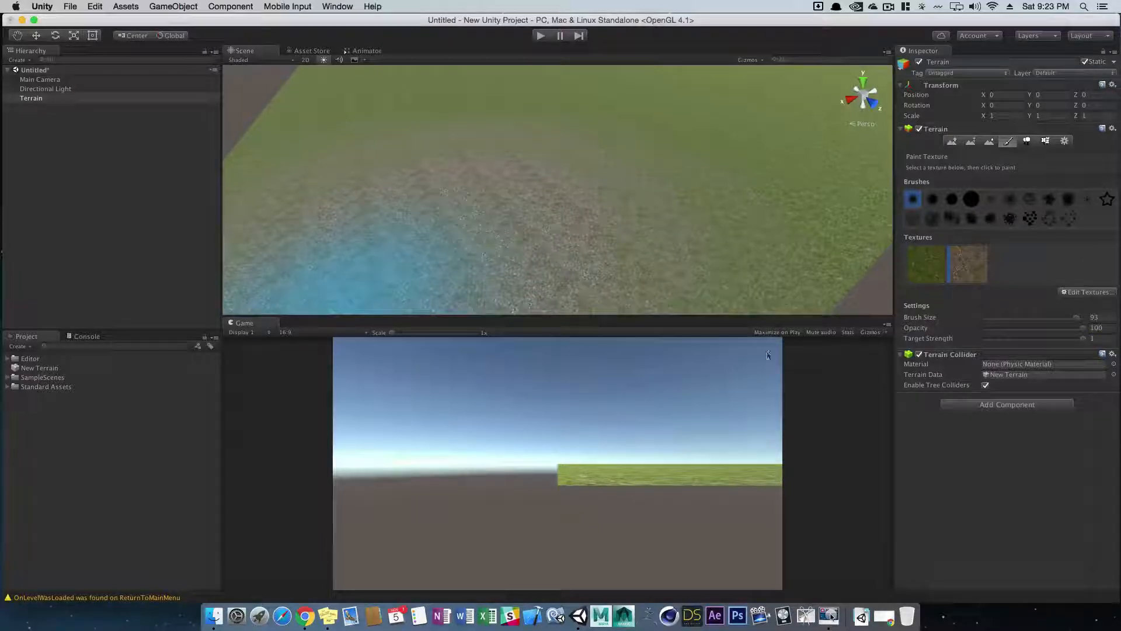
# Inspect the layered rocky patch, then paint the plain grass texture over it at target strength 1
pyautogui.keyDown('alt'); pyautogui.moveTo(768, 355); pyautogui.dragTo(781, 263); pyautogui.keyUp('alt')
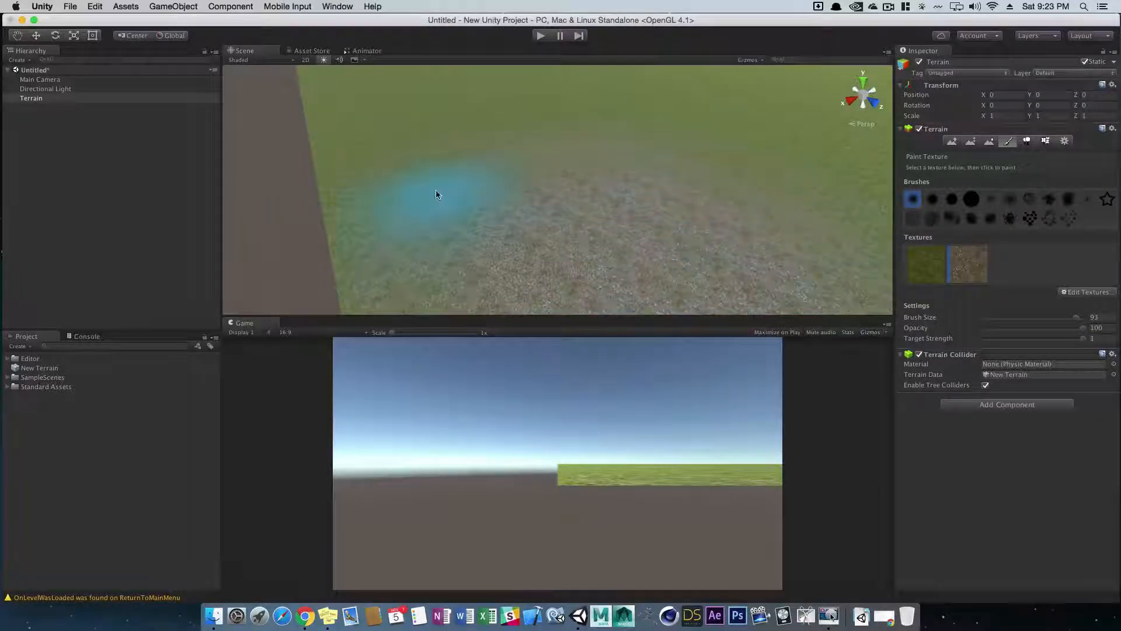
pyautogui.moveTo(626, 271)
pyautogui.keyDown('alt'); pyautogui.mouseDown()
pyautogui.moveTo(686, 245)
pyautogui.moveTo(754, 257)
pyautogui.mouseUp(); pyautogui.keyUp('alt')
pyautogui.moveTo(1078, 342); pyautogui.dragTo(1041, 346)
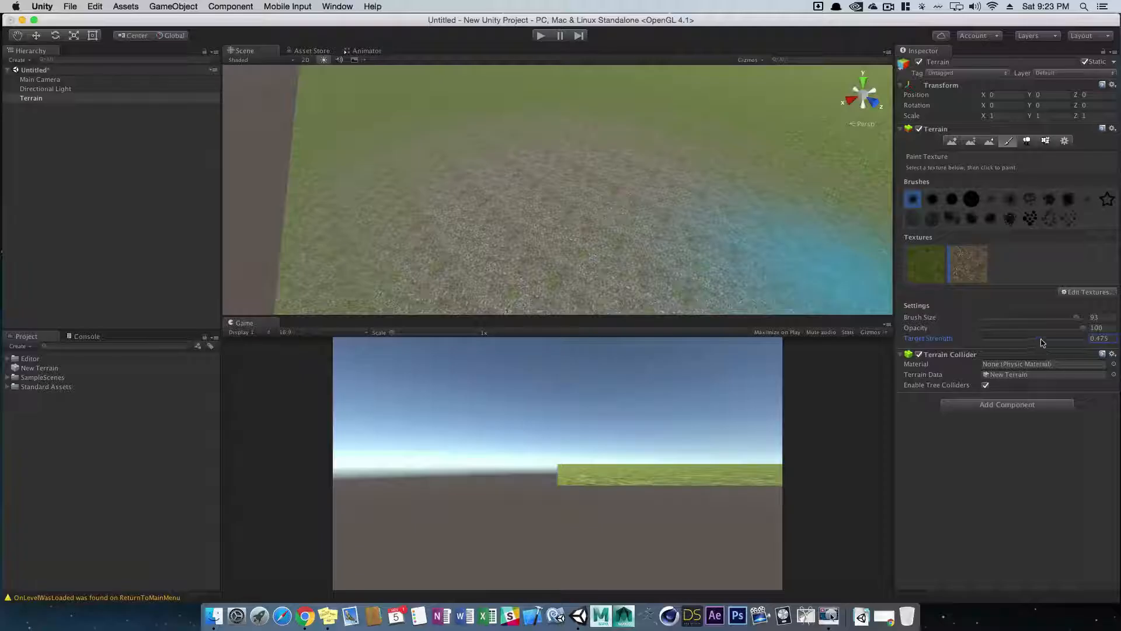
pyautogui.click(911, 271)
pyautogui.moveTo(696, 194); pyautogui.dragTo(644, 132)
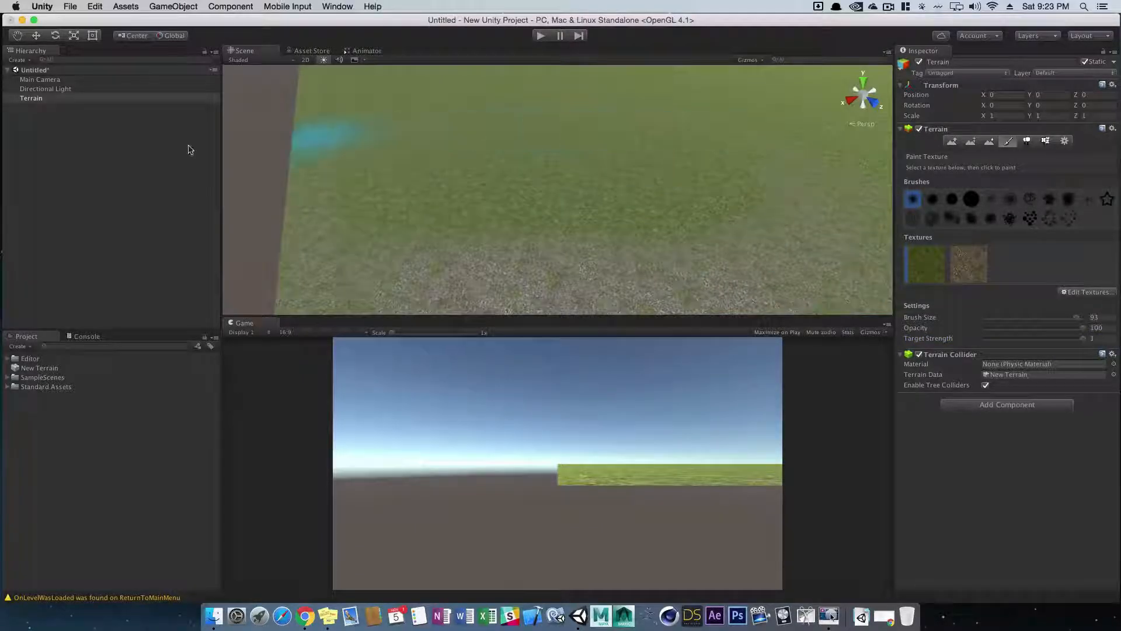
pyautogui.scroll(-5, 588, 212)
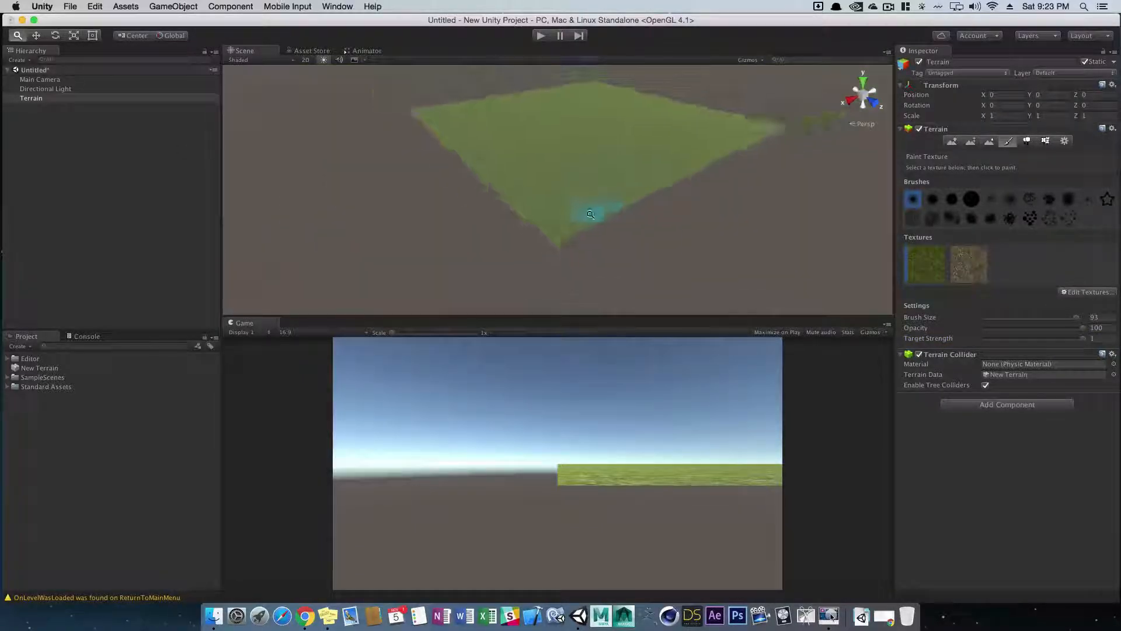
pyautogui.scroll(5, 722, 231)
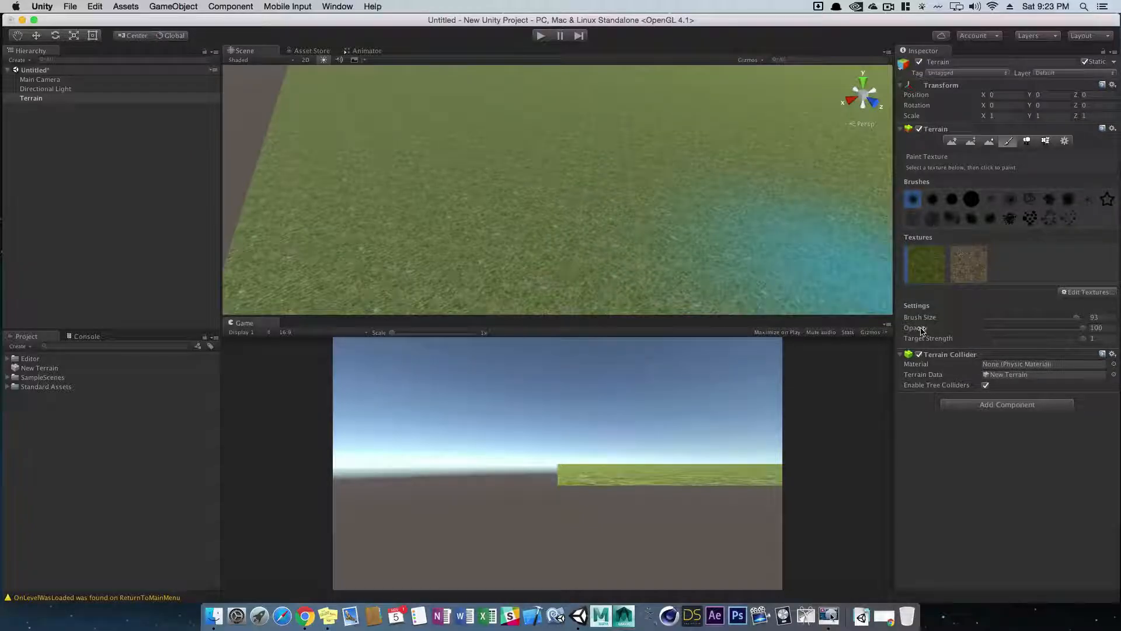
# Paint a rocky grass patch at opacity 28, then go over it with opacity 47 and target strength 0.451
pyautogui.moveTo(1060, 330); pyautogui.dragTo(1010, 332)
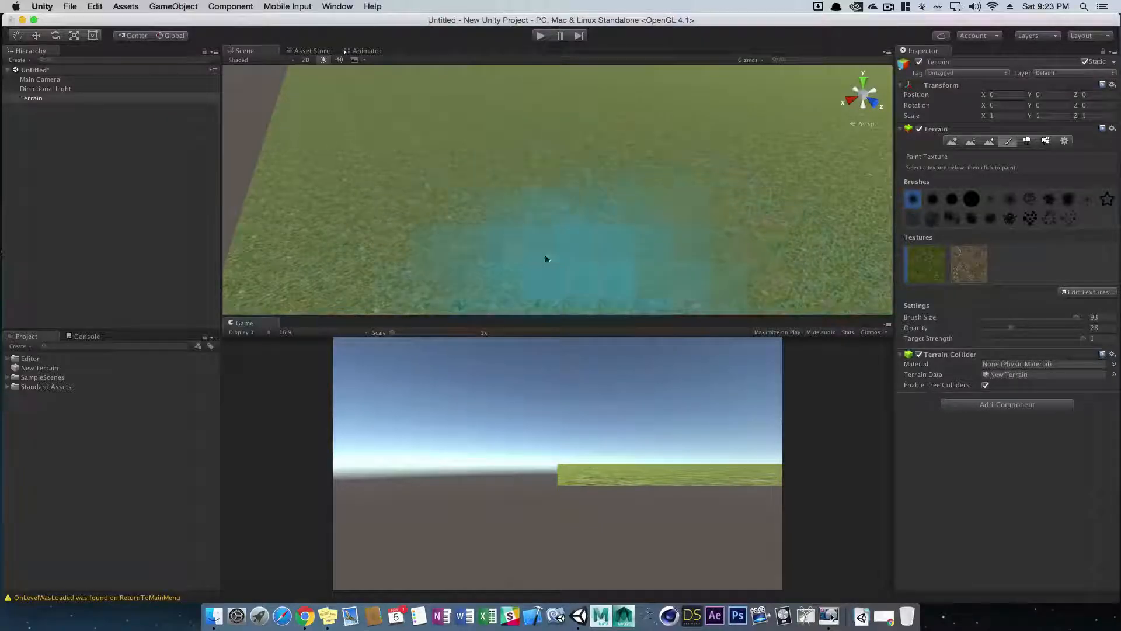
pyautogui.moveTo(454, 186)
pyautogui.mouseDown()
pyautogui.moveTo(504, 250)
pyautogui.moveTo(628, 194)
pyautogui.moveTo(479, 132)
pyautogui.moveTo(354, 283)
pyautogui.moveTo(701, 257)
pyautogui.mouseUp()
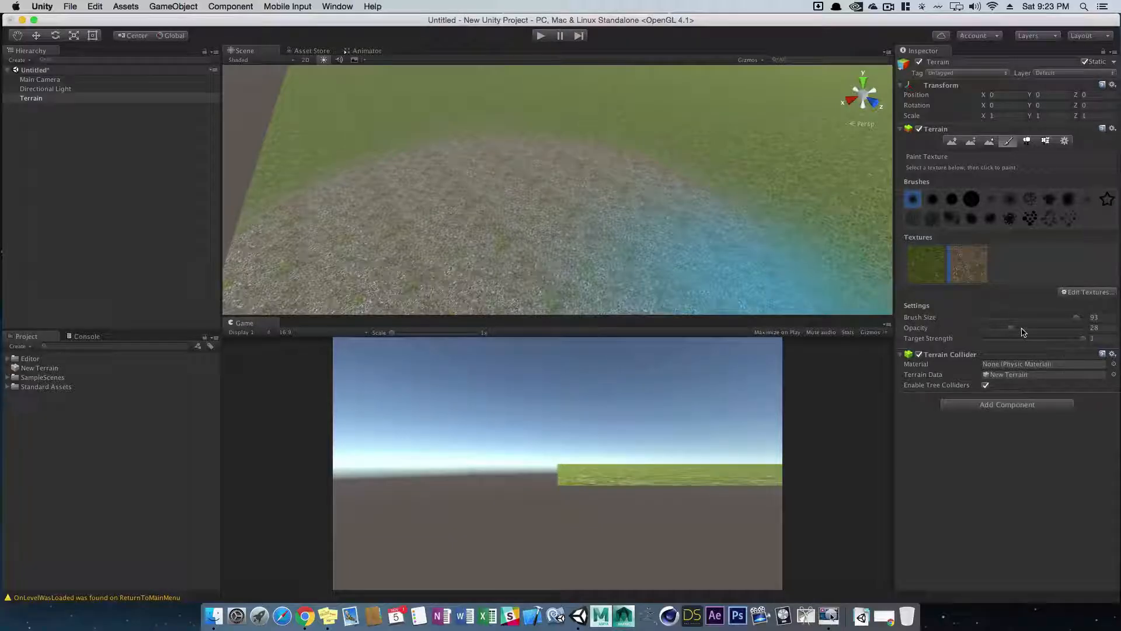
pyautogui.click(1027, 341)
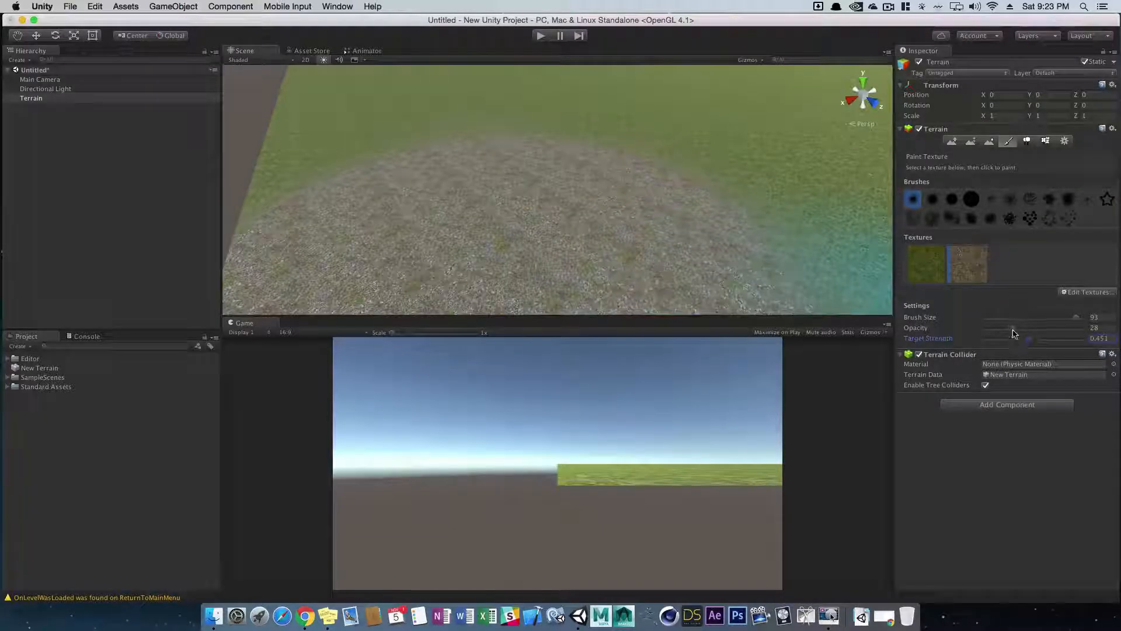
pyautogui.moveTo(1029, 337); pyautogui.dragTo(1031, 336)
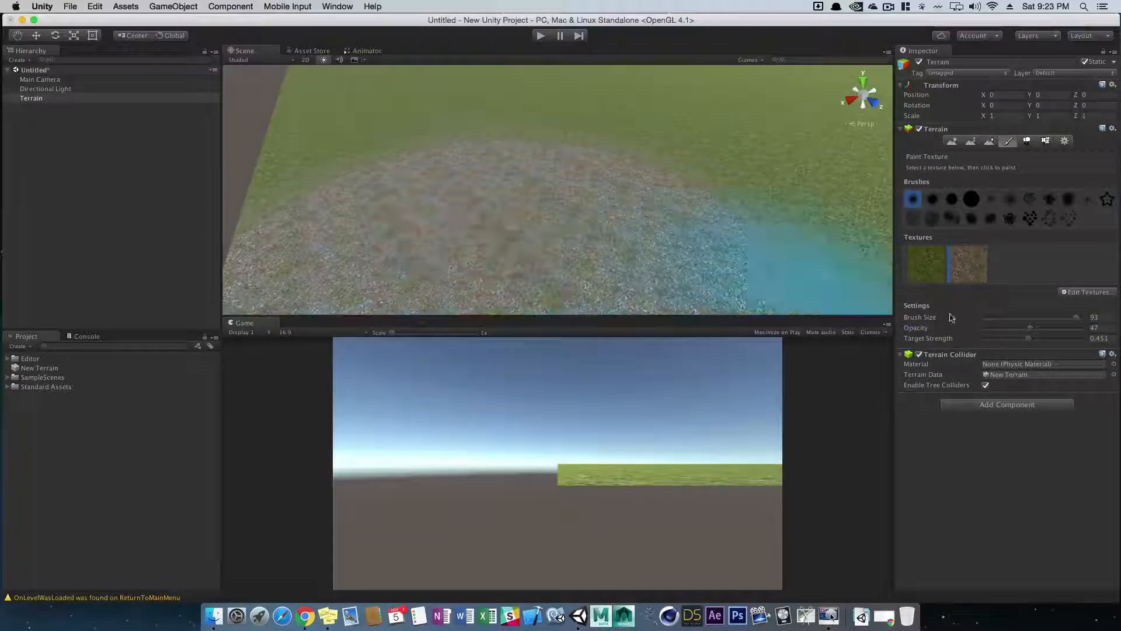
# Return the painted area to plain grass, ending with opacity 100 and target strength 1
pyautogui.click(921, 259)
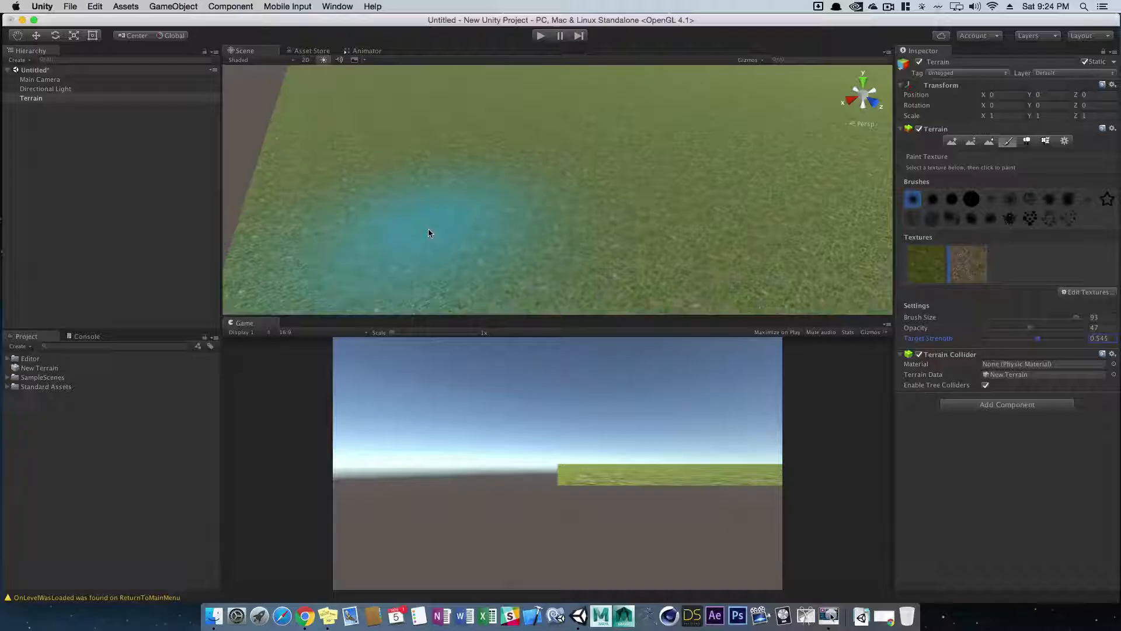
pyautogui.moveTo(426, 229)
pyautogui.mouseDown()
pyautogui.moveTo(568, 196)
pyautogui.moveTo(682, 247)
pyautogui.moveTo(641, 210)
pyautogui.moveTo(752, 221)
pyautogui.moveTo(841, 254)
pyautogui.mouseUp()
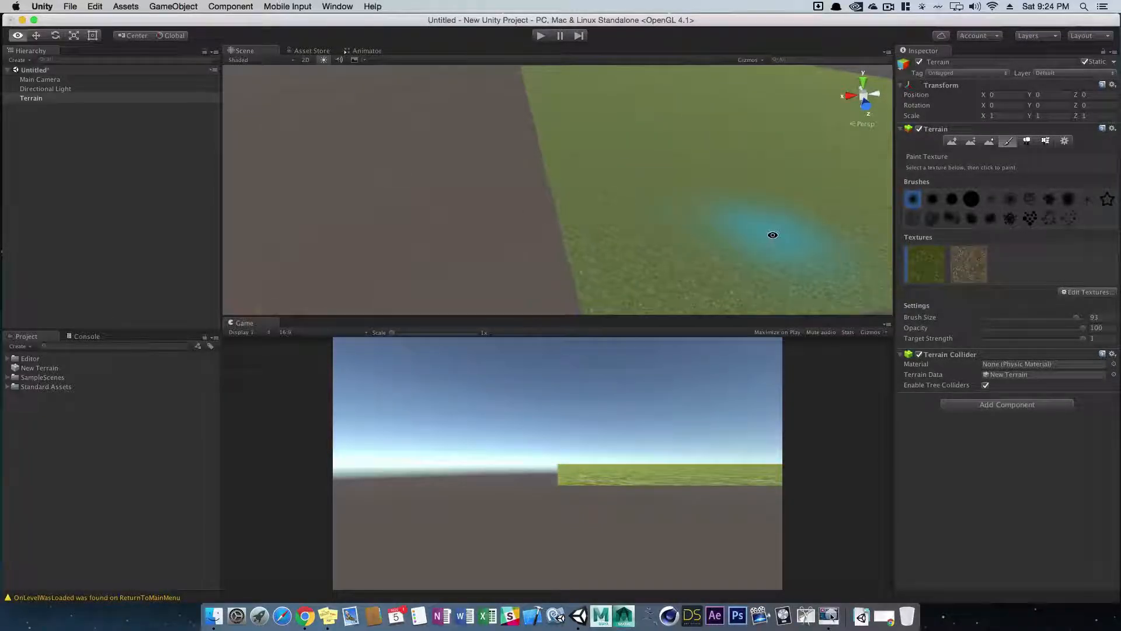
pyautogui.keyDown('alt'); pyautogui.moveTo(771, 232); pyautogui.dragTo(675, 242); pyautogui.keyUp('alt')
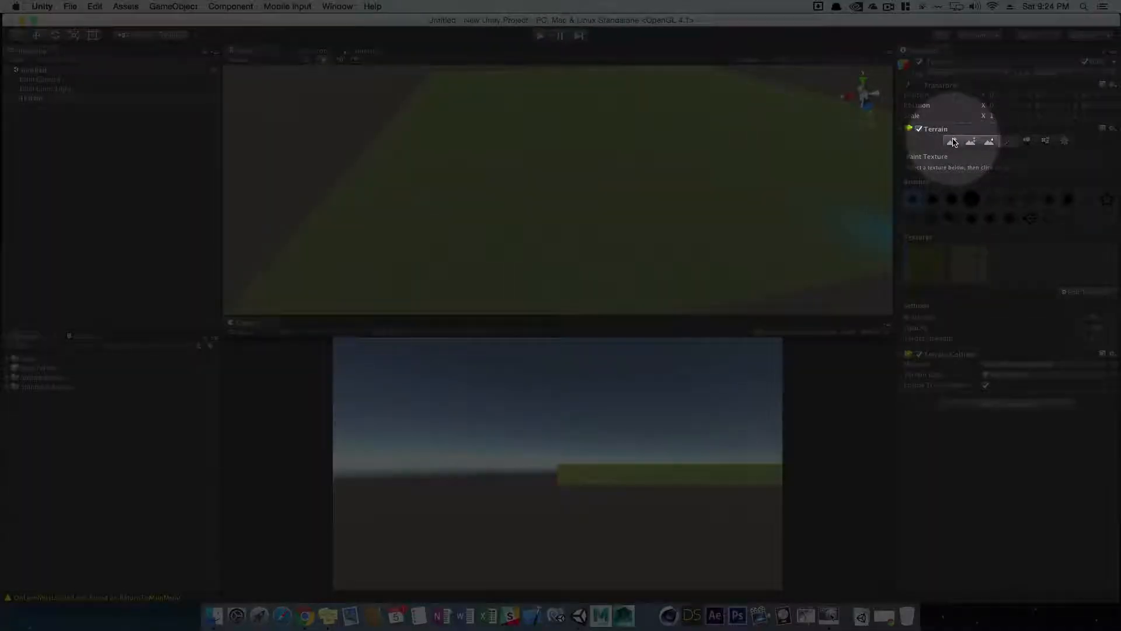
# Raise a tall hill near the terrain's edge with the Raise / Lower Terrain tool at brush size 100 and opacity 100
pyautogui.click(953, 141)
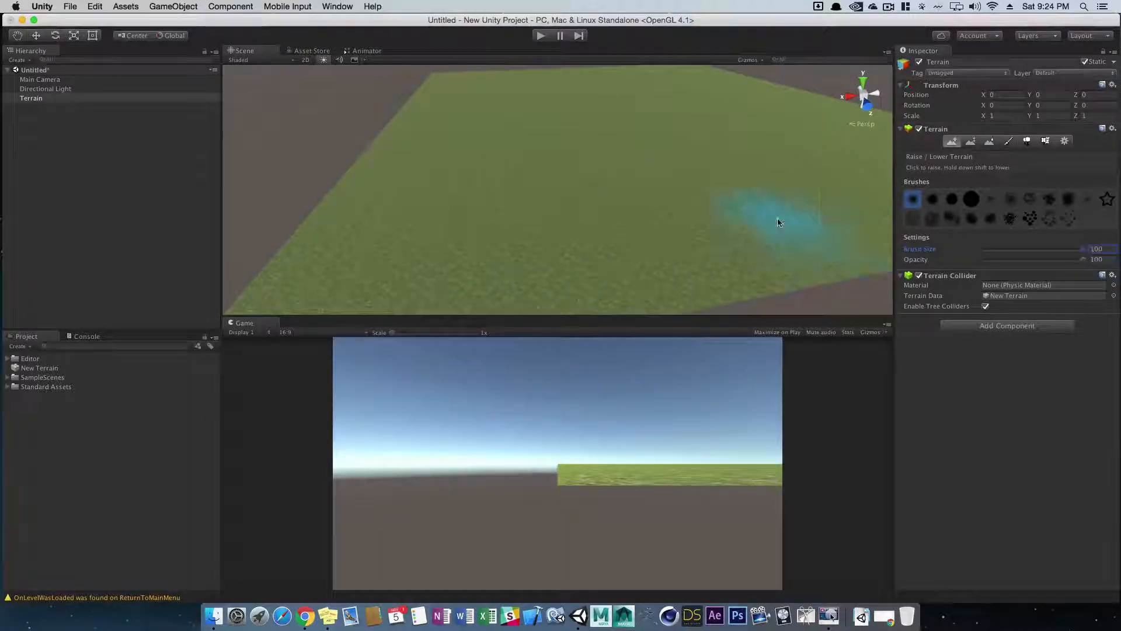
pyautogui.moveTo(526, 243)
pyautogui.mouseDown()
pyautogui.moveTo(401, 251)
pyautogui.moveTo(565, 264)
pyautogui.mouseUp()
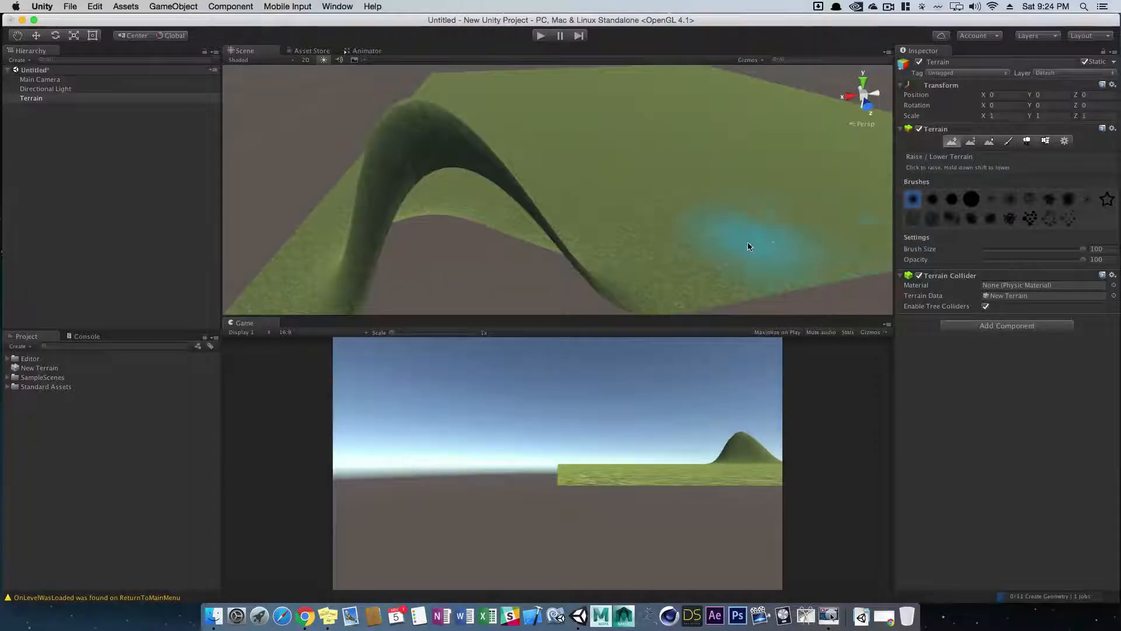
pyautogui.keyDown('alt'); pyautogui.moveTo(731, 237); pyautogui.dragTo(765, 228); pyautogui.keyUp('alt')
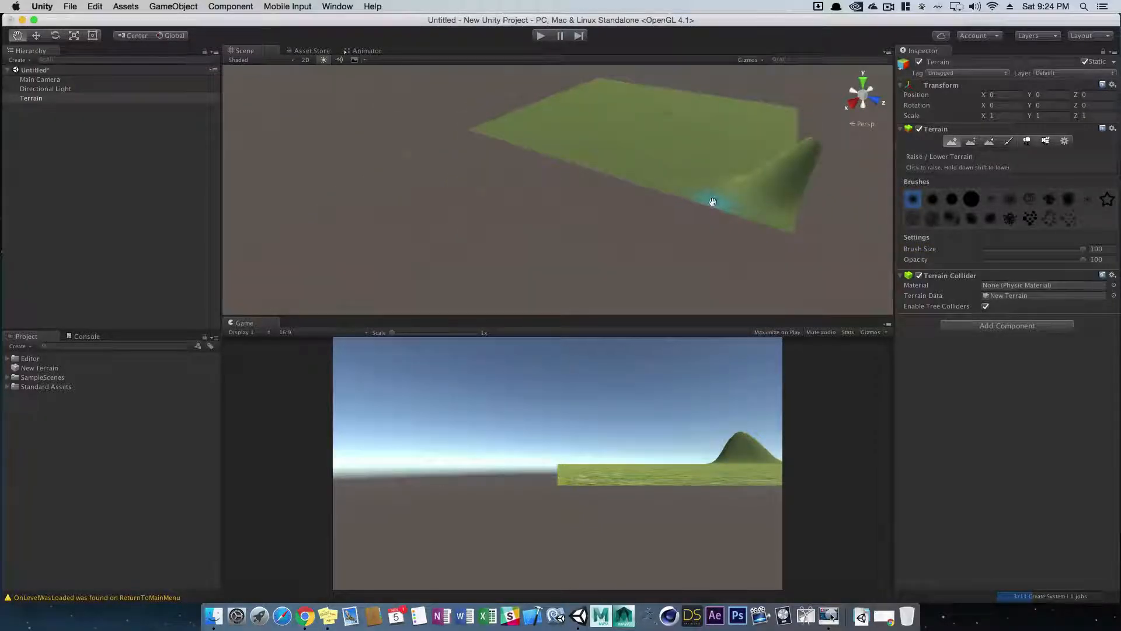
# Raise a chain of hills and ridges along the remaining edges of the terrain
pyautogui.keyDown('alt'); pyautogui.moveTo(713, 202); pyautogui.dragTo(636, 233, button='middle'); pyautogui.keyUp('alt')
pyautogui.keyDown('alt'); pyautogui.moveTo(636, 233); pyautogui.dragTo(741, 220); pyautogui.keyUp('alt')
pyautogui.keyDown('alt'); pyautogui.moveTo(741, 220); pyautogui.dragTo(689, 245, button='middle'); pyautogui.keyUp('alt')
pyautogui.keyDown('alt'); pyautogui.moveTo(690, 245); pyautogui.dragTo(636, 226, button='right'); pyautogui.keyUp('alt')
pyautogui.keyDown('alt'); pyautogui.moveTo(636, 225); pyautogui.dragTo(718, 226); pyautogui.keyUp('alt')
pyautogui.moveTo(712, 179)
pyautogui.mouseDown()
pyautogui.moveTo(587, 125)
pyautogui.moveTo(464, 150)
pyautogui.moveTo(479, 161)
pyautogui.mouseUp()
pyautogui.moveTo(575, 137); pyautogui.dragTo(500, 146)
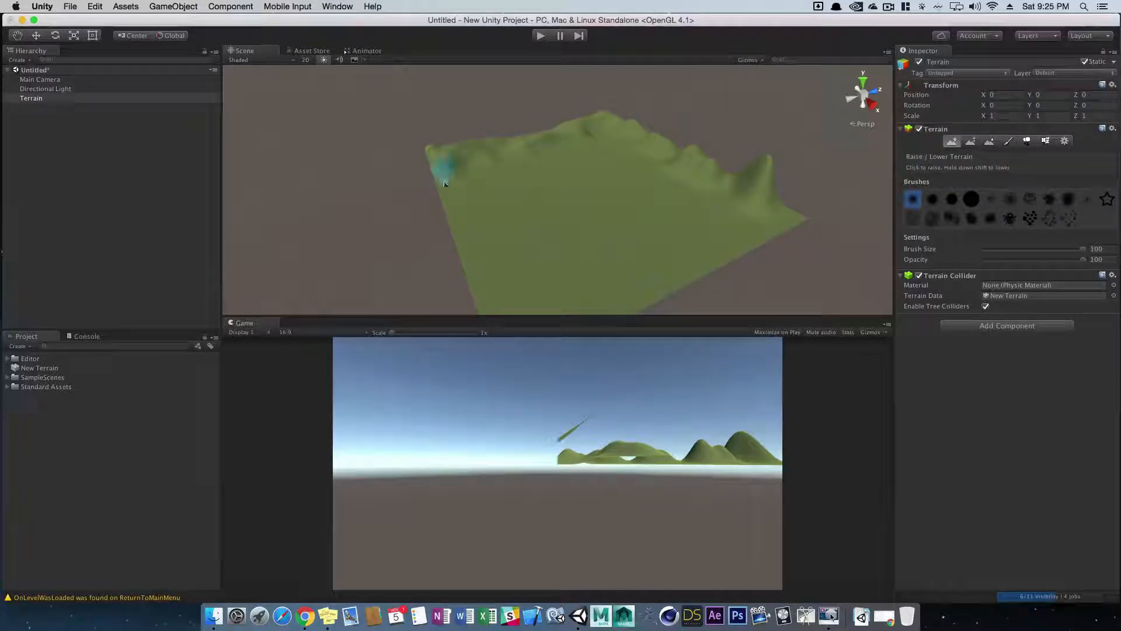
pyautogui.moveTo(446, 184)
pyautogui.mouseDown()
pyautogui.moveTo(490, 303)
pyautogui.moveTo(582, 316)
pyautogui.mouseUp()
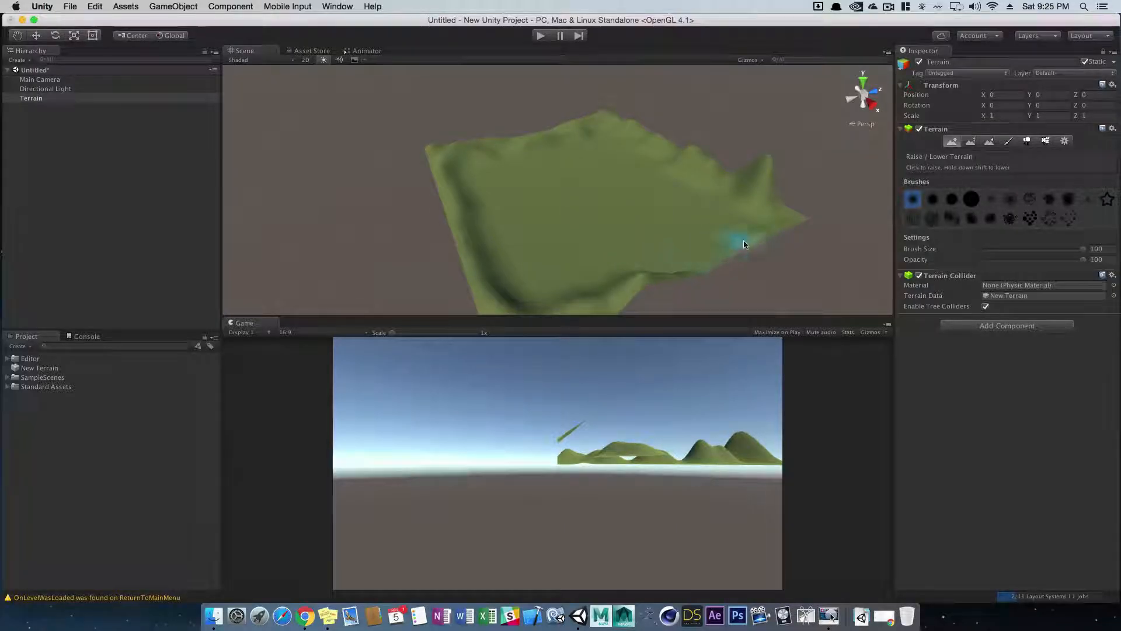
# Lower the tall corner hill and the neighbouring hills along the same edge
pyautogui.keyDown('shift'); pyautogui.moveTo(759, 205); pyautogui.dragTo(761, 191); pyautogui.keyUp('shift')
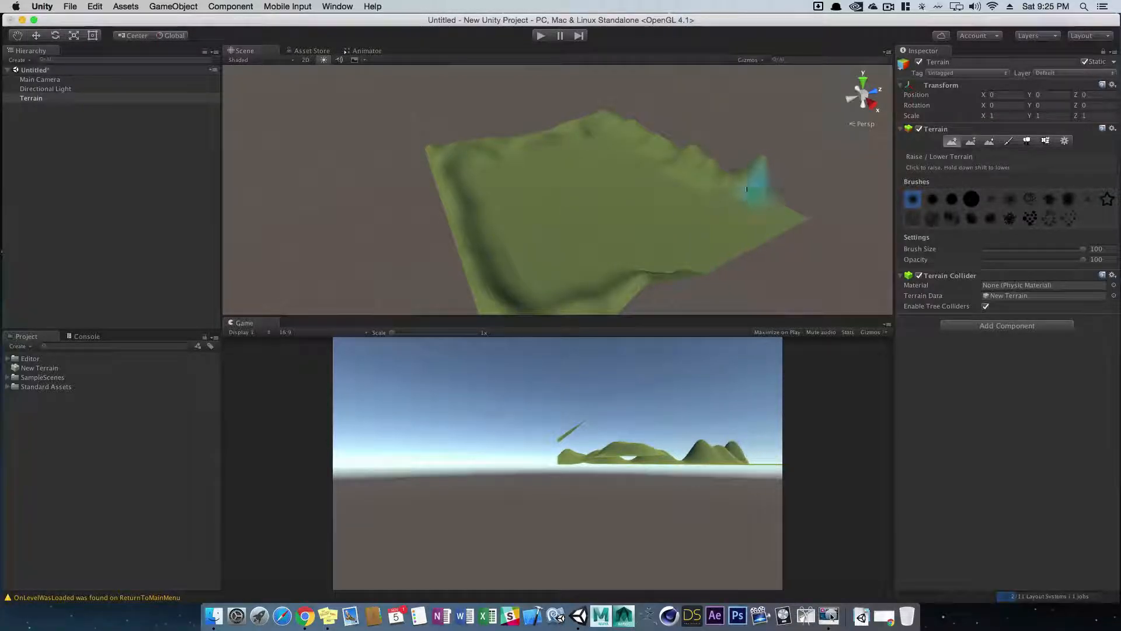
pyautogui.keyDown('shift'); pyautogui.click(686, 162); pyautogui.keyUp('shift')
pyautogui.keyDown('shift'); pyautogui.moveTo(686, 162); pyautogui.dragTo(704, 172); pyautogui.keyUp('shift')
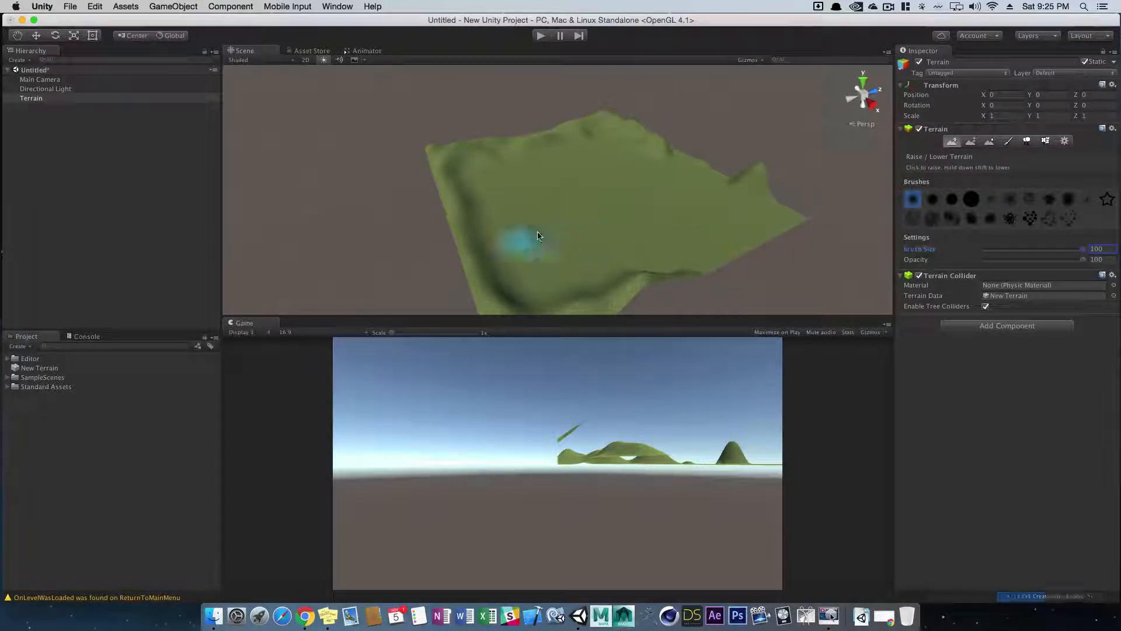
# Raise rolling hills across the flat interior and build up the terrain's outer edges
pyautogui.moveTo(538, 235)
pyautogui.mouseDown()
pyautogui.moveTo(584, 219)
pyautogui.moveTo(541, 257)
pyautogui.moveTo(621, 248)
pyautogui.moveTo(608, 263)
pyautogui.moveTo(614, 281)
pyautogui.moveTo(629, 205)
pyautogui.moveTo(543, 197)
pyautogui.moveTo(468, 166)
pyautogui.moveTo(501, 180)
pyautogui.moveTo(468, 200)
pyautogui.moveTo(476, 206)
pyautogui.moveTo(472, 171)
pyautogui.moveTo(609, 127)
pyautogui.mouseUp()
pyautogui.moveTo(694, 164)
pyautogui.mouseDown()
pyautogui.moveTo(736, 184)
pyautogui.moveTo(733, 240)
pyautogui.moveTo(660, 260)
pyautogui.moveTo(759, 235)
pyautogui.moveTo(628, 271)
pyautogui.moveTo(736, 174)
pyautogui.mouseUp()
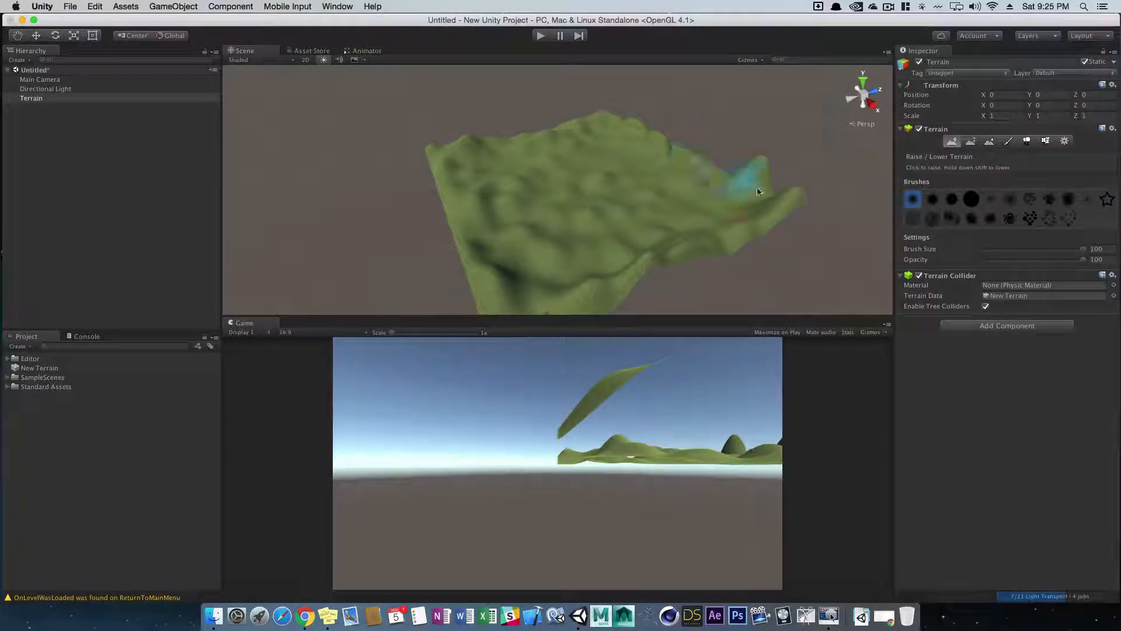
pyautogui.moveTo(570, 133); pyautogui.dragTo(461, 154)
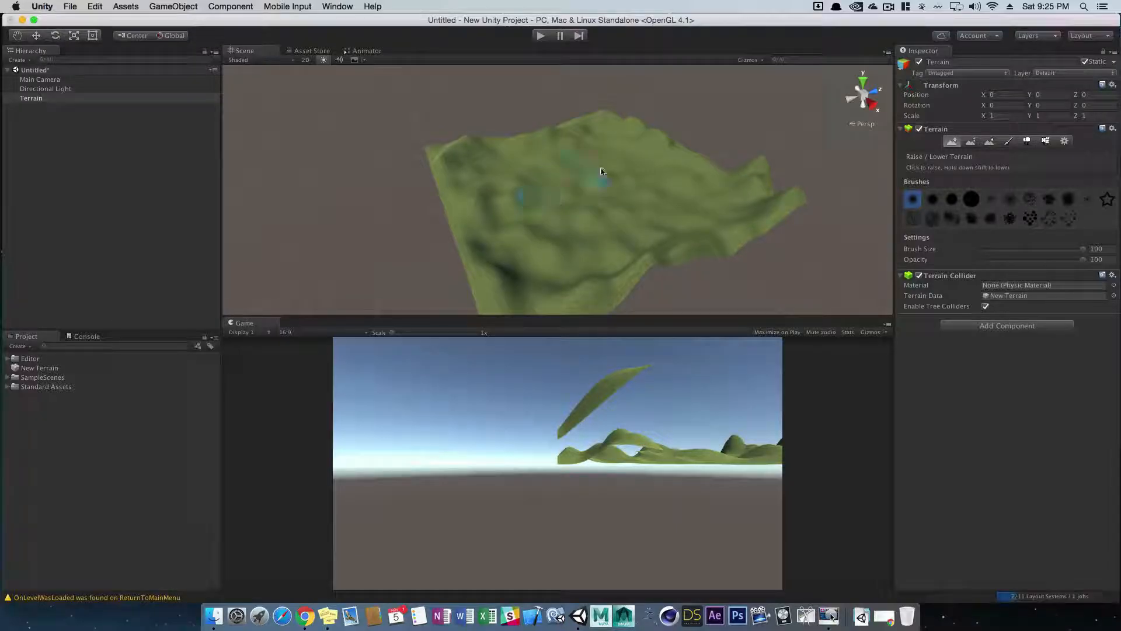
# Lower a flat-bottomed basin into the middle of the terrain and raise pointed peaks beside it
pyautogui.moveTo(538, 179)
pyautogui.keyDown('shift'); pyautogui.mouseDown()
pyautogui.moveTo(585, 179)
pyautogui.moveTo(516, 186)
pyautogui.moveTo(549, 166)
pyautogui.mouseUp(); pyautogui.keyUp('shift')
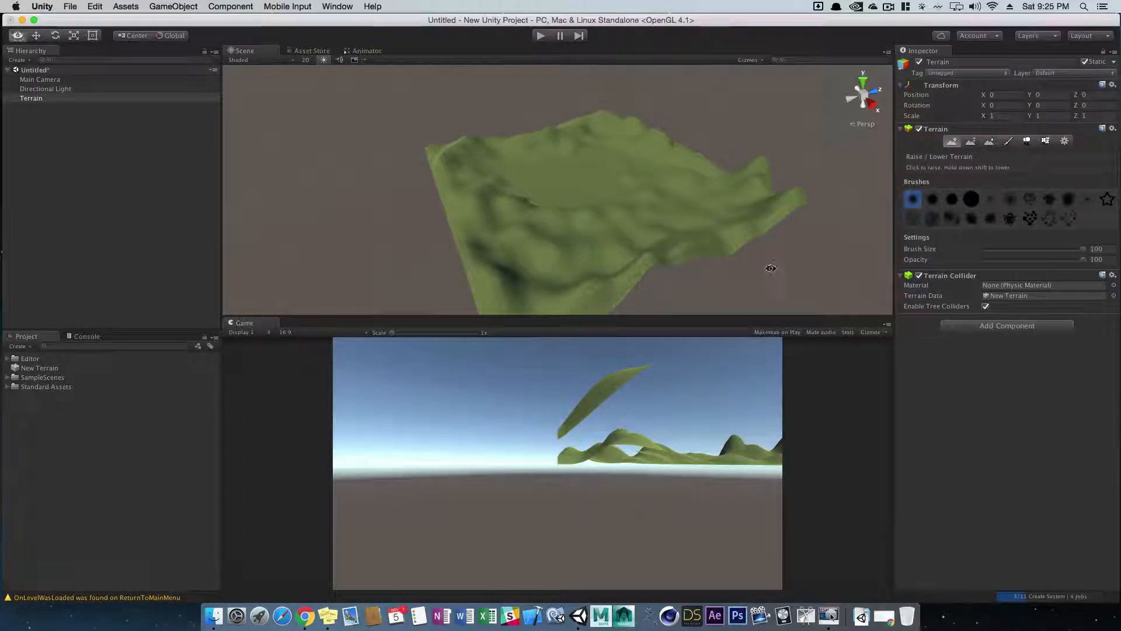
pyautogui.keyDown('alt'); pyautogui.moveTo(789, 238); pyautogui.dragTo(664, 246); pyautogui.keyUp('alt')
pyautogui.moveTo(572, 219)
pyautogui.mouseDown()
pyautogui.moveTo(603, 196)
pyautogui.moveTo(609, 161)
pyautogui.moveTo(520, 144)
pyautogui.moveTo(471, 157)
pyautogui.moveTo(478, 205)
pyautogui.moveTo(552, 229)
pyautogui.mouseUp()
pyautogui.moveTo(650, 209)
pyautogui.keyDown('alt'); pyautogui.mouseDown()
pyautogui.moveTo(744, 220)
pyautogui.moveTo(676, 188)
pyautogui.moveTo(675, 175)
pyautogui.mouseUp(); pyautogui.keyUp('alt')
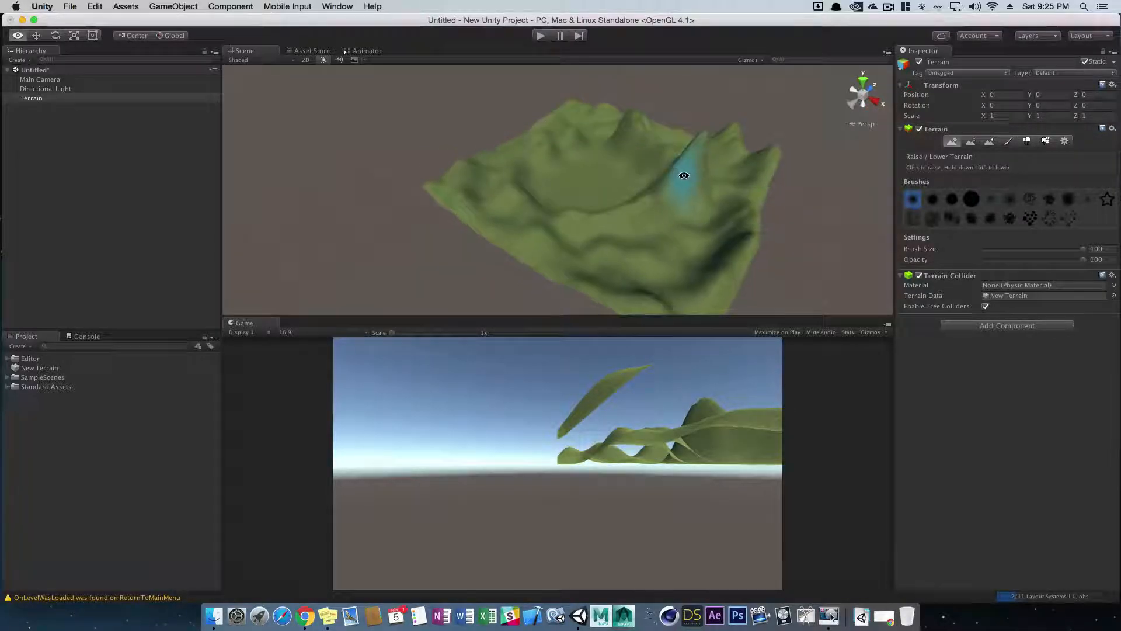
# Raise steep, rugged ridges around the basin using the large hard round brush and other brush shapes
pyautogui.click(971, 199)
pyautogui.moveTo(519, 195)
pyautogui.mouseDown()
pyautogui.moveTo(562, 219)
pyautogui.moveTo(726, 213)
pyautogui.moveTo(600, 200)
pyautogui.mouseUp()
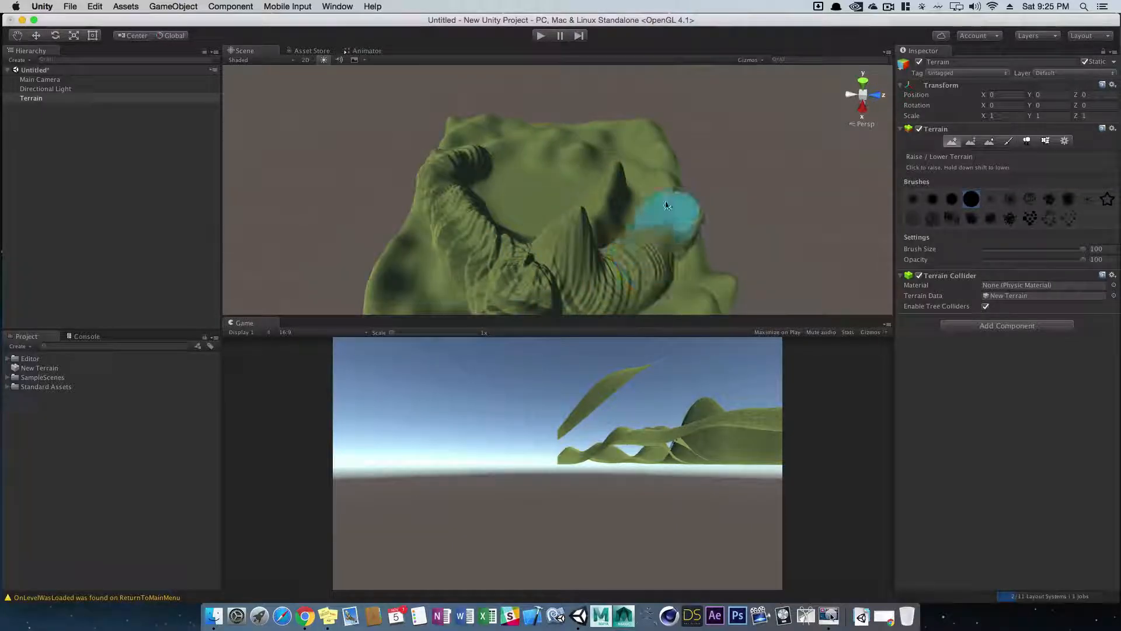
pyautogui.moveTo(668, 205)
pyautogui.mouseDown()
pyautogui.moveTo(601, 138)
pyautogui.moveTo(463, 137)
pyautogui.moveTo(421, 212)
pyautogui.moveTo(407, 318)
pyautogui.moveTo(601, 300)
pyautogui.moveTo(726, 251)
pyautogui.moveTo(644, 120)
pyautogui.moveTo(626, 113)
pyautogui.moveTo(458, 121)
pyautogui.moveTo(513, 118)
pyautogui.moveTo(711, 211)
pyautogui.moveTo(435, 274)
pyautogui.moveTo(613, 214)
pyautogui.moveTo(607, 158)
pyautogui.moveTo(501, 113)
pyautogui.moveTo(376, 151)
pyautogui.moveTo(447, 269)
pyautogui.moveTo(675, 276)
pyautogui.mouseUp()
pyautogui.click(994, 199)
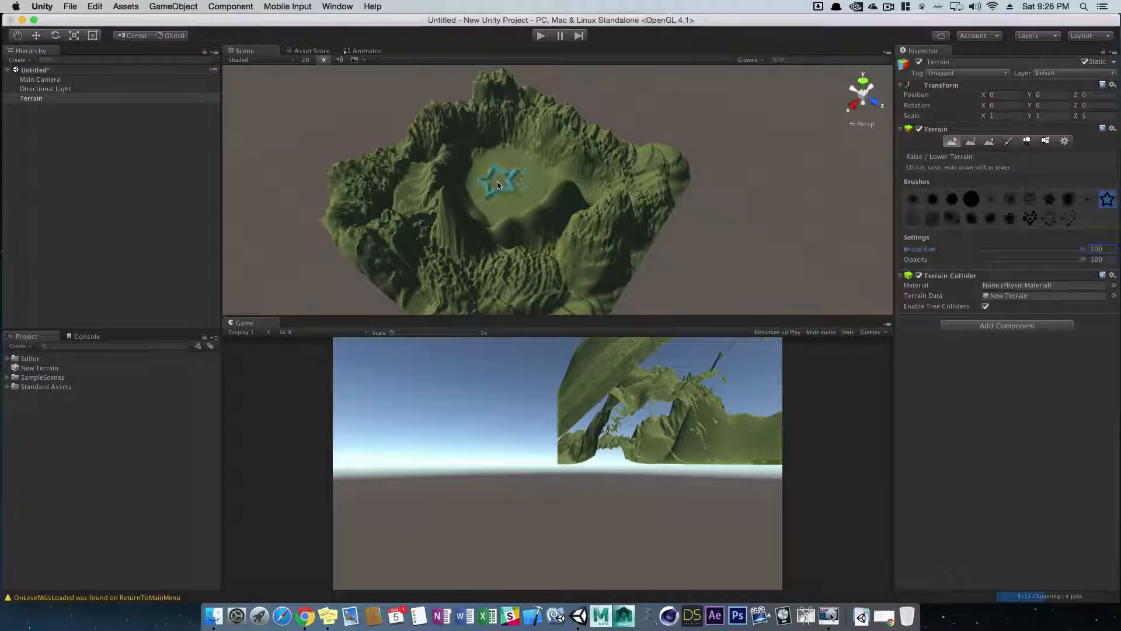
# Stamp a raised star into the basin floor with the star brush at size 100 and inspect it from several angles
pyautogui.click(495, 182)
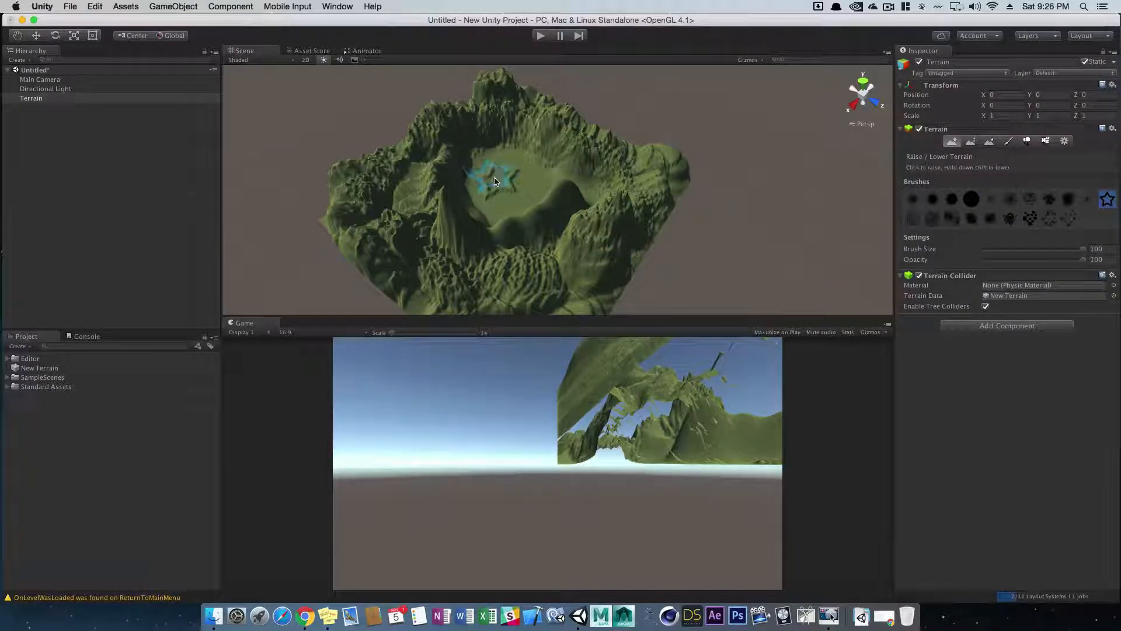
pyautogui.click(498, 183)
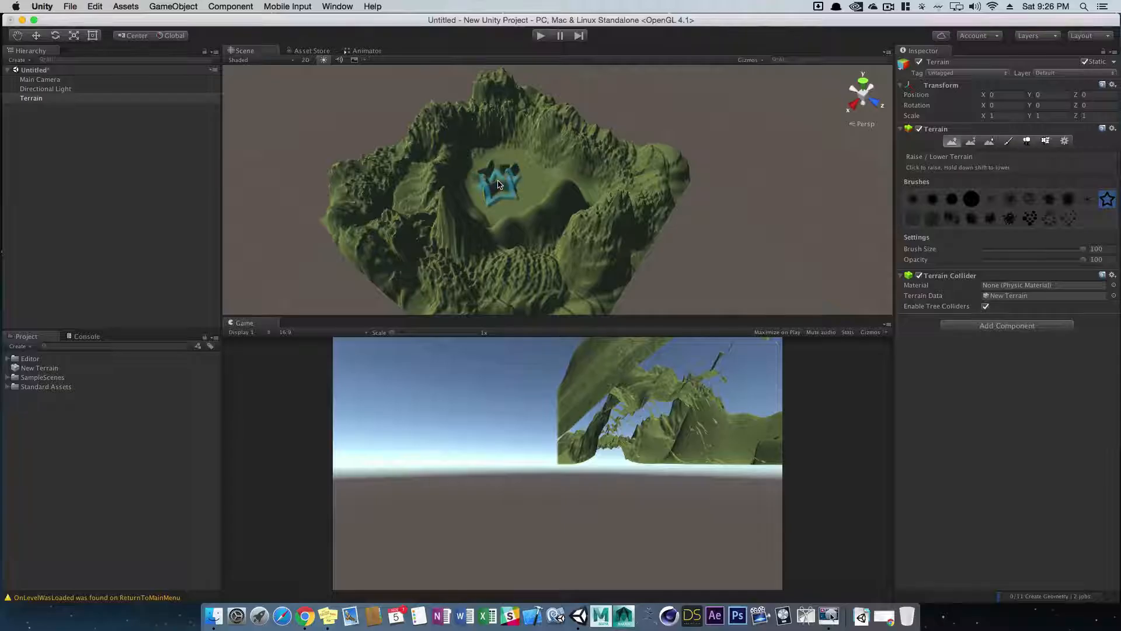
pyautogui.keyDown('alt'); pyautogui.moveTo(500, 185); pyautogui.dragTo(681, 185); pyautogui.keyUp('alt')
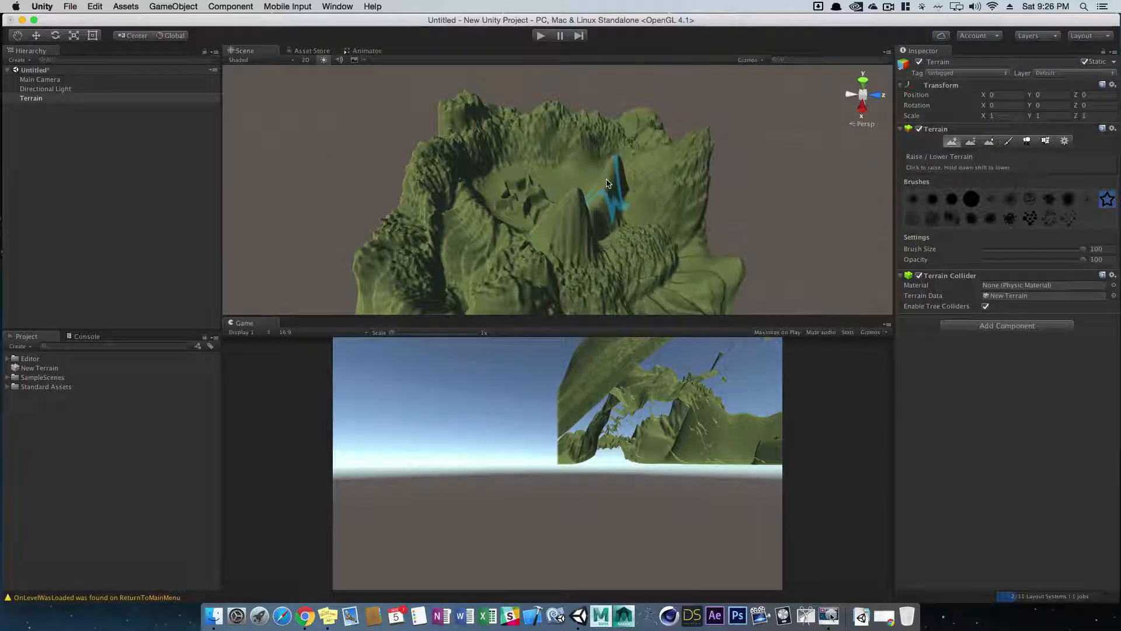
pyautogui.scroll(5, 503, 188)
pyautogui.moveTo(502, 188)
pyautogui.keyDown('alt'); pyautogui.mouseDown()
pyautogui.moveTo(726, 192)
pyautogui.moveTo(538, 206)
pyautogui.mouseUp(); pyautogui.keyUp('alt')
pyautogui.moveTo(668, 180)
pyautogui.keyDown('alt'); pyautogui.mouseDown()
pyautogui.moveTo(574, 182)
pyautogui.moveTo(413, 157)
pyautogui.moveTo(548, 151)
pyautogui.moveTo(568, 171)
pyautogui.mouseUp(); pyautogui.keyUp('alt')
pyautogui.scroll(-10, 737, 206)
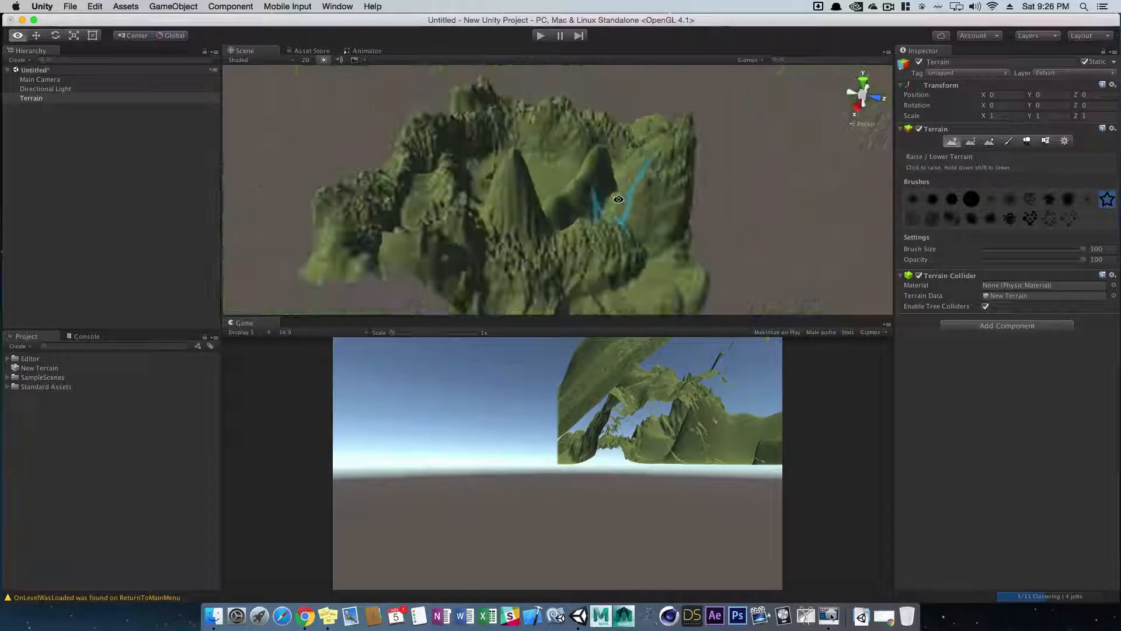
pyautogui.moveTo(625, 206)
pyautogui.keyDown('alt'); pyautogui.mouseDown()
pyautogui.moveTo(695, 233)
pyautogui.moveTo(724, 231)
pyautogui.mouseUp(); pyautogui.keyUp('alt')
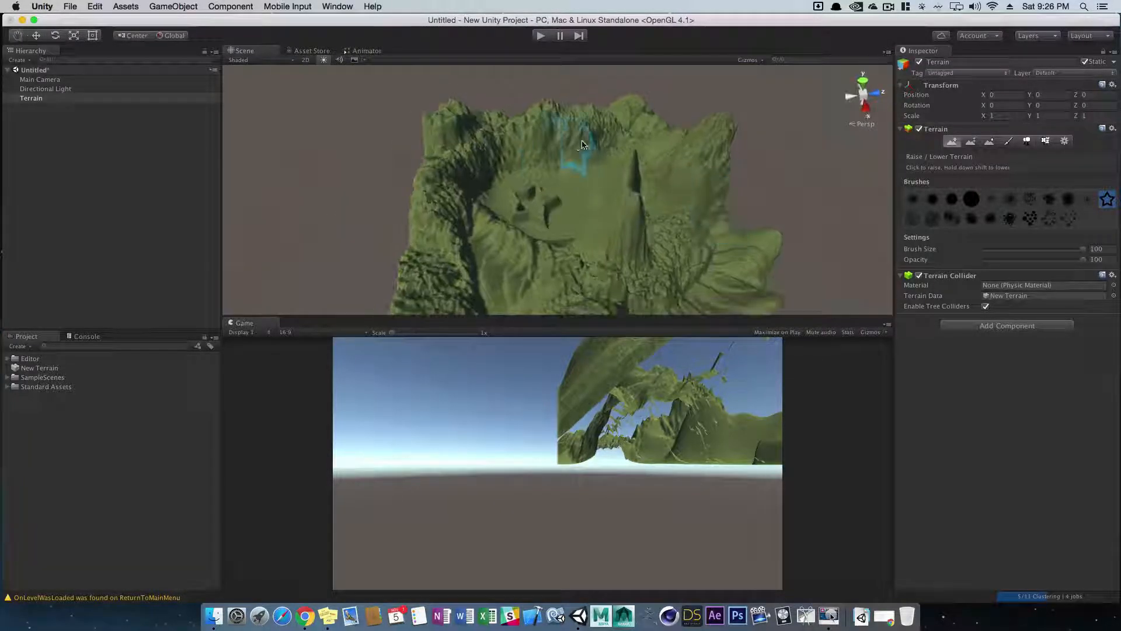
# Smooth the rugged ridges around the basin with the Smooth Height tool, using the large hard round brush at size 100
pyautogui.click(972, 141)
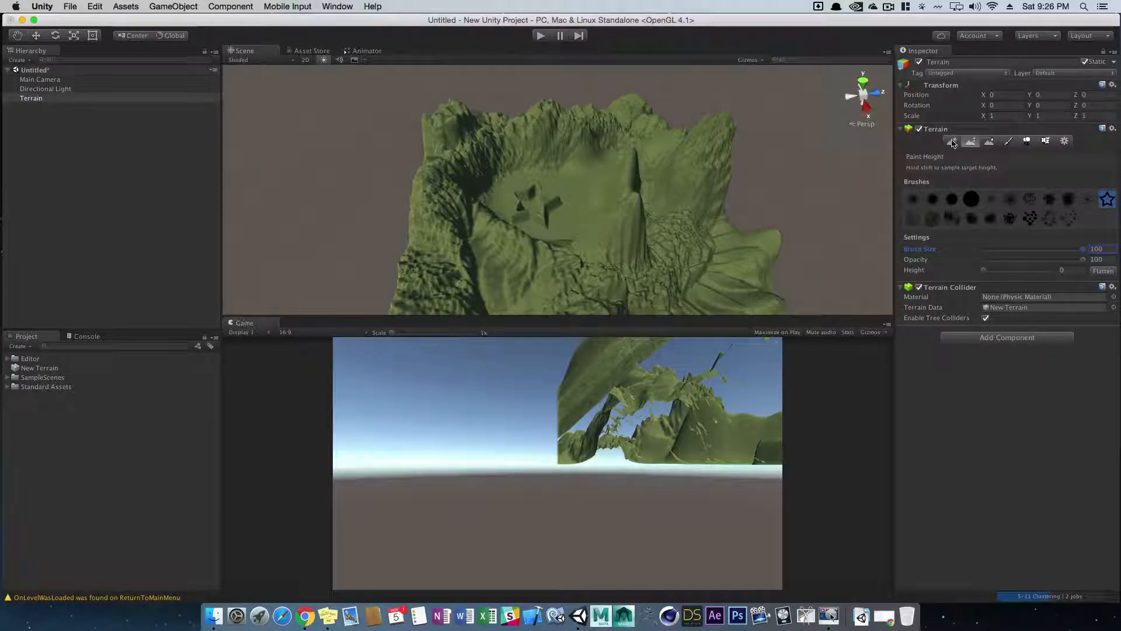
pyautogui.click(991, 142)
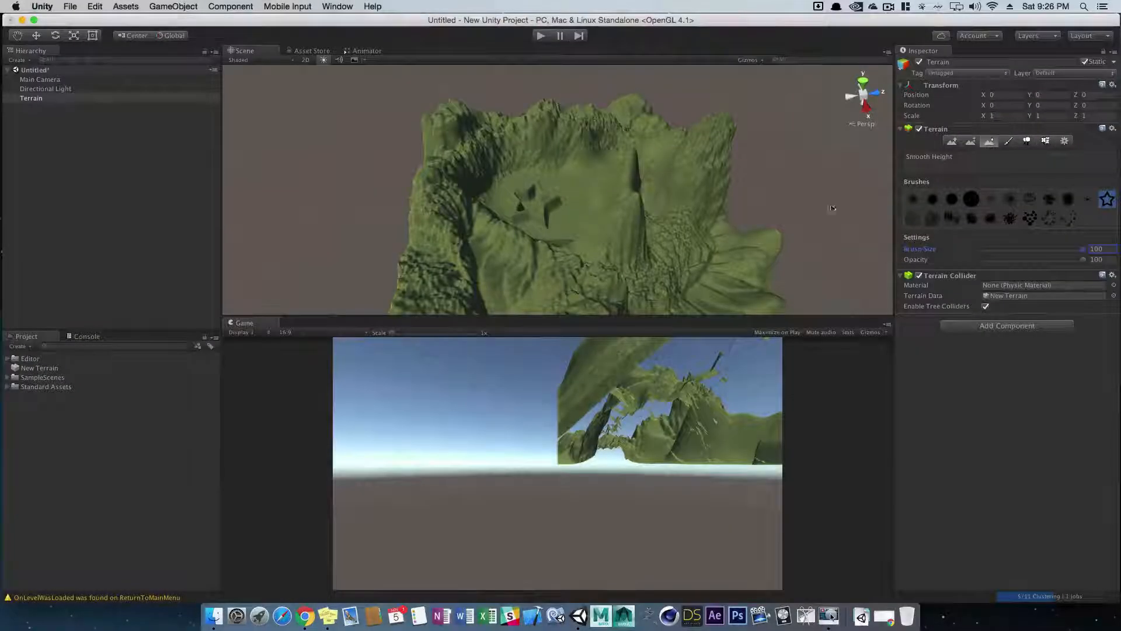
pyautogui.click(971, 199)
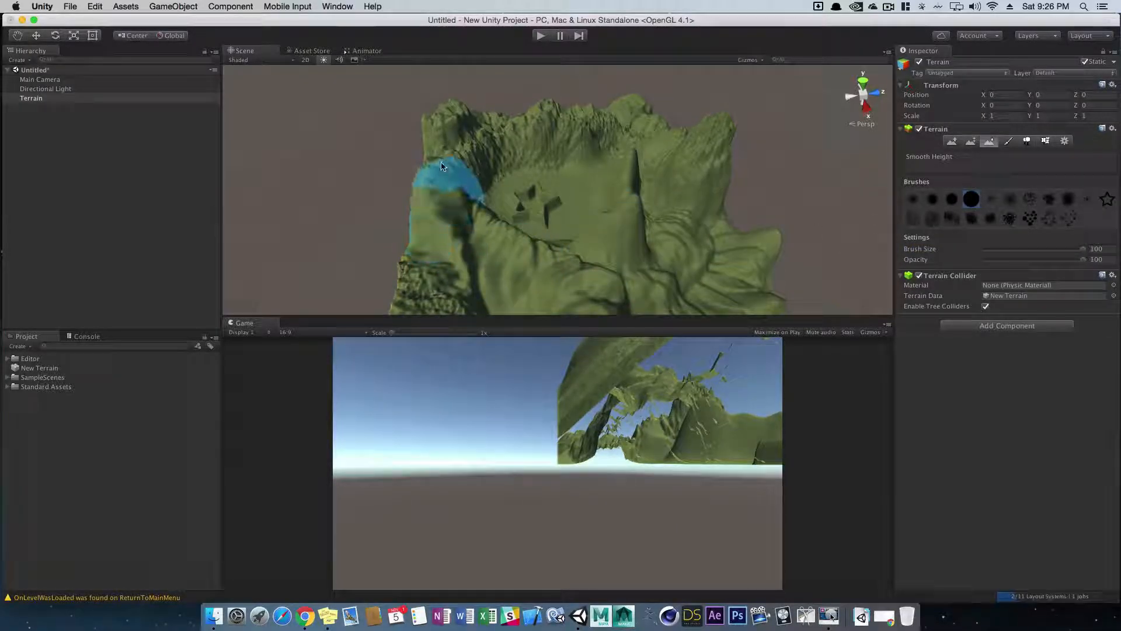
pyautogui.moveTo(442, 167)
pyautogui.mouseDown()
pyautogui.moveTo(415, 289)
pyautogui.moveTo(438, 281)
pyautogui.moveTo(430, 245)
pyautogui.moveTo(479, 287)
pyautogui.moveTo(637, 240)
pyautogui.moveTo(585, 257)
pyautogui.moveTo(510, 232)
pyautogui.mouseUp()
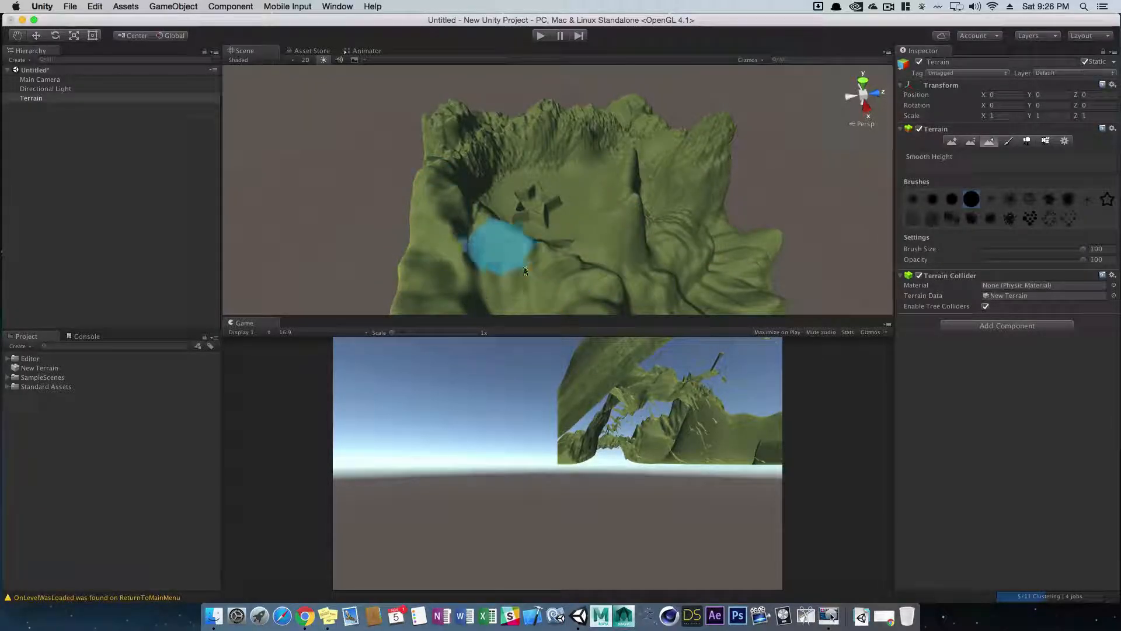
pyautogui.moveTo(524, 270)
pyautogui.mouseDown()
pyautogui.moveTo(461, 225)
pyautogui.moveTo(703, 248)
pyautogui.mouseUp()
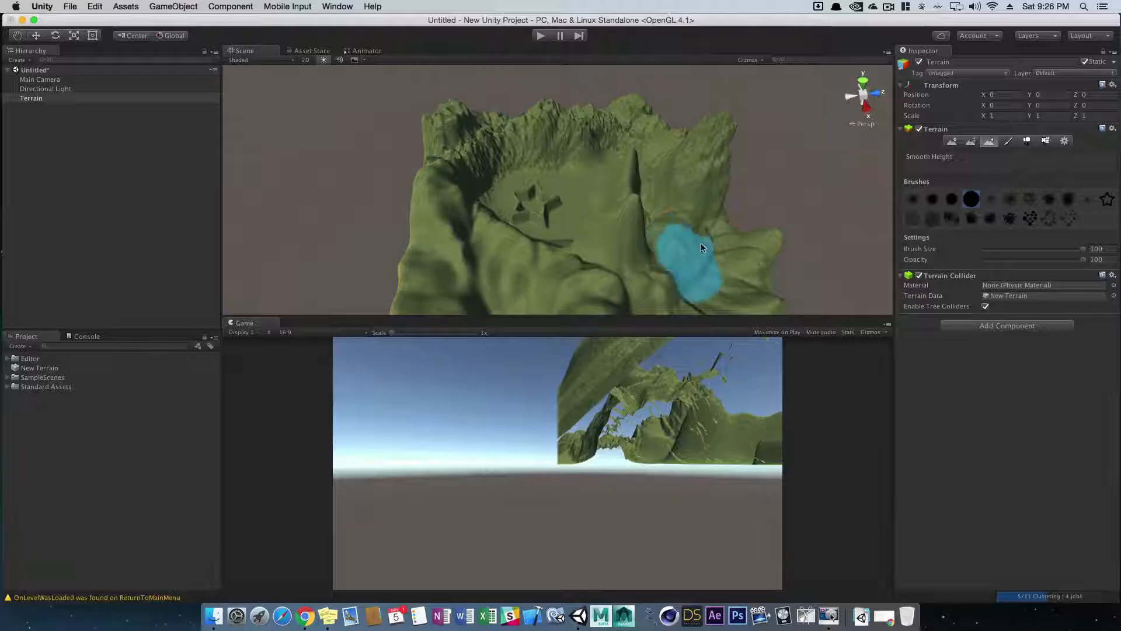
# Smooth the remaining rugged ridges on all sides of the basin and soften the raised star on its floor
pyautogui.moveTo(808, 170)
pyautogui.keyDown('alt'); pyautogui.mouseDown()
pyautogui.moveTo(709, 188)
pyautogui.moveTo(572, 291)
pyautogui.moveTo(633, 230)
pyautogui.moveTo(538, 283)
pyautogui.moveTo(576, 243)
pyautogui.moveTo(614, 247)
pyautogui.moveTo(520, 166)
pyautogui.mouseUp(); pyautogui.keyUp('alt')
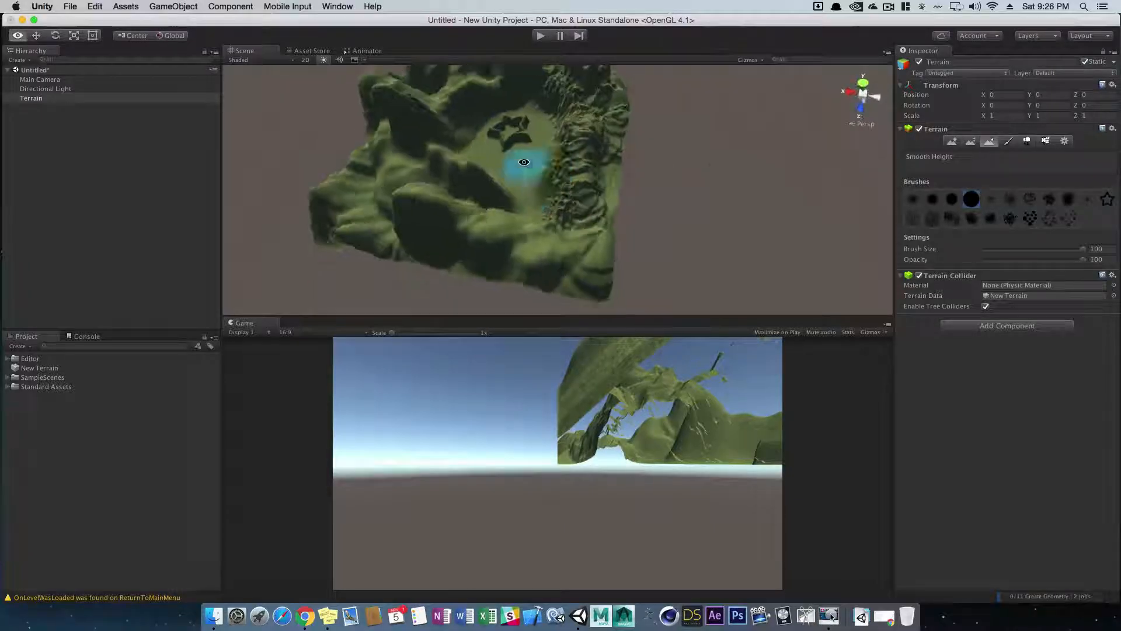
pyautogui.moveTo(705, 168)
pyautogui.keyDown('alt'); pyautogui.mouseDown()
pyautogui.moveTo(703, 190)
pyautogui.moveTo(599, 143)
pyautogui.mouseUp(); pyautogui.keyUp('alt')
pyautogui.moveTo(649, 186)
pyautogui.keyDown('alt'); pyautogui.mouseDown()
pyautogui.moveTo(651, 217)
pyautogui.moveTo(630, 210)
pyautogui.mouseUp(); pyautogui.keyUp('alt')
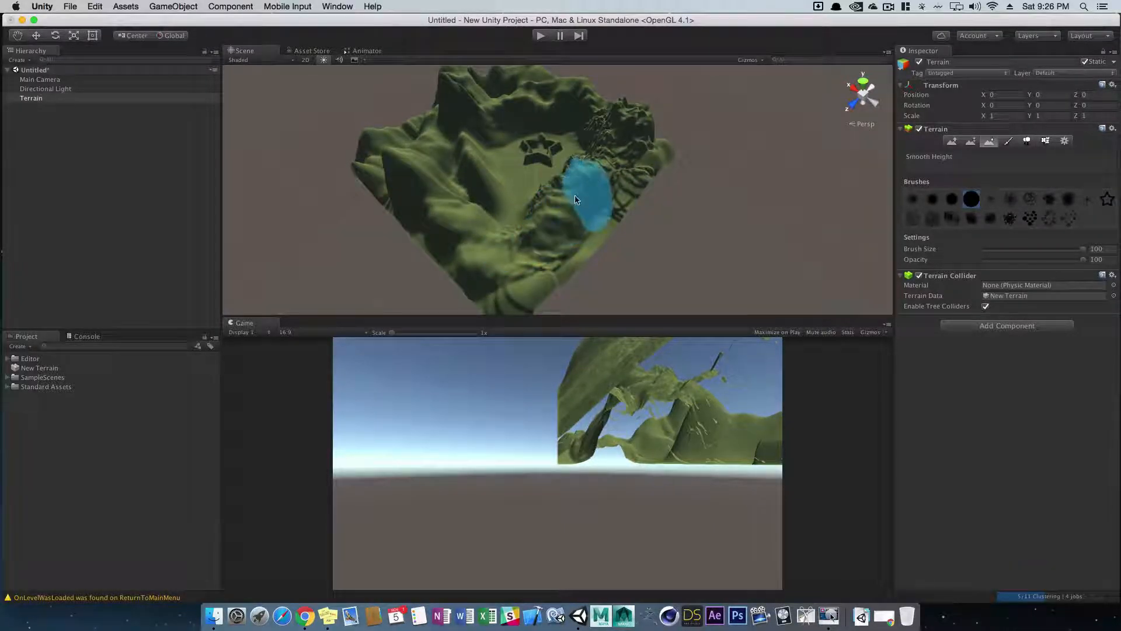
pyautogui.moveTo(608, 125)
pyautogui.keyDown('alt'); pyautogui.mouseDown()
pyautogui.moveTo(714, 201)
pyautogui.moveTo(576, 222)
pyautogui.moveTo(638, 182)
pyautogui.moveTo(636, 208)
pyautogui.mouseUp(); pyautogui.keyUp('alt')
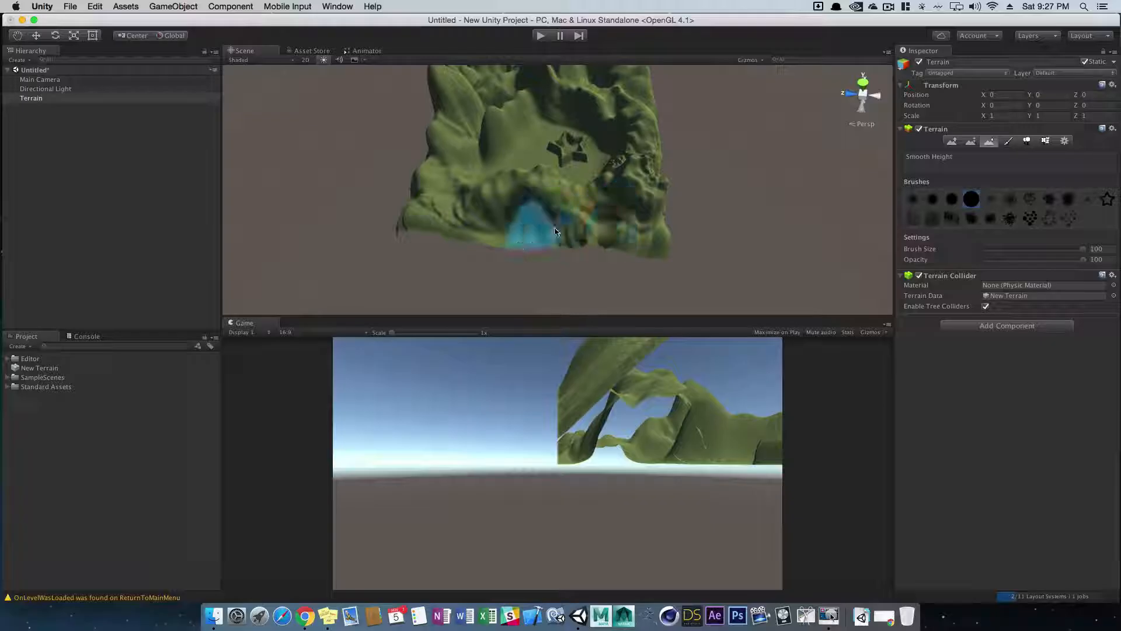
pyautogui.keyDown('alt'); pyautogui.moveTo(526, 230); pyautogui.dragTo(605, 239); pyautogui.keyUp('alt')
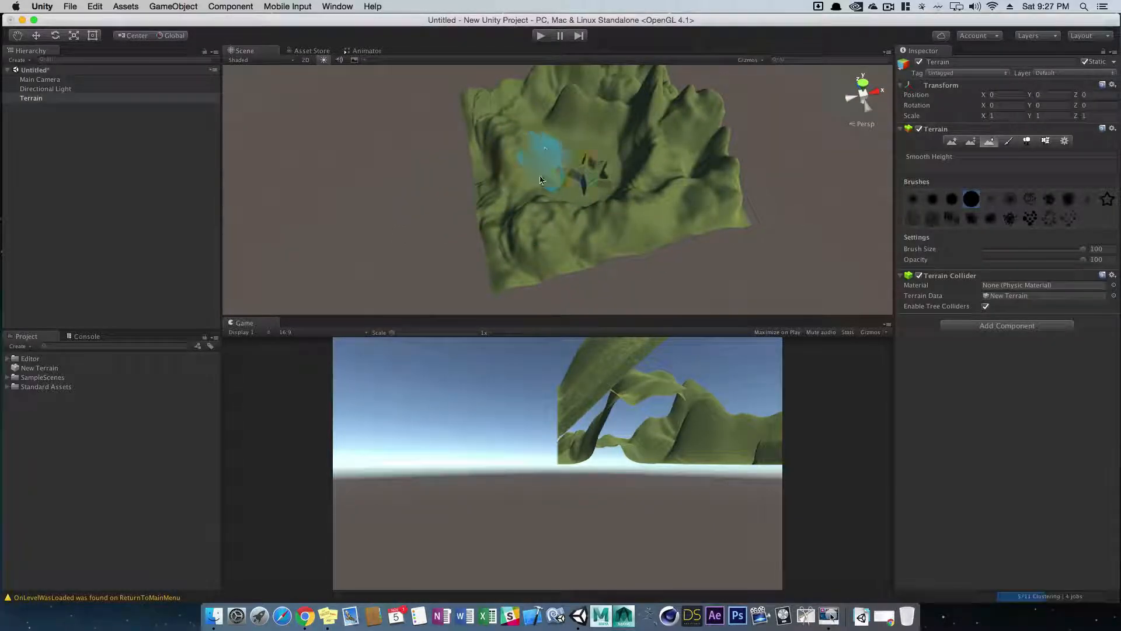
pyautogui.keyDown('alt'); pyautogui.moveTo(490, 190); pyautogui.dragTo(619, 223); pyautogui.keyUp('alt')
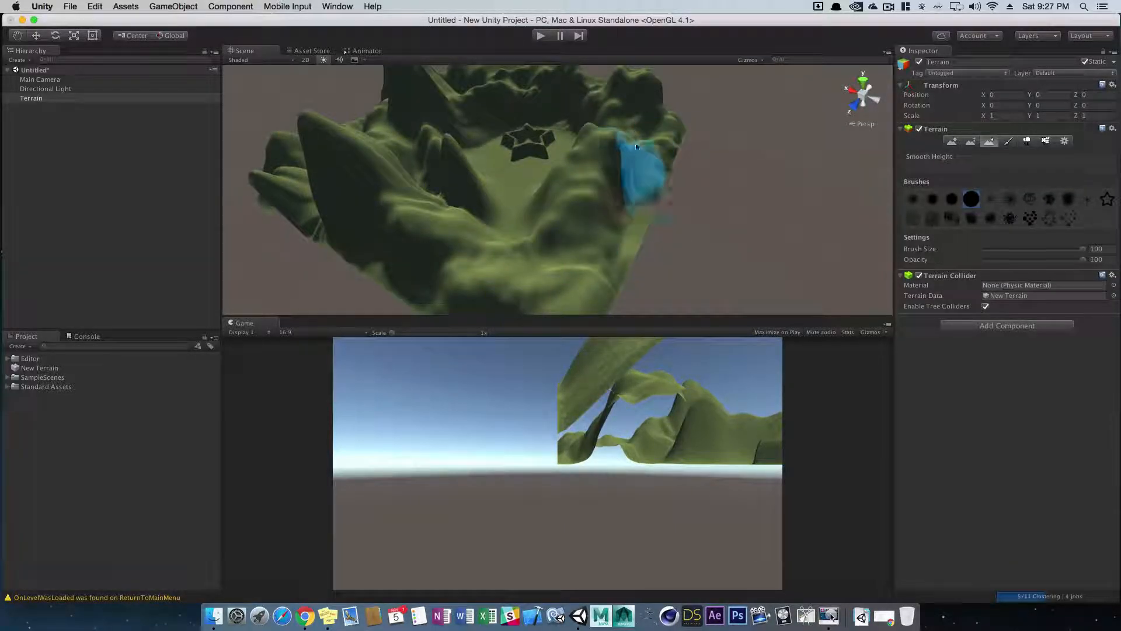
pyautogui.keyDown('alt'); pyautogui.moveTo(468, 253); pyautogui.dragTo(538, 237); pyautogui.keyUp('alt')
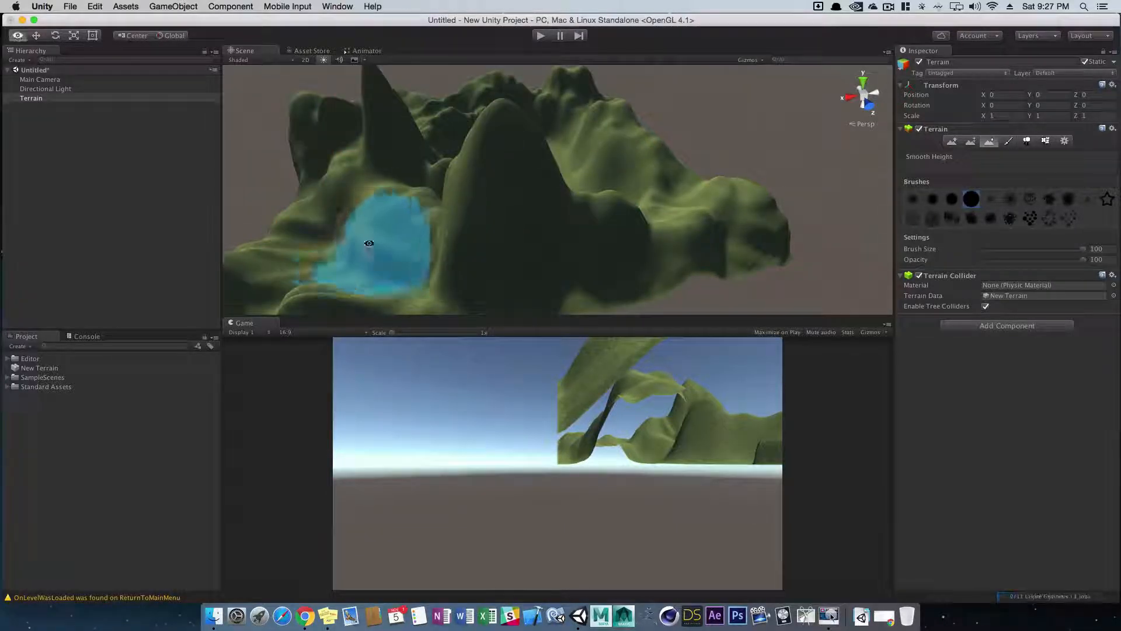
pyautogui.keyDown('alt'); pyautogui.moveTo(371, 243); pyautogui.dragTo(625, 237); pyautogui.keyUp('alt')
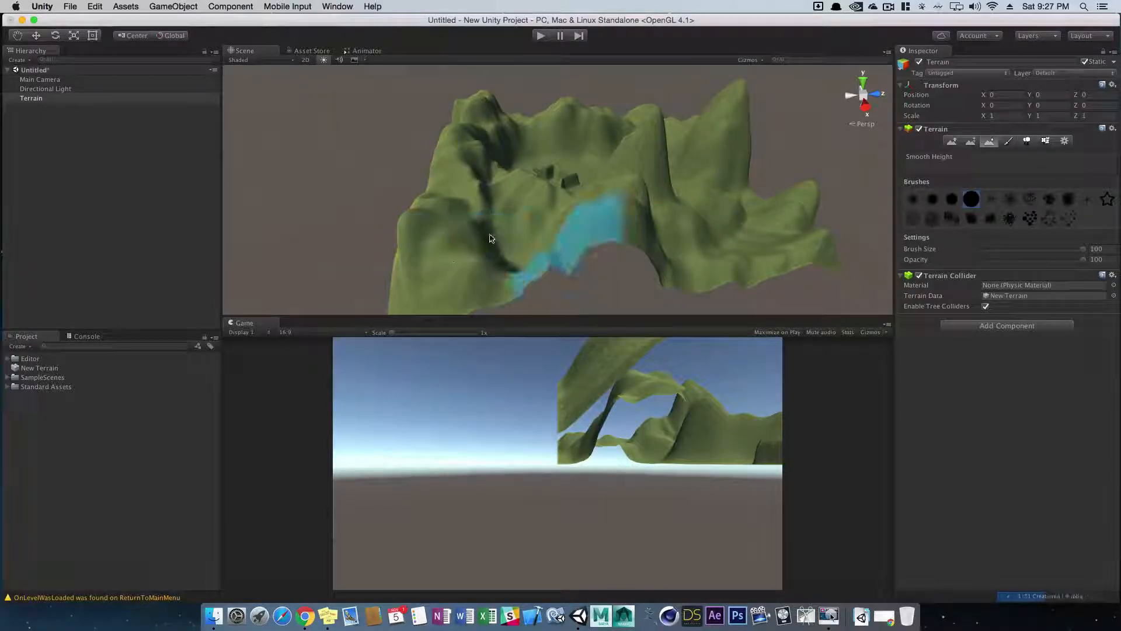
pyautogui.moveTo(456, 216)
pyautogui.keyDown('alt'); pyautogui.mouseDown()
pyautogui.moveTo(676, 205)
pyautogui.moveTo(438, 200)
pyautogui.mouseUp(); pyautogui.keyUp('alt')
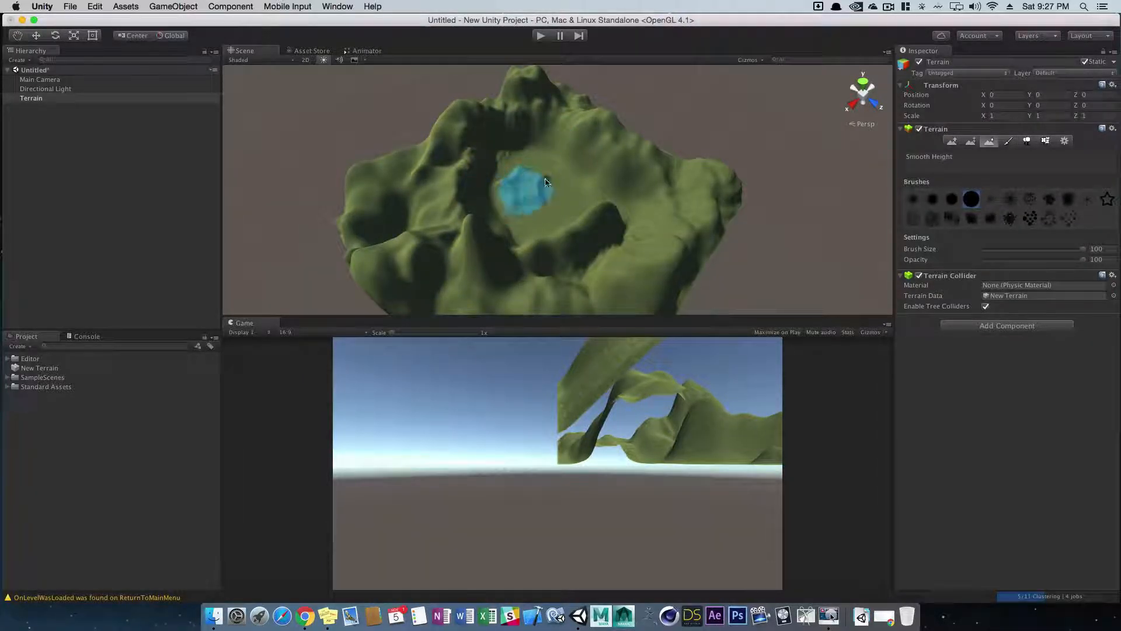
pyautogui.keyDown('alt'); pyautogui.moveTo(500, 185); pyautogui.dragTo(571, 180); pyautogui.keyUp('alt')
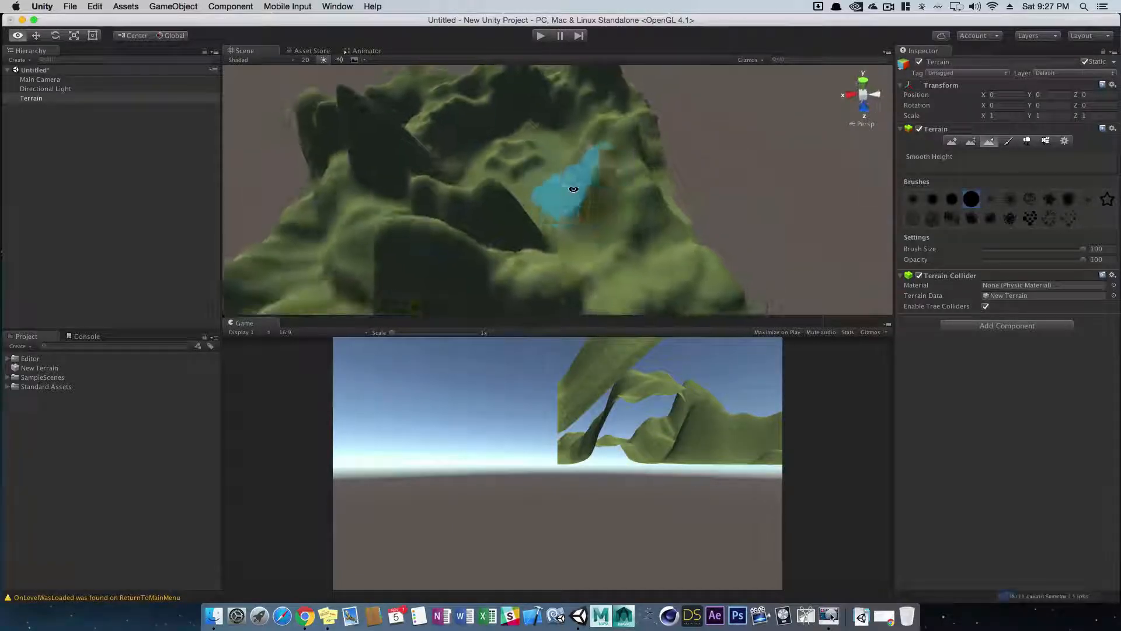
pyautogui.keyDown('alt'); pyautogui.moveTo(727, 220); pyautogui.dragTo(600, 186); pyautogui.keyUp('alt')
# Inspect the terrain mesh in Wireframe shading from different angles, then return the scene view to Shaded
pyautogui.click(281, 61)
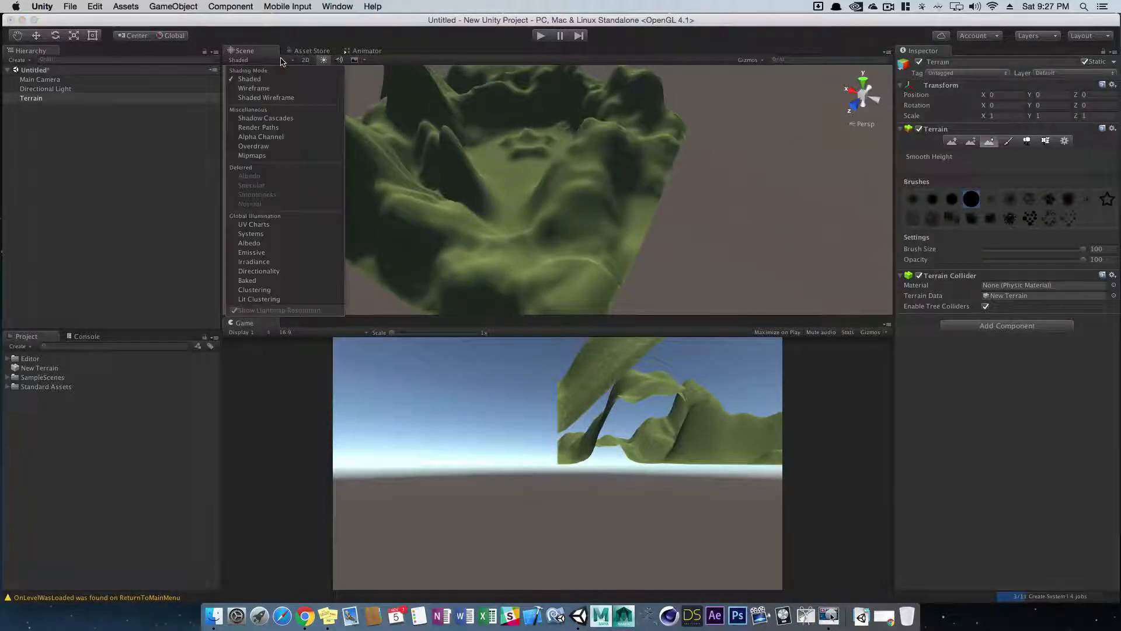
pyautogui.click(254, 88)
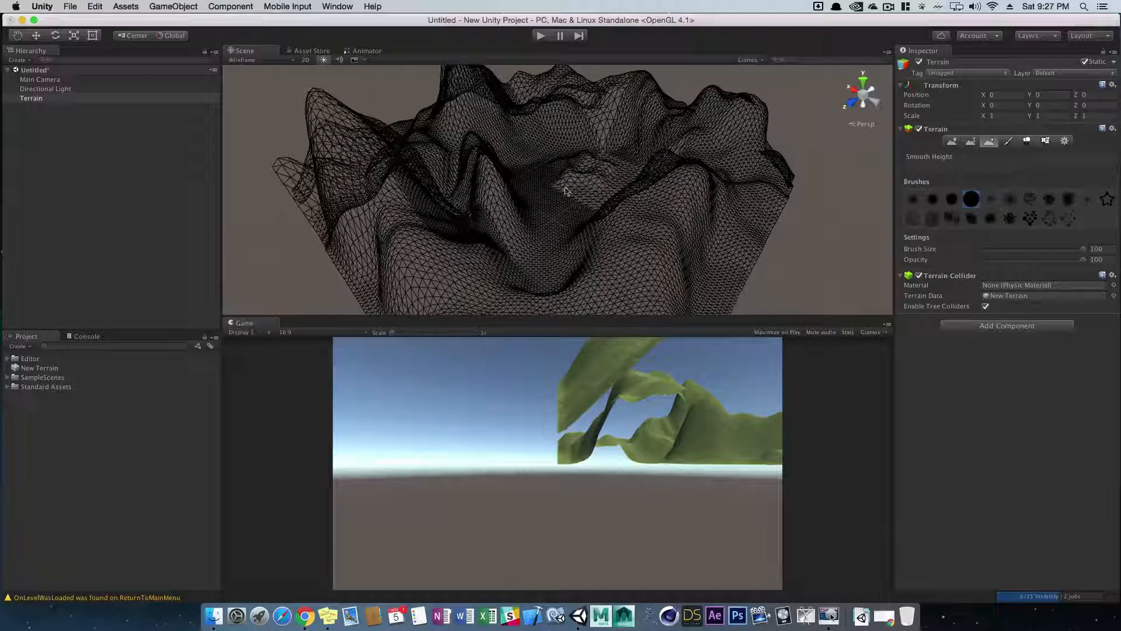
pyautogui.keyDown('alt'); pyautogui.moveTo(568, 249); pyautogui.dragTo(695, 236); pyautogui.keyUp('alt')
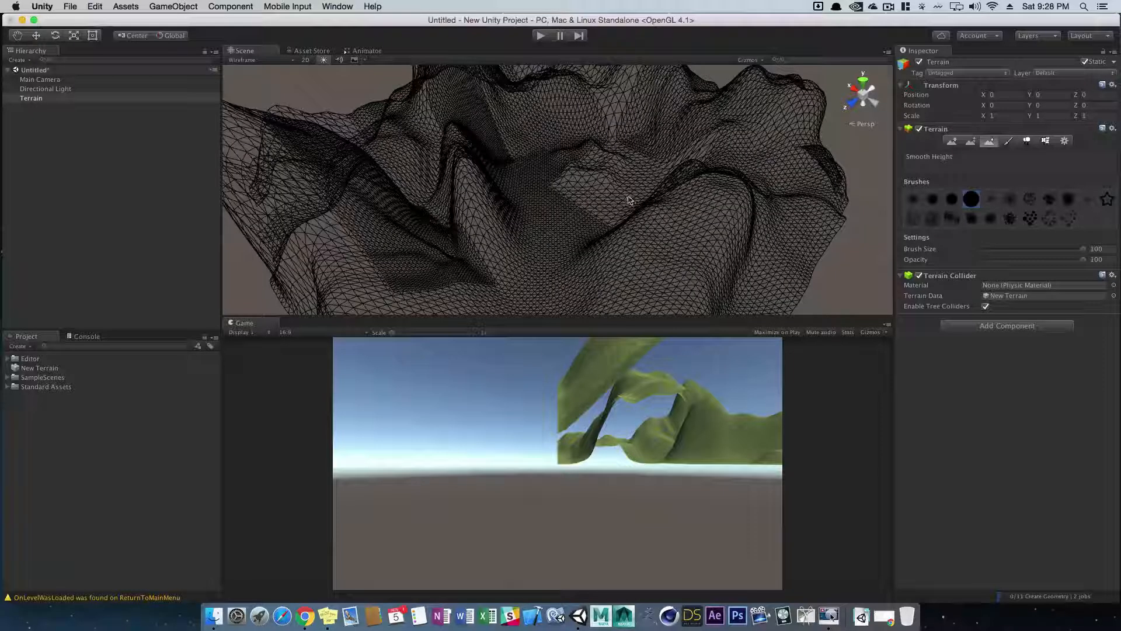
pyautogui.click(260, 61)
pyautogui.click(261, 80)
pyautogui.moveTo(700, 222)
pyautogui.keyDown('alt'); pyautogui.mouseDown()
pyautogui.moveTo(668, 180)
pyautogui.moveTo(572, 136)
pyautogui.mouseUp(); pyautogui.keyUp('alt')
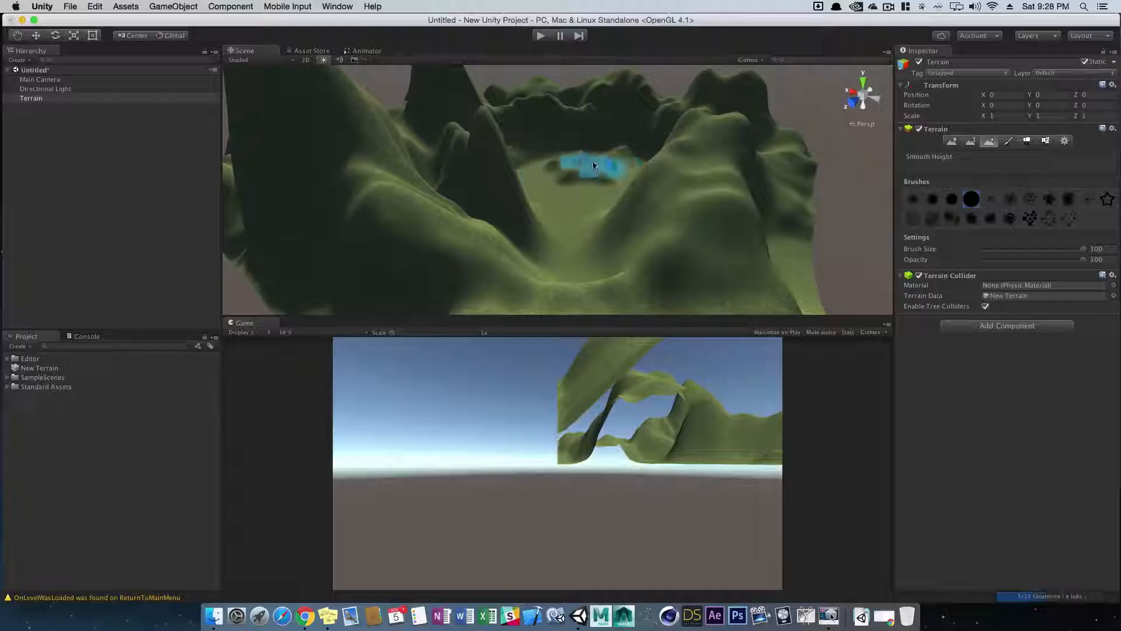
pyautogui.keyDown('alt'); pyautogui.moveTo(587, 172); pyautogui.dragTo(986, 186); pyautogui.keyUp('alt')
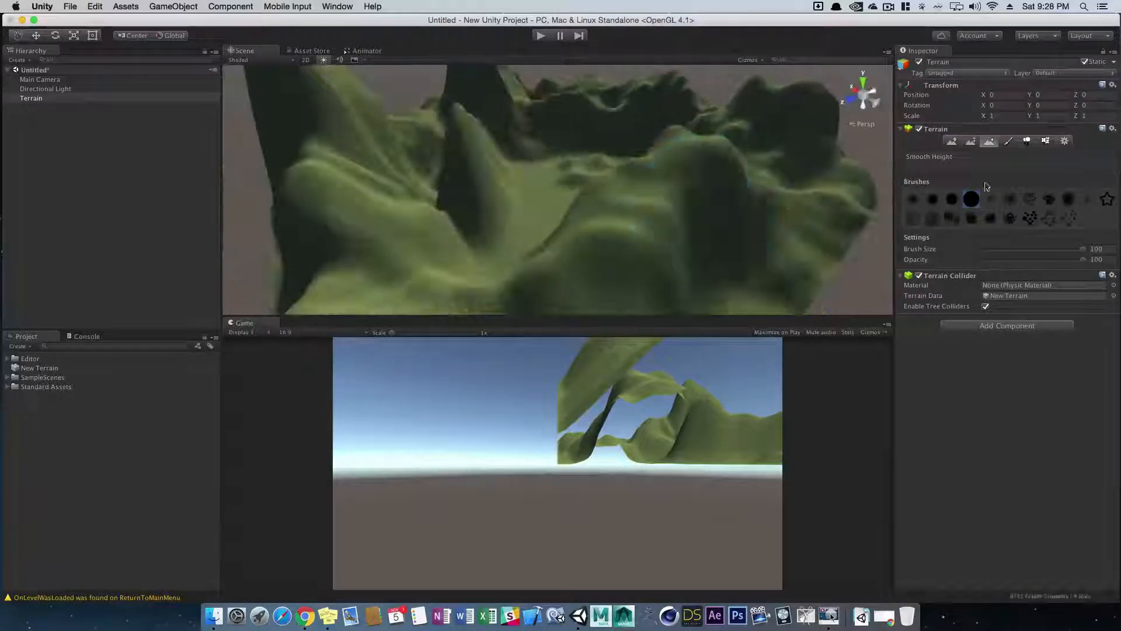
# Flatten the basin and its surrounding ridges toward the near edges with the Paint Height tool at height 17 and brush size 100
pyautogui.click(972, 142)
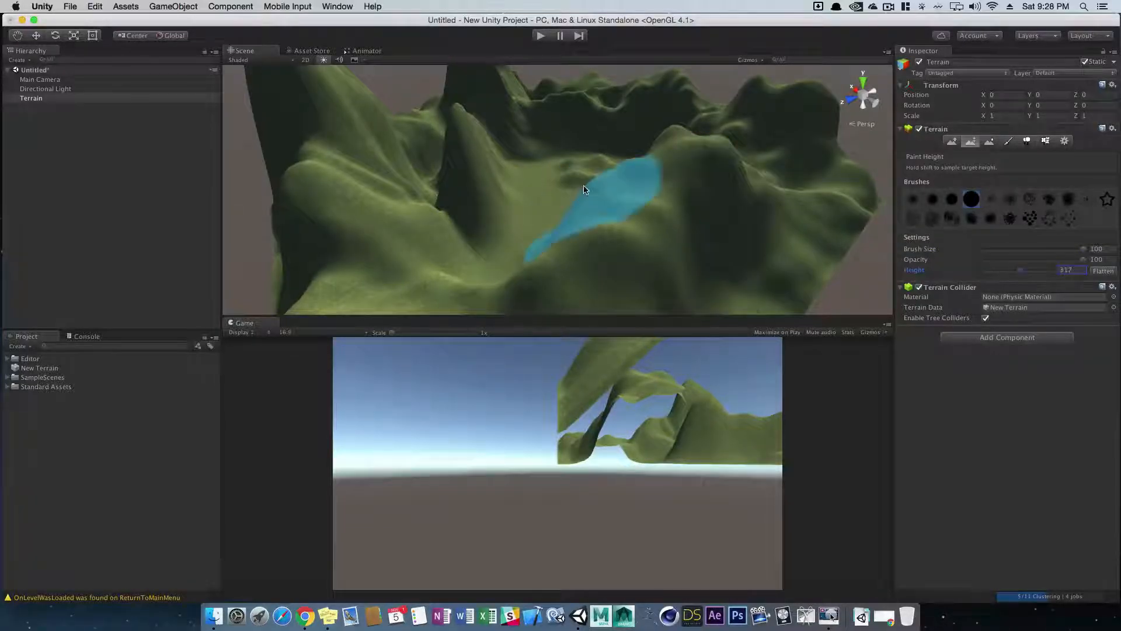
pyautogui.moveTo(560, 193)
pyautogui.mouseDown()
pyautogui.moveTo(599, 192)
pyautogui.moveTo(563, 180)
pyautogui.moveTo(610, 182)
pyautogui.moveTo(668, 164)
pyautogui.moveTo(463, 194)
pyautogui.moveTo(583, 213)
pyautogui.moveTo(514, 213)
pyautogui.moveTo(676, 180)
pyautogui.moveTo(676, 131)
pyautogui.moveTo(786, 165)
pyautogui.moveTo(728, 150)
pyautogui.moveTo(762, 118)
pyautogui.moveTo(729, 200)
pyautogui.moveTo(730, 234)
pyautogui.mouseUp()
pyautogui.scroll(-10, 584, 169)
pyautogui.click(668, 165)
pyautogui.moveTo(556, 222)
pyautogui.mouseDown()
pyautogui.moveTo(631, 205)
pyautogui.moveTo(514, 220)
pyautogui.mouseUp()
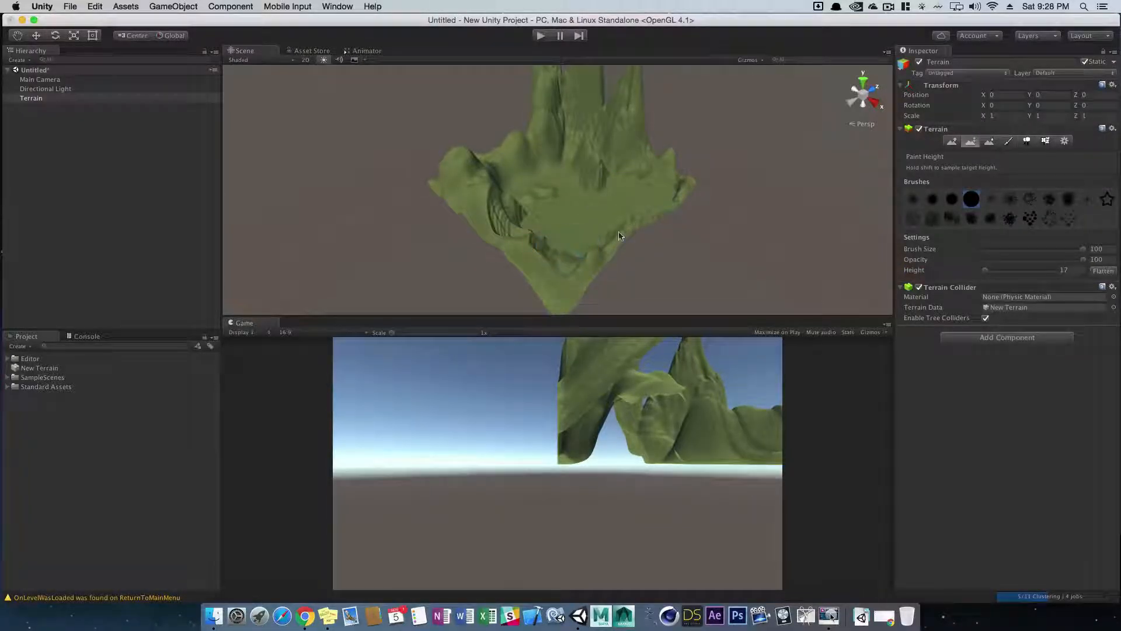
pyautogui.moveTo(530, 275); pyautogui.dragTo(536, 265)
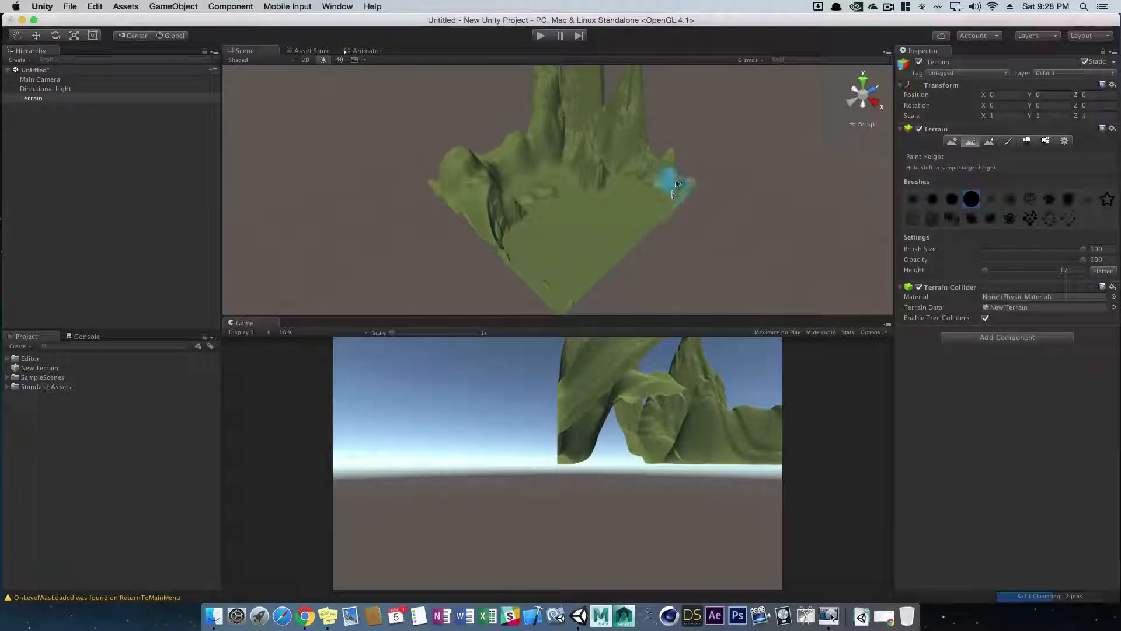
pyautogui.moveTo(638, 169)
pyautogui.mouseDown()
pyautogui.moveTo(654, 172)
pyautogui.moveTo(611, 132)
pyautogui.moveTo(630, 146)
pyautogui.moveTo(636, 134)
pyautogui.mouseUp()
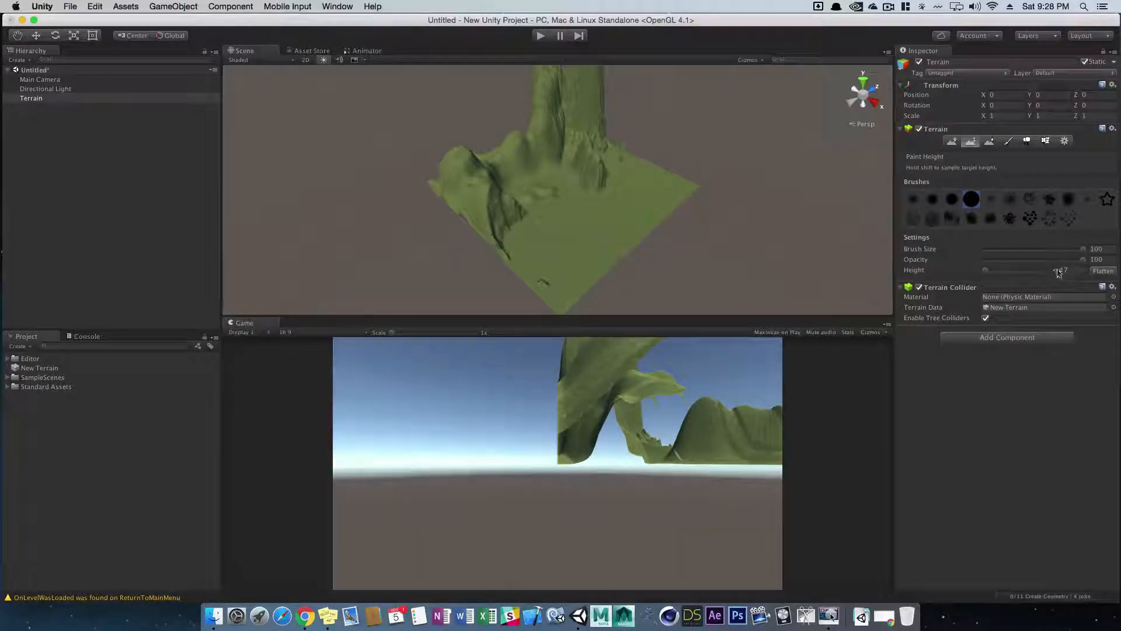
# Level the remaining tall peaks and the hills in the middle of the terrain to height 17
pyautogui.moveTo(627, 177)
pyautogui.keyDown('alt'); pyautogui.mouseDown()
pyautogui.moveTo(538, 150)
pyautogui.moveTo(571, 163)
pyautogui.moveTo(537, 162)
pyautogui.moveTo(452, 105)
pyautogui.moveTo(482, 110)
pyautogui.moveTo(465, 103)
pyautogui.moveTo(471, 126)
pyautogui.mouseUp(); pyautogui.keyUp('alt')
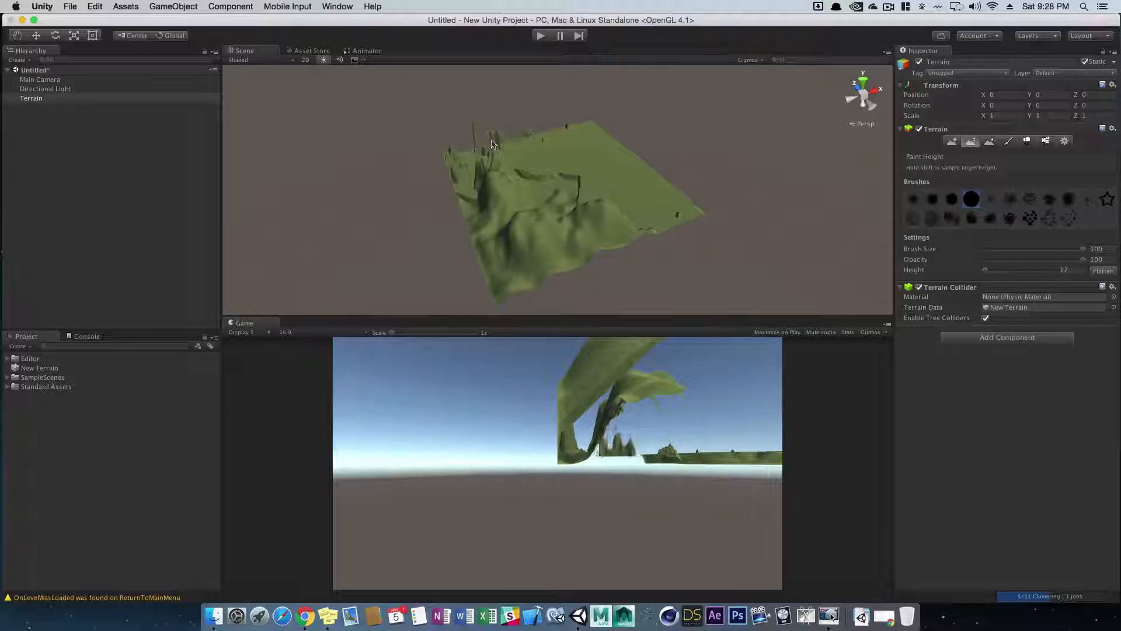
pyautogui.moveTo(483, 155)
pyautogui.keyDown('alt'); pyautogui.mouseDown()
pyautogui.moveTo(468, 200)
pyautogui.moveTo(646, 220)
pyautogui.moveTo(610, 271)
pyautogui.mouseUp(); pyautogui.keyUp('alt')
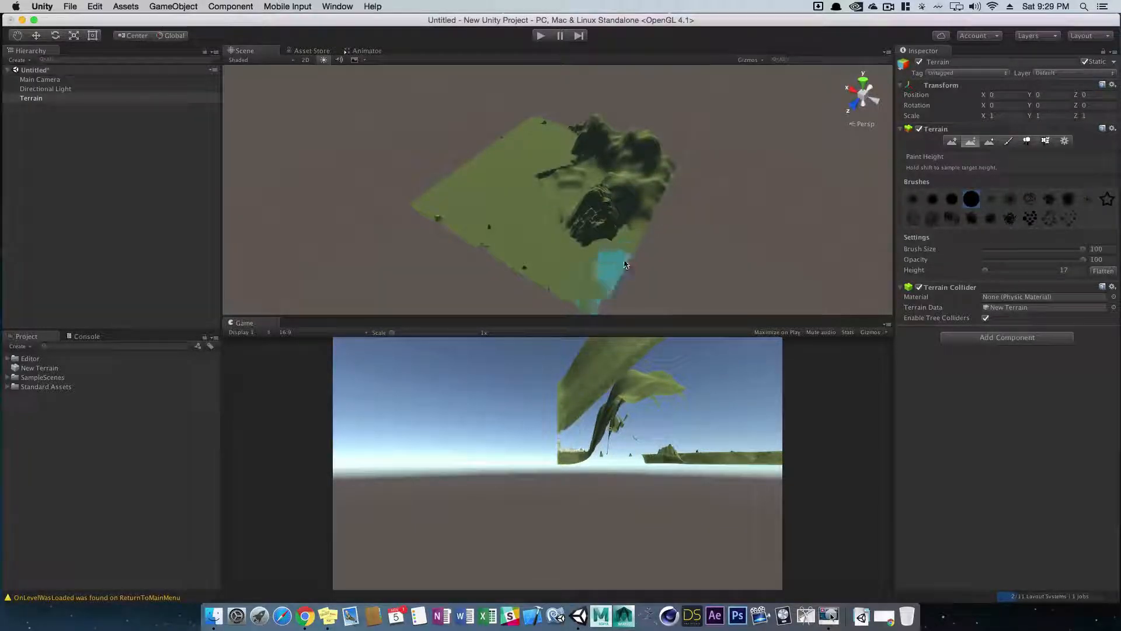
pyautogui.scroll(10, 488, 173)
pyautogui.moveTo(579, 215)
pyautogui.keyDown('alt'); pyautogui.mouseDown()
pyautogui.moveTo(455, 243)
pyautogui.moveTo(374, 225)
pyautogui.mouseUp(); pyautogui.keyUp('alt')
pyautogui.moveTo(537, 185)
pyautogui.mouseDown()
pyautogui.moveTo(576, 153)
pyautogui.moveTo(501, 188)
pyautogui.moveTo(478, 212)
pyautogui.moveTo(529, 191)
pyautogui.mouseUp()
pyautogui.press('F1')
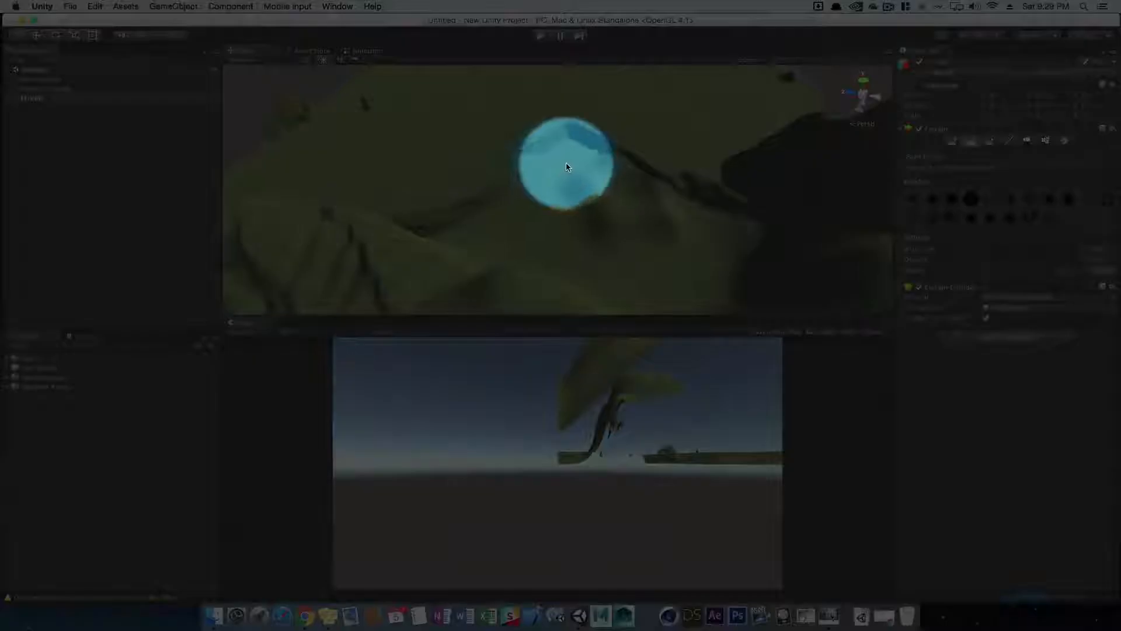
pyautogui.press('F1')
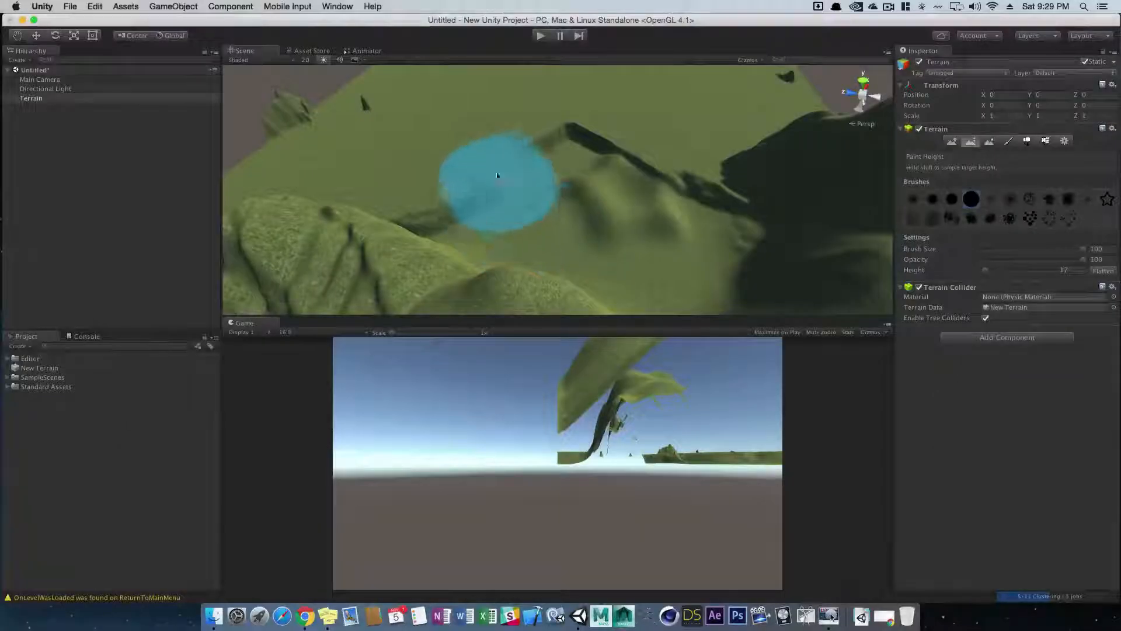
pyautogui.moveTo(515, 97)
pyautogui.mouseDown()
pyautogui.moveTo(448, 163)
pyautogui.moveTo(536, 166)
pyautogui.moveTo(498, 229)
pyautogui.moveTo(538, 198)
pyautogui.moveTo(578, 138)
pyautogui.moveTo(689, 205)
pyautogui.moveTo(619, 259)
pyautogui.moveTo(641, 205)
pyautogui.mouseUp()
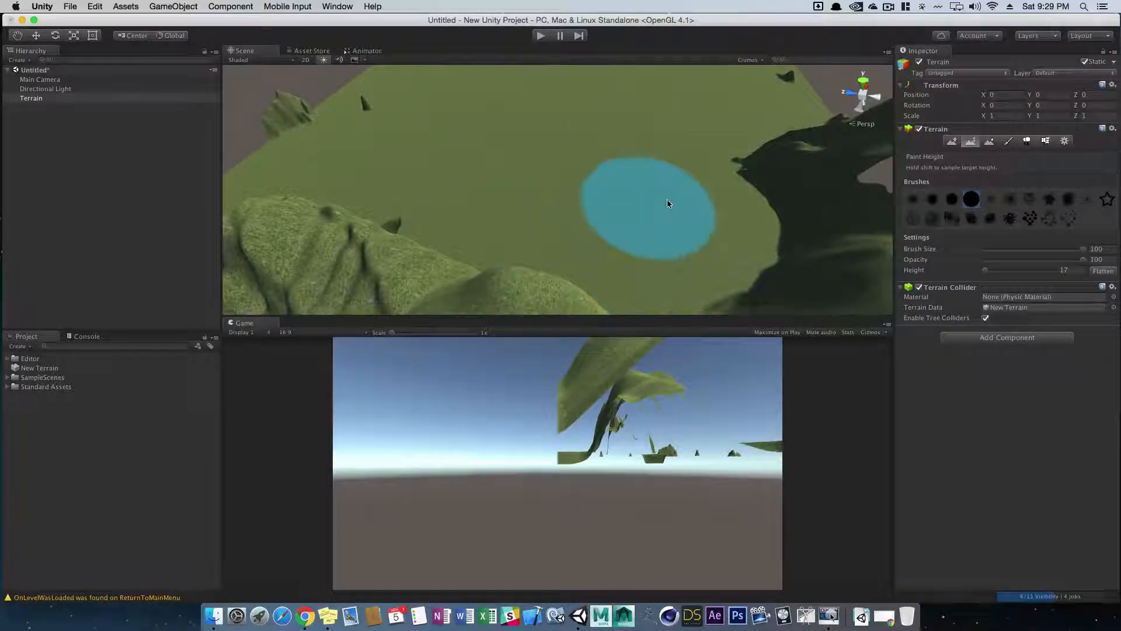
# Flatten the leftover bumps along the terrain's edges to height 17 and dismiss the startup disk warning
pyautogui.scroll(-10, 648, 196)
pyautogui.moveTo(518, 198)
pyautogui.keyDown('alt'); pyautogui.mouseDown()
pyautogui.moveTo(690, 215)
pyautogui.moveTo(596, 258)
pyautogui.moveTo(611, 216)
pyautogui.moveTo(534, 294)
pyautogui.moveTo(696, 259)
pyautogui.moveTo(721, 233)
pyautogui.mouseUp(); pyautogui.keyUp('alt')
pyautogui.moveTo(721, 234)
pyautogui.keyDown('alt'); pyautogui.mouseDown()
pyautogui.moveTo(684, 271)
pyautogui.moveTo(680, 258)
pyautogui.moveTo(737, 236)
pyautogui.mouseUp(); pyautogui.keyUp('alt')
pyautogui.moveTo(737, 237)
pyautogui.mouseDown()
pyautogui.moveTo(739, 193)
pyautogui.moveTo(716, 159)
pyautogui.moveTo(734, 168)
pyautogui.moveTo(672, 132)
pyautogui.moveTo(628, 134)
pyautogui.mouseUp()
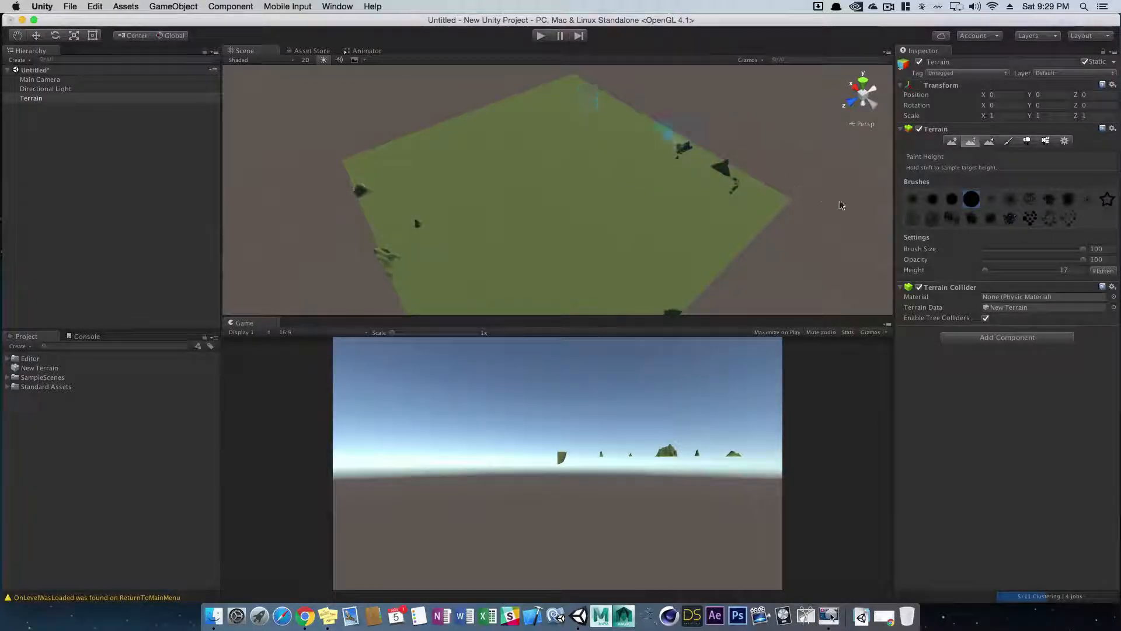
pyautogui.keyDown('alt'); pyautogui.moveTo(696, 159); pyautogui.dragTo(760, 222); pyautogui.keyUp('alt')
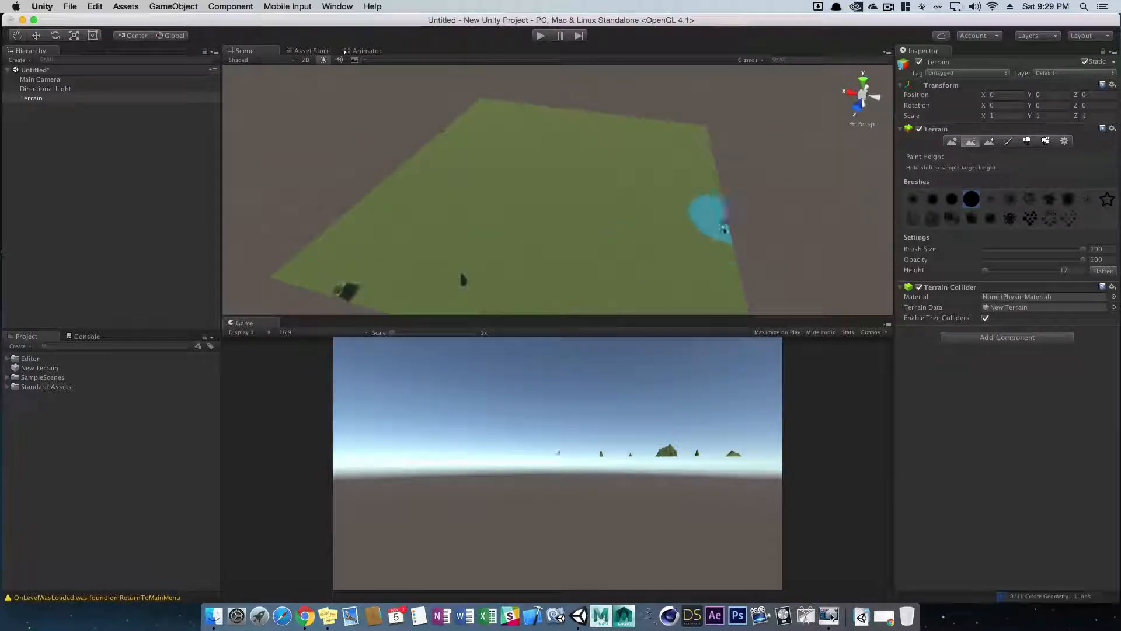
pyautogui.moveTo(678, 249)
pyautogui.keyDown('alt'); pyautogui.mouseDown()
pyautogui.moveTo(586, 259)
pyautogui.moveTo(534, 241)
pyautogui.mouseUp(); pyautogui.keyUp('alt')
pyautogui.moveTo(406, 235); pyautogui.dragTo(390, 201)
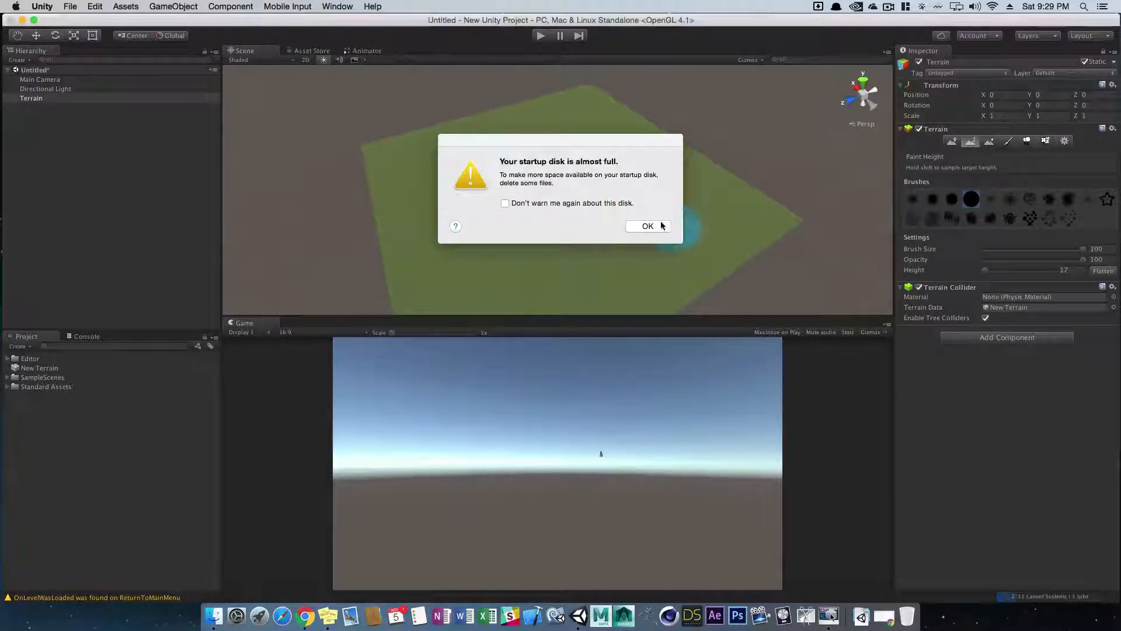
pyautogui.click(646, 226)
pyautogui.keyDown('alt'); pyautogui.moveTo(551, 217); pyautogui.dragTo(475, 186); pyautogui.keyUp('alt')
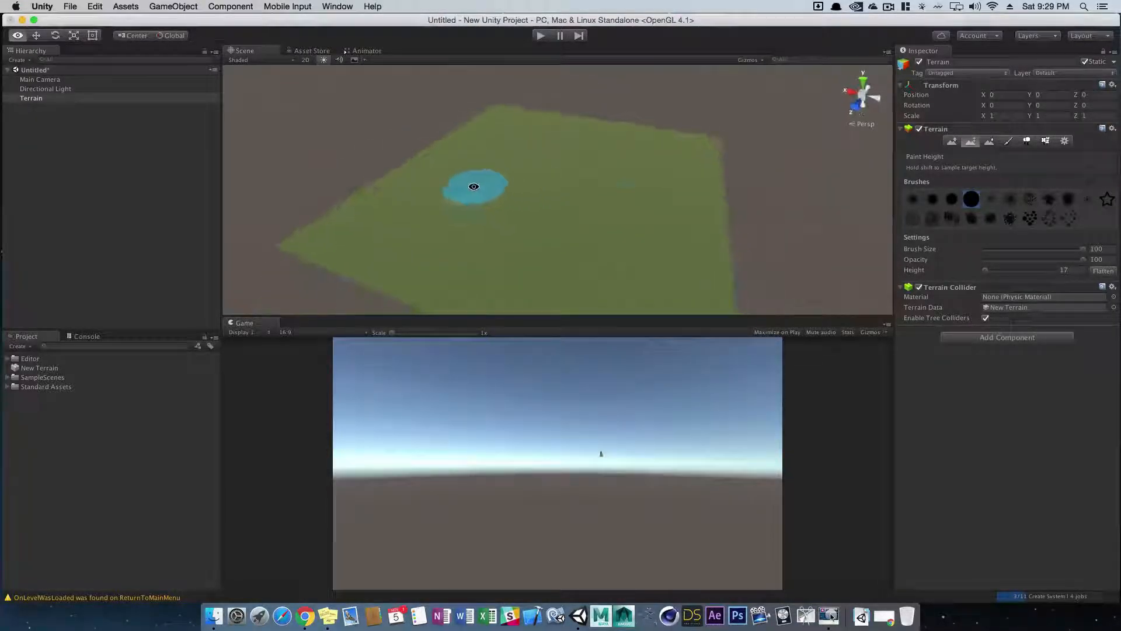
# Lower a wide, shallow round basin into the middle of the flat terrain and smooth its rim
pyautogui.click(954, 143)
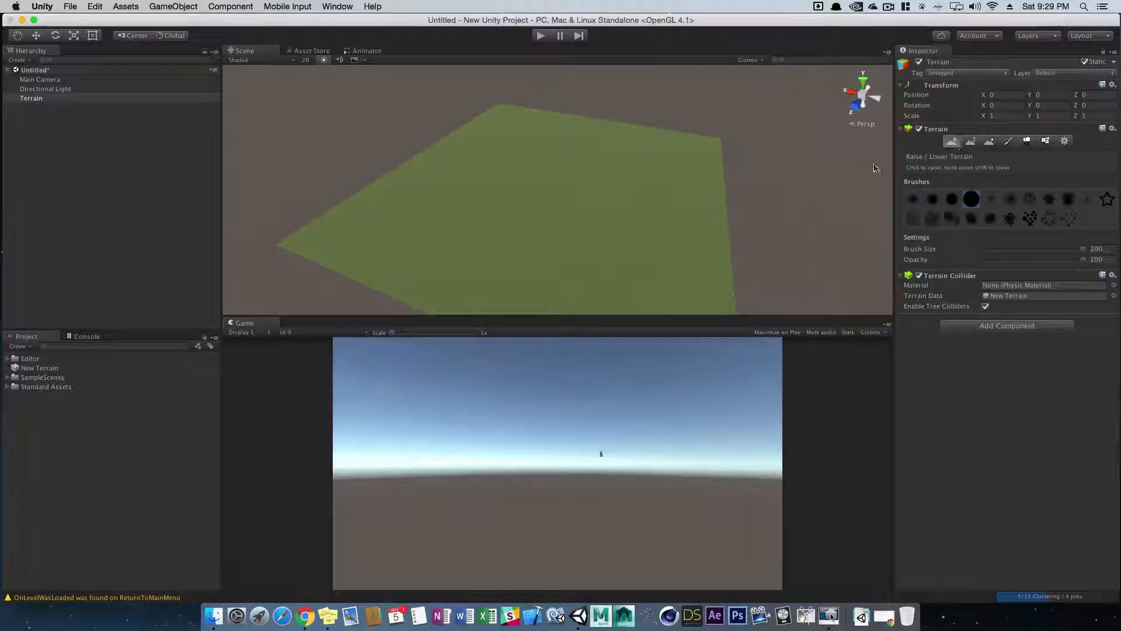
pyautogui.moveTo(609, 217)
pyautogui.mouseDown()
pyautogui.moveTo(588, 193)
pyautogui.moveTo(526, 237)
pyautogui.moveTo(593, 230)
pyautogui.moveTo(526, 199)
pyautogui.moveTo(546, 168)
pyautogui.moveTo(610, 214)
pyautogui.moveTo(519, 202)
pyautogui.mouseUp()
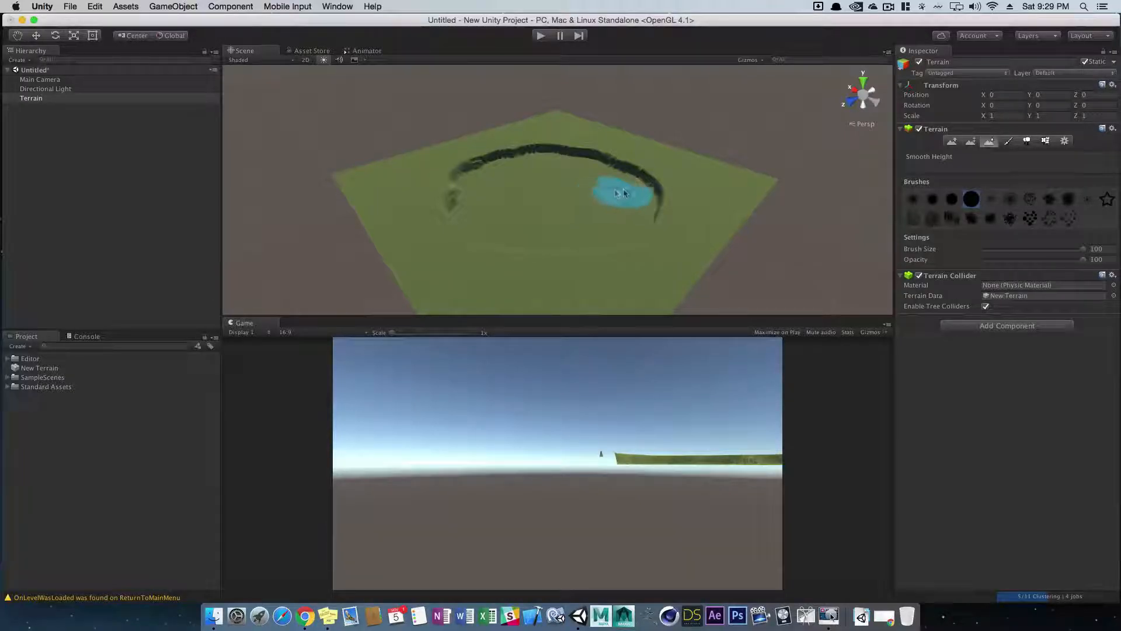
pyautogui.moveTo(639, 175)
pyautogui.mouseDown()
pyautogui.moveTo(605, 162)
pyautogui.moveTo(455, 163)
pyautogui.mouseUp()
pyautogui.moveTo(465, 236)
pyautogui.mouseDown()
pyautogui.moveTo(611, 257)
pyautogui.moveTo(663, 198)
pyautogui.mouseUp()
pyautogui.moveTo(455, 168)
pyautogui.mouseDown()
pyautogui.moveTo(438, 238)
pyautogui.moveTo(646, 226)
pyautogui.moveTo(626, 175)
pyautogui.moveTo(459, 171)
pyautogui.moveTo(561, 261)
pyautogui.moveTo(605, 274)
pyautogui.mouseUp()
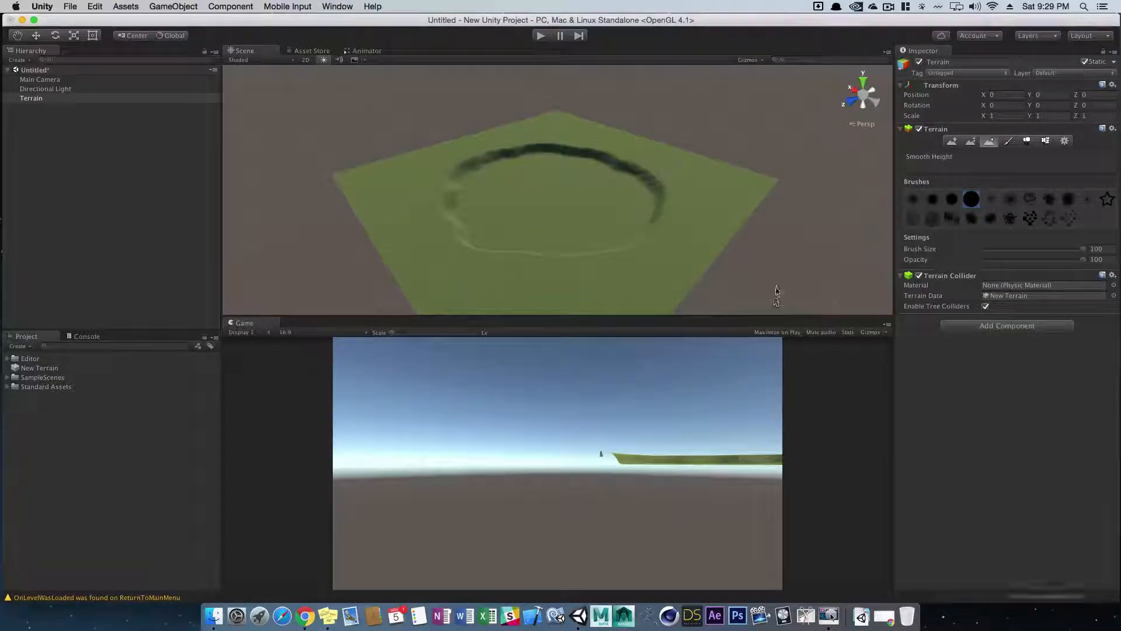
# Paint terraced hills around the terrain's outer border with the Paint Height tool set to height 87 and brush size 100
pyautogui.click(971, 143)
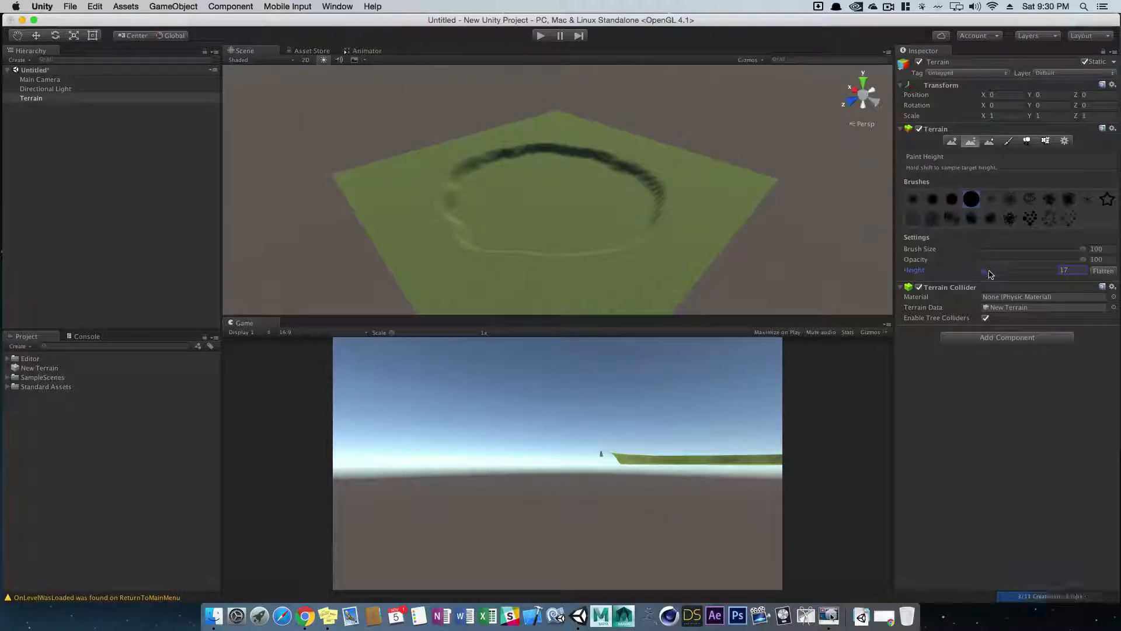
pyautogui.moveTo(706, 296)
pyautogui.mouseDown()
pyautogui.moveTo(701, 251)
pyautogui.moveTo(727, 163)
pyautogui.mouseUp()
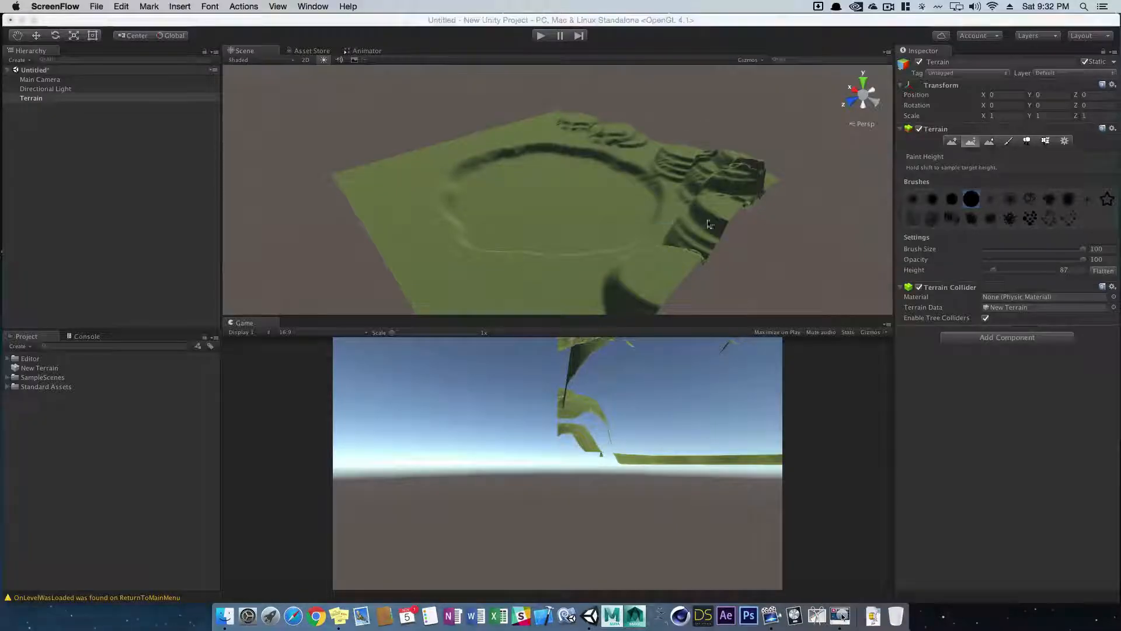
pyautogui.click(709, 225)
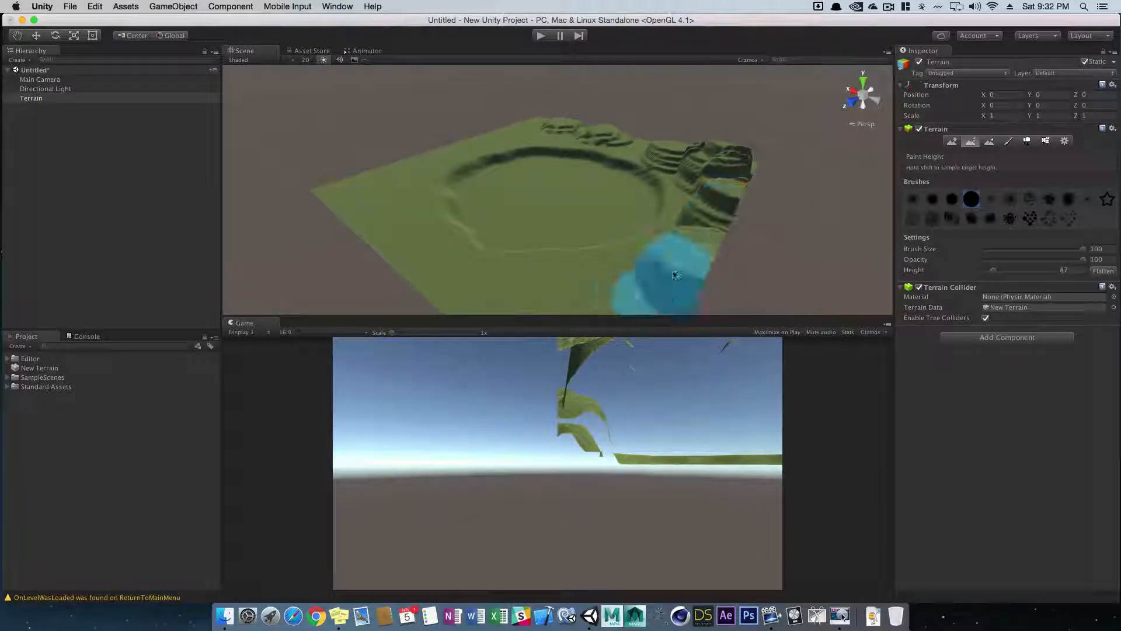
pyautogui.keyDown('alt'); pyautogui.moveTo(654, 285); pyautogui.dragTo(683, 248, button='middle'); pyautogui.keyUp('alt')
pyautogui.moveTo(682, 273)
pyautogui.mouseDown()
pyautogui.moveTo(500, 237)
pyautogui.moveTo(415, 199)
pyautogui.moveTo(445, 163)
pyautogui.moveTo(437, 117)
pyautogui.mouseUp()
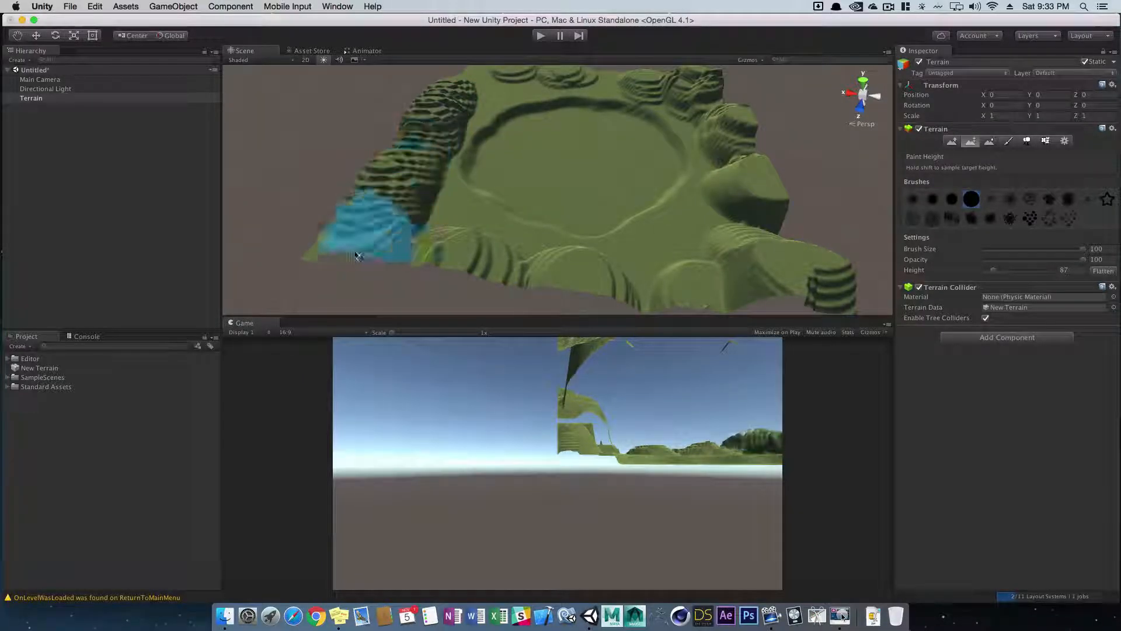
pyautogui.moveTo(583, 213)
pyautogui.keyDown('alt'); pyautogui.mouseDown()
pyautogui.moveTo(428, 176)
pyautogui.moveTo(621, 181)
pyautogui.moveTo(671, 110)
pyautogui.mouseUp(); pyautogui.keyUp('alt')
pyautogui.moveTo(844, 287); pyautogui.dragTo(794, 171)
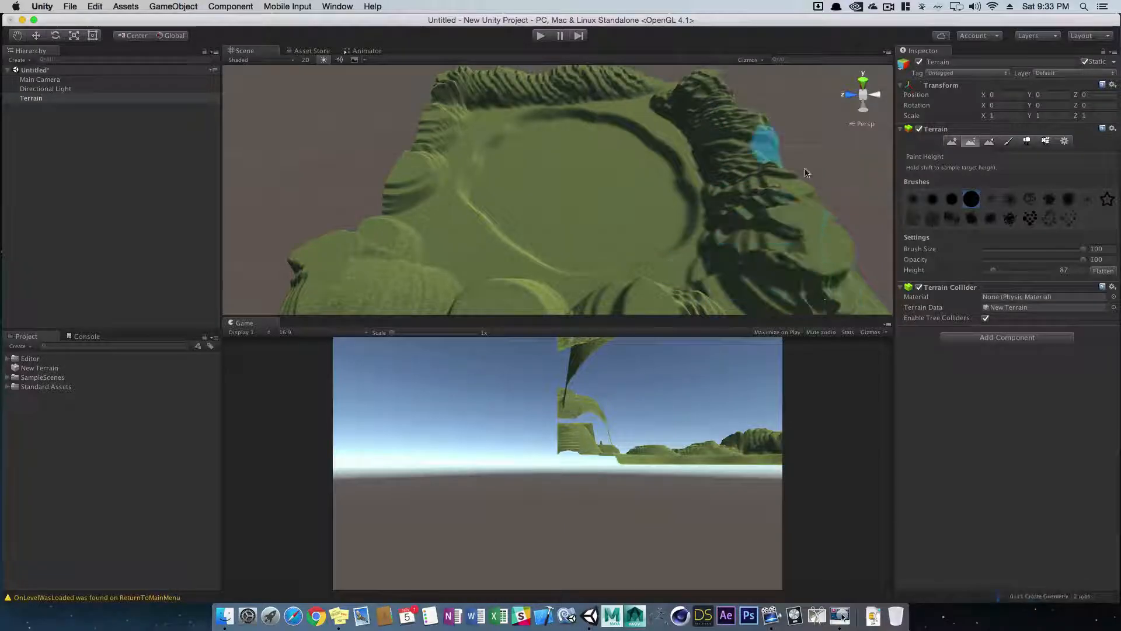
# Raise rugged mountains along one side of the border, and raise soft ridges around the basin's rim with Raise/Lower Terrain at brush size 100
pyautogui.click(952, 141)
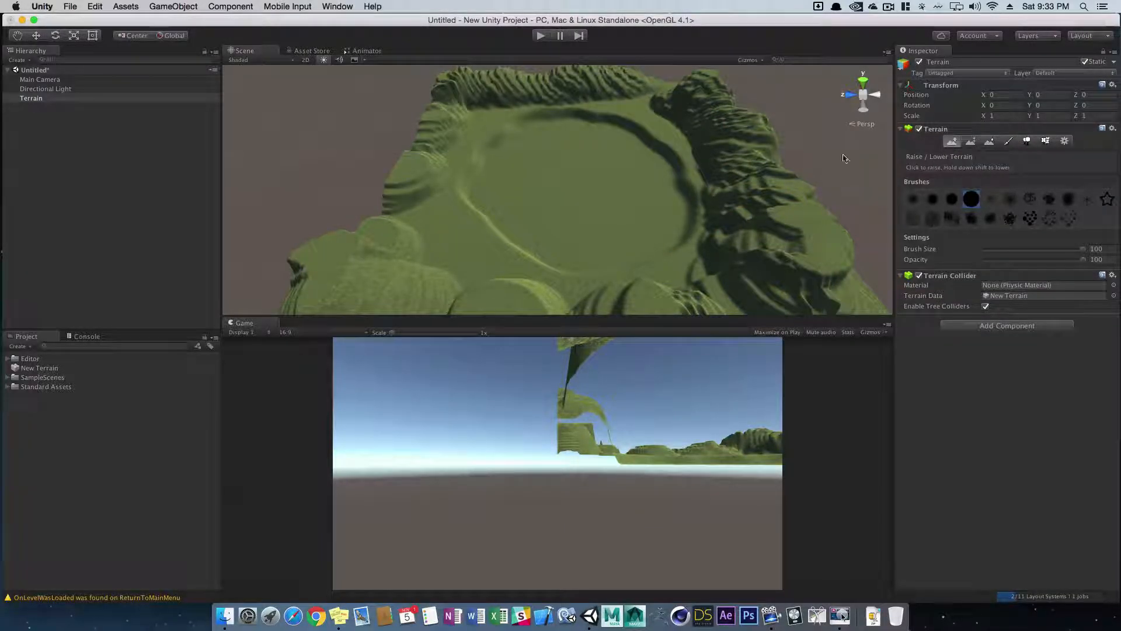
pyautogui.moveTo(726, 156)
pyautogui.mouseDown()
pyautogui.moveTo(751, 213)
pyautogui.moveTo(745, 146)
pyautogui.moveTo(775, 206)
pyautogui.moveTo(766, 141)
pyautogui.mouseUp()
pyautogui.moveTo(719, 92); pyautogui.dragTo(726, 150)
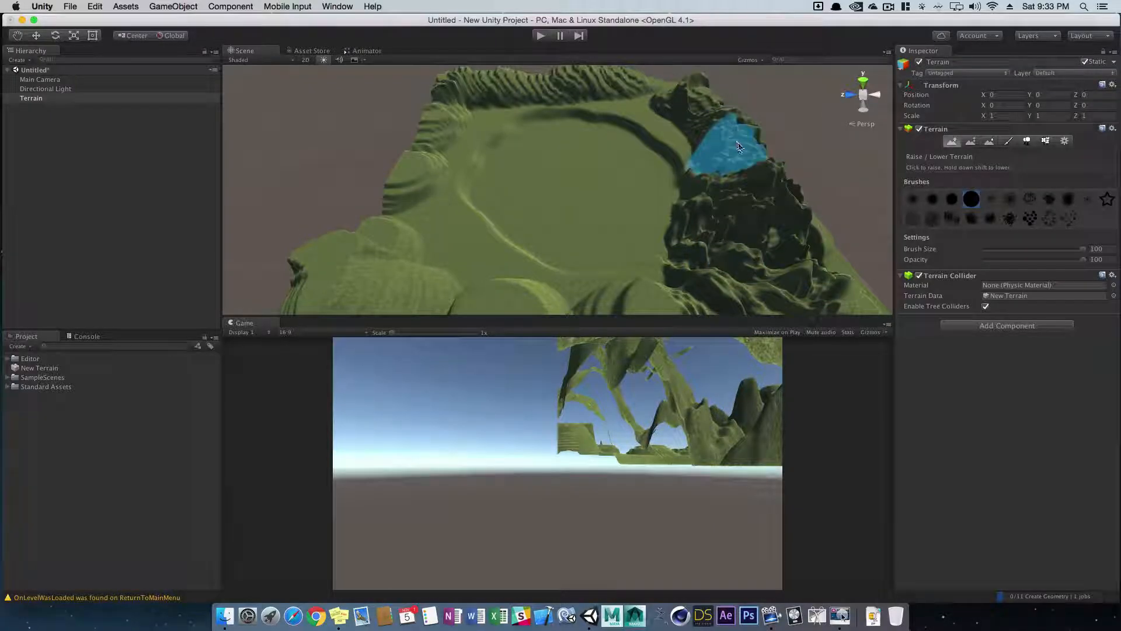
pyautogui.click(913, 200)
pyautogui.moveTo(801, 237)
pyautogui.mouseDown()
pyautogui.moveTo(726, 187)
pyautogui.moveTo(713, 250)
pyautogui.moveTo(744, 164)
pyautogui.moveTo(650, 89)
pyautogui.moveTo(667, 124)
pyautogui.moveTo(663, 106)
pyautogui.moveTo(542, 103)
pyautogui.mouseUp()
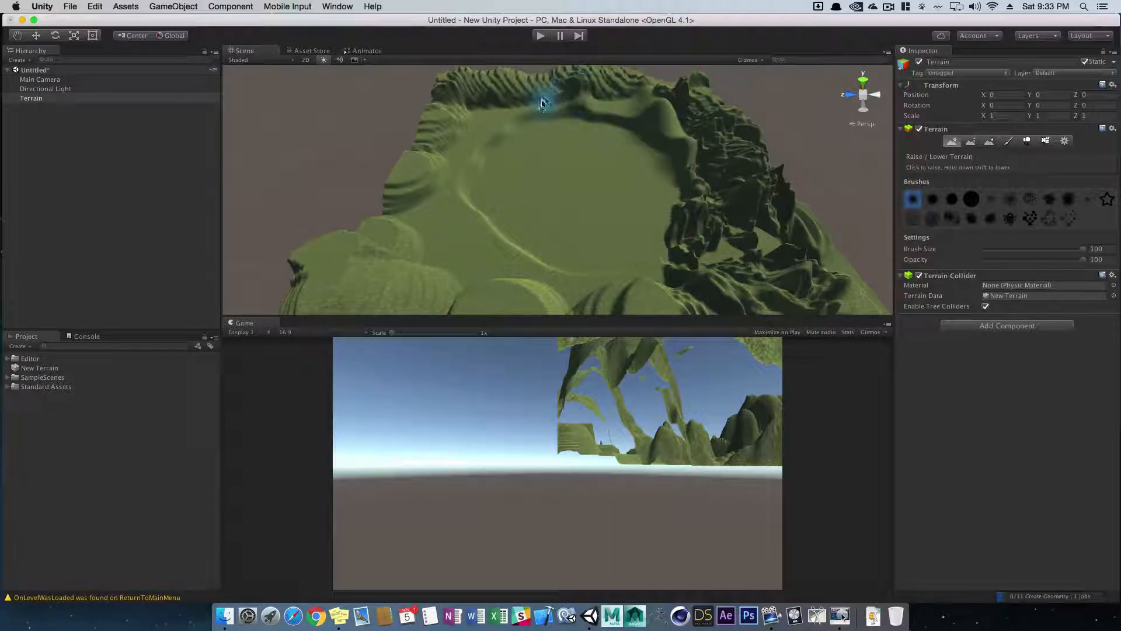
pyautogui.moveTo(470, 209)
pyautogui.mouseDown()
pyautogui.moveTo(514, 263)
pyautogui.moveTo(431, 187)
pyautogui.mouseUp()
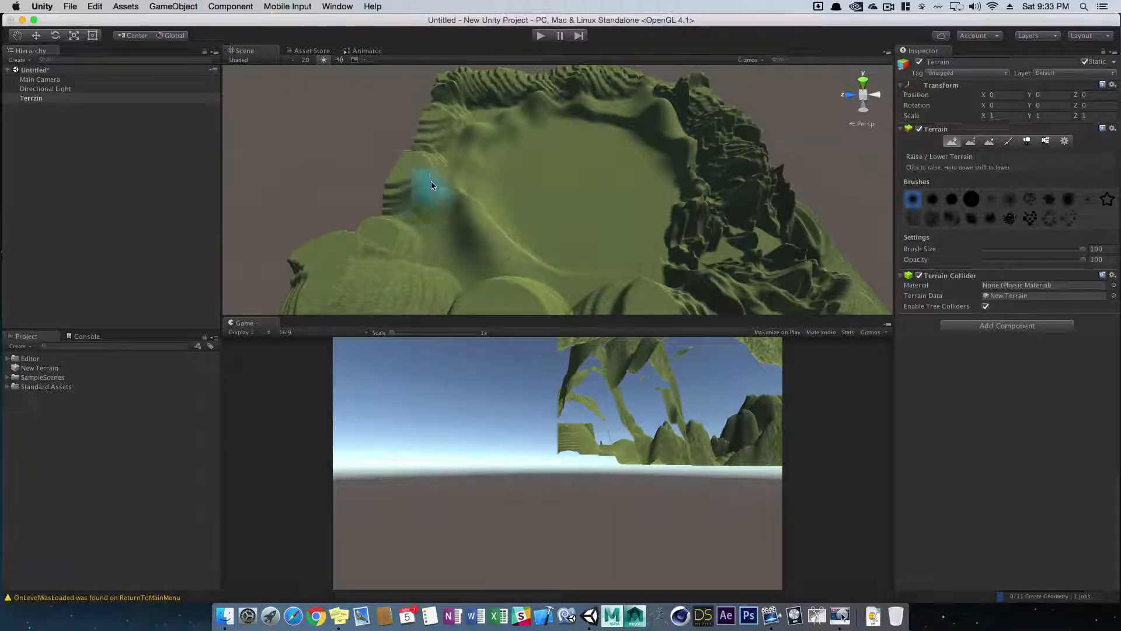
# Smooth the rugged mountains and terraced hills all around the terrain's border with the Smooth Height tool at brush size 100
pyautogui.click(972, 141)
pyautogui.click(989, 142)
pyautogui.moveTo(802, 269)
pyautogui.mouseDown()
pyautogui.moveTo(777, 201)
pyautogui.moveTo(751, 263)
pyautogui.moveTo(748, 198)
pyautogui.moveTo(711, 222)
pyautogui.moveTo(735, 193)
pyautogui.moveTo(695, 156)
pyautogui.moveTo(696, 89)
pyautogui.moveTo(576, 87)
pyautogui.moveTo(583, 62)
pyautogui.mouseUp()
pyautogui.click(952, 200)
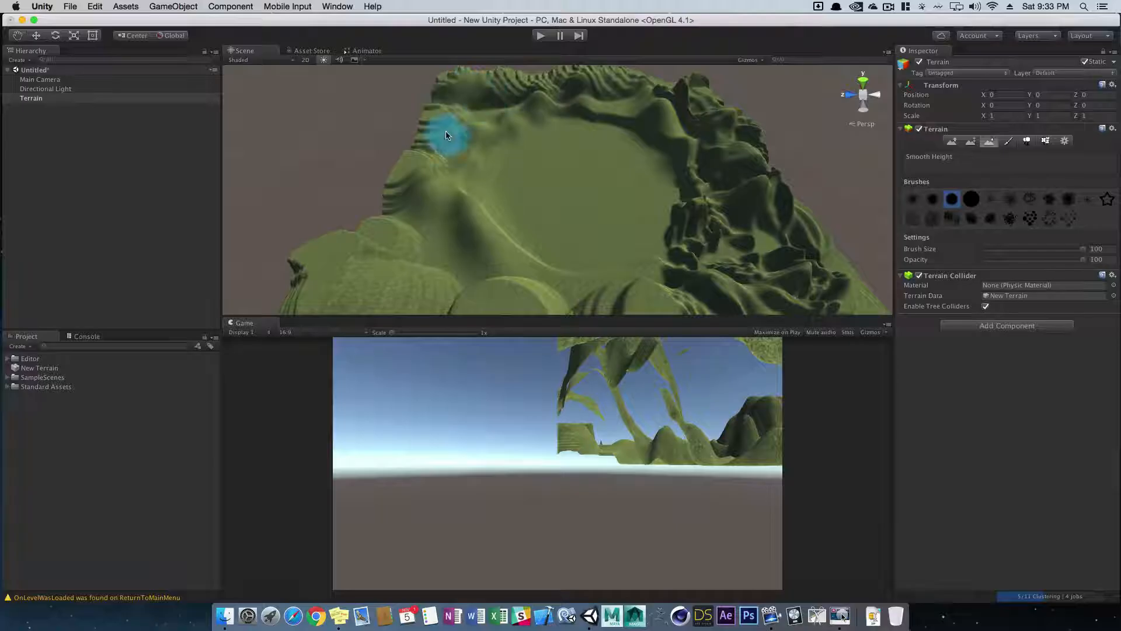
pyautogui.moveTo(401, 250)
pyautogui.keyDown('alt'); pyautogui.mouseDown()
pyautogui.moveTo(518, 205)
pyautogui.moveTo(752, 231)
pyautogui.mouseUp(); pyautogui.keyUp('alt')
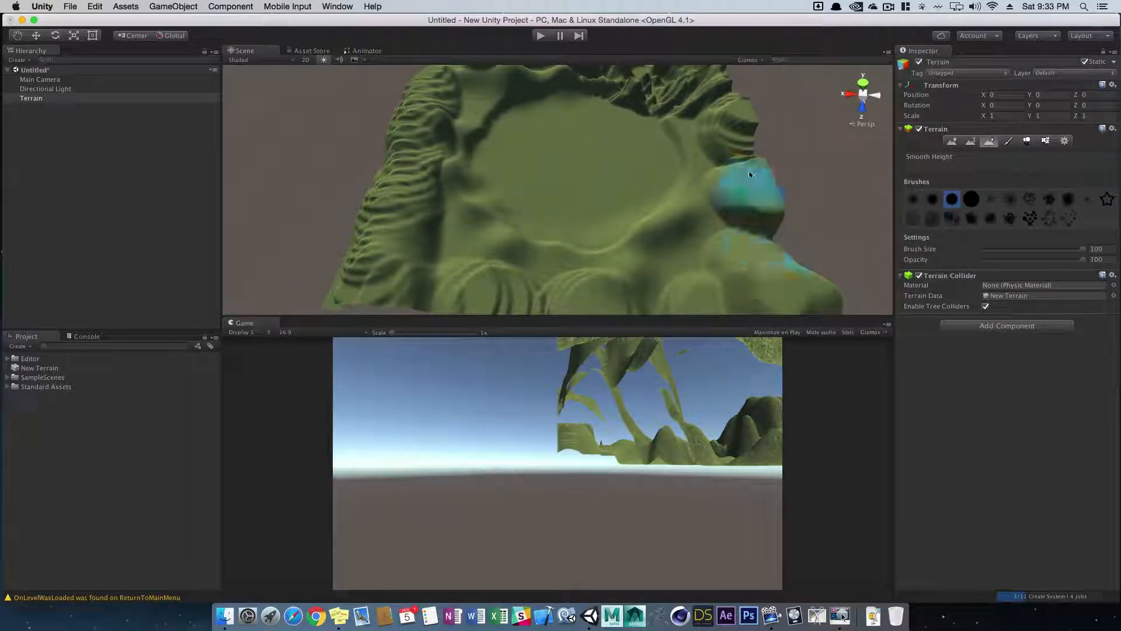
pyautogui.moveTo(727, 122)
pyautogui.keyDown('alt'); pyautogui.mouseDown()
pyautogui.moveTo(751, 155)
pyautogui.moveTo(762, 234)
pyautogui.moveTo(721, 180)
pyautogui.moveTo(764, 220)
pyautogui.mouseUp(); pyautogui.keyUp('alt')
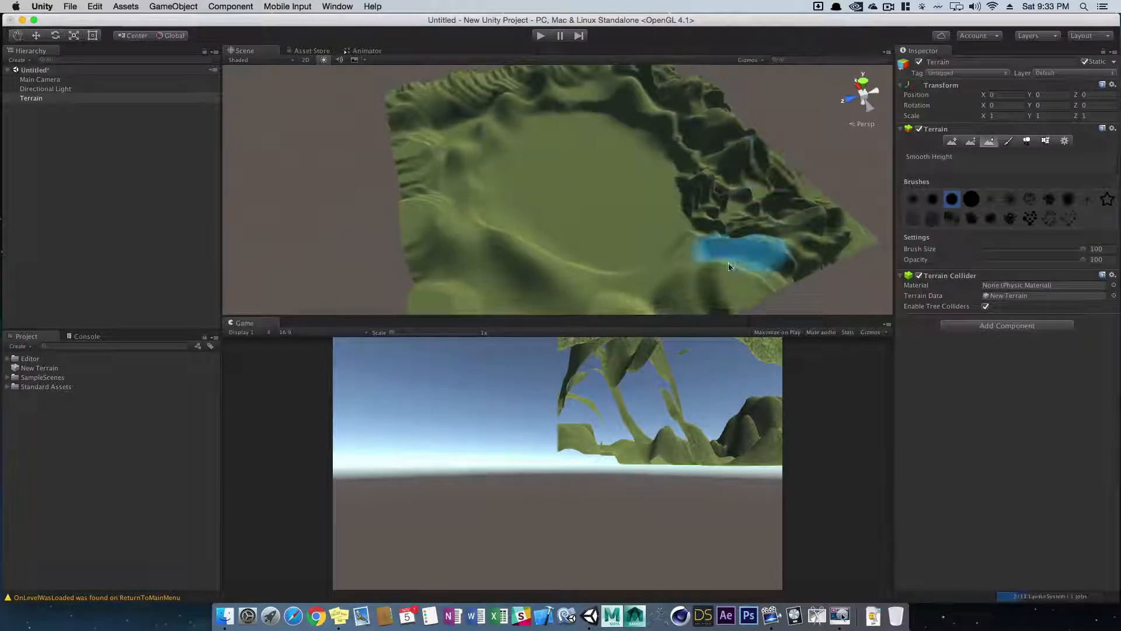
pyautogui.moveTo(851, 237)
pyautogui.mouseDown()
pyautogui.moveTo(818, 245)
pyautogui.moveTo(819, 185)
pyautogui.moveTo(726, 138)
pyautogui.moveTo(733, 238)
pyautogui.mouseUp()
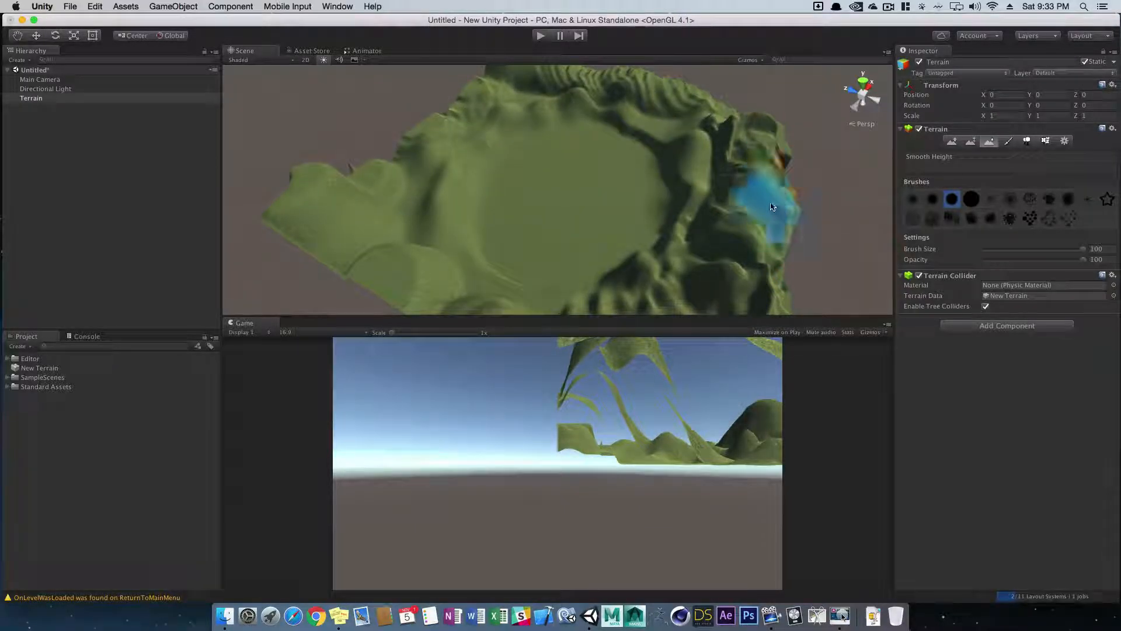
pyautogui.keyDown('alt'); pyautogui.moveTo(812, 203); pyautogui.dragTo(663, 175); pyautogui.keyUp('alt')
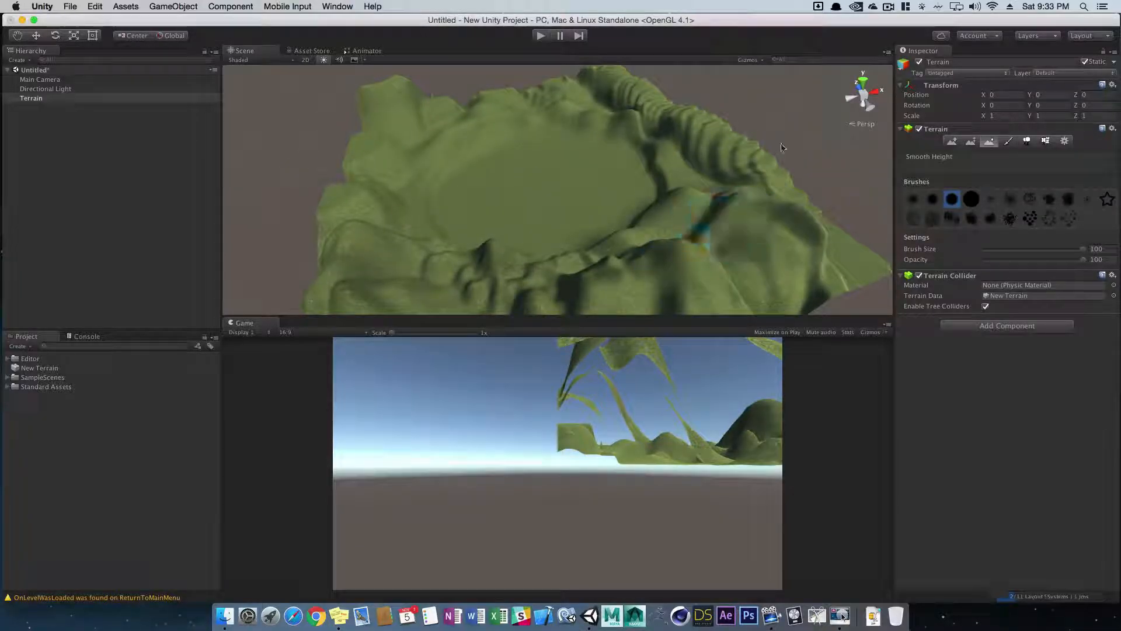
pyautogui.keyDown('alt'); pyautogui.moveTo(714, 233); pyautogui.dragTo(708, 188); pyautogui.keyUp('alt')
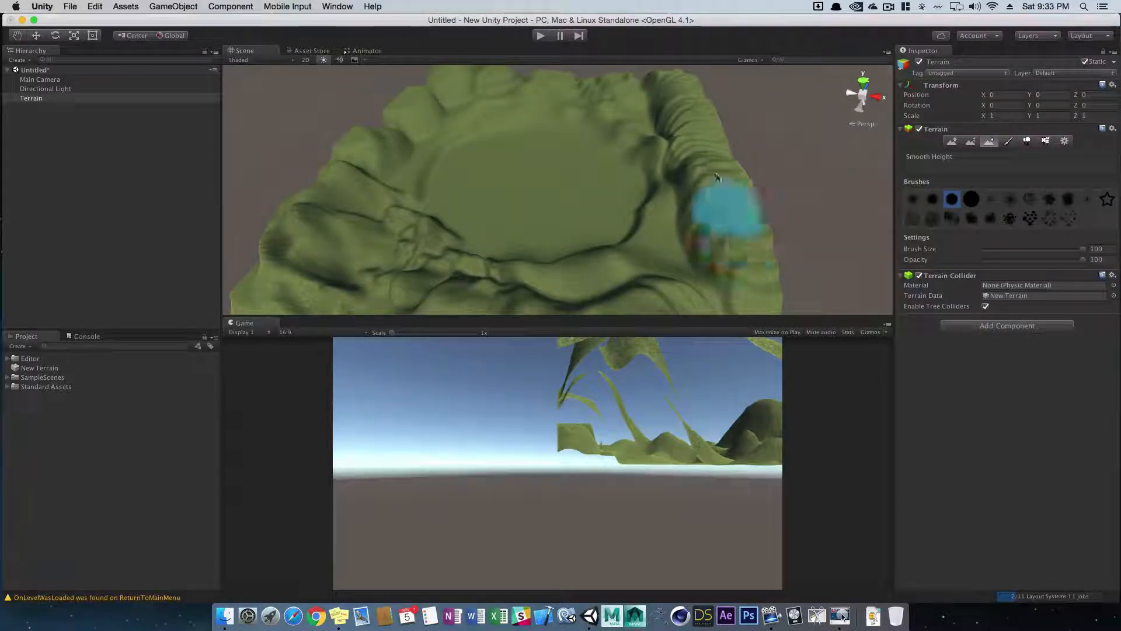
pyautogui.keyDown('alt'); pyautogui.moveTo(677, 164); pyautogui.dragTo(408, 143); pyautogui.keyUp('alt')
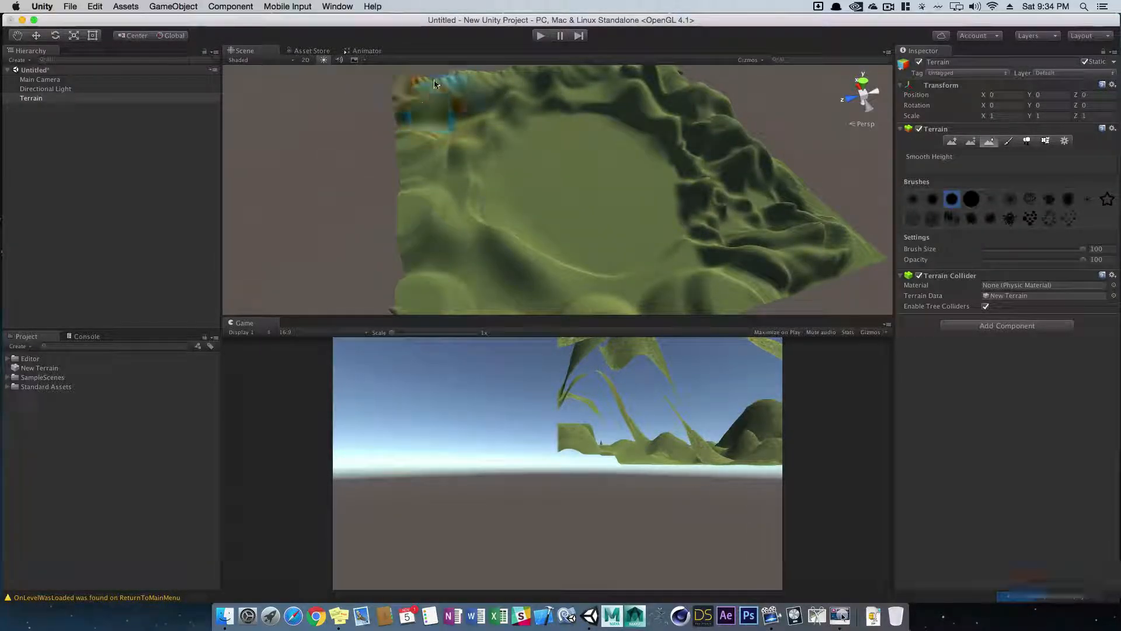
pyautogui.moveTo(430, 95)
pyautogui.keyDown('alt'); pyautogui.mouseDown()
pyautogui.moveTo(663, 187)
pyautogui.moveTo(474, 190)
pyautogui.moveTo(543, 160)
pyautogui.moveTo(526, 205)
pyautogui.mouseUp(); pyautogui.keyUp('alt')
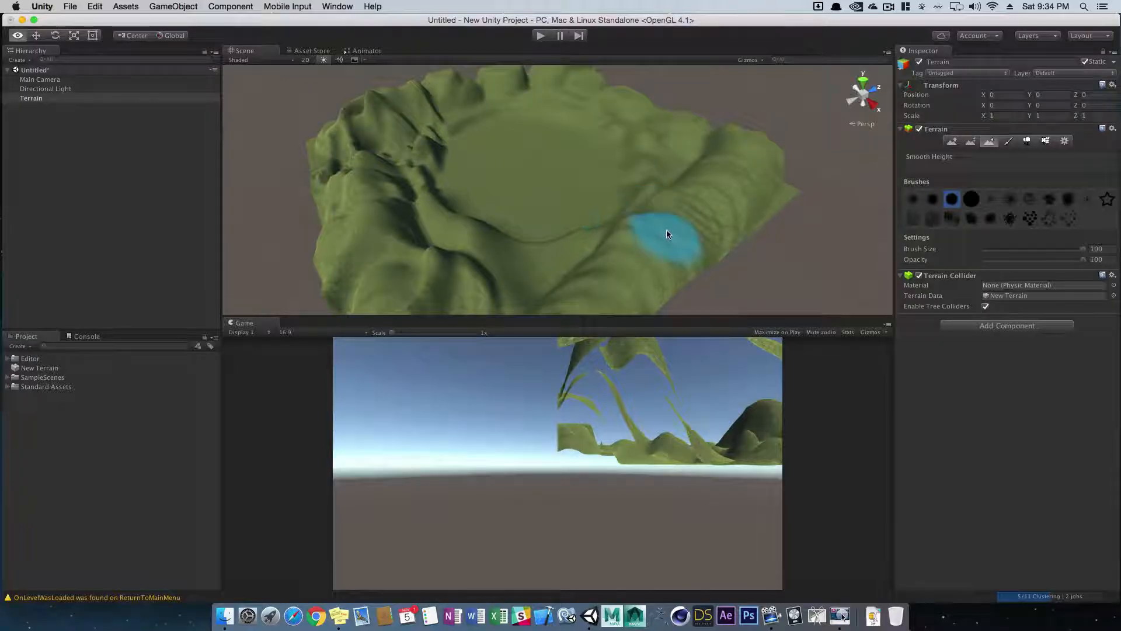
pyautogui.keyDown('alt'); pyautogui.moveTo(668, 234); pyautogui.dragTo(648, 232); pyautogui.keyUp('alt')
# Choose the brown dirt texture for texture painting, undo the full-strength test stroke on the hills, and set the opacity to 73
pyautogui.click(1009, 142)
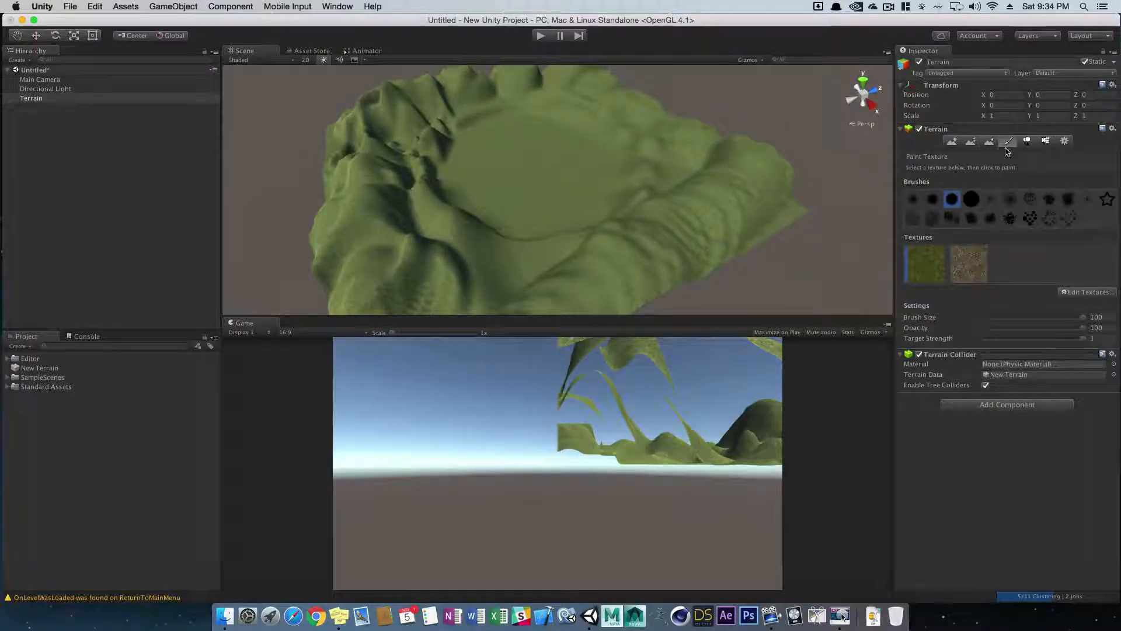
pyautogui.click(979, 259)
pyautogui.moveTo(672, 234)
pyautogui.mouseDown()
pyautogui.moveTo(581, 282)
pyautogui.moveTo(676, 250)
pyautogui.moveTo(783, 257)
pyautogui.mouseUp()
pyautogui.press('super+z')
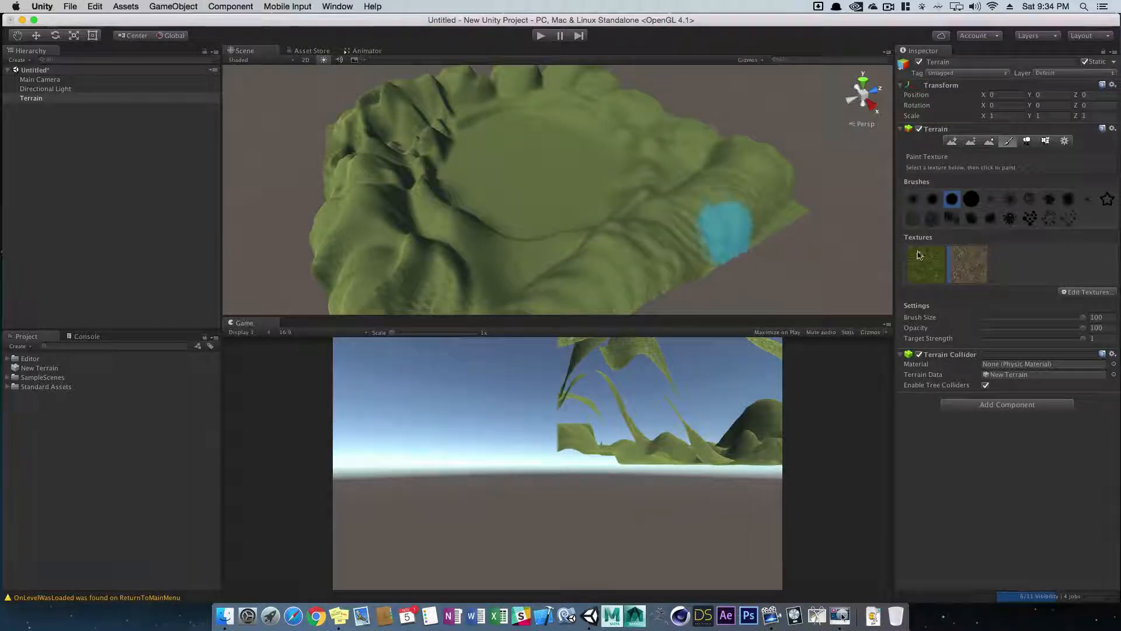
pyautogui.click(1056, 327)
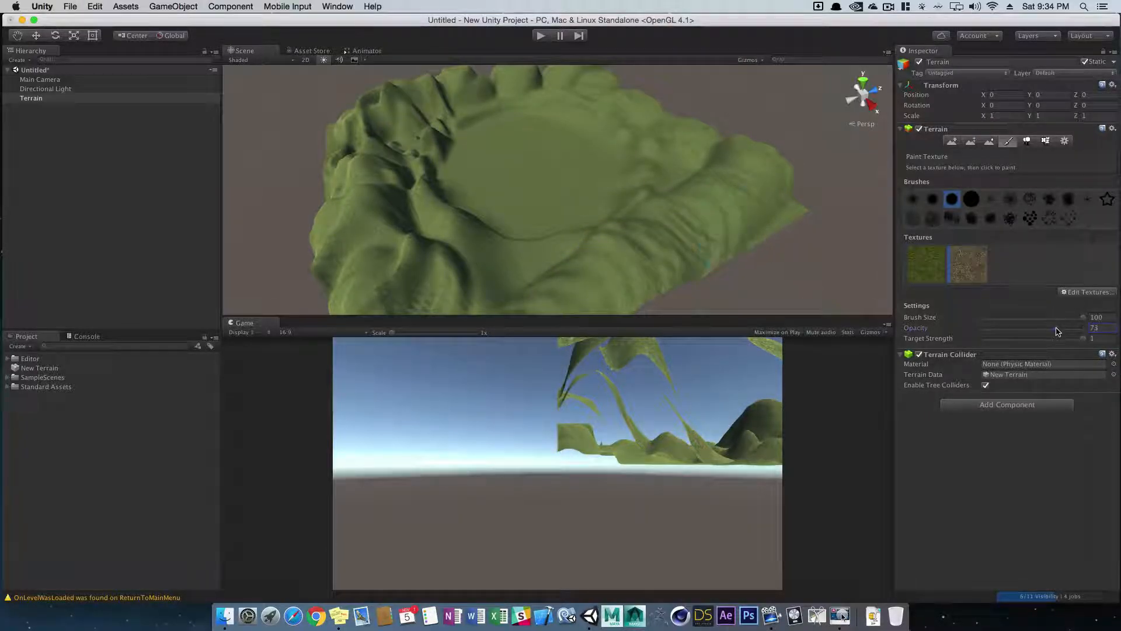
pyautogui.moveTo(561, 274)
pyautogui.mouseDown()
pyautogui.moveTo(588, 258)
pyautogui.moveTo(629, 265)
pyautogui.moveTo(724, 228)
pyautogui.moveTo(708, 250)
pyautogui.mouseUp()
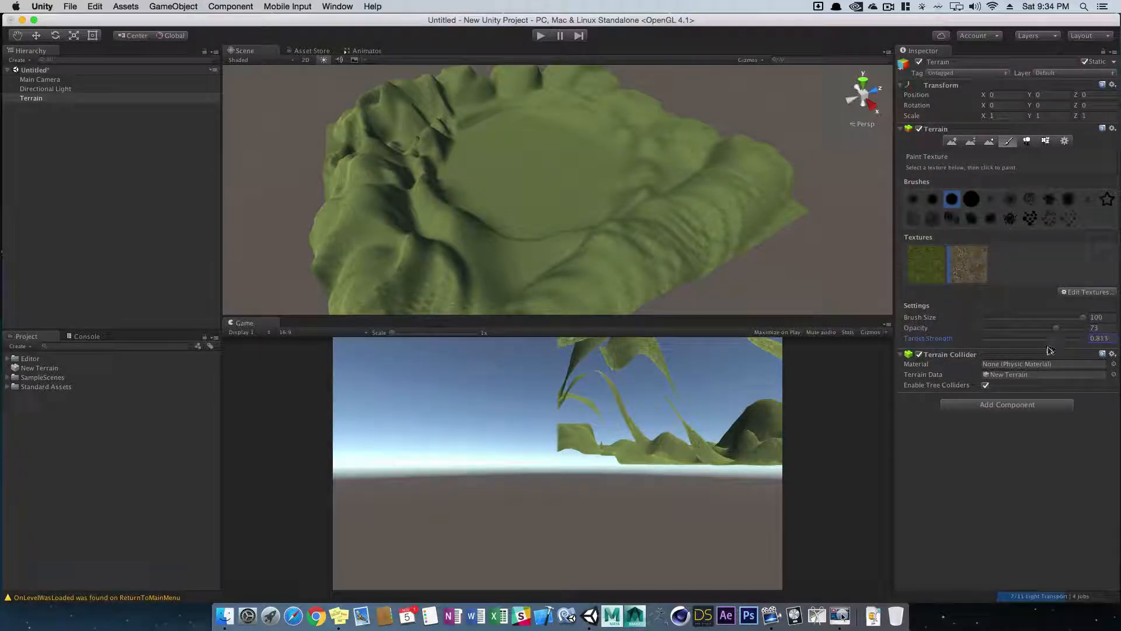
# Paint the dirt texture over the whole ring of hills at target strength 0.515, raising the opacity to 88 for the basin's rim
pyautogui.moveTo(540, 307)
pyautogui.mouseDown()
pyautogui.moveTo(771, 184)
pyautogui.moveTo(739, 151)
pyautogui.mouseUp()
pyautogui.moveTo(675, 214)
pyautogui.mouseDown()
pyautogui.moveTo(557, 271)
pyautogui.moveTo(467, 281)
pyautogui.moveTo(376, 263)
pyautogui.moveTo(416, 293)
pyautogui.moveTo(475, 251)
pyautogui.moveTo(686, 272)
pyautogui.mouseUp()
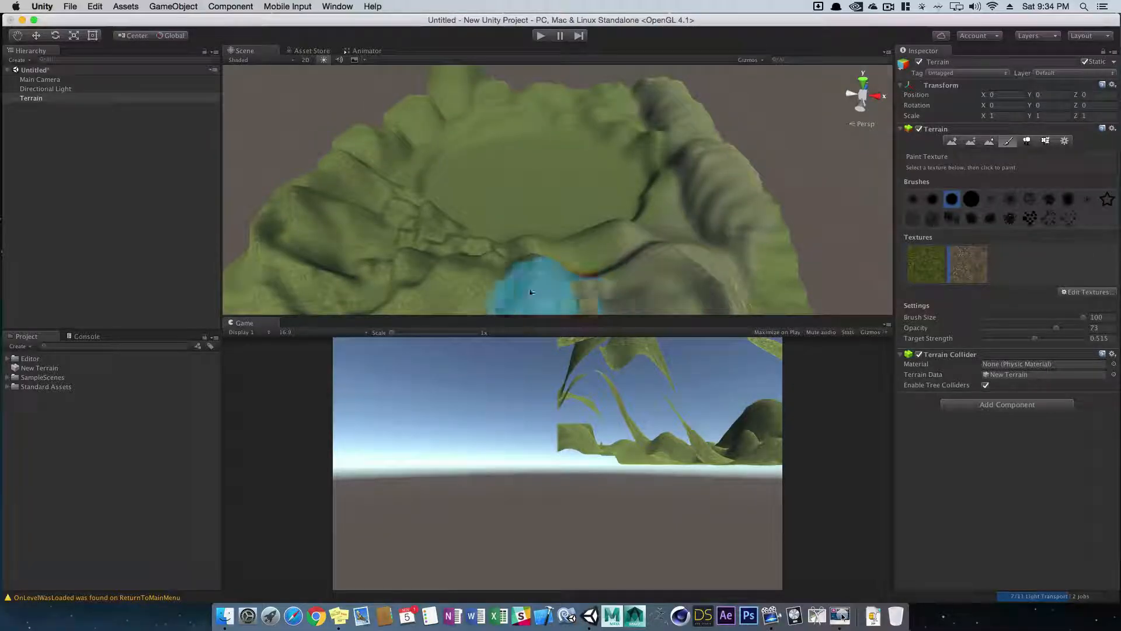
pyautogui.moveTo(445, 267)
pyautogui.keyDown('alt'); pyautogui.mouseDown()
pyautogui.moveTo(621, 243)
pyautogui.moveTo(688, 252)
pyautogui.moveTo(672, 274)
pyautogui.moveTo(744, 211)
pyautogui.mouseUp(); pyautogui.keyUp('alt')
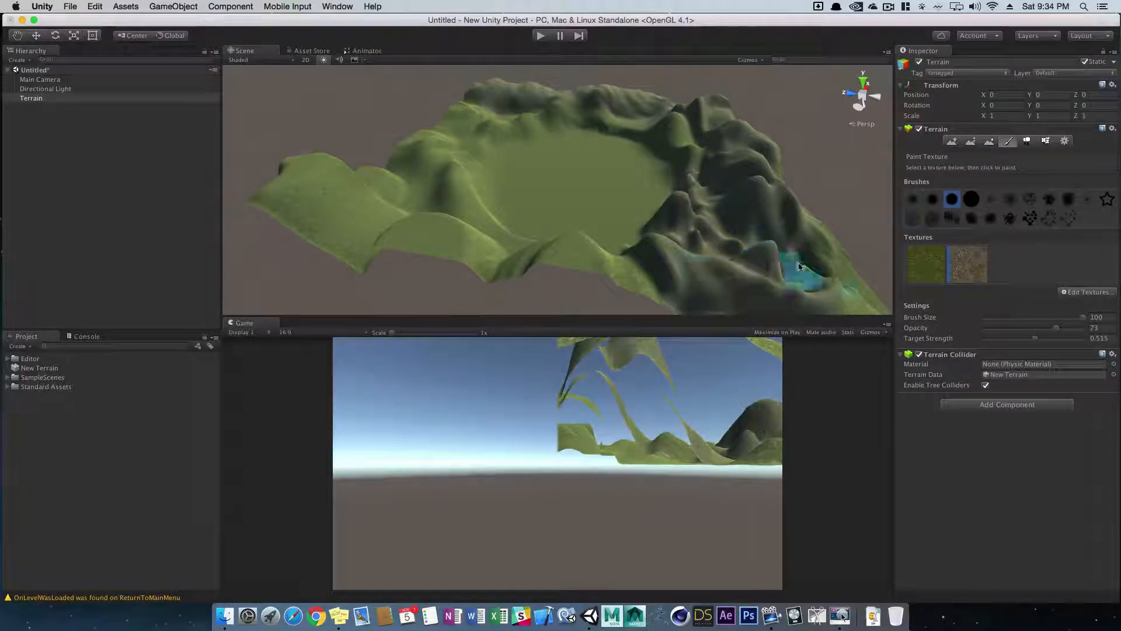
pyautogui.moveTo(645, 241)
pyautogui.keyDown('alt'); pyautogui.mouseDown()
pyautogui.moveTo(713, 275)
pyautogui.moveTo(738, 213)
pyautogui.moveTo(657, 284)
pyautogui.mouseUp(); pyautogui.keyUp('alt')
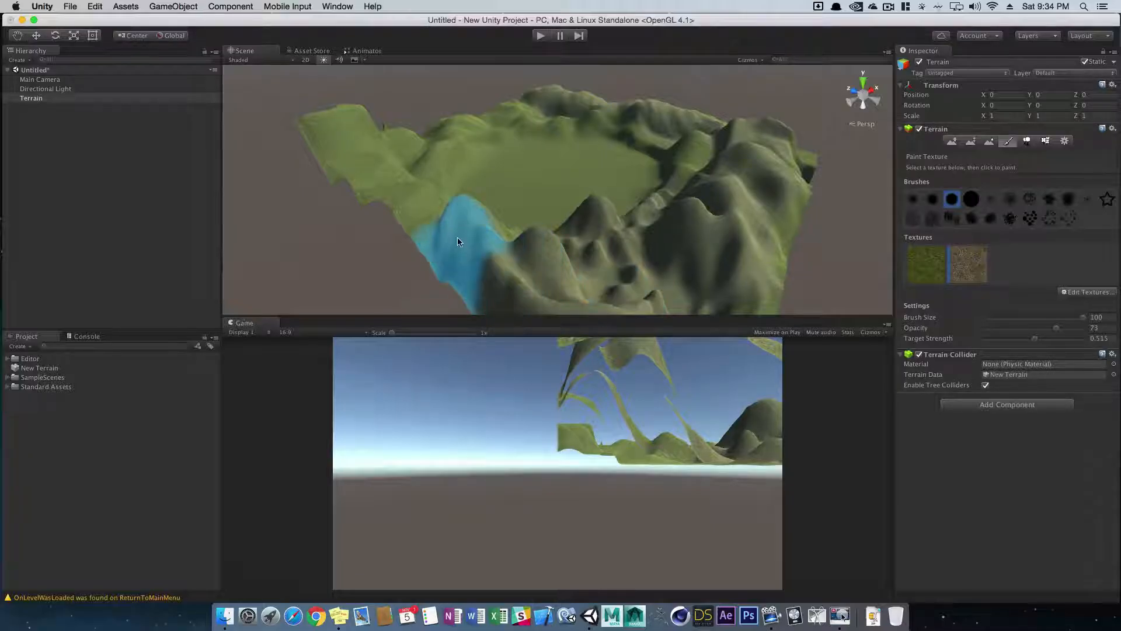
pyautogui.keyDown('alt'); pyautogui.moveTo(361, 175); pyautogui.dragTo(571, 220); pyautogui.keyUp('alt')
pyautogui.moveTo(336, 241)
pyautogui.keyDown('alt'); pyautogui.mouseDown()
pyautogui.moveTo(438, 220)
pyautogui.moveTo(526, 293)
pyautogui.mouseUp(); pyautogui.keyUp('alt')
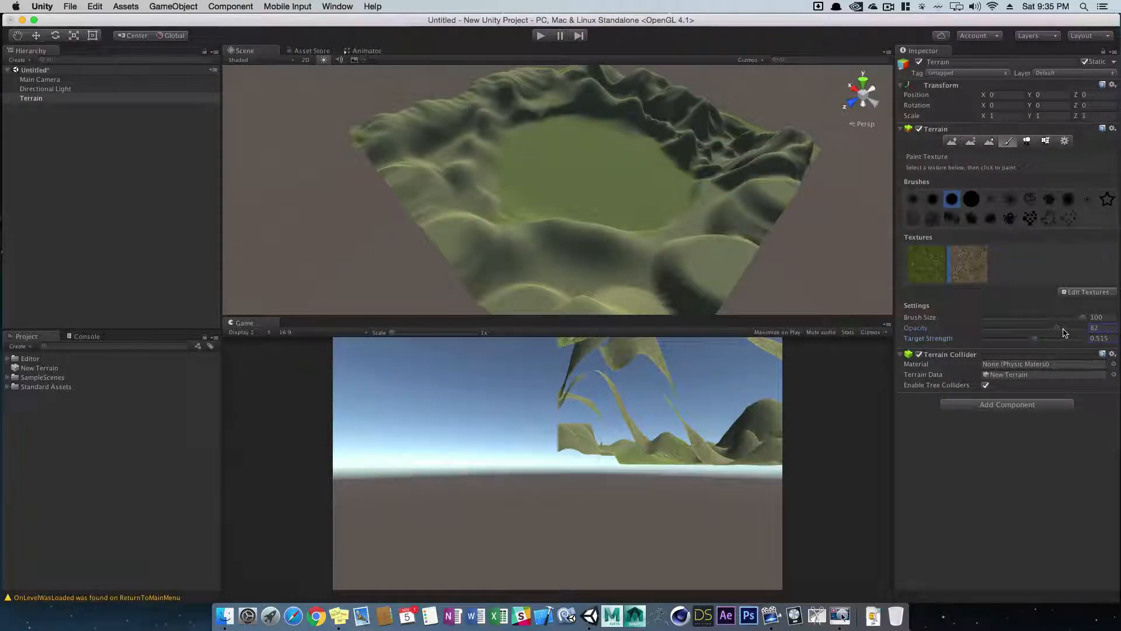
pyautogui.moveTo(1072, 332); pyautogui.dragTo(1073, 332)
pyautogui.keyDown('alt'); pyautogui.moveTo(675, 190); pyautogui.dragTo(718, 175); pyautogui.keyUp('alt')
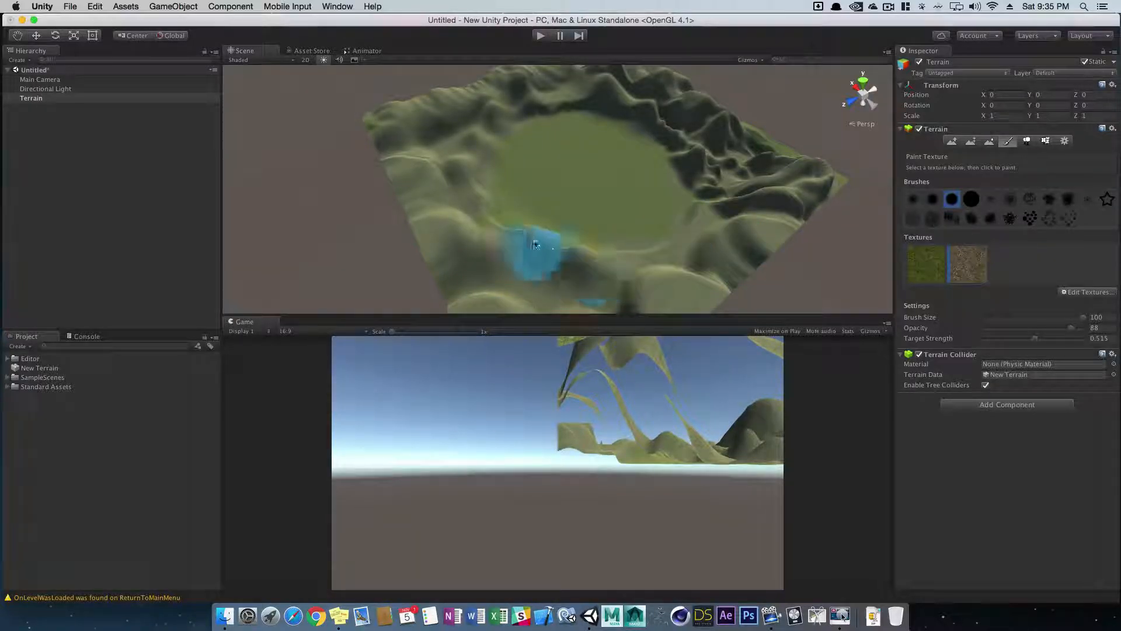
# Paint stronger dirt over the outer hills and mountains using the first soft brush with opacity 100 and target strength 1
pyautogui.moveTo(1040, 339); pyautogui.dragTo(1090, 344)
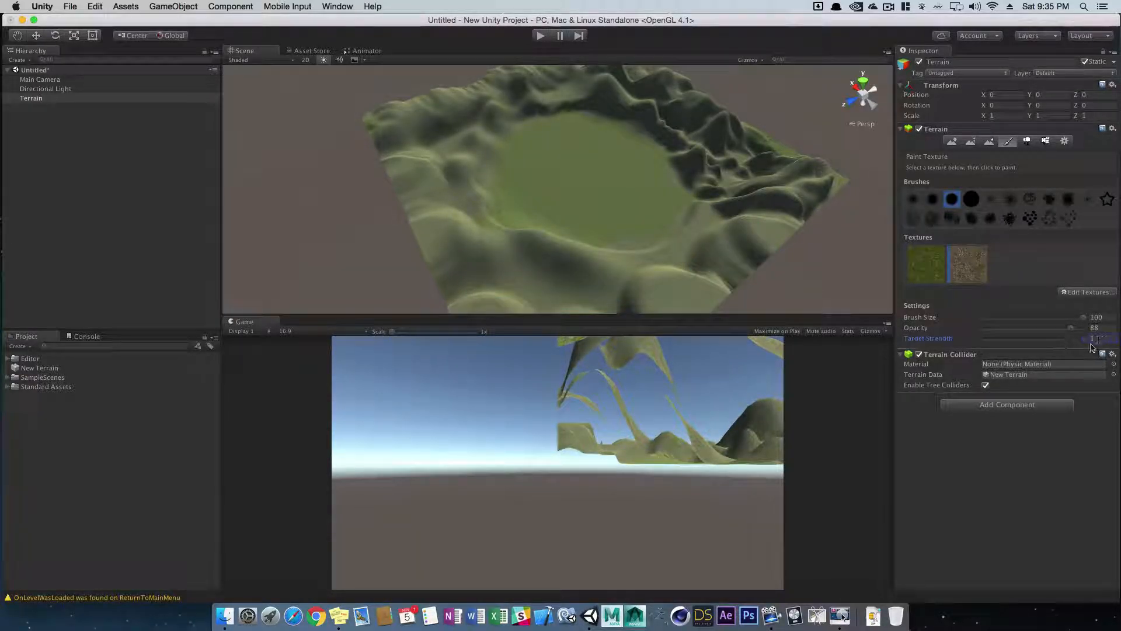
pyautogui.moveTo(706, 258)
pyautogui.keyDown('alt'); pyautogui.mouseDown()
pyautogui.moveTo(865, 290)
pyautogui.moveTo(917, 198)
pyautogui.mouseUp(); pyautogui.keyUp('alt')
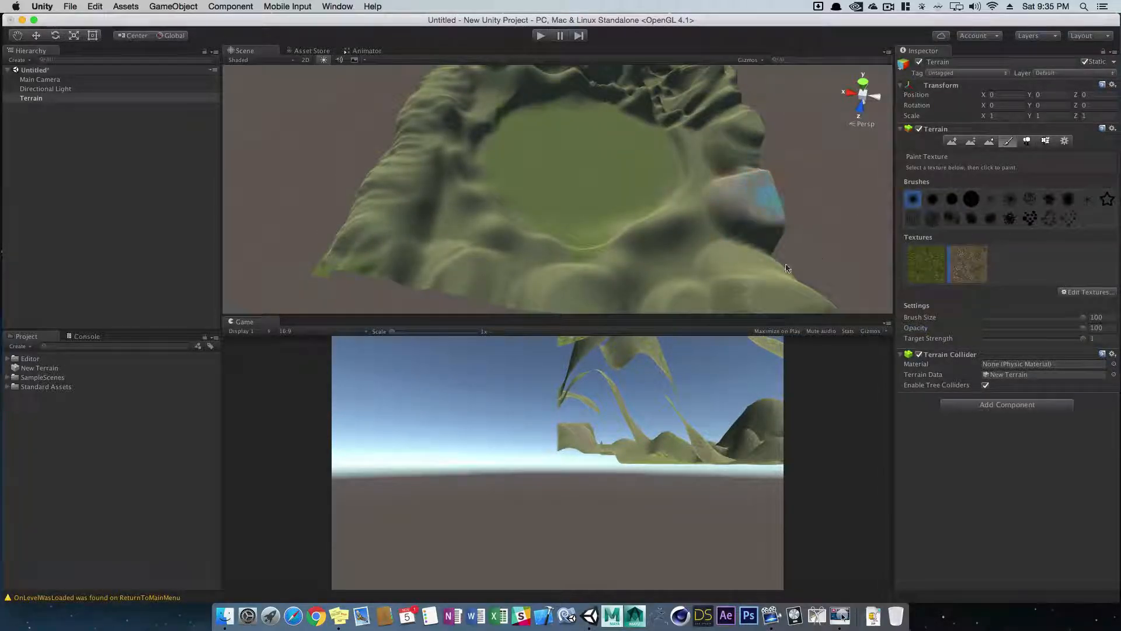
pyautogui.keyDown('alt'); pyautogui.moveTo(765, 234); pyautogui.dragTo(872, 225); pyautogui.keyUp('alt')
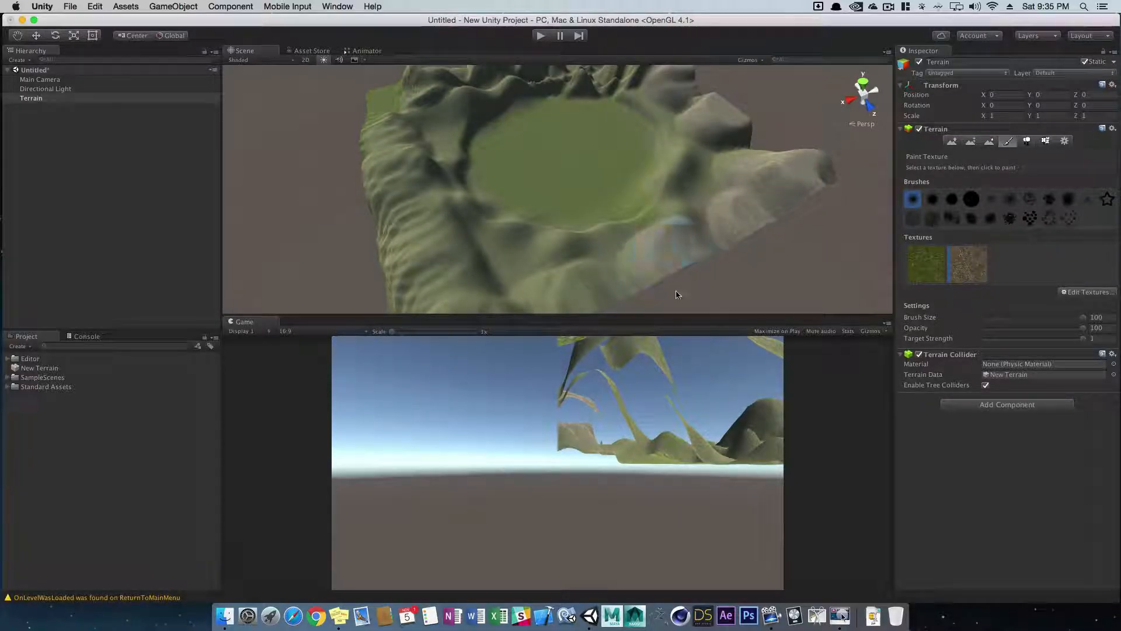
pyautogui.keyDown('alt'); pyautogui.moveTo(677, 294); pyautogui.dragTo(789, 246); pyautogui.keyUp('alt')
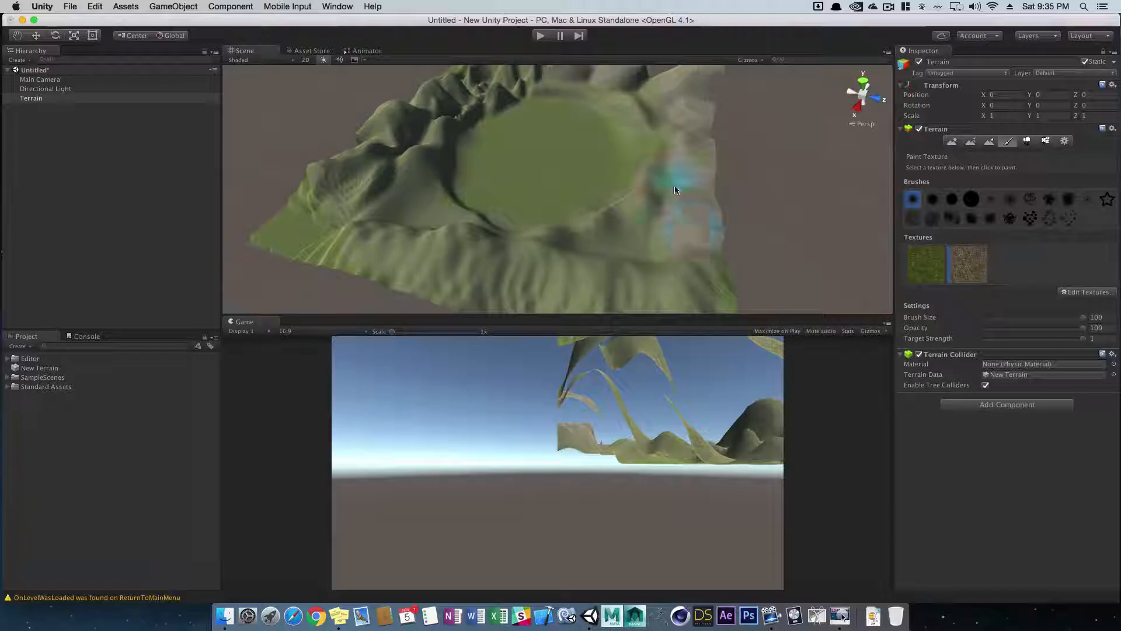
pyautogui.keyDown('alt'); pyautogui.moveTo(695, 275); pyautogui.dragTo(819, 234); pyautogui.keyUp('alt')
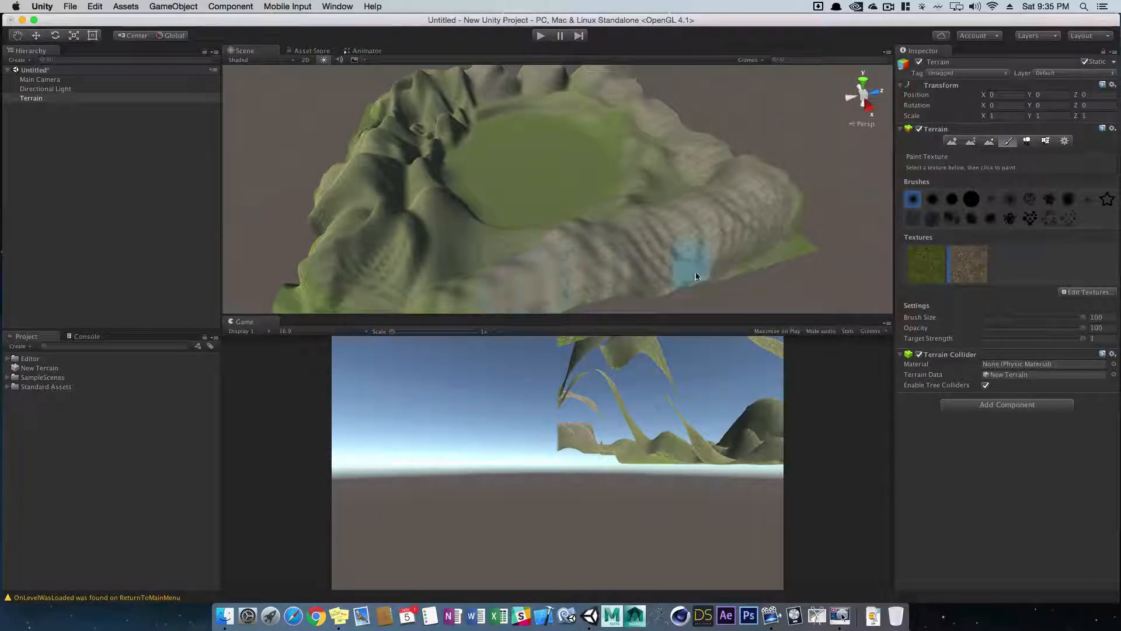
pyautogui.keyDown('alt'); pyautogui.moveTo(697, 277); pyautogui.dragTo(446, 150); pyautogui.keyUp('alt')
pyautogui.moveTo(375, 150)
pyautogui.keyDown('alt'); pyautogui.mouseDown()
pyautogui.moveTo(471, 140)
pyautogui.moveTo(571, 110)
pyautogui.moveTo(614, 180)
pyautogui.moveTo(601, 253)
pyautogui.moveTo(516, 224)
pyautogui.moveTo(612, 233)
pyautogui.mouseUp(); pyautogui.keyUp('alt')
pyautogui.moveTo(658, 201)
pyautogui.mouseDown()
pyautogui.moveTo(727, 192)
pyautogui.moveTo(730, 208)
pyautogui.moveTo(658, 201)
pyautogui.mouseUp()
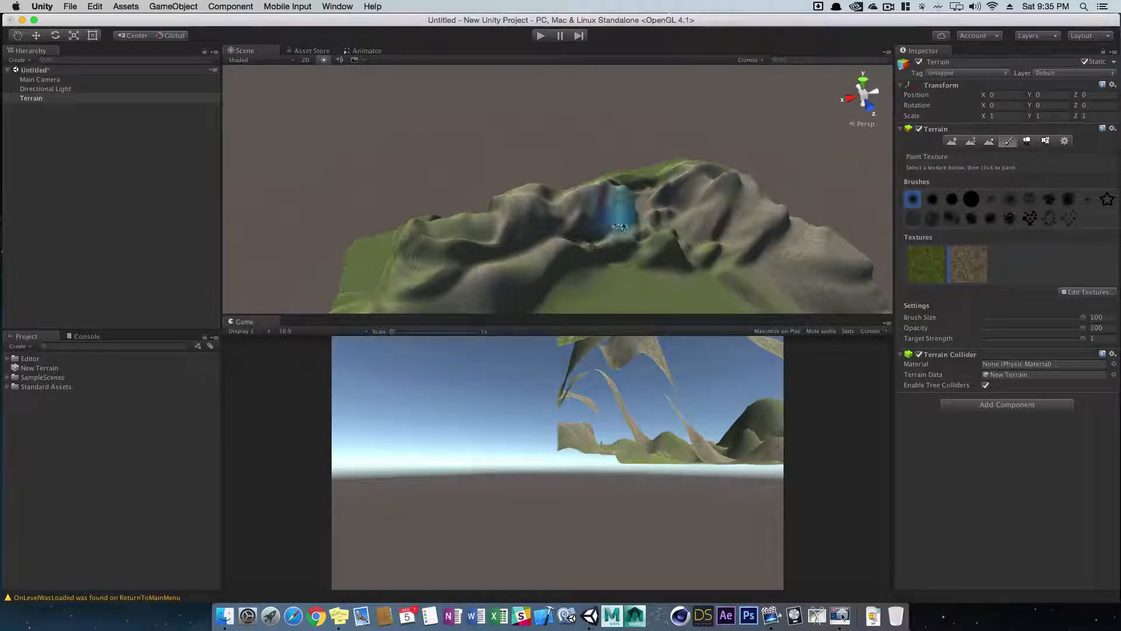
# Paint dirt detail on the peaks beside the basin using the second brush with brush size 53 and opacity 84
pyautogui.keyDown('alt'); pyautogui.moveTo(694, 233); pyautogui.dragTo(669, 232); pyautogui.keyUp('alt')
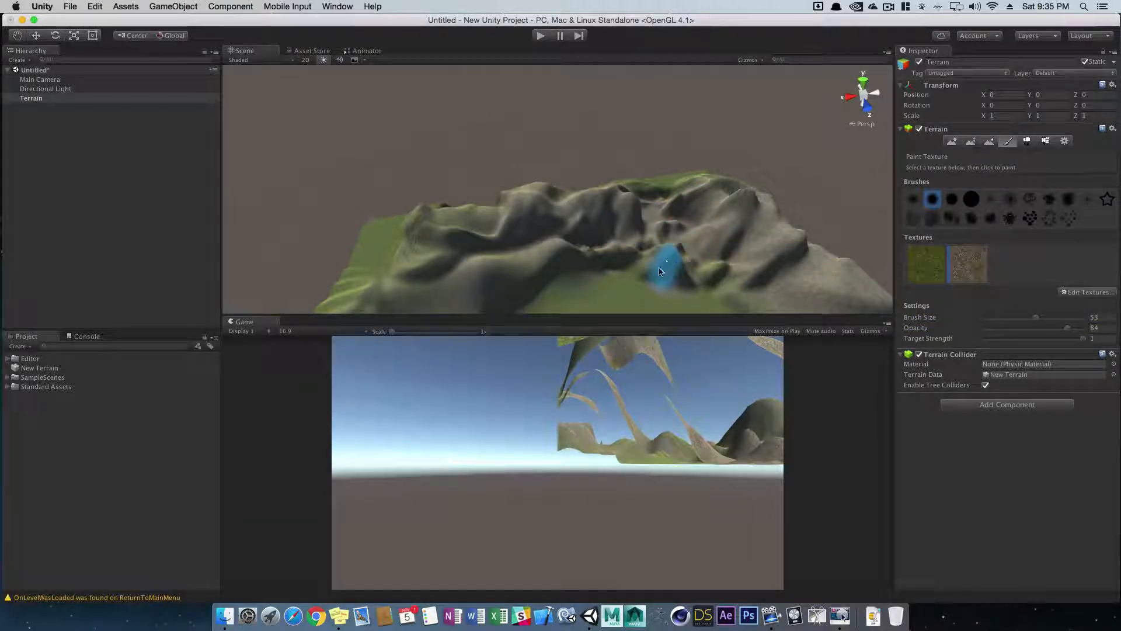
pyautogui.keyDown('alt'); pyautogui.moveTo(660, 270); pyautogui.dragTo(583, 170); pyautogui.keyUp('alt')
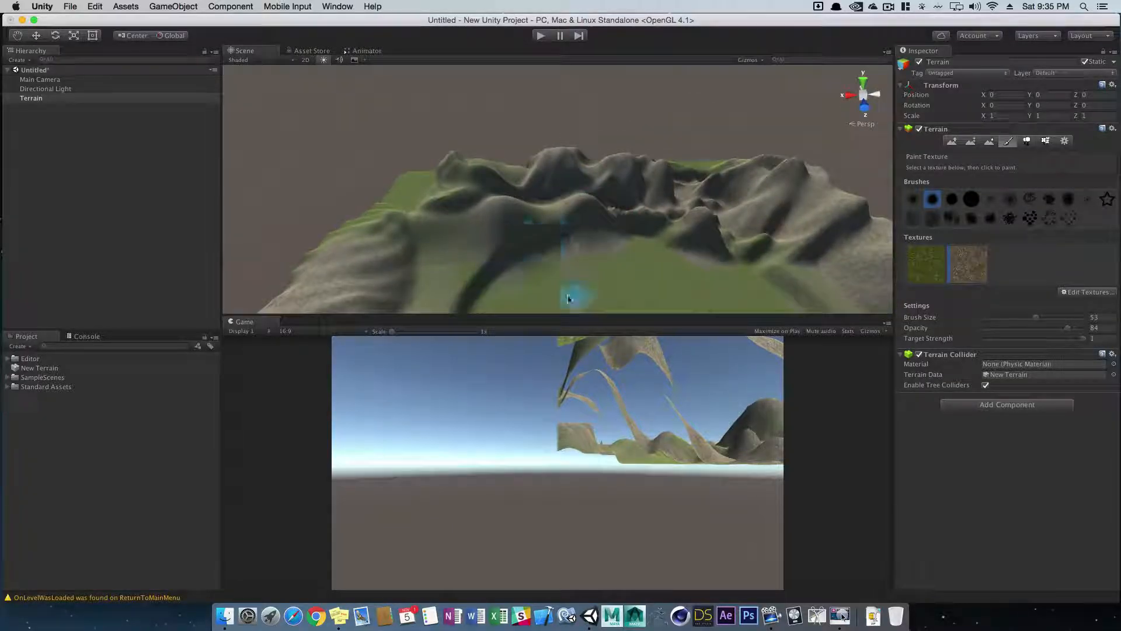
pyautogui.keyDown('alt'); pyautogui.moveTo(656, 293); pyautogui.dragTo(677, 291); pyautogui.keyUp('alt')
# Paint grass texture patches back onto the hills and mountain slopes around the basin, with target strength set up to 0.79
pyautogui.click(924, 283)
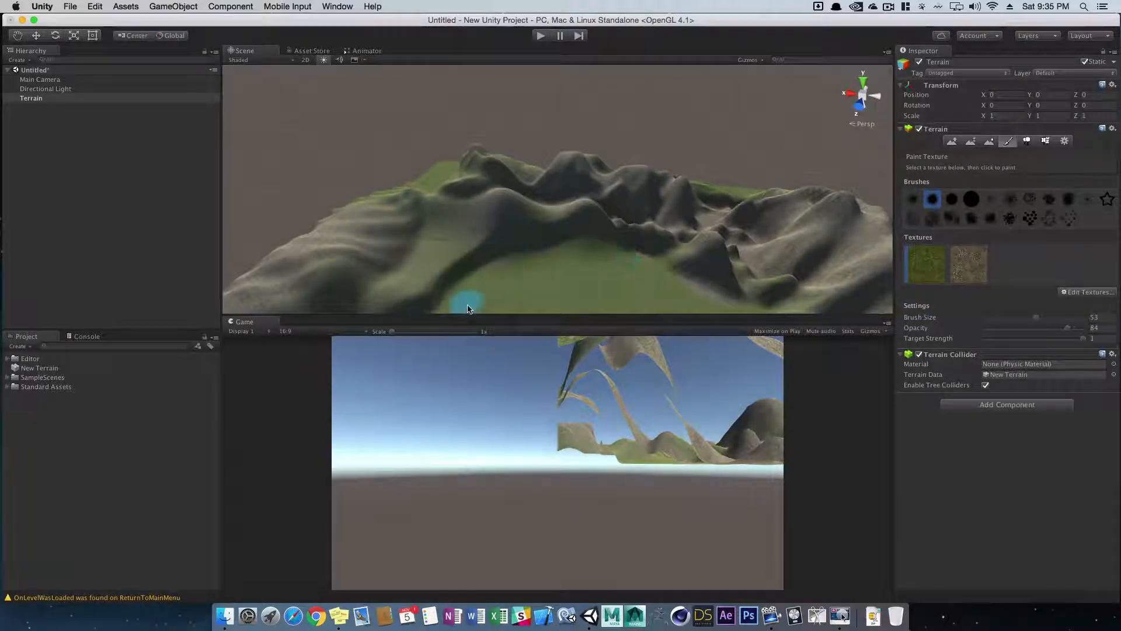
pyautogui.keyDown('alt'); pyautogui.moveTo(592, 277); pyautogui.dragTo(439, 244); pyautogui.keyUp('alt')
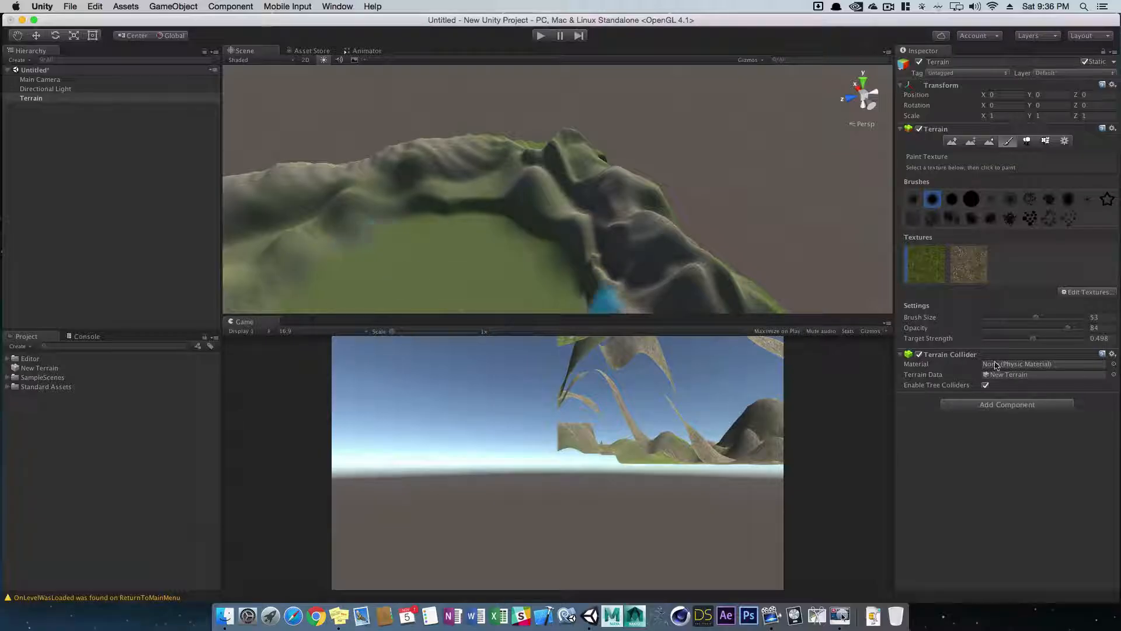
pyautogui.moveTo(616, 275)
pyautogui.keyDown('alt'); pyautogui.mouseDown()
pyautogui.moveTo(345, 226)
pyautogui.moveTo(453, 248)
pyautogui.moveTo(407, 184)
pyautogui.mouseUp(); pyautogui.keyUp('alt')
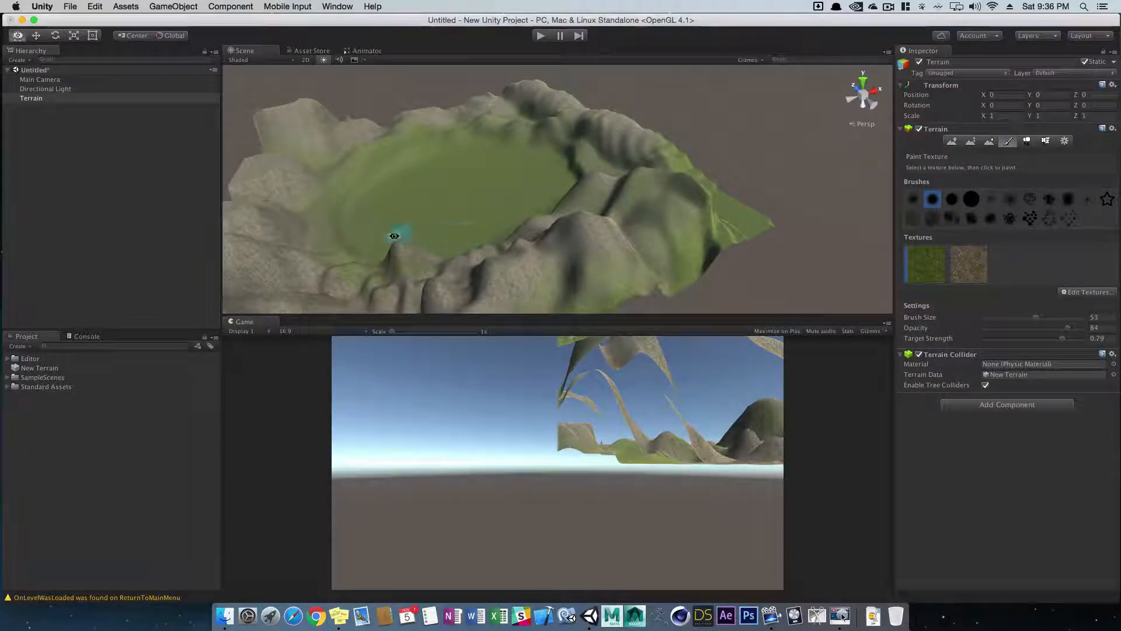
pyautogui.moveTo(394, 236)
pyautogui.keyDown('alt'); pyautogui.mouseDown()
pyautogui.moveTo(726, 187)
pyautogui.moveTo(736, 247)
pyautogui.moveTo(495, 265)
pyautogui.moveTo(541, 230)
pyautogui.mouseUp(); pyautogui.keyUp('alt')
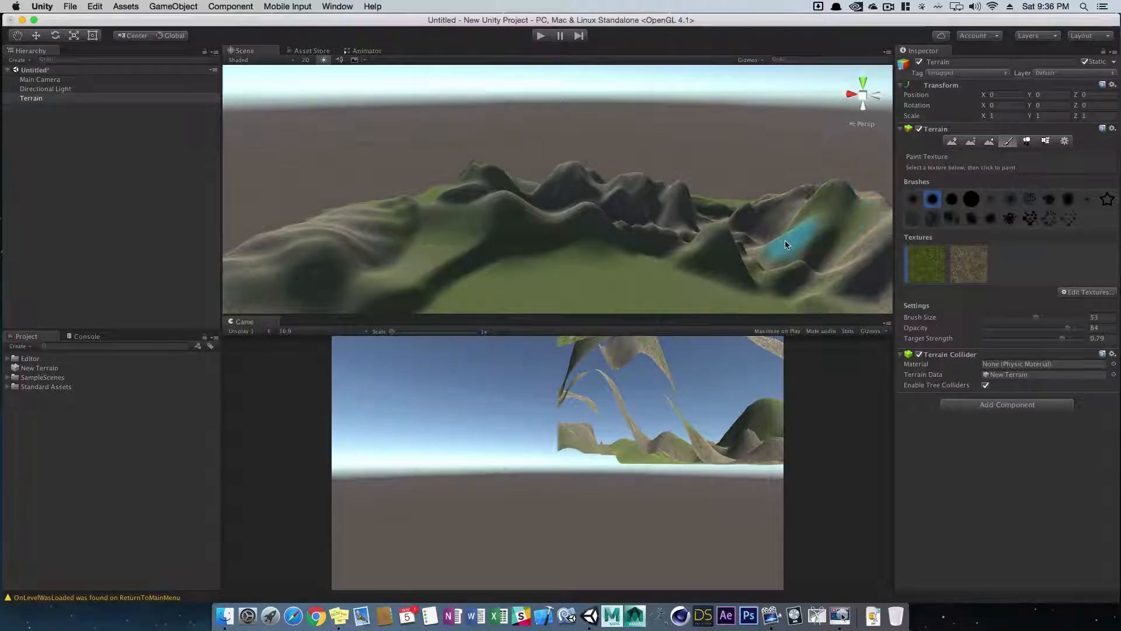
pyautogui.keyDown('alt'); pyautogui.moveTo(687, 241); pyautogui.dragTo(792, 237); pyautogui.keyUp('alt')
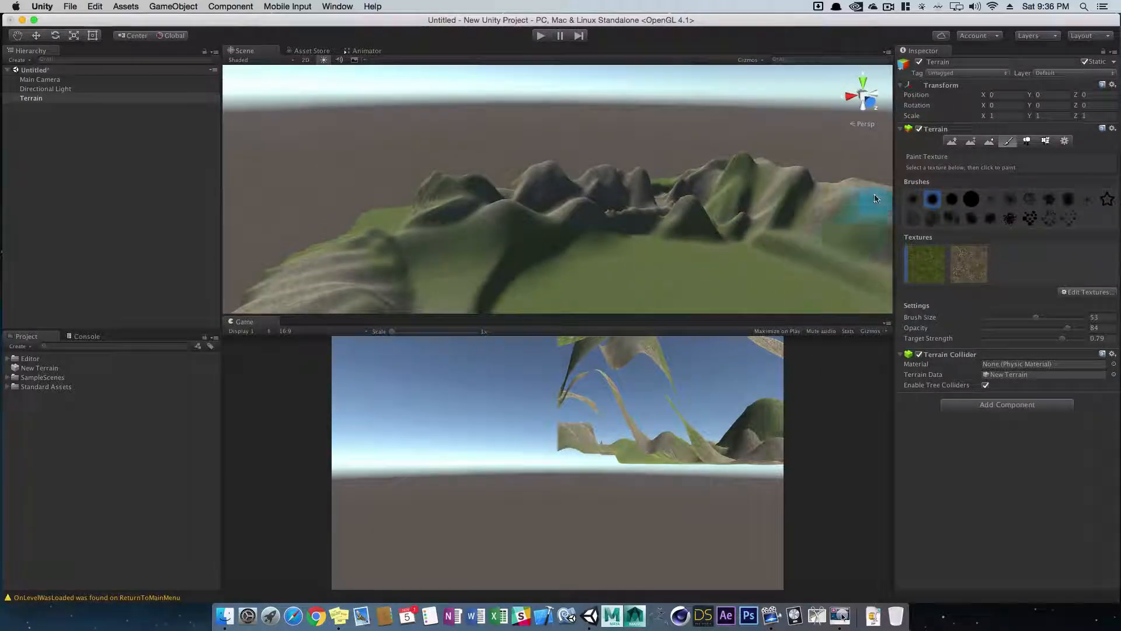
pyautogui.keyDown('alt'); pyautogui.moveTo(783, 313); pyautogui.dragTo(1078, 351); pyautogui.keyUp('alt')
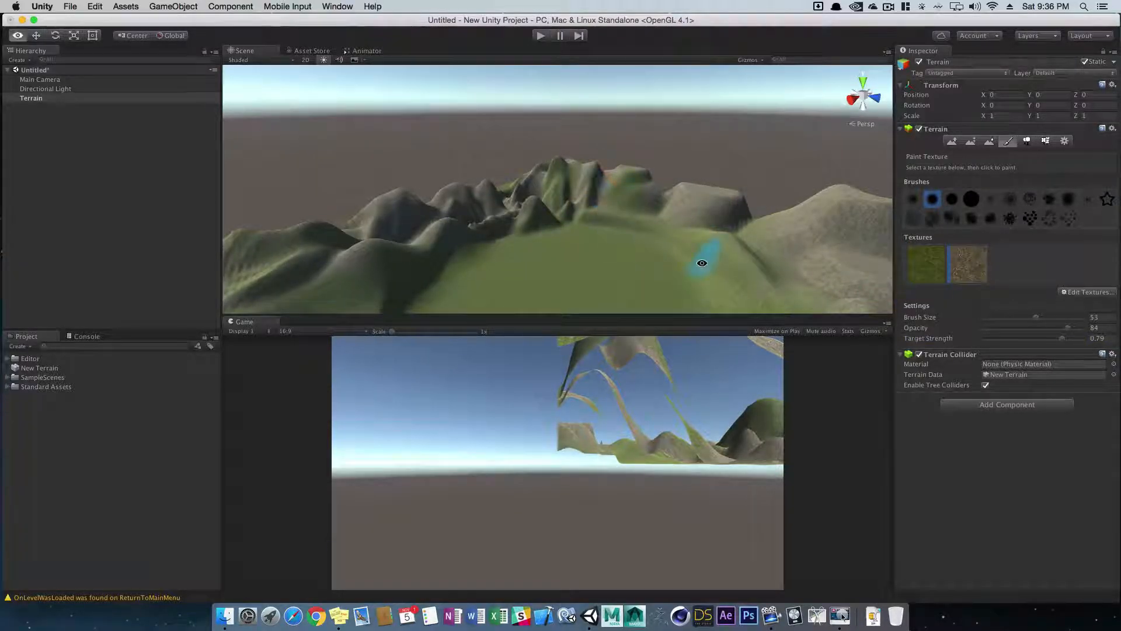
# Examine the blended grass and dirt textures on the basin and the surrounding mountains from all sides
pyautogui.keyDown('alt'); pyautogui.moveTo(701, 250); pyautogui.dragTo(533, 278); pyautogui.keyUp('alt')
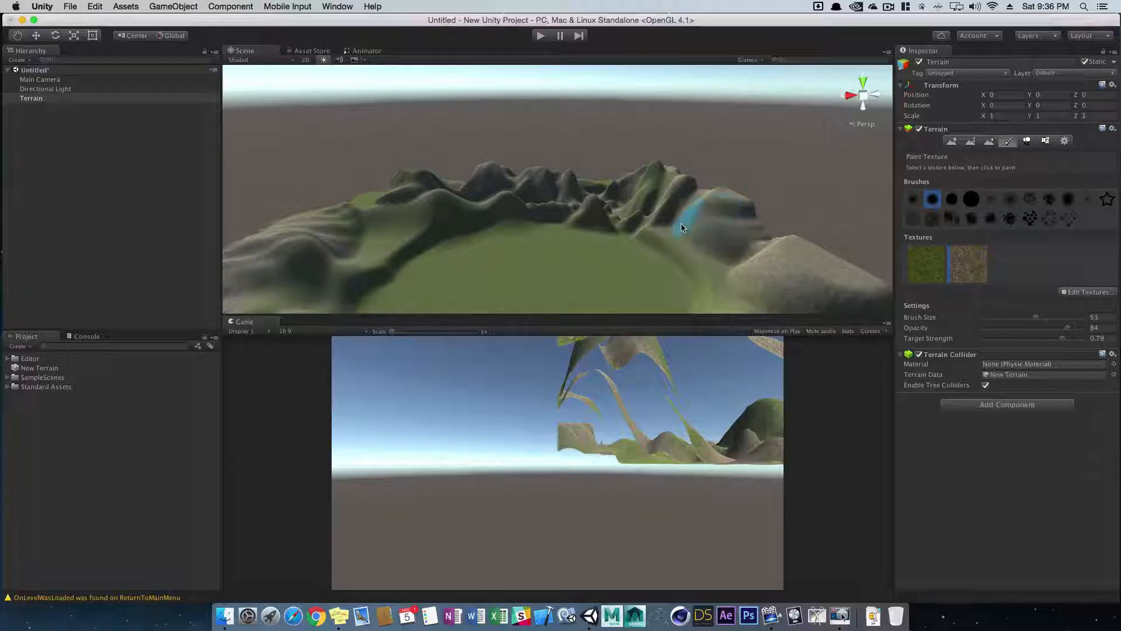
pyautogui.keyDown('alt'); pyautogui.moveTo(636, 308); pyautogui.dragTo(446, 230); pyautogui.keyUp('alt')
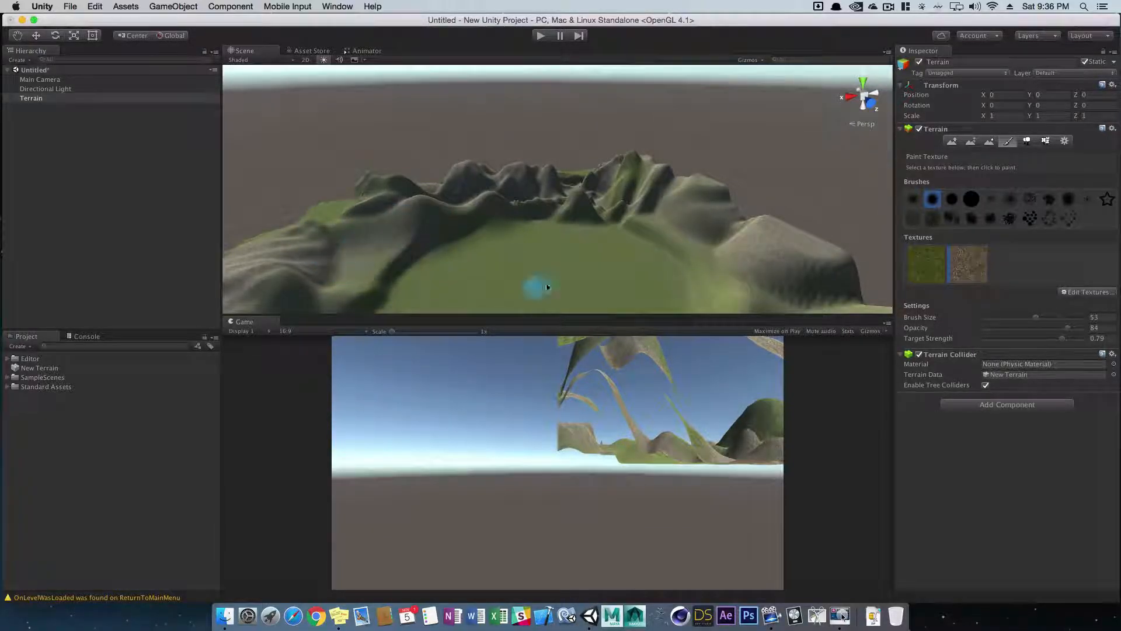
pyautogui.moveTo(600, 266)
pyautogui.keyDown('alt'); pyautogui.mouseDown()
pyautogui.moveTo(671, 288)
pyautogui.moveTo(706, 283)
pyautogui.moveTo(643, 230)
pyautogui.moveTo(593, 233)
pyautogui.moveTo(734, 208)
pyautogui.mouseUp(); pyautogui.keyUp('alt')
pyautogui.keyDown('alt'); pyautogui.moveTo(633, 188); pyautogui.dragTo(596, 166); pyautogui.keyUp('alt')
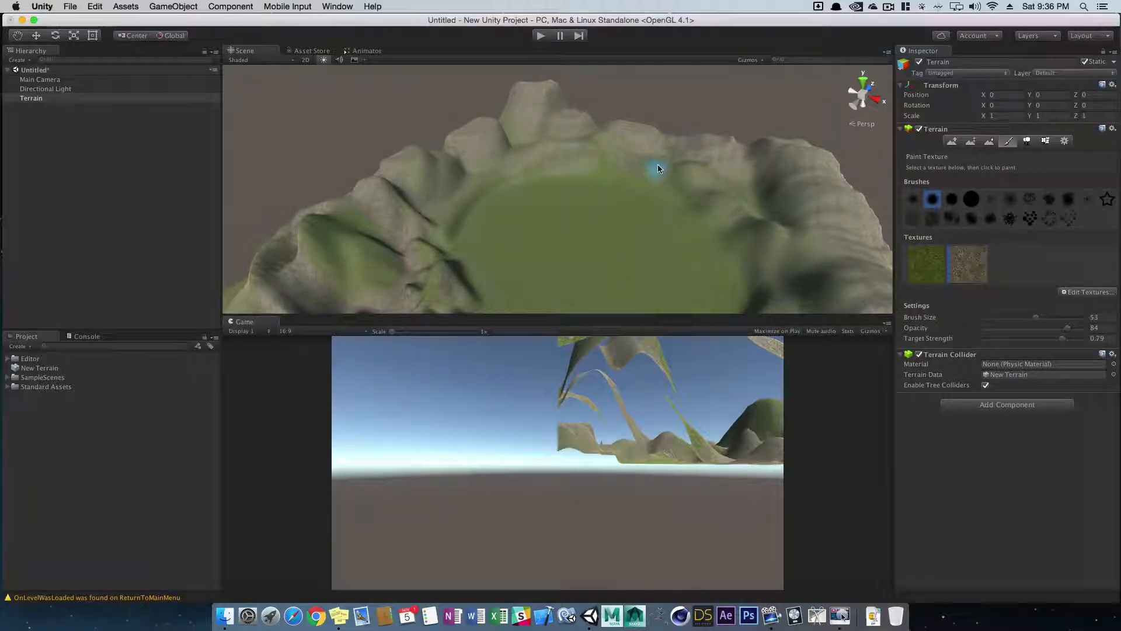
pyautogui.keyDown('alt'); pyautogui.moveTo(654, 243); pyautogui.dragTo(653, 189); pyautogui.keyUp('alt')
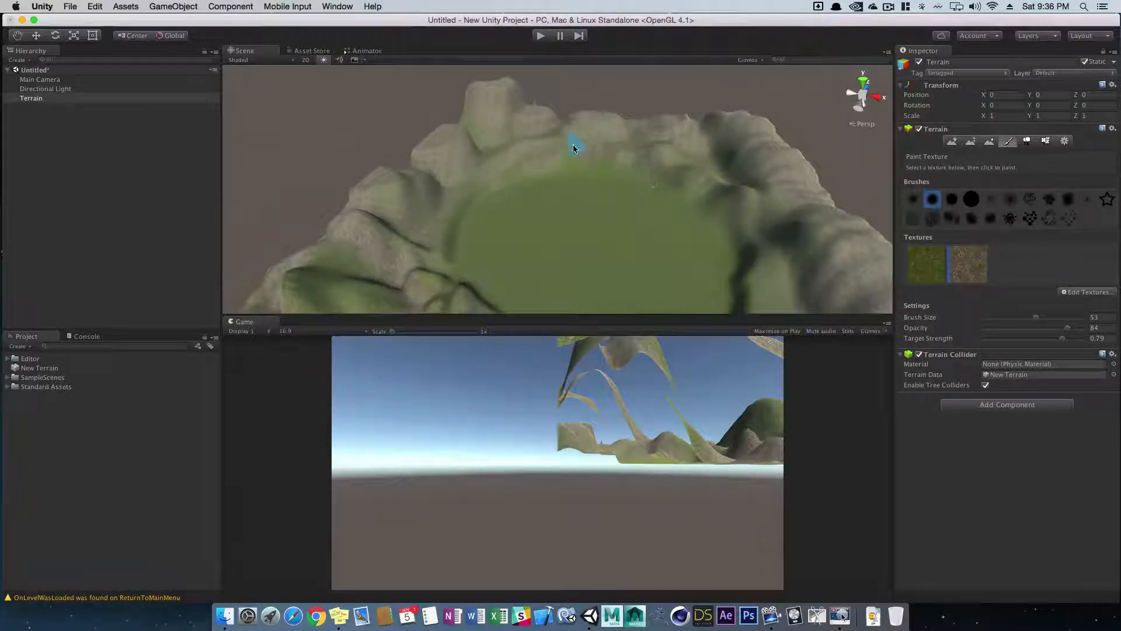
pyautogui.keyDown('alt'); pyautogui.moveTo(664, 257); pyautogui.dragTo(790, 221); pyautogui.keyUp('alt')
pyautogui.keyDown('alt'); pyautogui.moveTo(638, 263); pyautogui.dragTo(676, 250); pyautogui.keyUp('alt')
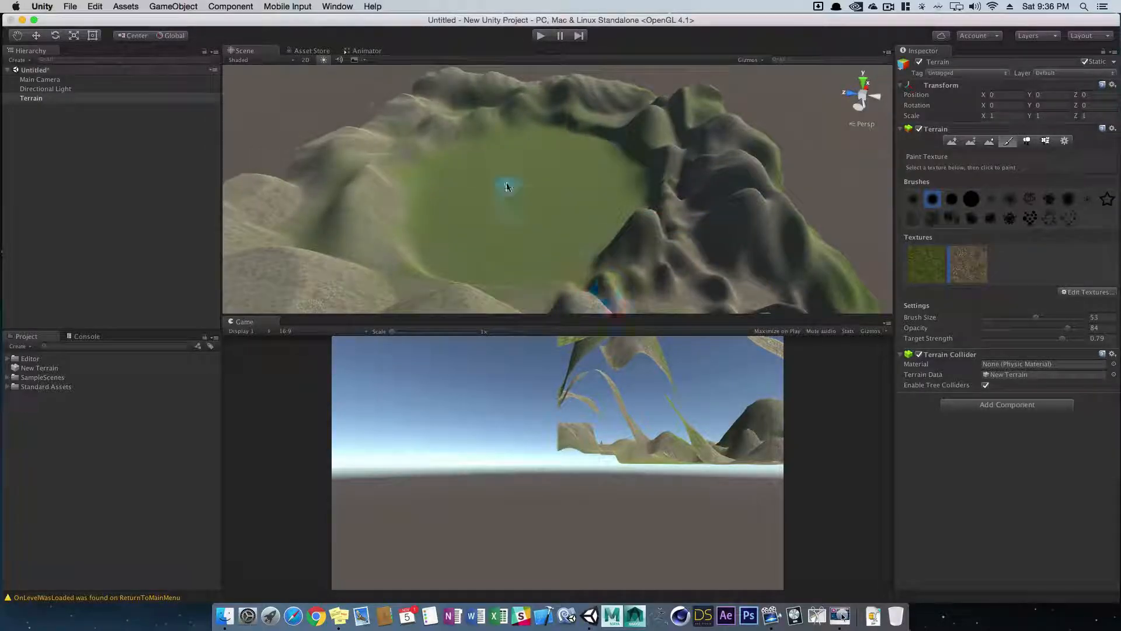
pyautogui.keyDown('alt'); pyautogui.moveTo(508, 183); pyautogui.dragTo(689, 186); pyautogui.keyUp('alt')
pyautogui.keyDown('alt'); pyautogui.moveTo(501, 238); pyautogui.dragTo(670, 213); pyautogui.keyUp('alt')
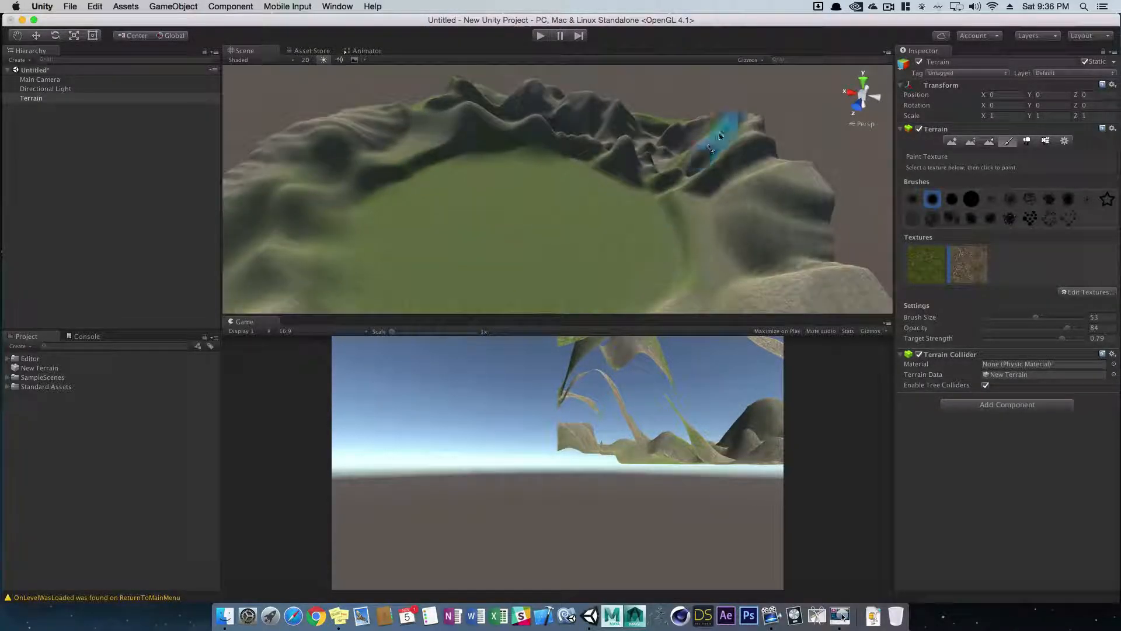
pyautogui.keyDown('alt'); pyautogui.moveTo(465, 238); pyautogui.dragTo(531, 235); pyautogui.keyUp('alt')
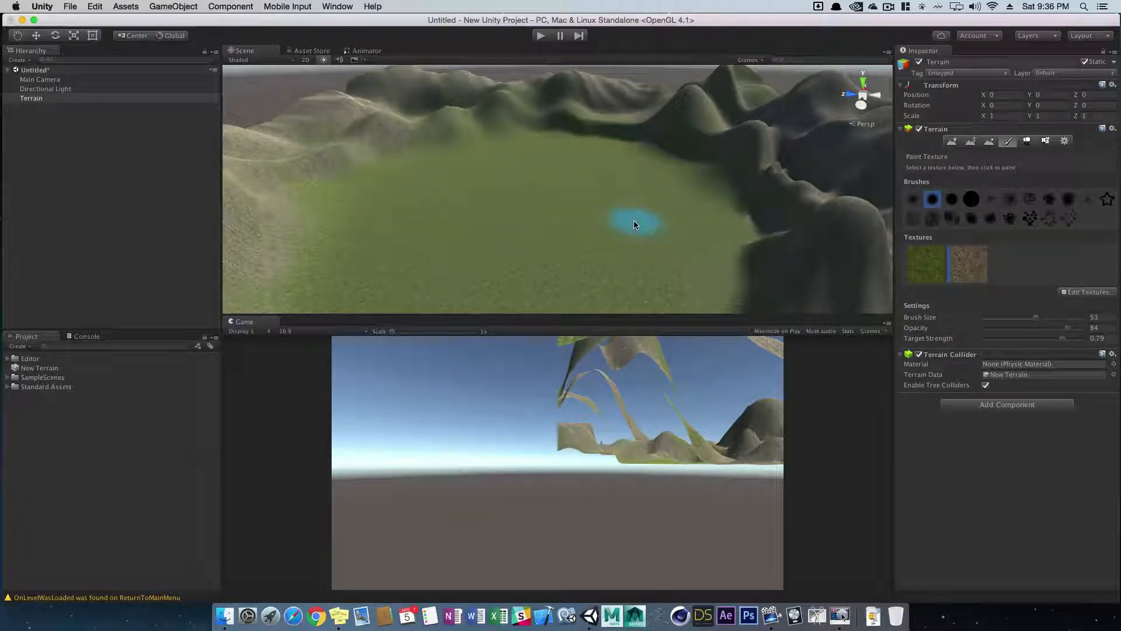
# Switch the terrain to tree placement, start adding a tree, and browse the game objects available as its prefab
pyautogui.click(1029, 142)
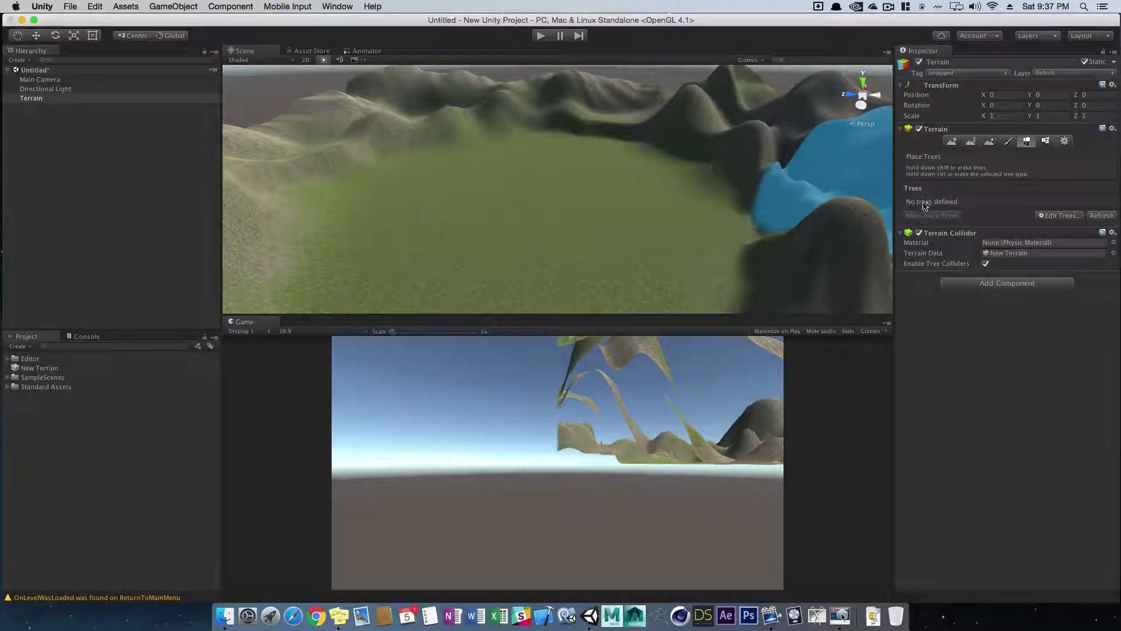
pyautogui.click(1060, 216)
pyautogui.click(1054, 222)
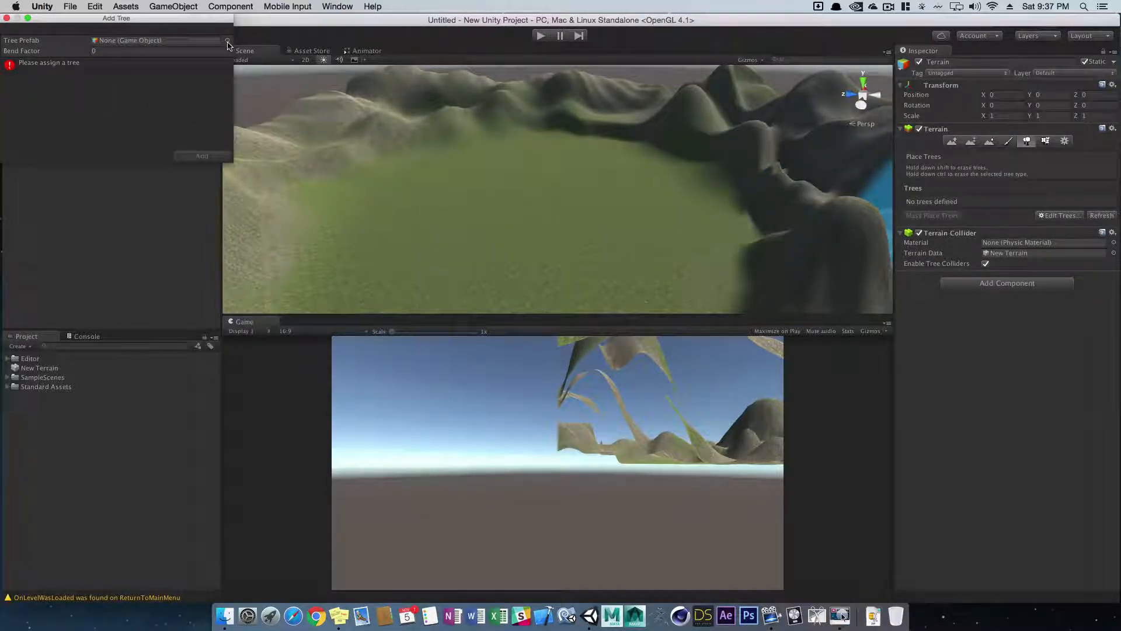
pyautogui.click(227, 42)
pyautogui.moveTo(552, 102); pyautogui.dragTo(532, 393)
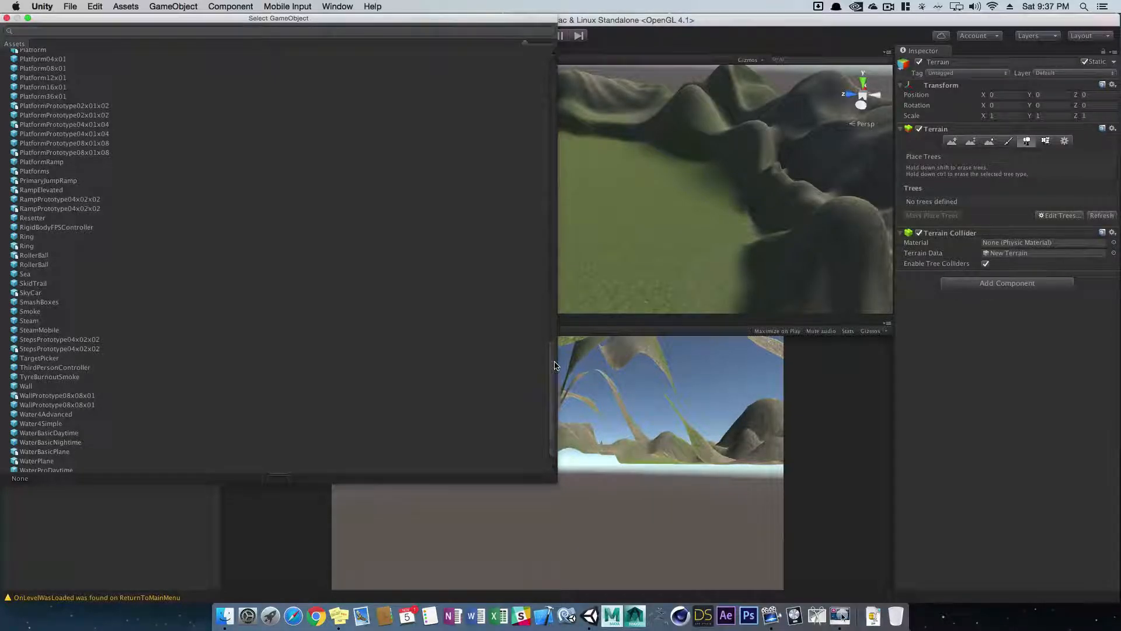
pyautogui.moveTo(555, 365); pyautogui.dragTo(555, 314)
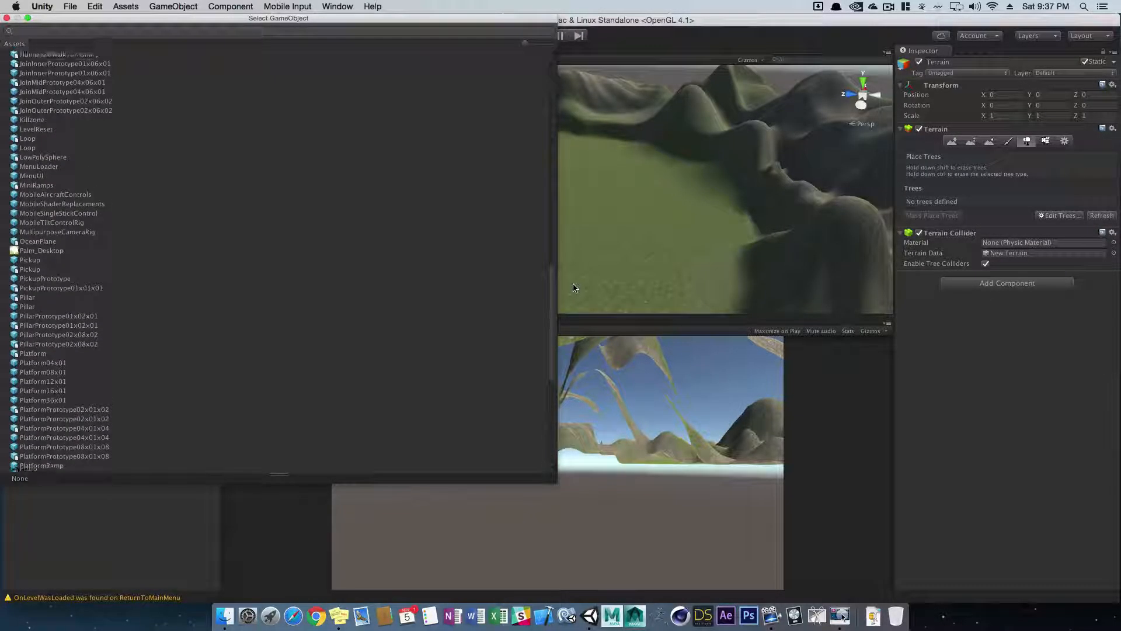
pyautogui.moveTo(577, 254); pyautogui.dragTo(599, 91)
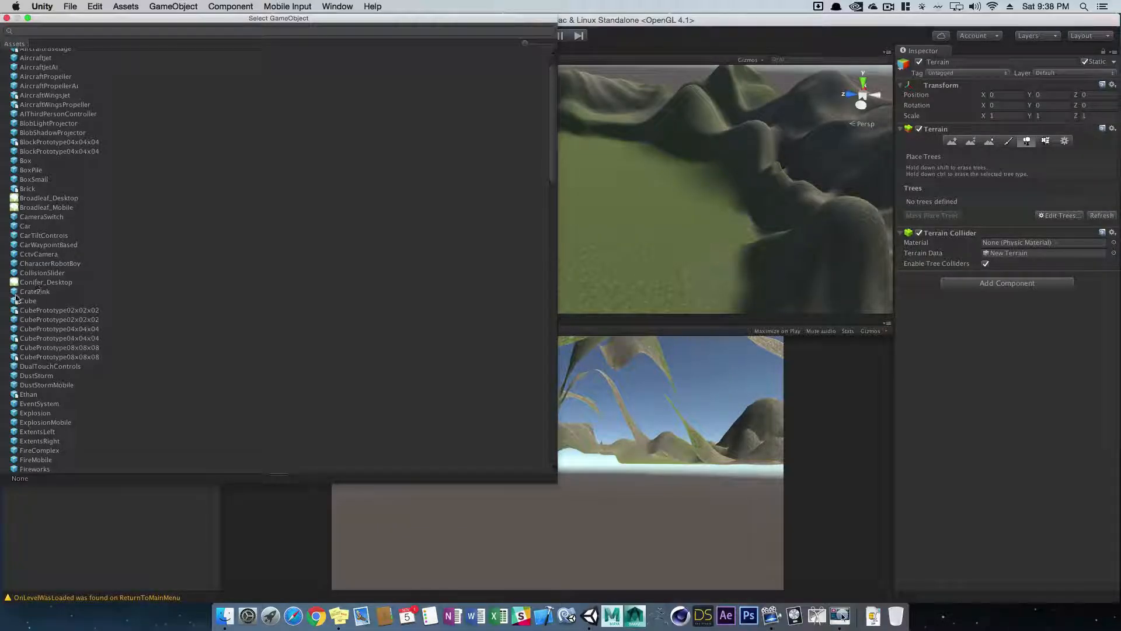
# Choose the Broadleaf_Mobile prefab for the new tree after checking Conifer_Desktop and Broadleaf_Desktop
pyautogui.click(52, 283)
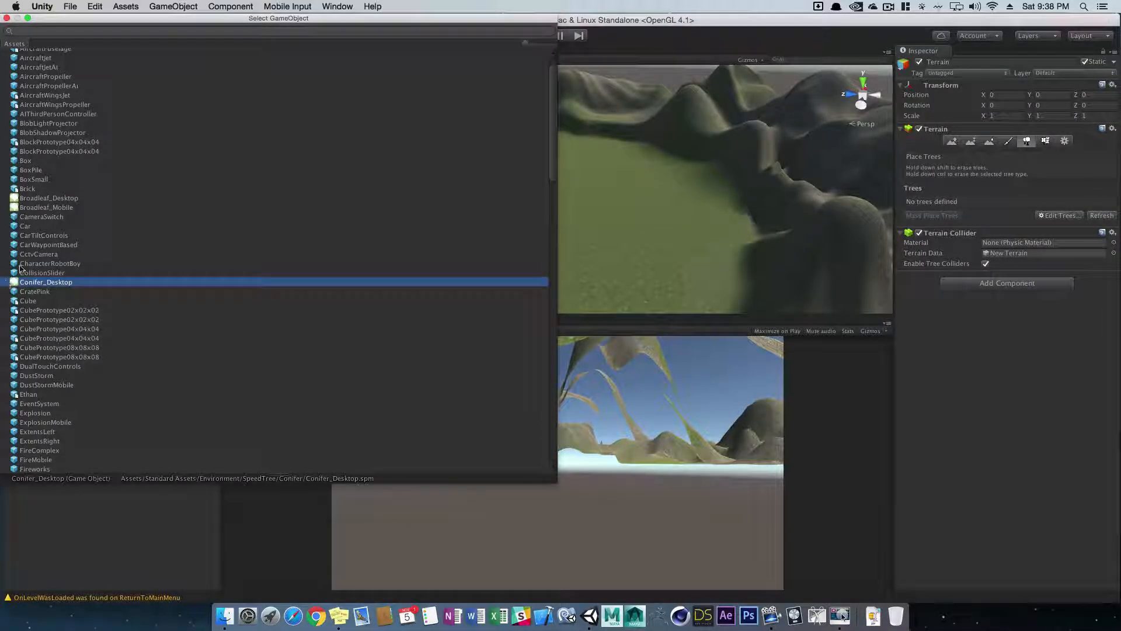
pyautogui.click(54, 199)
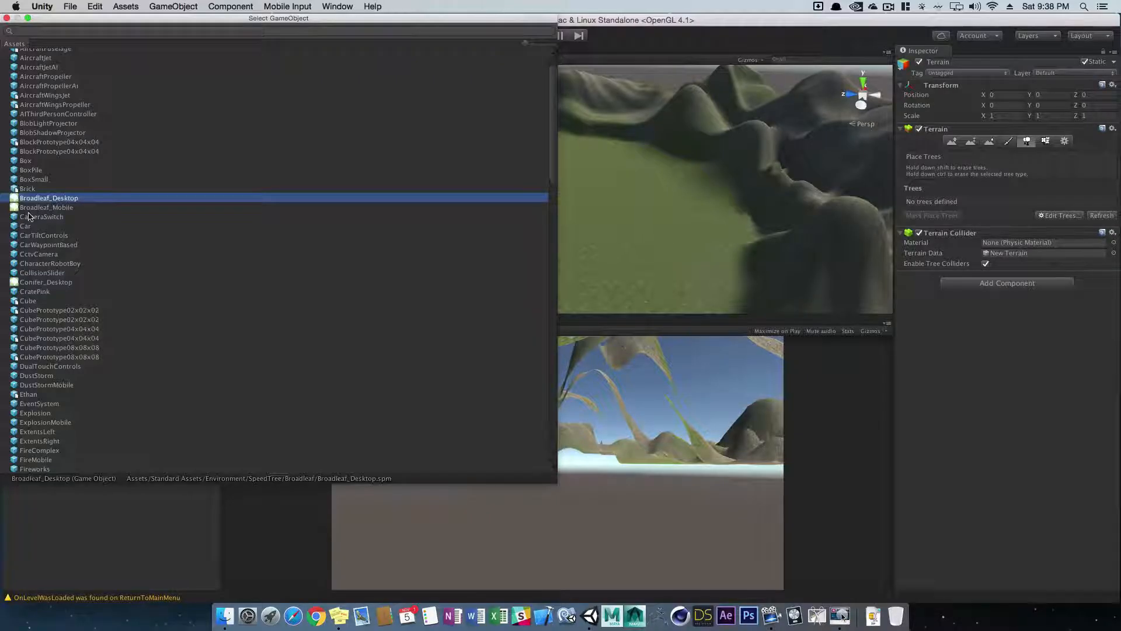
pyautogui.click(27, 209)
pyautogui.doubleClick(42, 209)
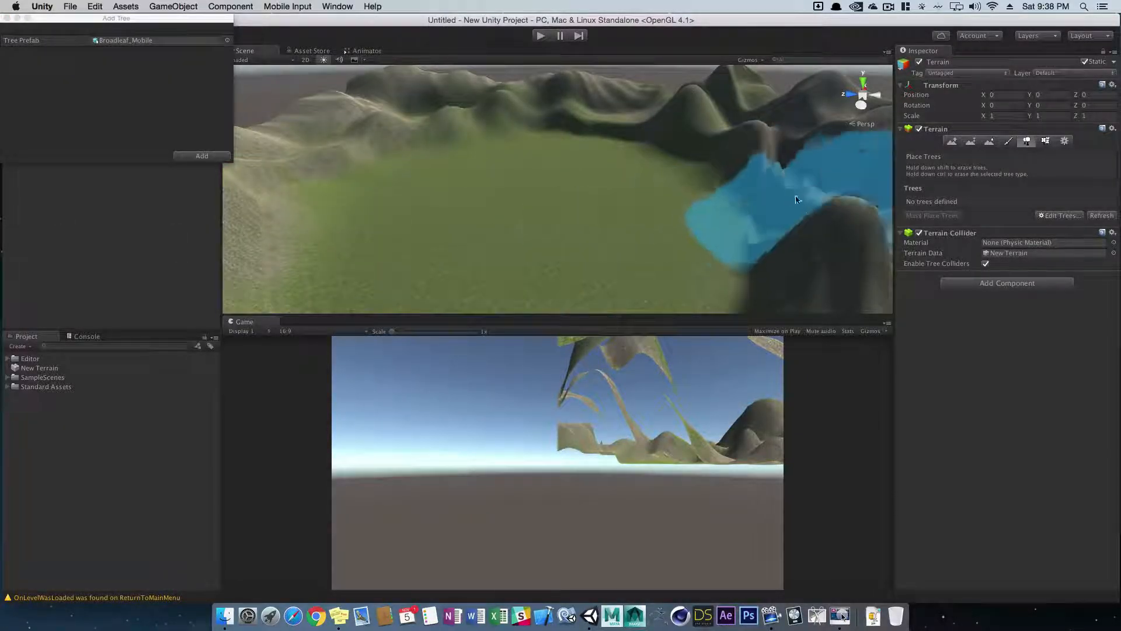
# Add the Broadleaf_Mobile prefab to the terrain's tree types
pyautogui.click(1060, 215)
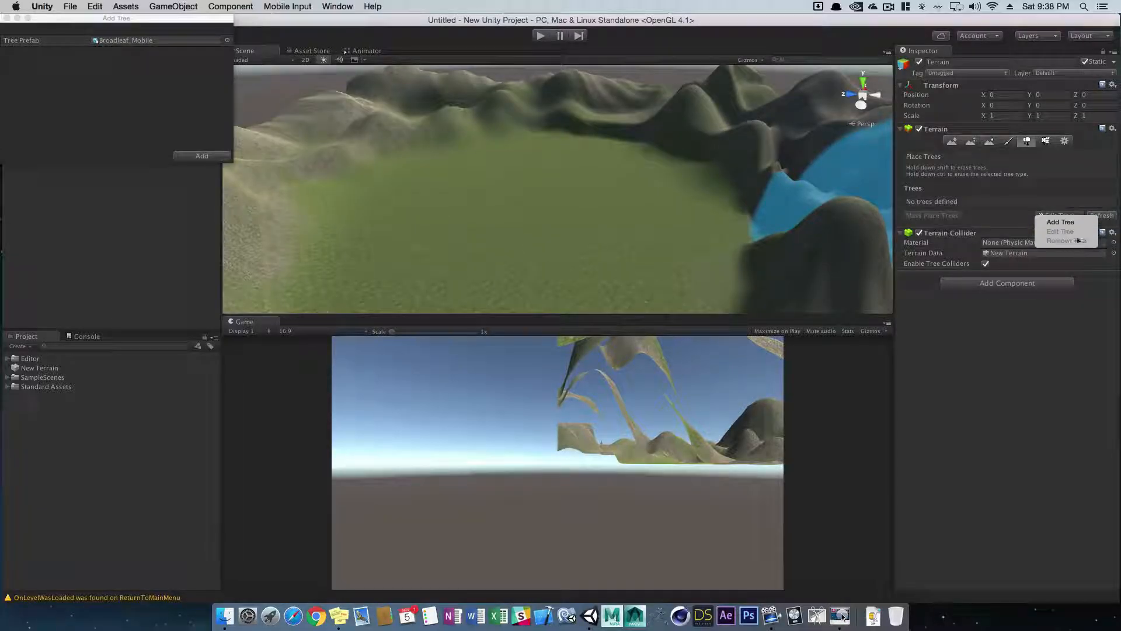
pyautogui.click(1060, 222)
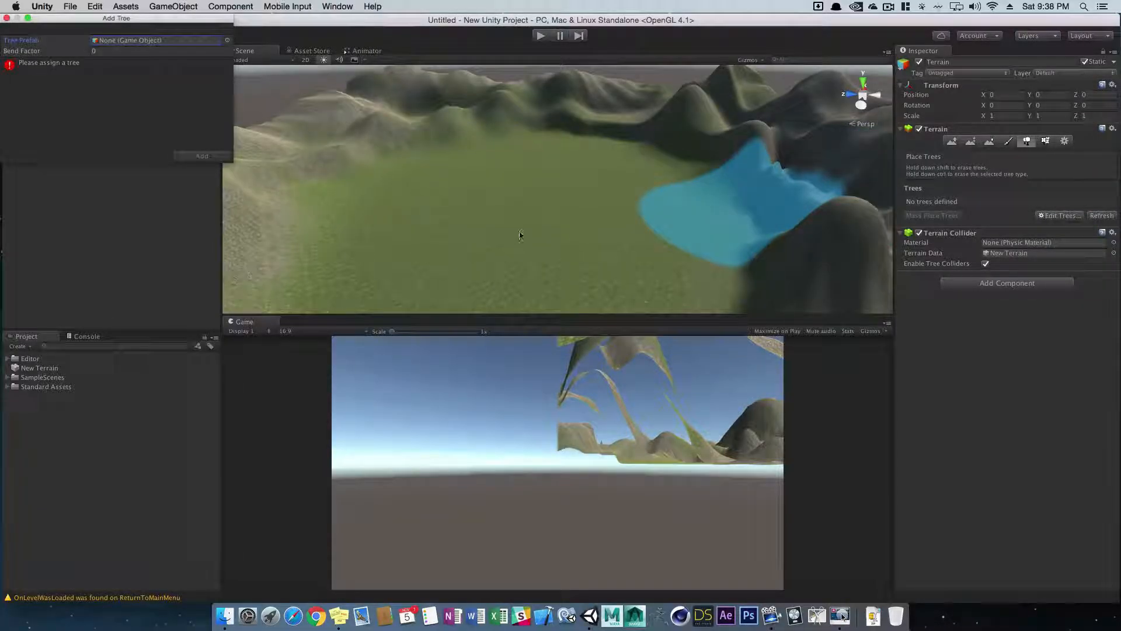
pyautogui.click(212, 41)
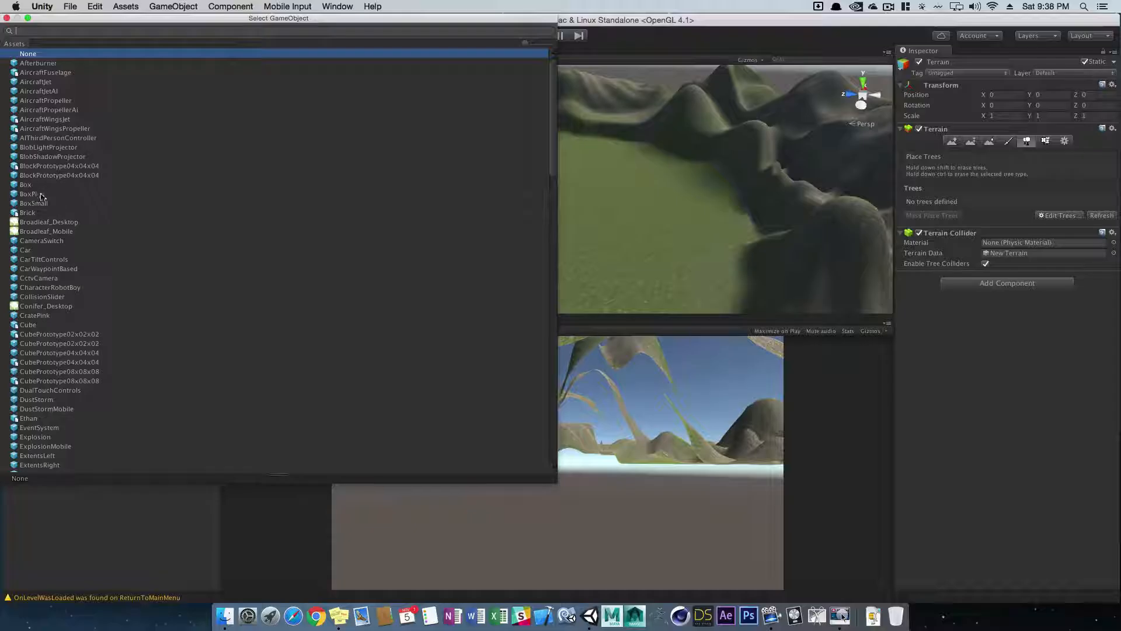
pyautogui.doubleClick(58, 232)
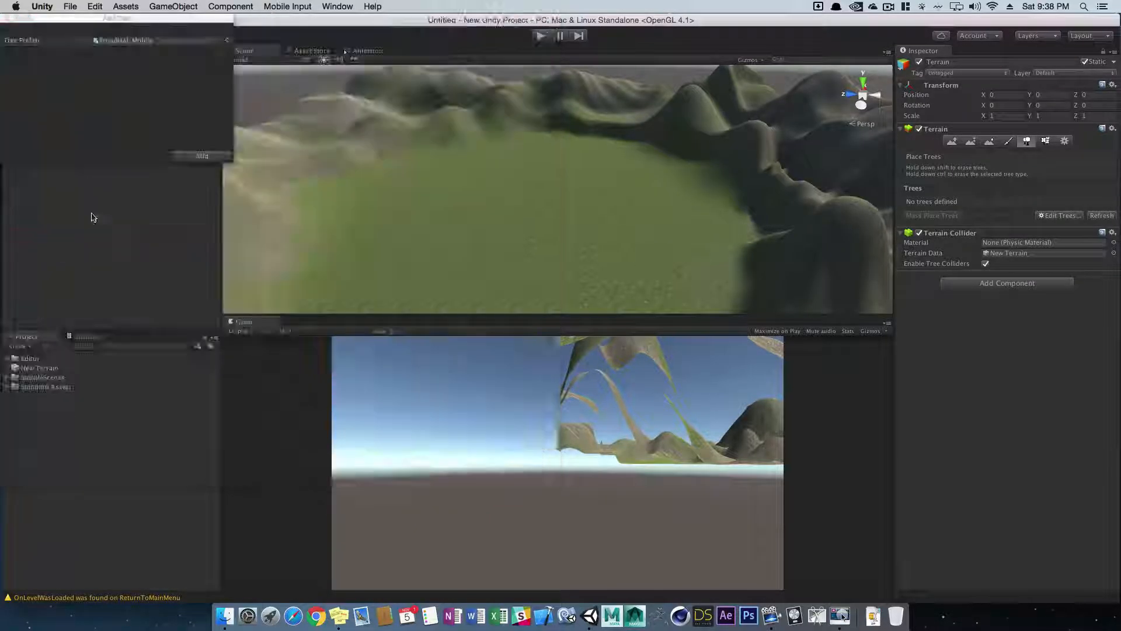
pyautogui.click(204, 158)
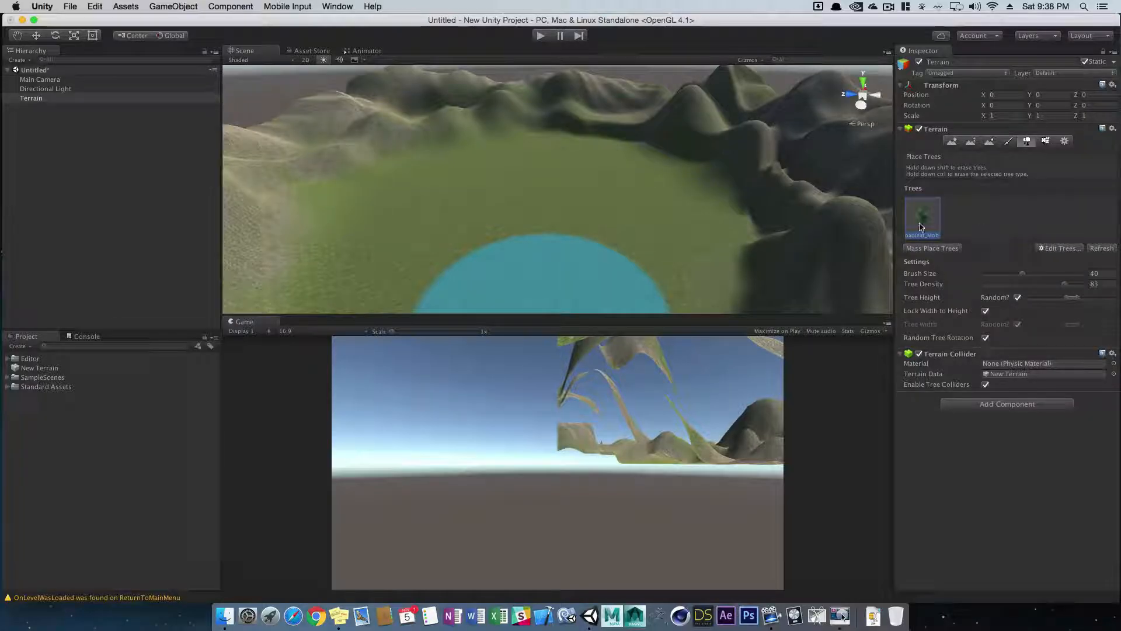
# Plant a dense cluster of broadleaf trees on the basin floor with brush size 40 and tree density 83
pyautogui.click(485, 205)
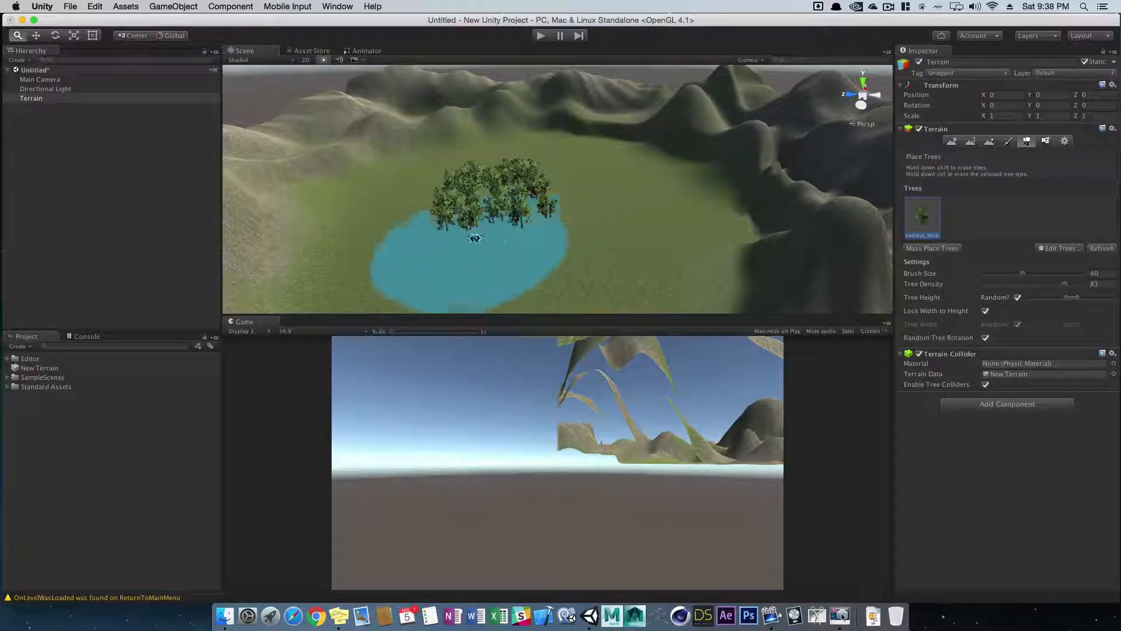
pyautogui.scroll(2, 530, 241)
pyautogui.keyDown('alt'); pyautogui.scroll(8, 519, 229); pyautogui.keyUp('alt')
pyautogui.keyDown('alt'); pyautogui.moveTo(518, 228); pyautogui.dragTo(522, 180); pyautogui.keyUp('alt')
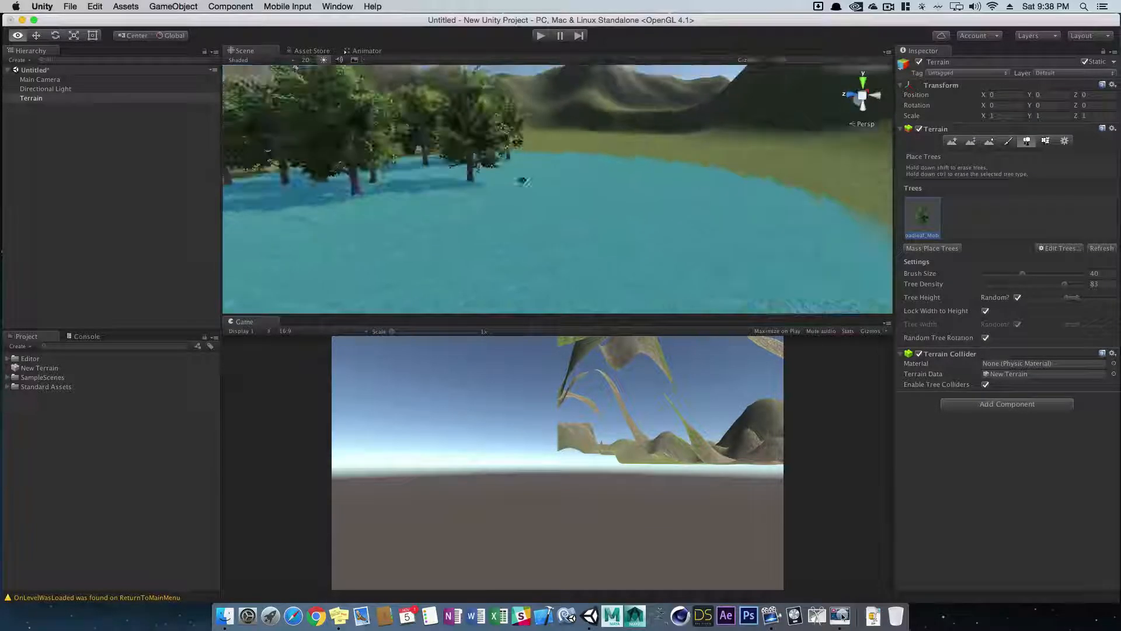
pyautogui.keyDown('alt'); pyautogui.scroll(5, 522, 180); pyautogui.keyUp('alt')
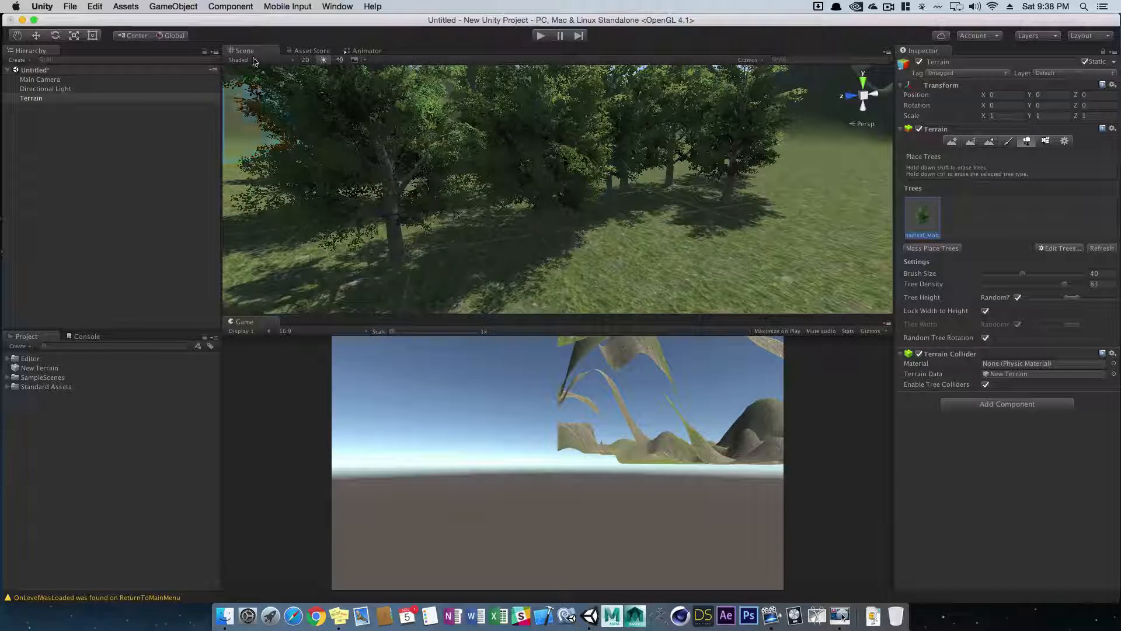
# Inspect the tree cluster's geometry in Wireframe shading and return the scene view to Shaded
pyautogui.click(242, 60)
pyautogui.click(254, 88)
pyautogui.keyDown('alt'); pyautogui.moveTo(885, 262); pyautogui.dragTo(777, 248, button='right'); pyautogui.keyUp('alt')
pyautogui.keyDown('alt'); pyautogui.moveTo(777, 248); pyautogui.dragTo(701, 237); pyautogui.keyUp('alt')
pyautogui.keyDown('alt'); pyautogui.moveTo(701, 236); pyautogui.dragTo(809, 230, button='right'); pyautogui.keyUp('alt')
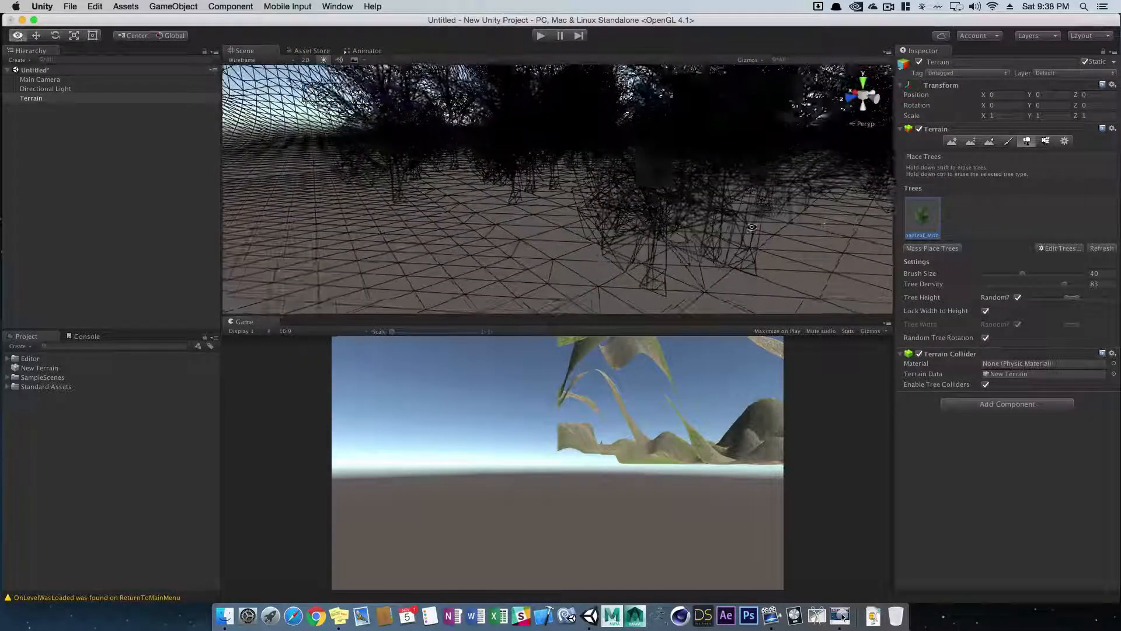
pyautogui.keyDown('alt'); pyautogui.moveTo(809, 230); pyautogui.dragTo(765, 228); pyautogui.keyUp('alt')
pyautogui.keyDown('alt'); pyautogui.moveTo(765, 228); pyautogui.dragTo(643, 222, button='right'); pyautogui.keyUp('alt')
pyautogui.keyDown('alt'); pyautogui.moveTo(643, 222); pyautogui.dragTo(596, 217); pyautogui.keyUp('alt')
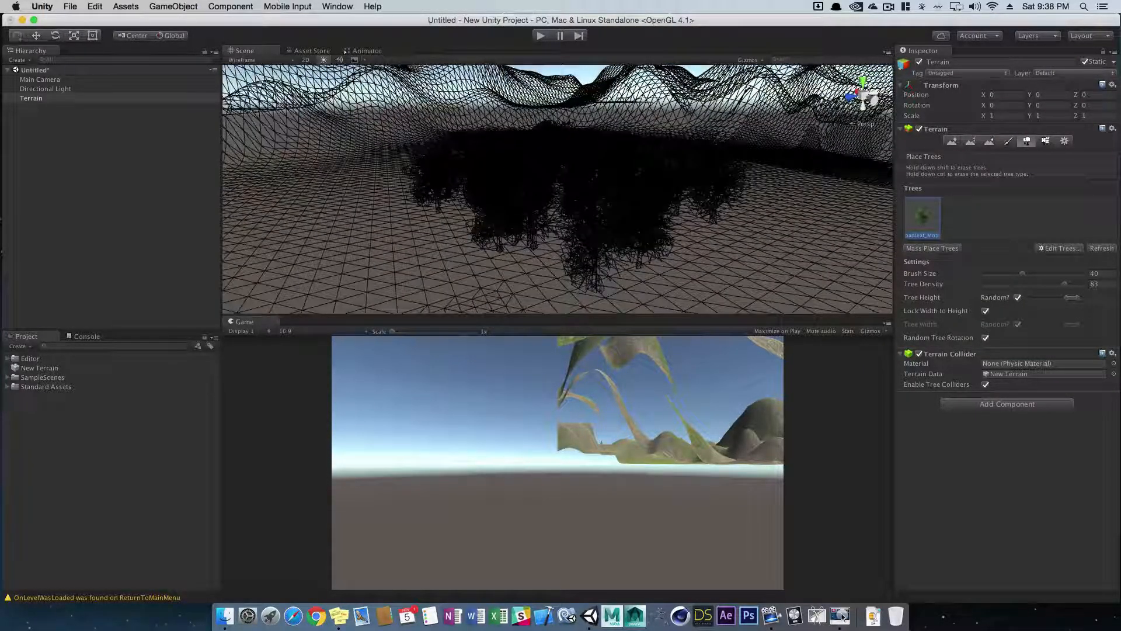
pyautogui.click(243, 60)
pyautogui.click(250, 79)
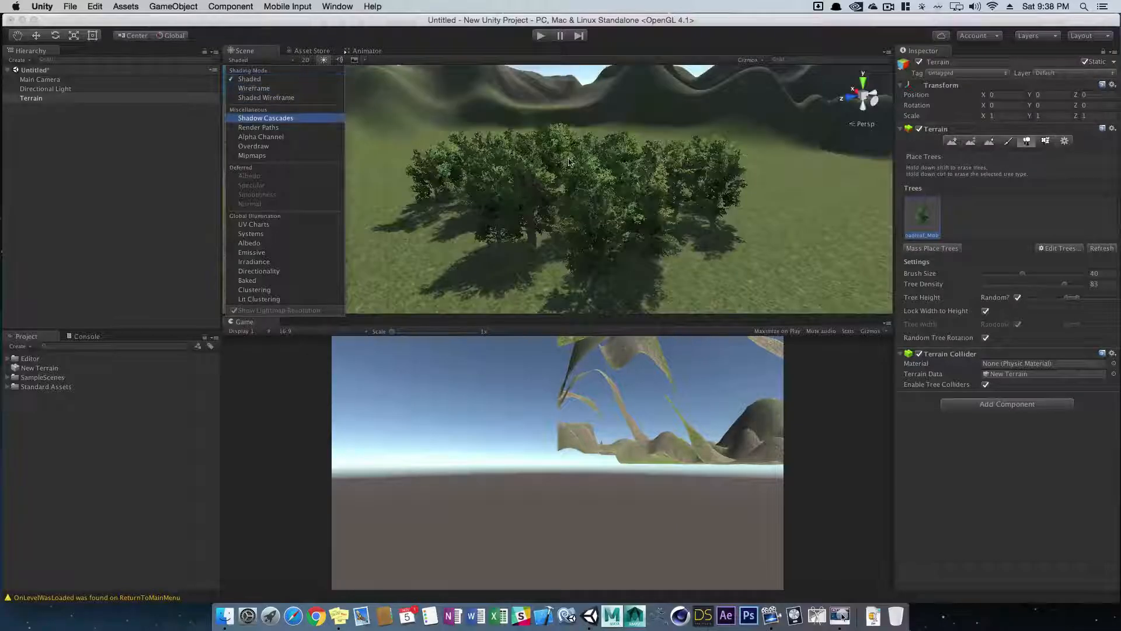
# Erase the tree cluster and plant sparser broadleaf trees across the basin floor with tree density 42
pyautogui.keyDown('shift'); pyautogui.click(576, 183); pyautogui.keyUp('shift')
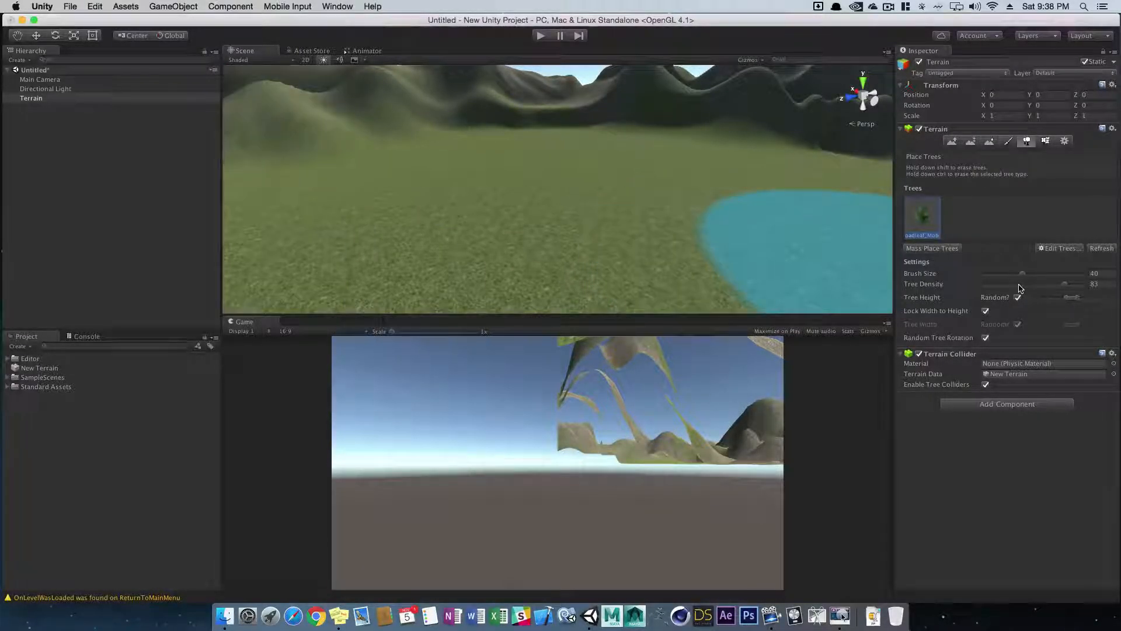
pyautogui.click(602, 188)
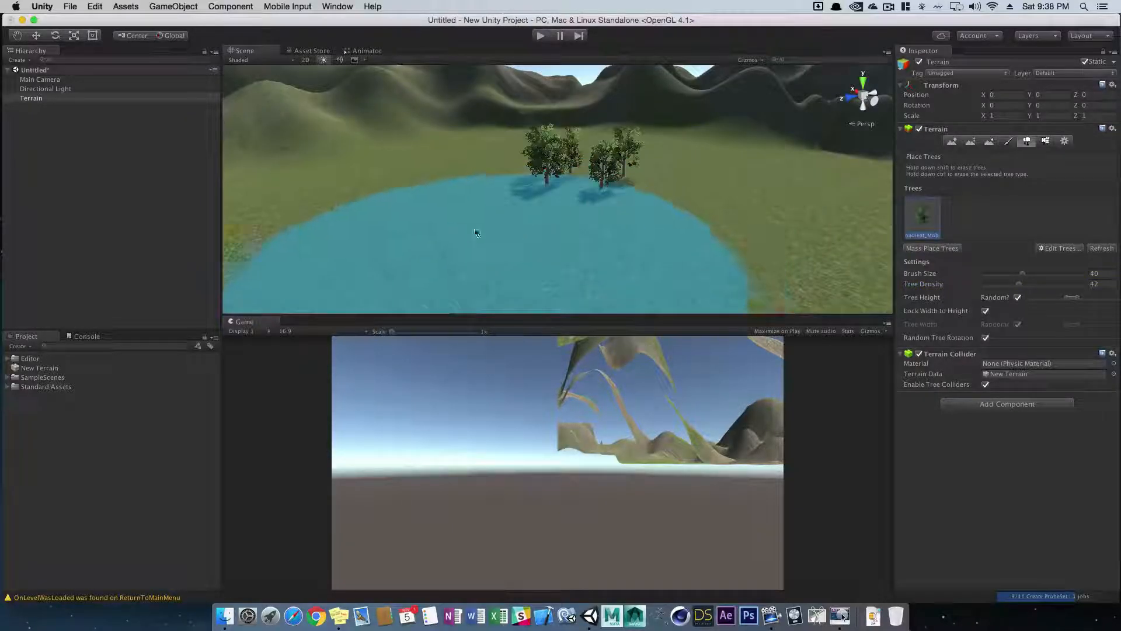
pyautogui.click(411, 228)
pyautogui.click(712, 228)
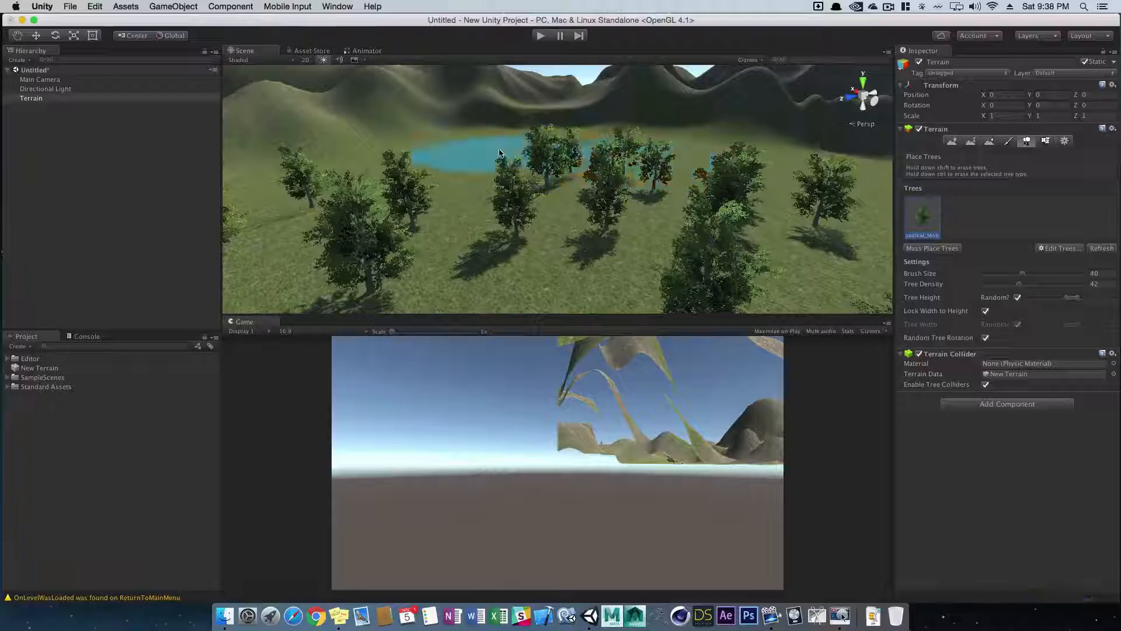
# Plant more sparse broadleaf trees toward the far edge and side of the basin floor
pyautogui.click(483, 139)
pyautogui.scroll(-5, 651, 203)
pyautogui.keyDown('alt'); pyautogui.moveTo(619, 200); pyautogui.dragTo(689, 241); pyautogui.keyUp('alt')
pyautogui.click(597, 146)
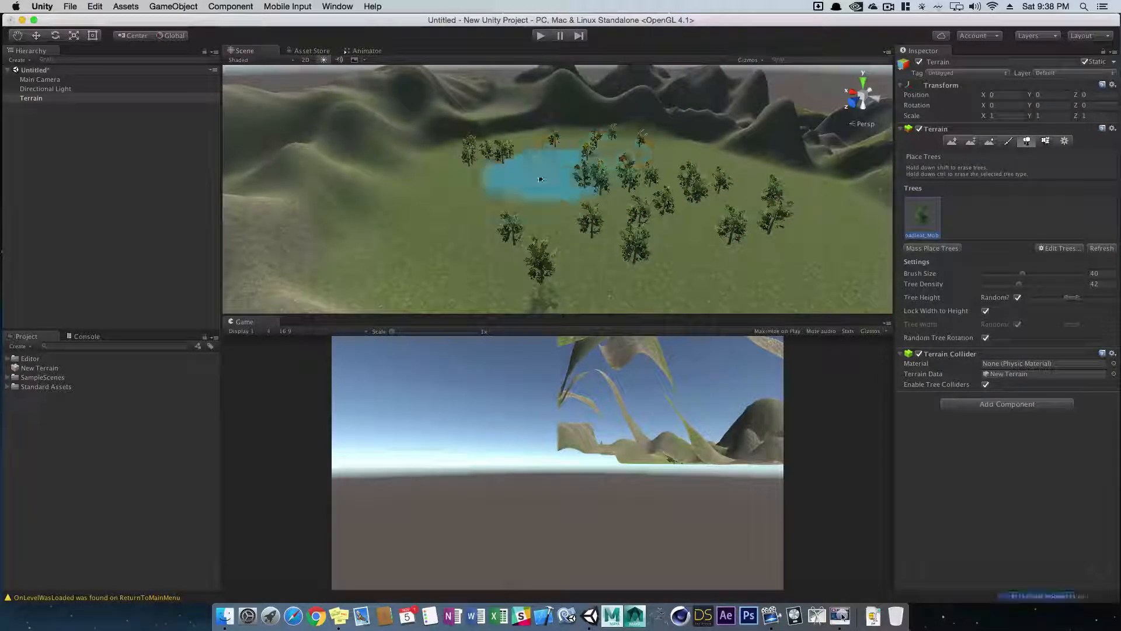
pyautogui.click(467, 217)
# Turn off random tree height, set the tree height to 1.72, and plant a group of tall trees near the basin's edge
pyautogui.moveTo(691, 243)
pyautogui.keyDown('alt'); pyautogui.mouseDown()
pyautogui.moveTo(588, 208)
pyautogui.moveTo(691, 230)
pyautogui.moveTo(738, 212)
pyautogui.moveTo(668, 221)
pyautogui.moveTo(836, 228)
pyautogui.mouseUp(); pyautogui.keyUp('alt')
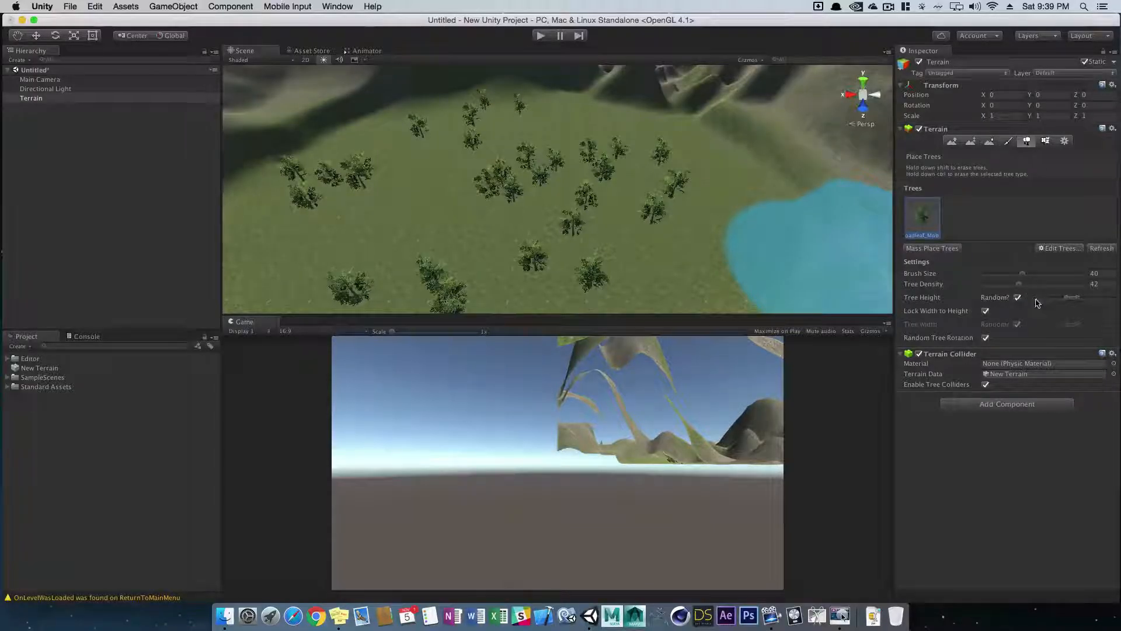
pyautogui.click(1018, 299)
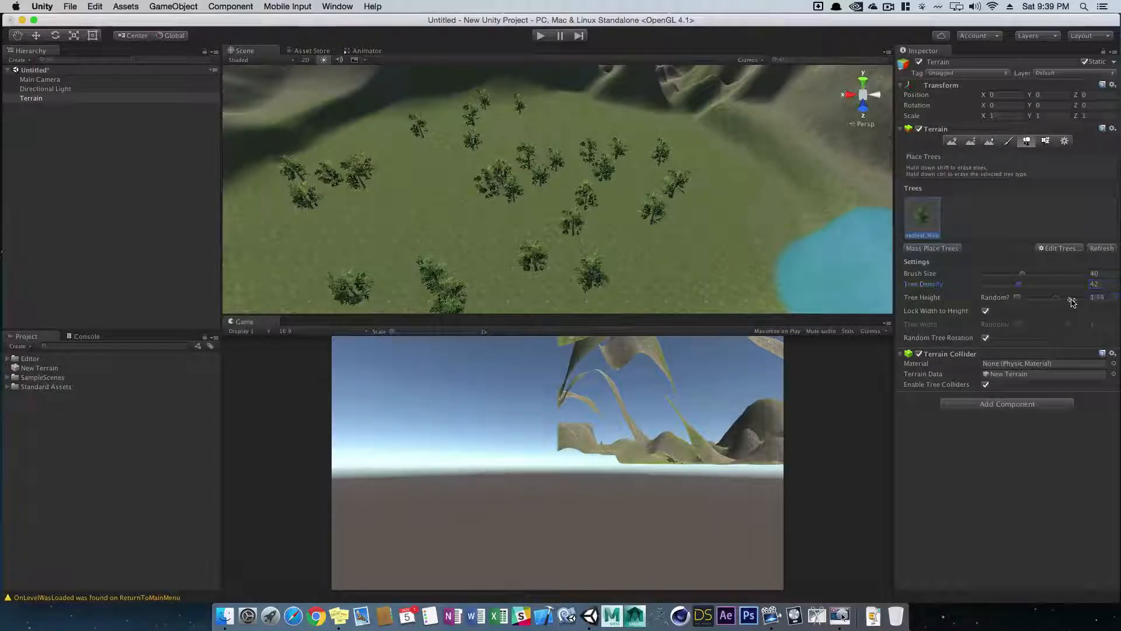
pyautogui.moveTo(1073, 302); pyautogui.dragTo(1077, 302)
pyautogui.click(700, 235)
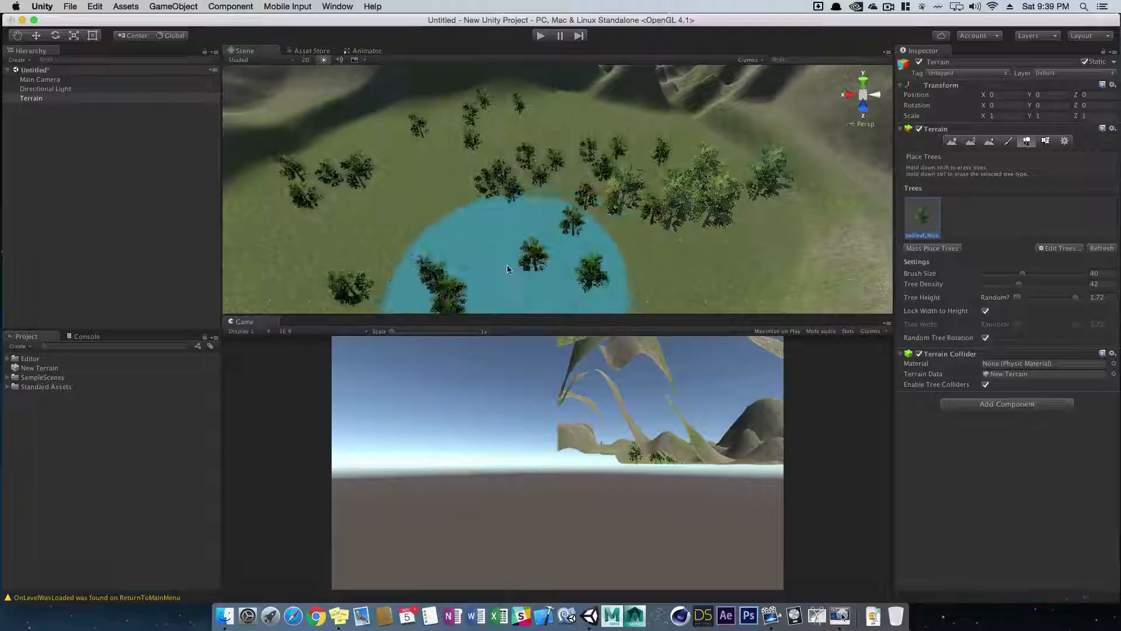
# Set the tree height to 0.18 and plant a patch of miniature trees among the existing ones
pyautogui.click(1033, 299)
pyautogui.click(435, 221)
pyautogui.moveTo(526, 248)
pyautogui.keyDown('alt'); pyautogui.mouseDown(button='right')
pyautogui.moveTo(544, 248)
pyautogui.moveTo(460, 223)
pyautogui.moveTo(362, 227)
pyautogui.mouseUp(button='right'); pyautogui.keyUp('alt')
pyautogui.moveTo(362, 227)
pyautogui.keyDown('alt'); pyautogui.mouseDown()
pyautogui.moveTo(496, 264)
pyautogui.moveTo(460, 220)
pyautogui.moveTo(560, 199)
pyautogui.moveTo(526, 202)
pyautogui.moveTo(561, 175)
pyautogui.moveTo(574, 187)
pyautogui.mouseUp(); pyautogui.keyUp('alt')
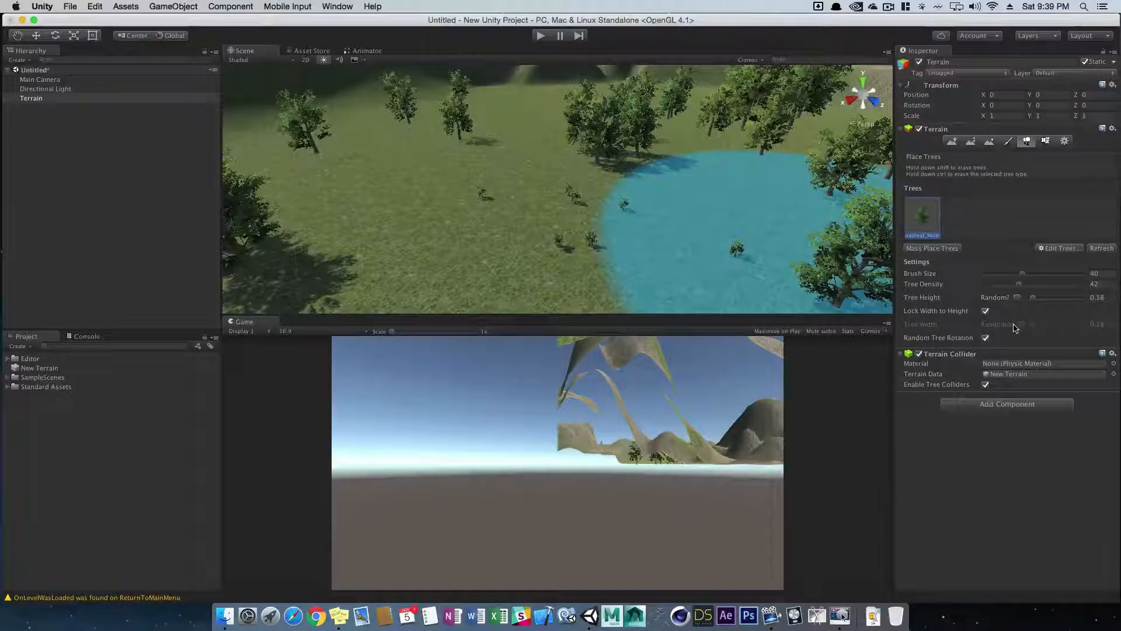
# Unlock the tree width from the height, set the width to 1.89, and plant low, very wide trees across the basin floor
pyautogui.click(987, 313)
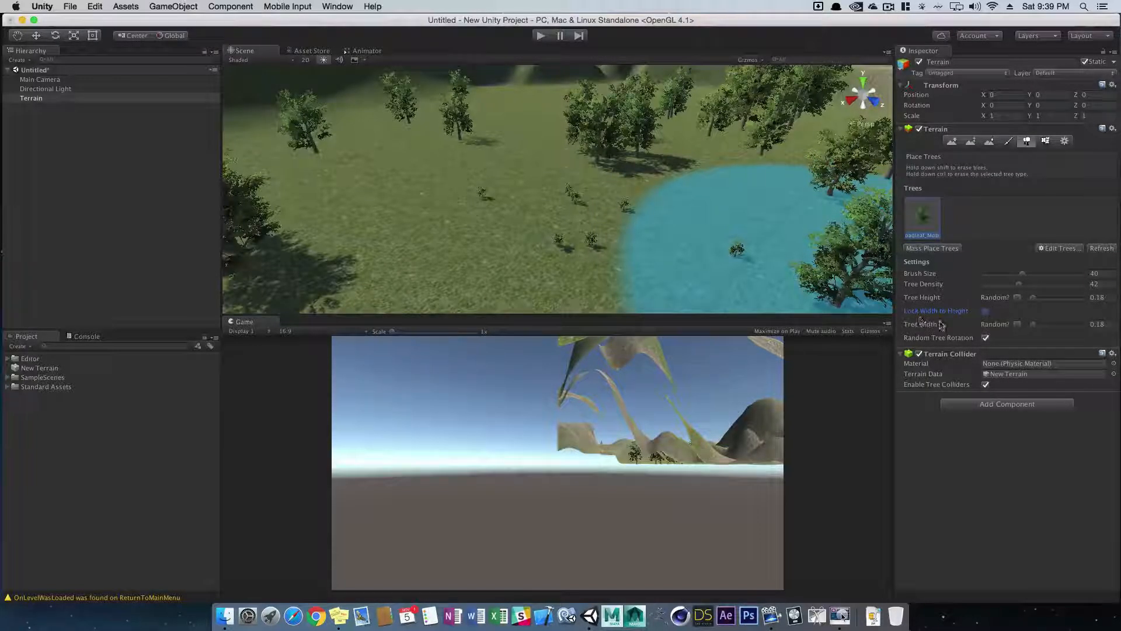
pyautogui.moveTo(1050, 330); pyautogui.dragTo(1080, 325)
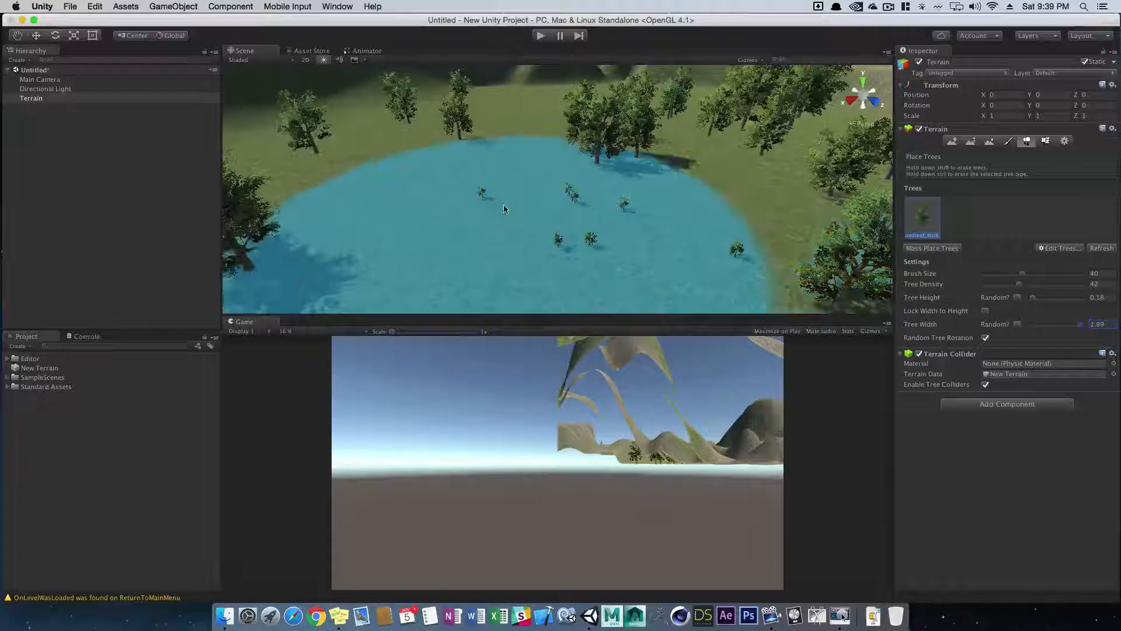
pyautogui.click(504, 204)
pyautogui.keyDown('alt'); pyautogui.moveTo(719, 252); pyautogui.dragTo(651, 232); pyautogui.keyUp('alt')
pyautogui.keyDown('alt'); pyautogui.scroll(10, 652, 233); pyautogui.keyUp('alt')
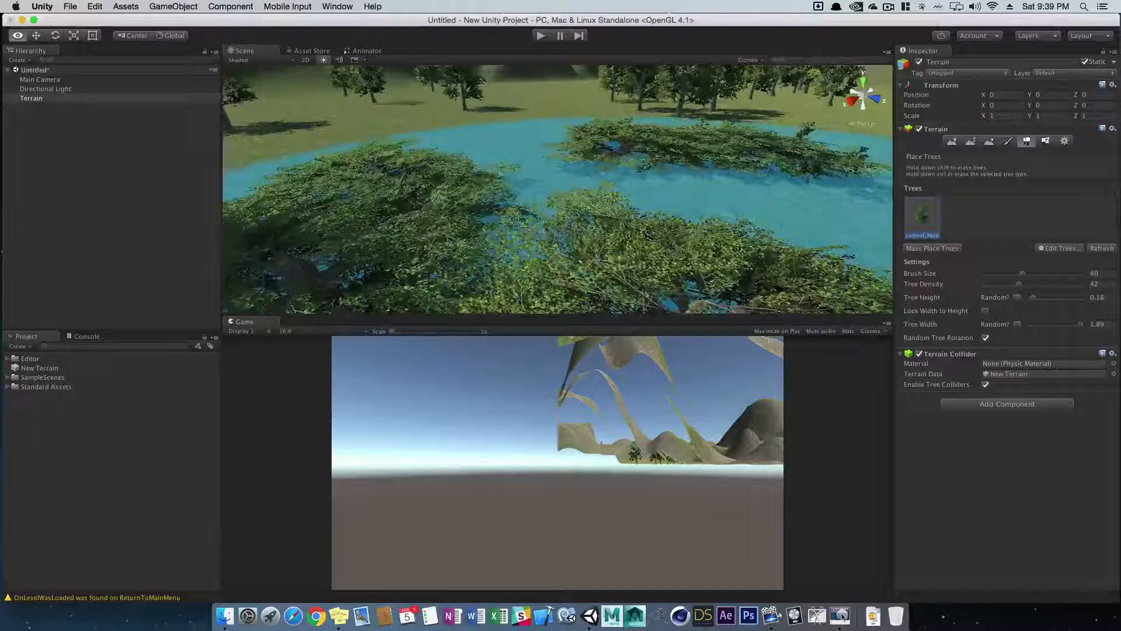
pyautogui.keyDown('alt'); pyautogui.scroll(-10, 734, 238); pyautogui.keyUp('alt')
pyautogui.moveTo(725, 248)
pyautogui.keyDown('alt'); pyautogui.mouseDown()
pyautogui.moveTo(512, 184)
pyautogui.moveTo(672, 235)
pyautogui.moveTo(610, 188)
pyautogui.moveTo(424, 182)
pyautogui.moveTo(473, 178)
pyautogui.mouseUp(); pyautogui.keyUp('alt')
pyautogui.click(543, 137)
# Mass-place broadleaf trees over the whole terrain, including the surrounding mountains
pyautogui.keyDown('alt'); pyautogui.moveTo(585, 181); pyautogui.dragTo(838, 257, button='right'); pyautogui.keyUp('alt')
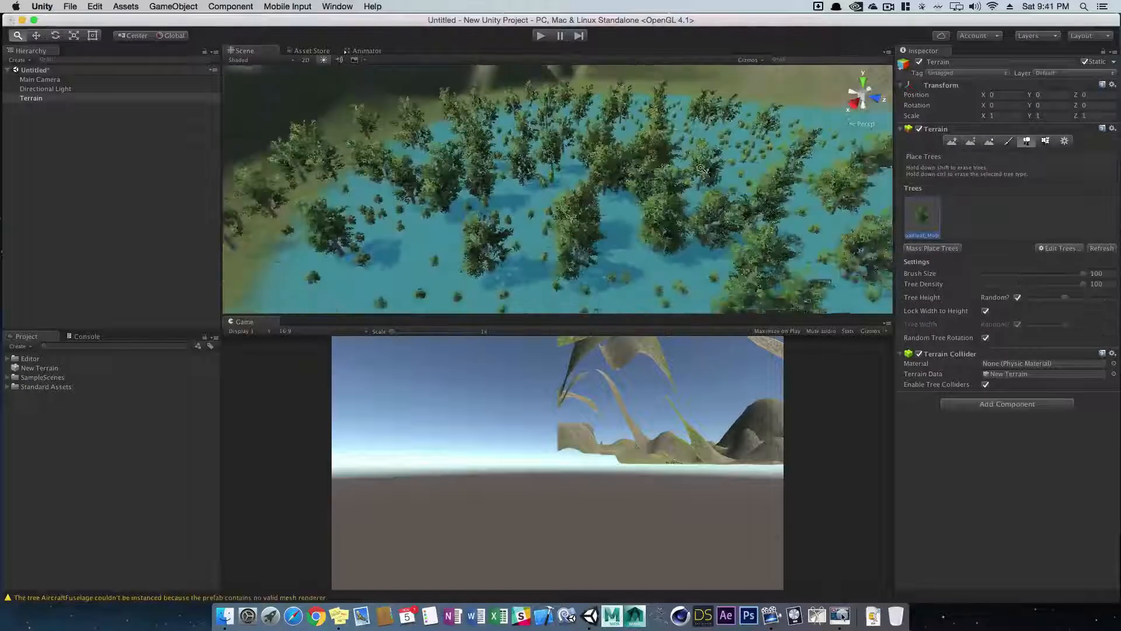
pyautogui.keyDown('alt'); pyautogui.moveTo(643, 175); pyautogui.dragTo(663, 194); pyautogui.keyUp('alt')
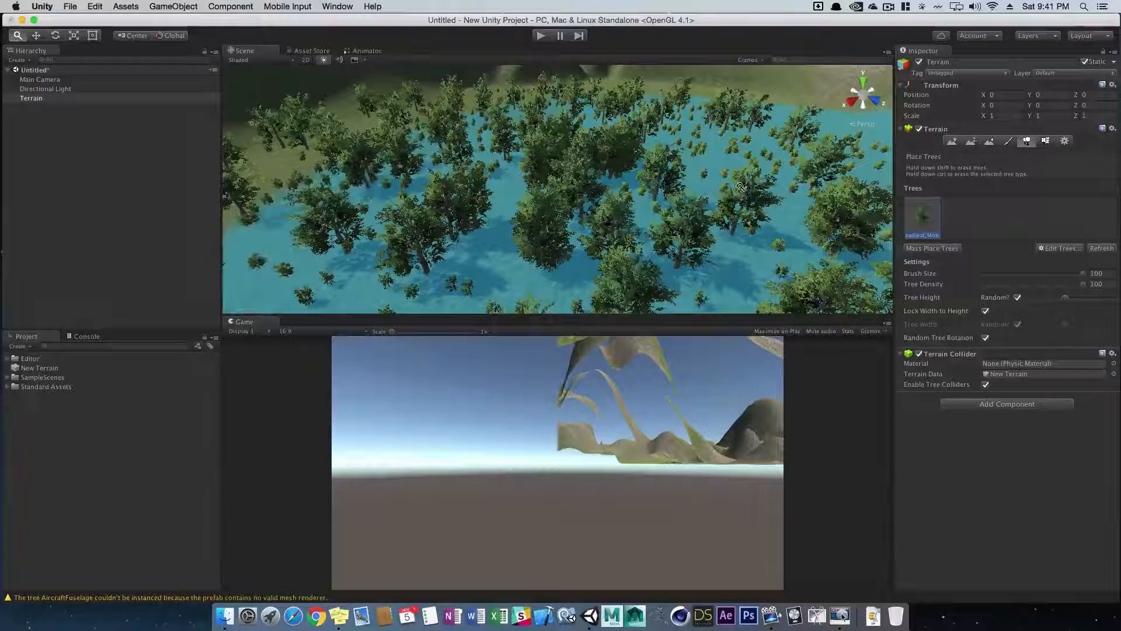
pyautogui.keyDown('alt'); pyautogui.moveTo(741, 185); pyautogui.dragTo(616, 184, button='right'); pyautogui.keyUp('alt')
pyautogui.click(935, 248)
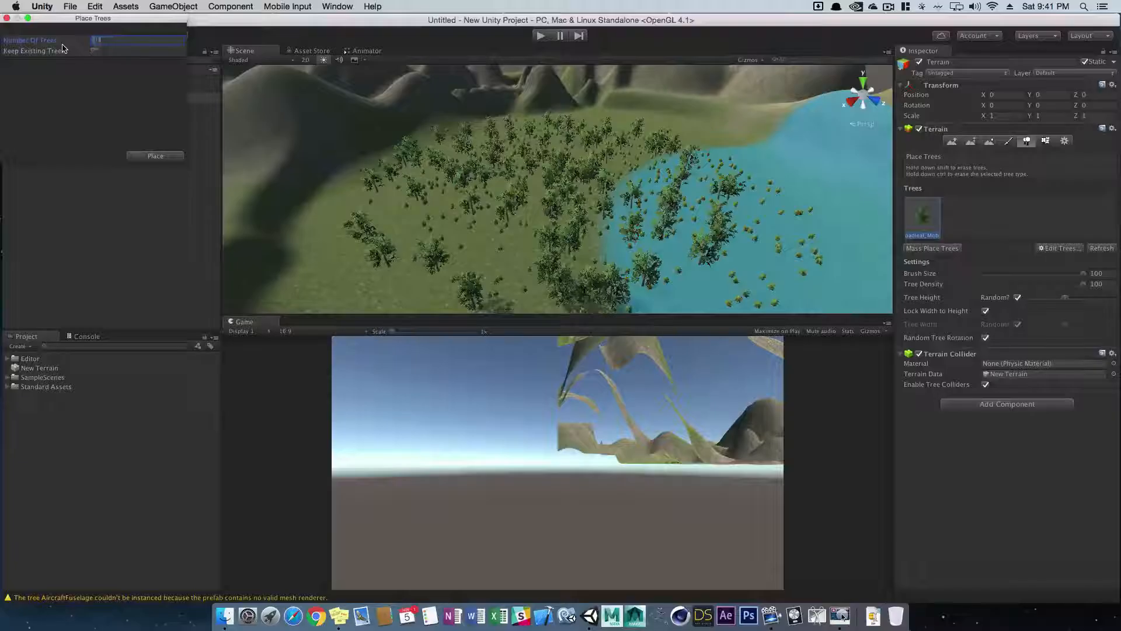
pyautogui.click(155, 156)
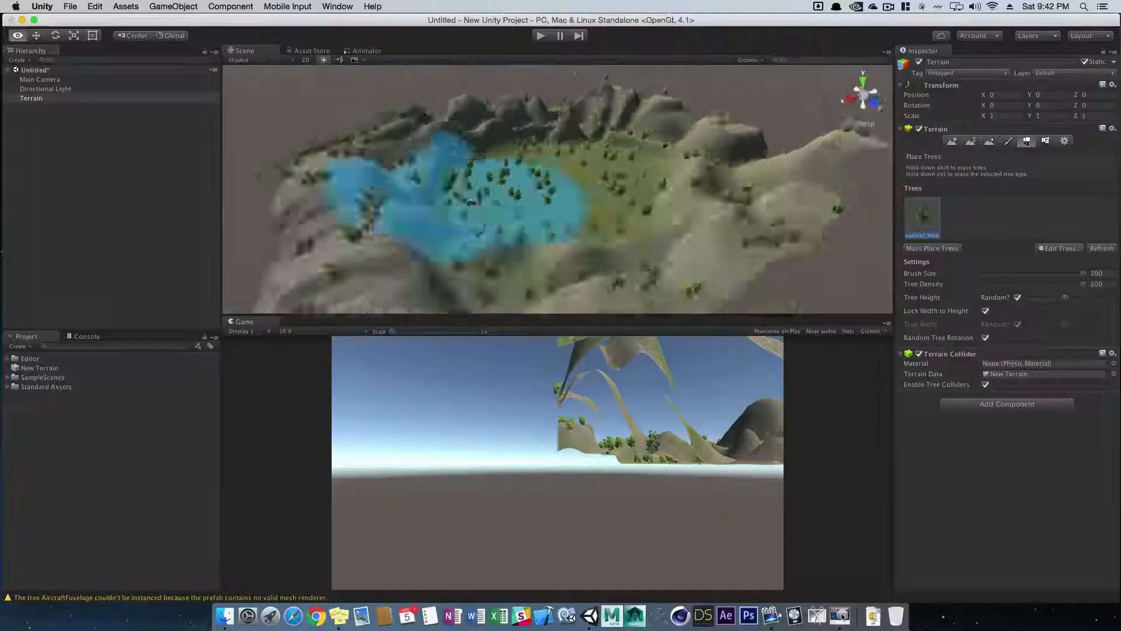
pyautogui.moveTo(471, 201)
pyautogui.keyDown('alt'); pyautogui.mouseDown()
pyautogui.moveTo(426, 200)
pyautogui.moveTo(636, 181)
pyautogui.moveTo(666, 152)
pyautogui.moveTo(657, 141)
pyautogui.mouseUp(); pyautogui.keyUp('alt')
# Add the Conifer_Desktop prefab as a second tree type for the terrain
pyautogui.scroll(6, 636, 182)
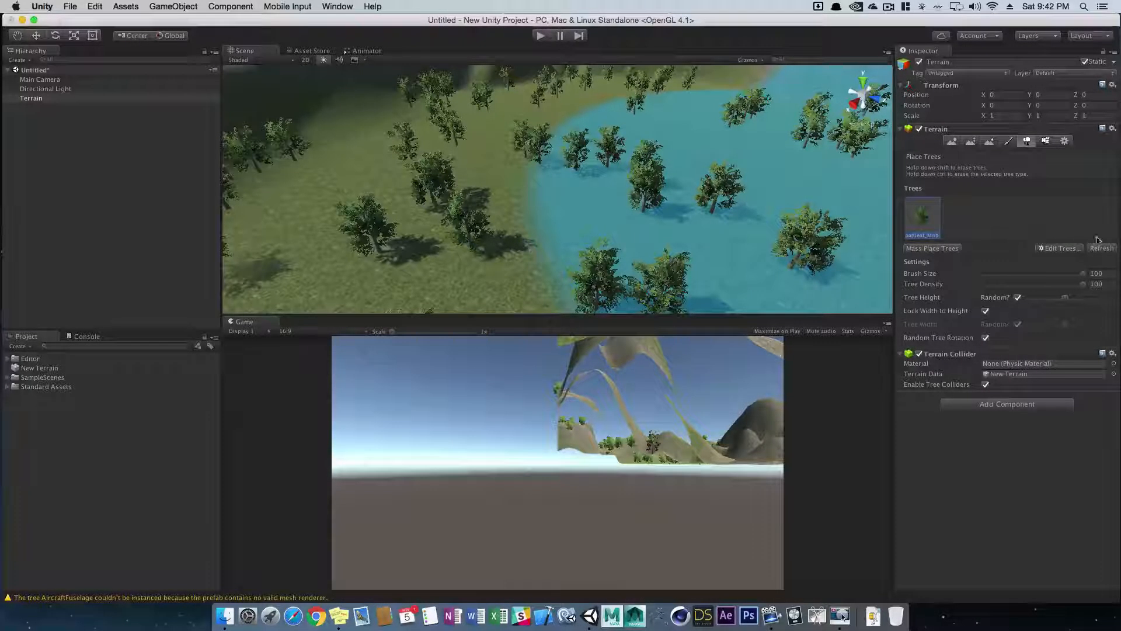
pyautogui.click(1060, 248)
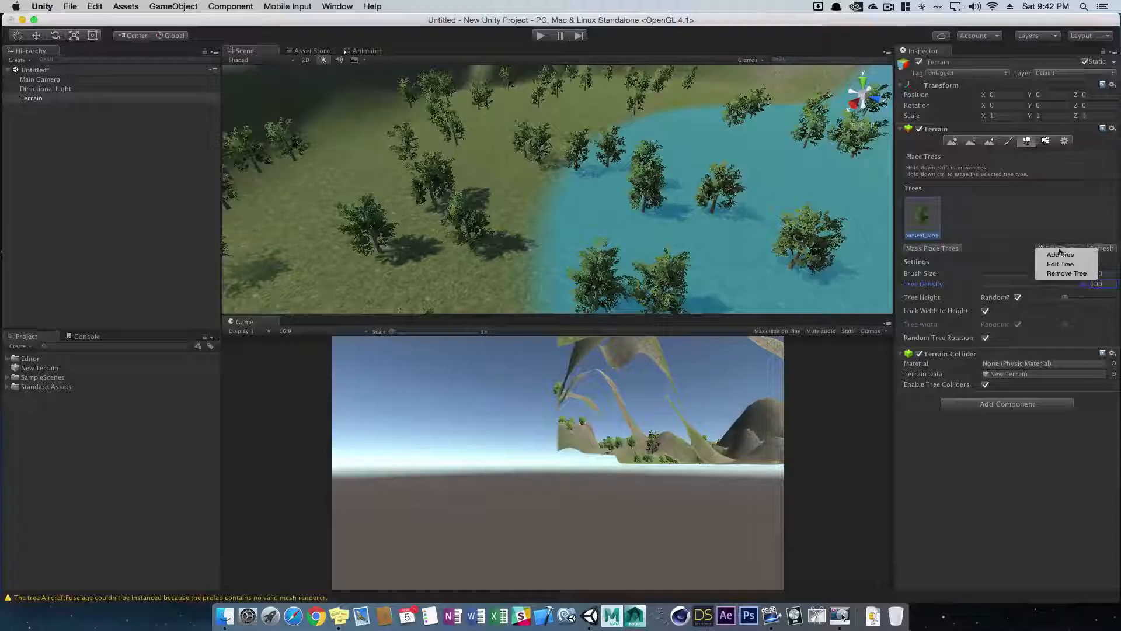
pyautogui.click(1060, 255)
pyautogui.click(228, 41)
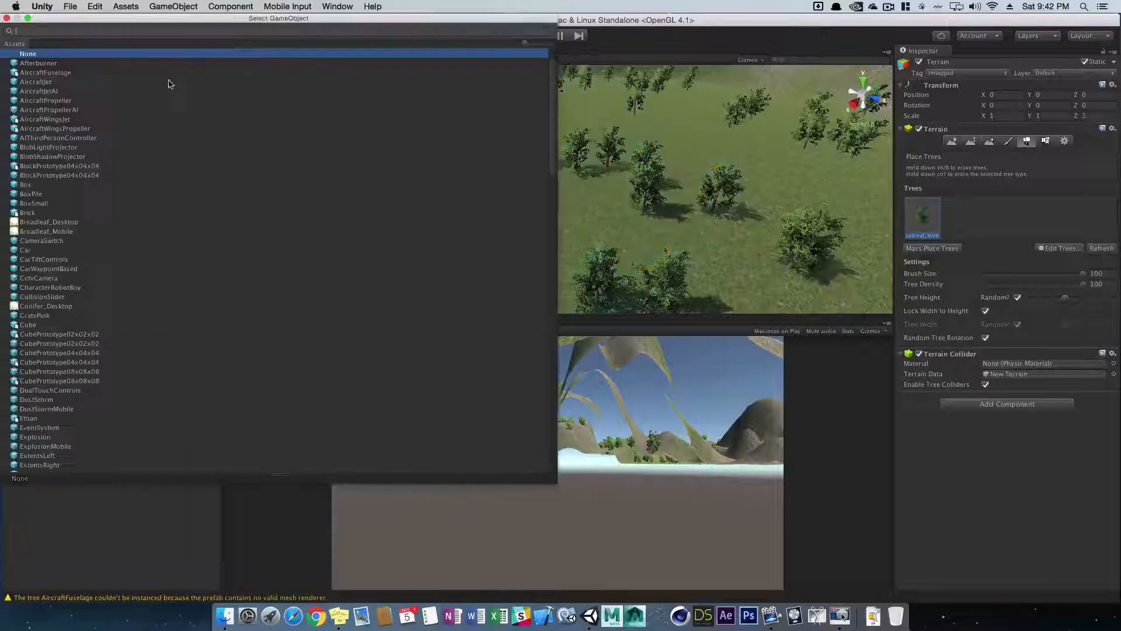
pyautogui.doubleClick(54, 306)
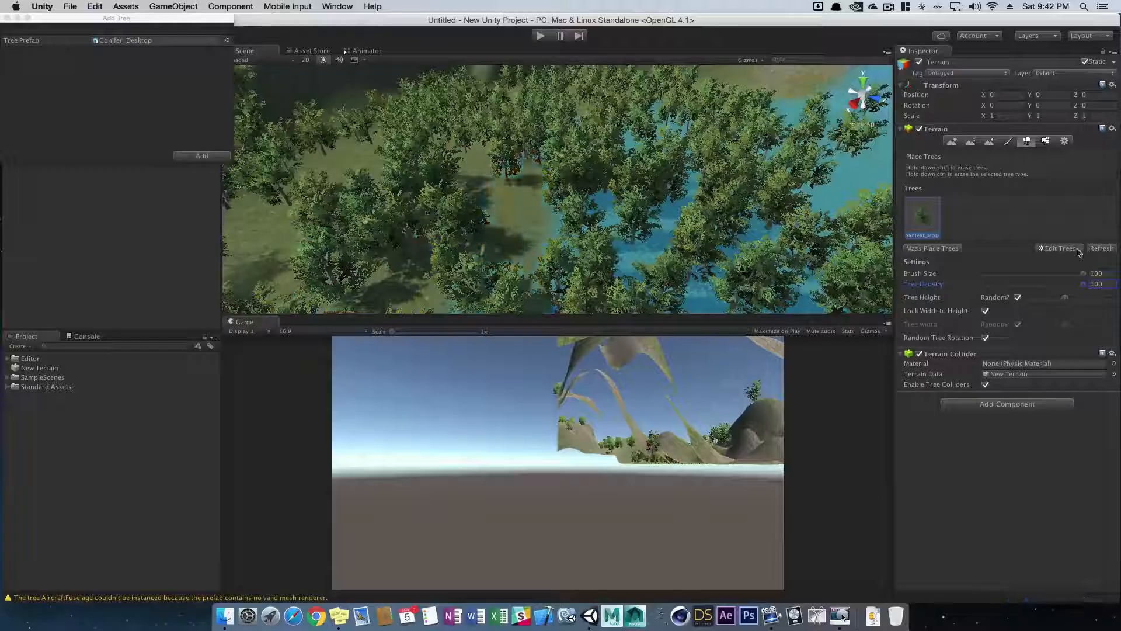
pyautogui.scroll(-10, 430, 153)
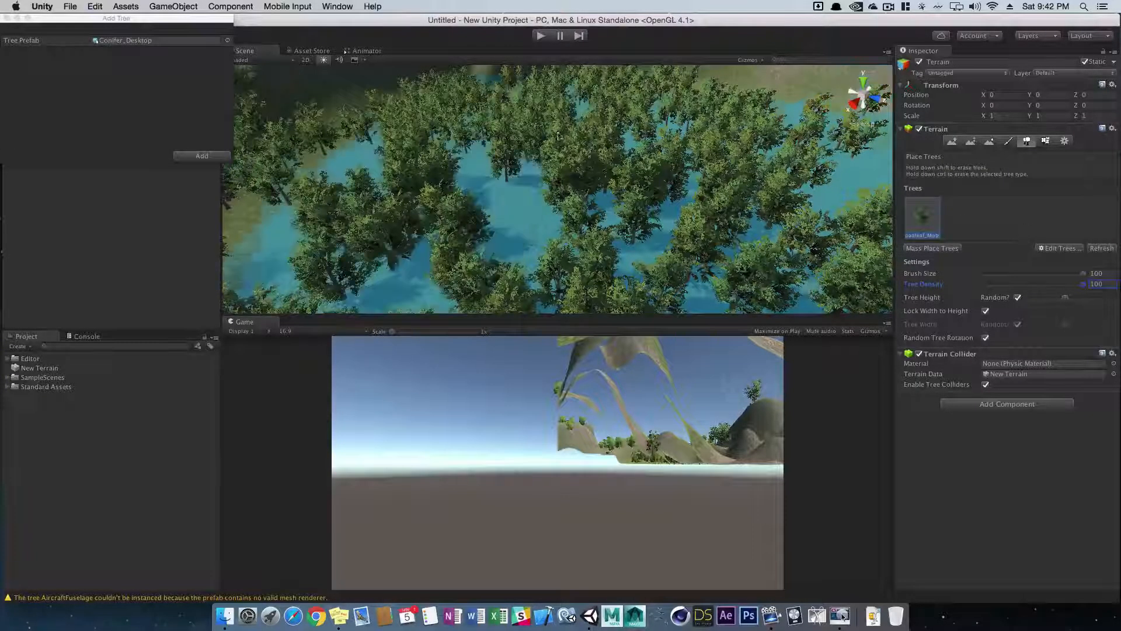
pyautogui.scroll(10, 420, 136)
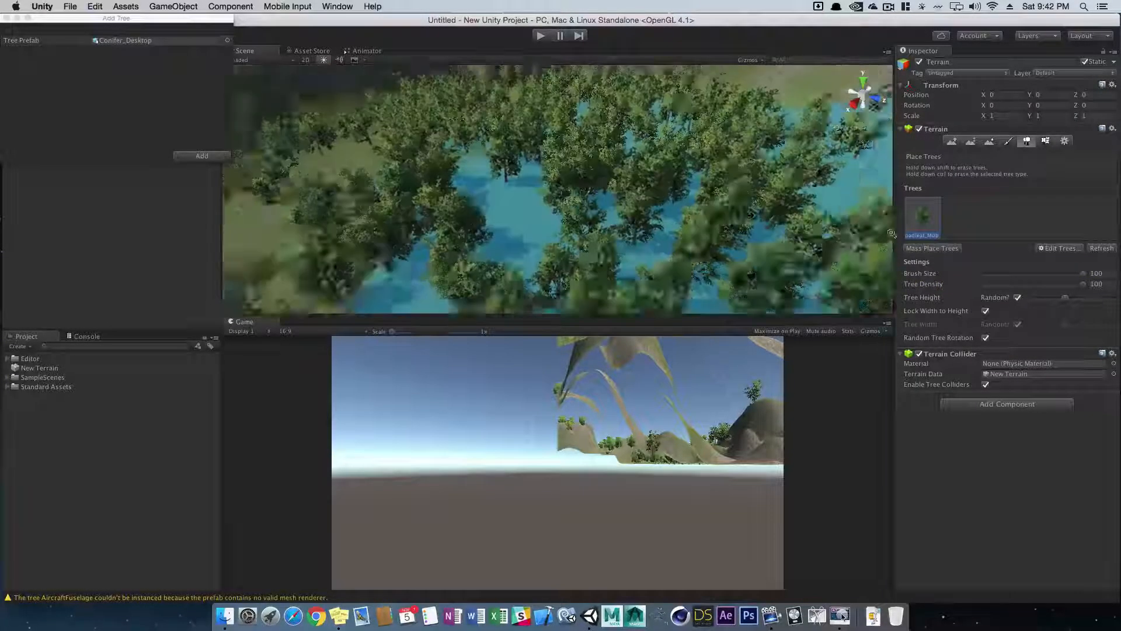
pyautogui.click(1058, 250)
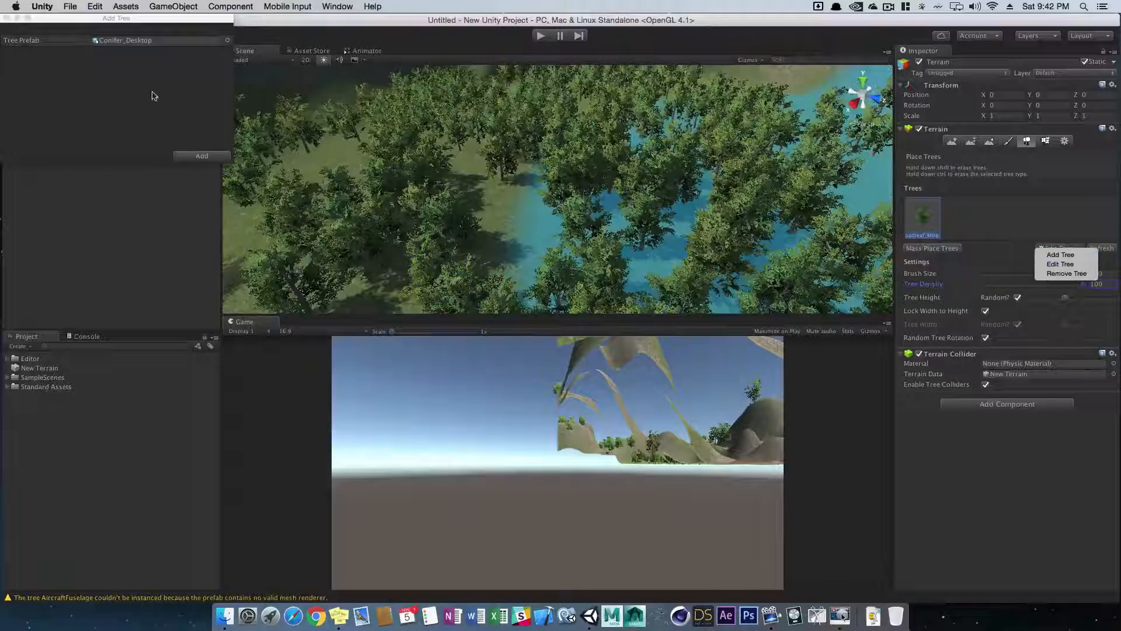
pyautogui.click(202, 156)
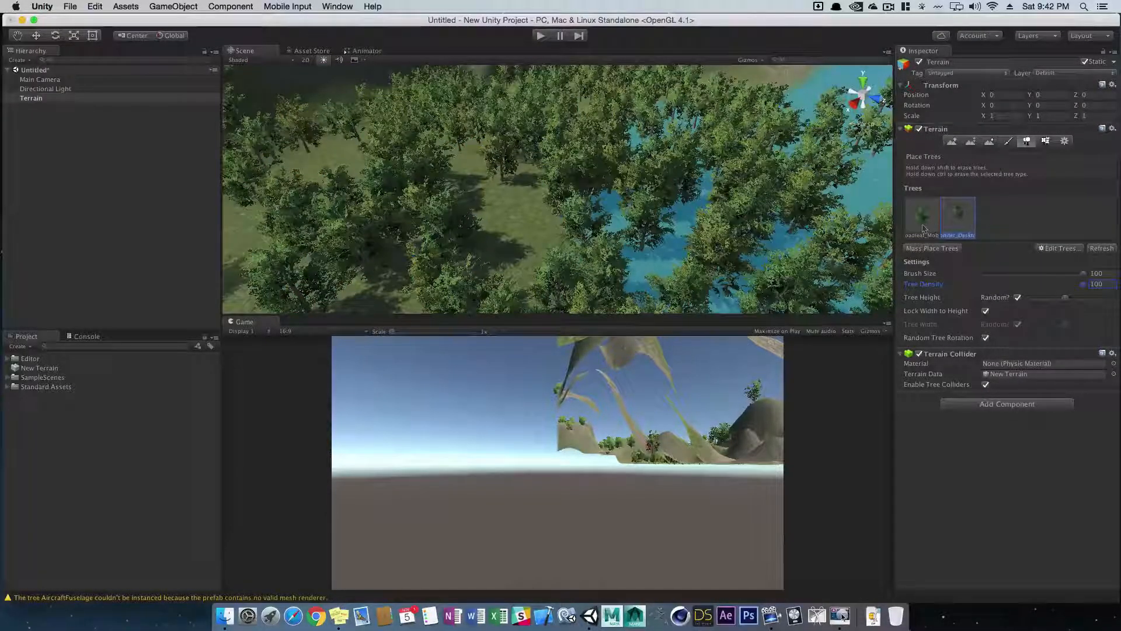
# Plant conifers densely across the basin floor and mix broadleaf trees in among them, using brush size and tree density 100
pyautogui.moveTo(523, 178); pyautogui.dragTo(454, 198)
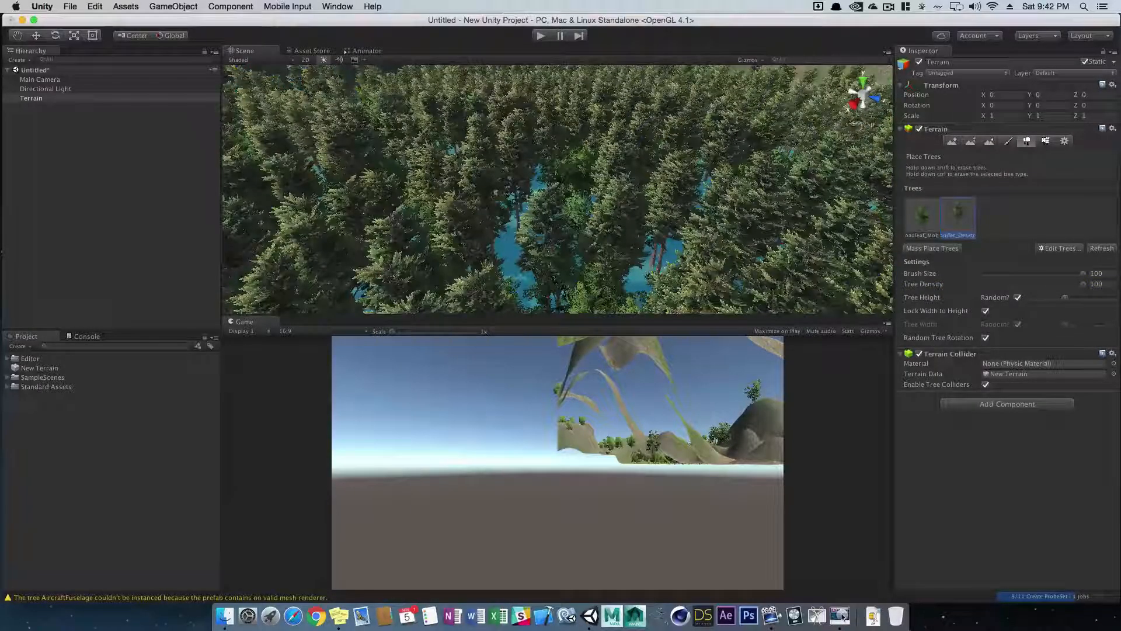
pyautogui.scroll(-5, 630, 215)
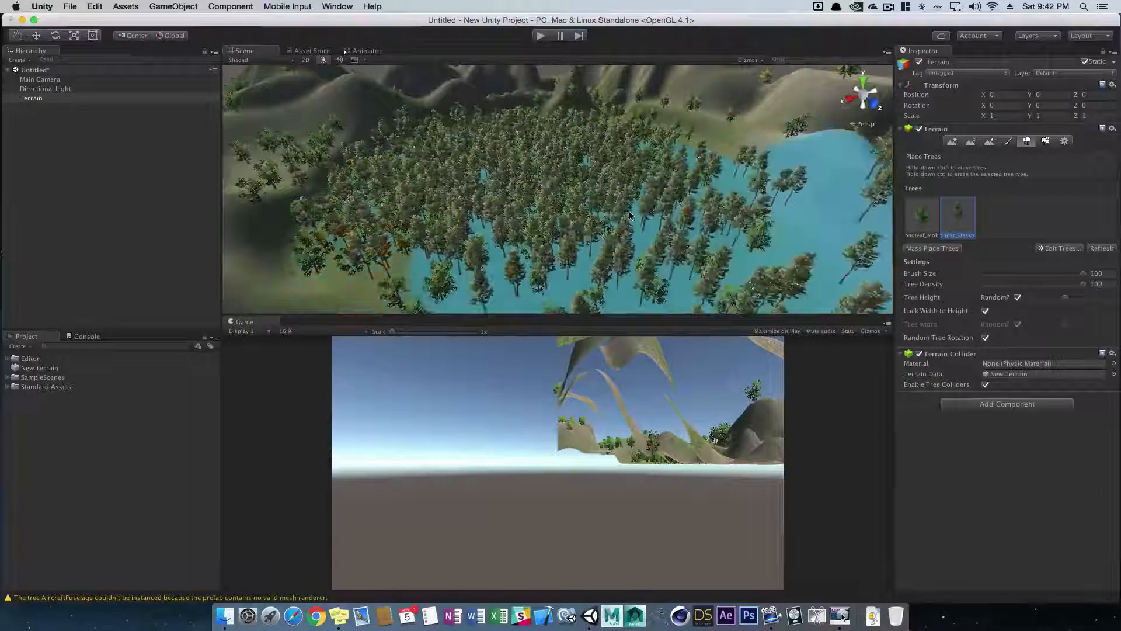
pyautogui.moveTo(722, 178)
pyautogui.mouseDown()
pyautogui.moveTo(672, 234)
pyautogui.moveTo(645, 203)
pyautogui.mouseUp()
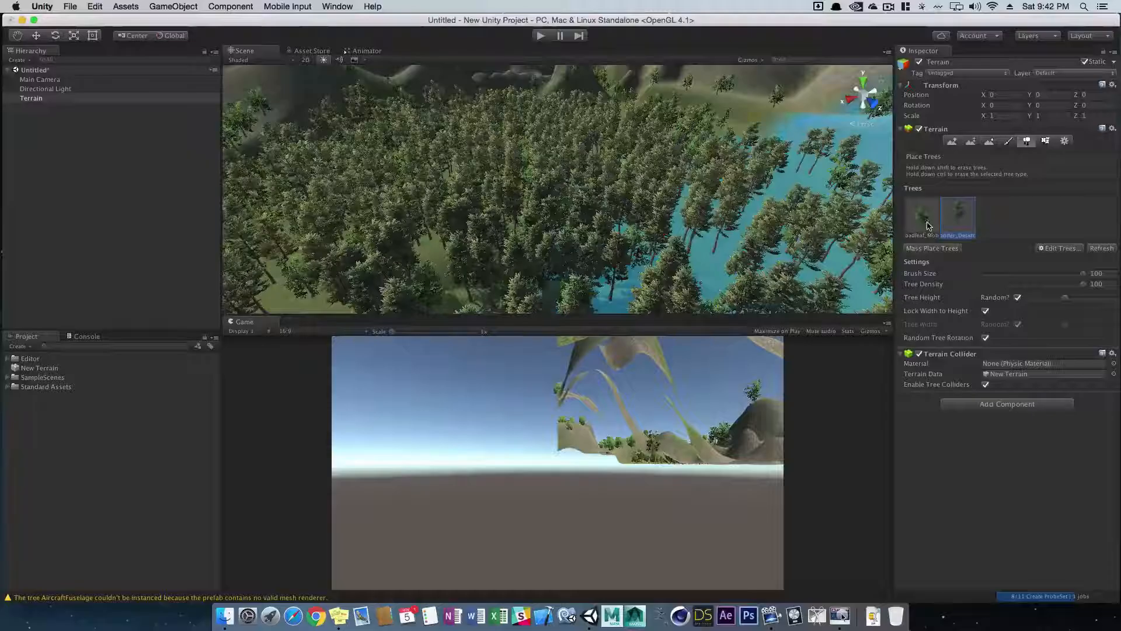
pyautogui.click(927, 227)
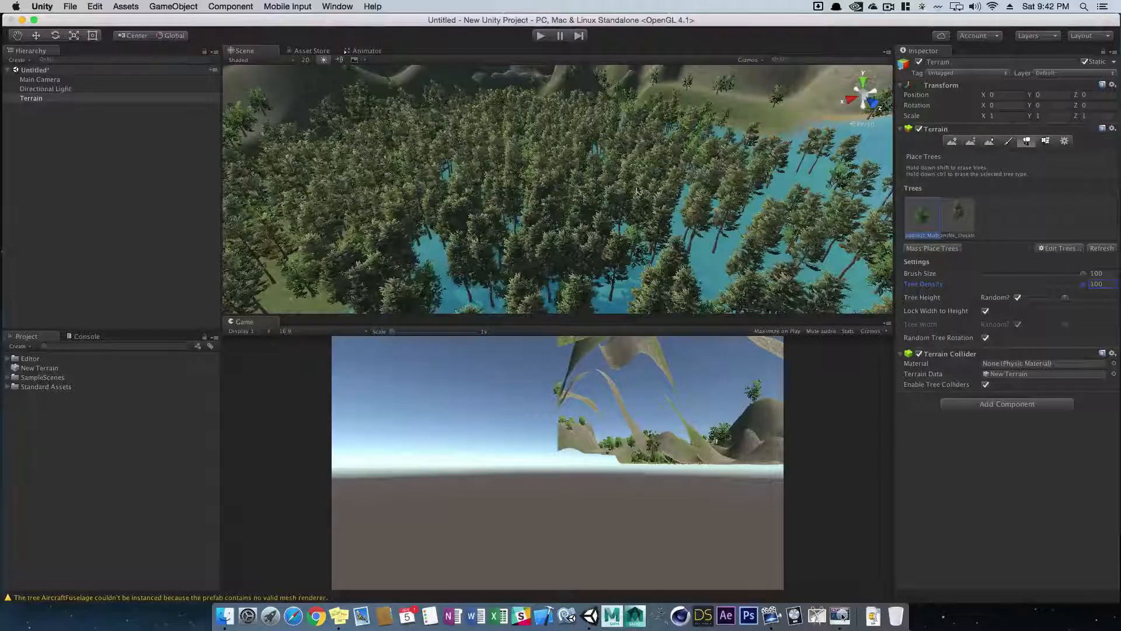
pyautogui.moveTo(633, 193)
pyautogui.mouseDown()
pyautogui.moveTo(636, 245)
pyautogui.moveTo(736, 228)
pyautogui.moveTo(701, 251)
pyautogui.moveTo(572, 280)
pyautogui.mouseUp()
pyautogui.moveTo(643, 197)
pyautogui.mouseDown()
pyautogui.moveTo(660, 208)
pyautogui.moveTo(503, 186)
pyautogui.moveTo(659, 259)
pyautogui.mouseUp()
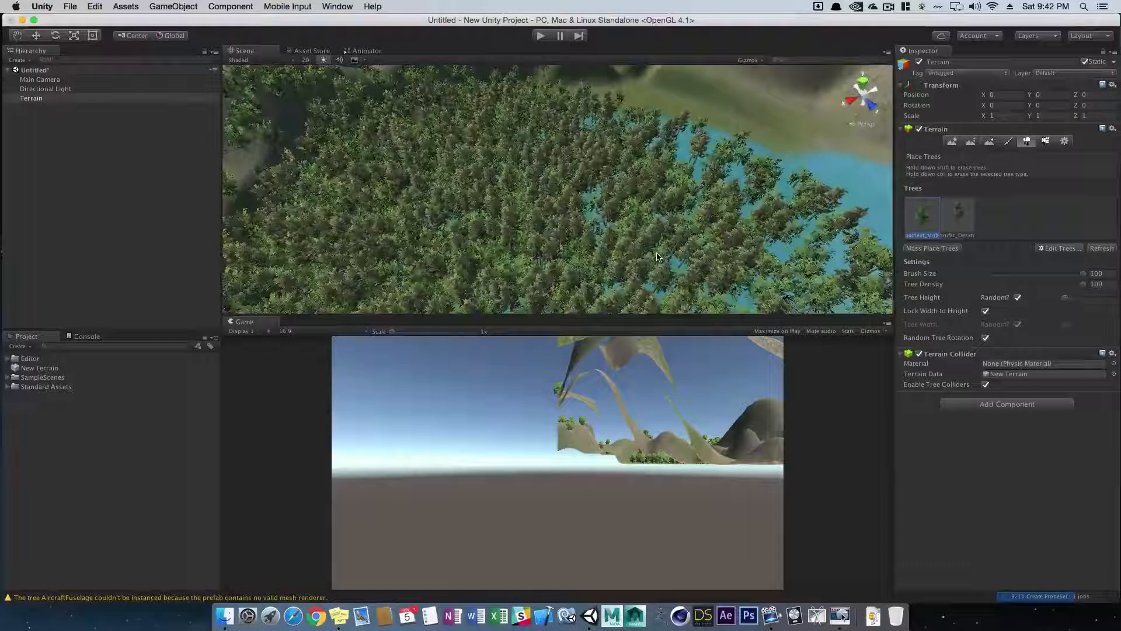
# Erase the trees from the basin floor, leaving those on the surrounding mountains
pyautogui.moveTo(584, 214)
pyautogui.mouseDown()
pyautogui.moveTo(503, 176)
pyautogui.moveTo(560, 183)
pyautogui.moveTo(659, 290)
pyautogui.moveTo(679, 220)
pyautogui.moveTo(468, 179)
pyautogui.moveTo(718, 258)
pyautogui.moveTo(691, 183)
pyautogui.moveTo(759, 197)
pyautogui.moveTo(561, 175)
pyautogui.moveTo(676, 246)
pyautogui.moveTo(668, 283)
pyautogui.mouseUp()
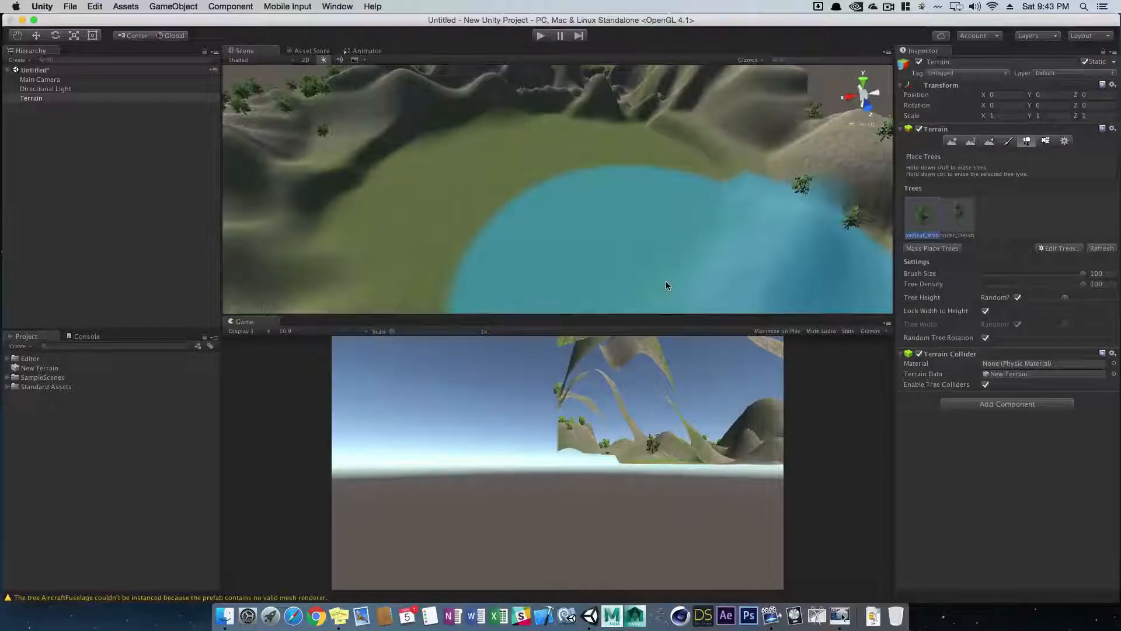
# Add a grass detail to the terrain using the GrassFrond01AlbedoAlpha texture with the default size and colour settings
pyautogui.click(1046, 142)
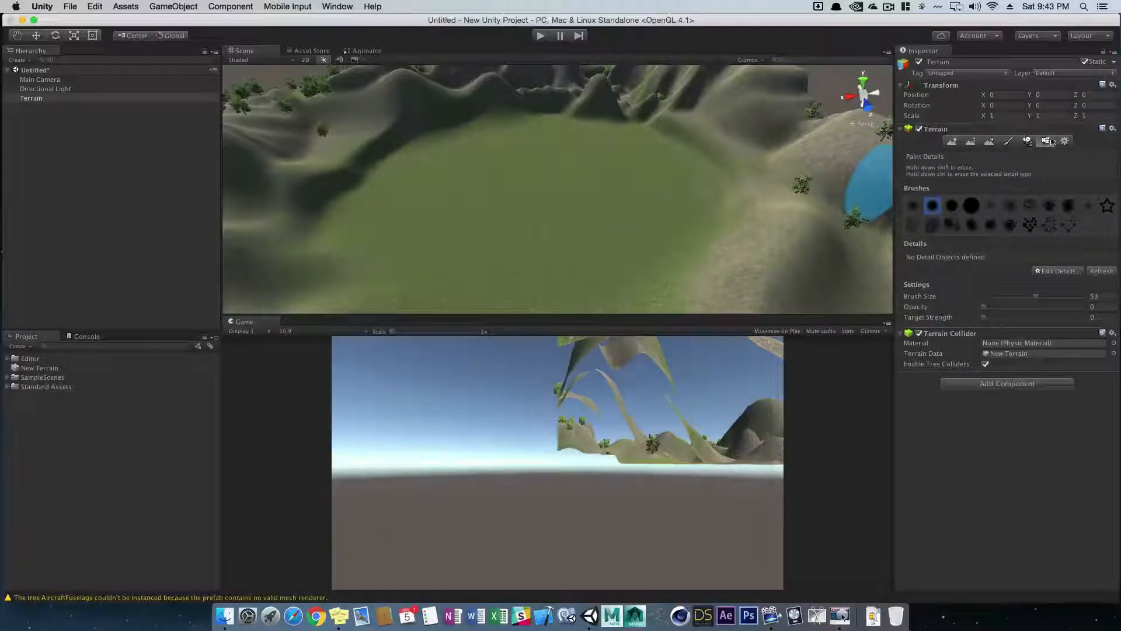
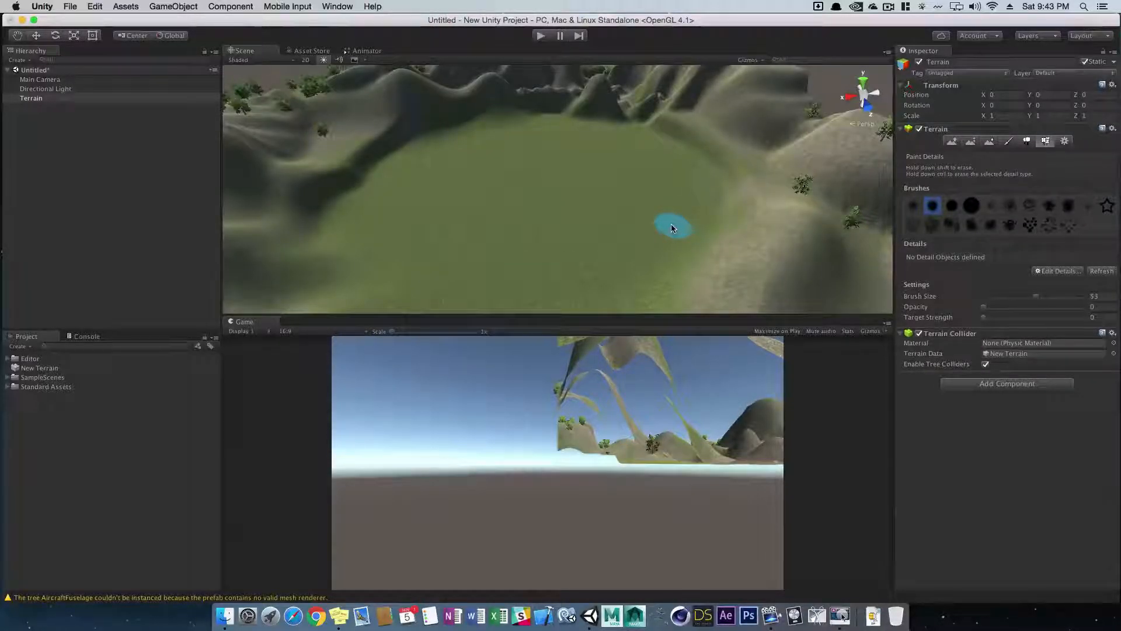
pyautogui.click(1050, 272)
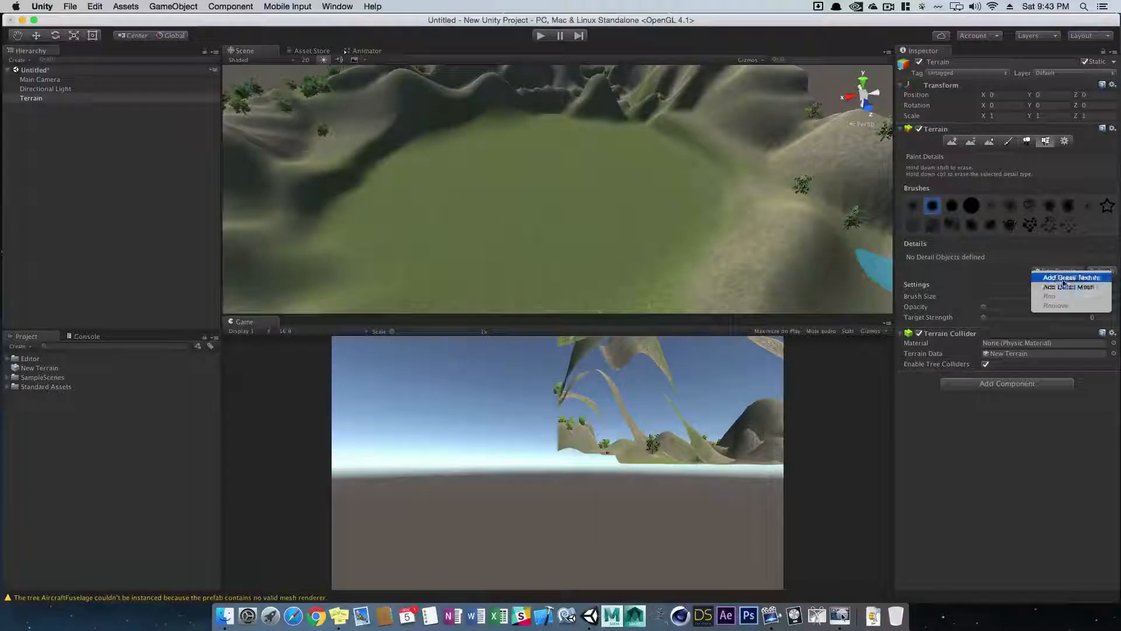
pyautogui.click(1065, 278)
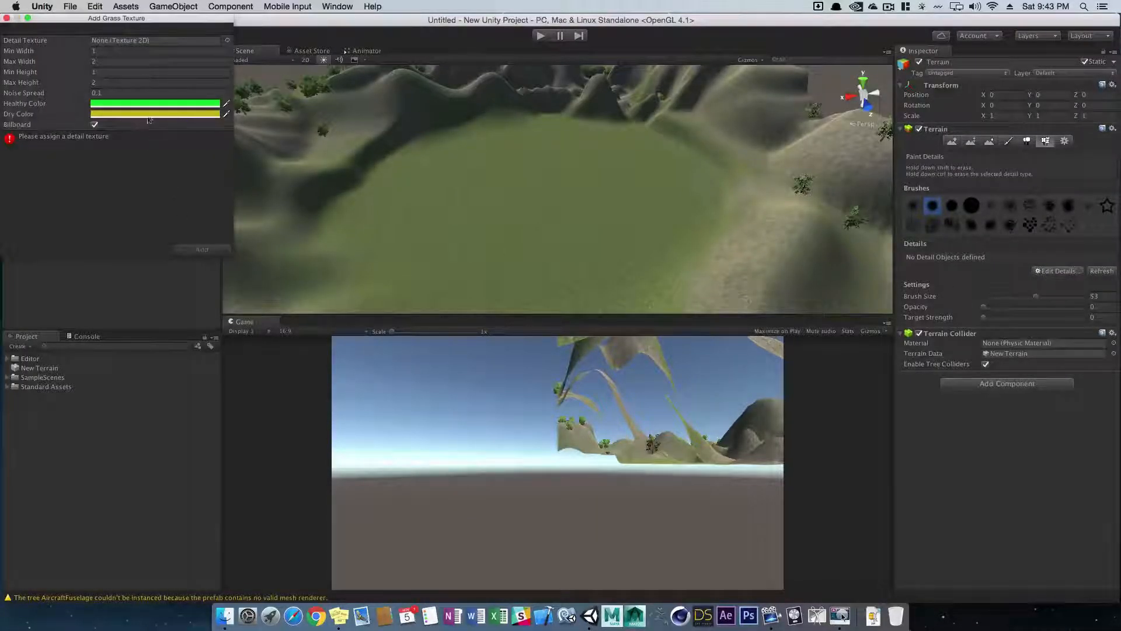
pyautogui.click(227, 41)
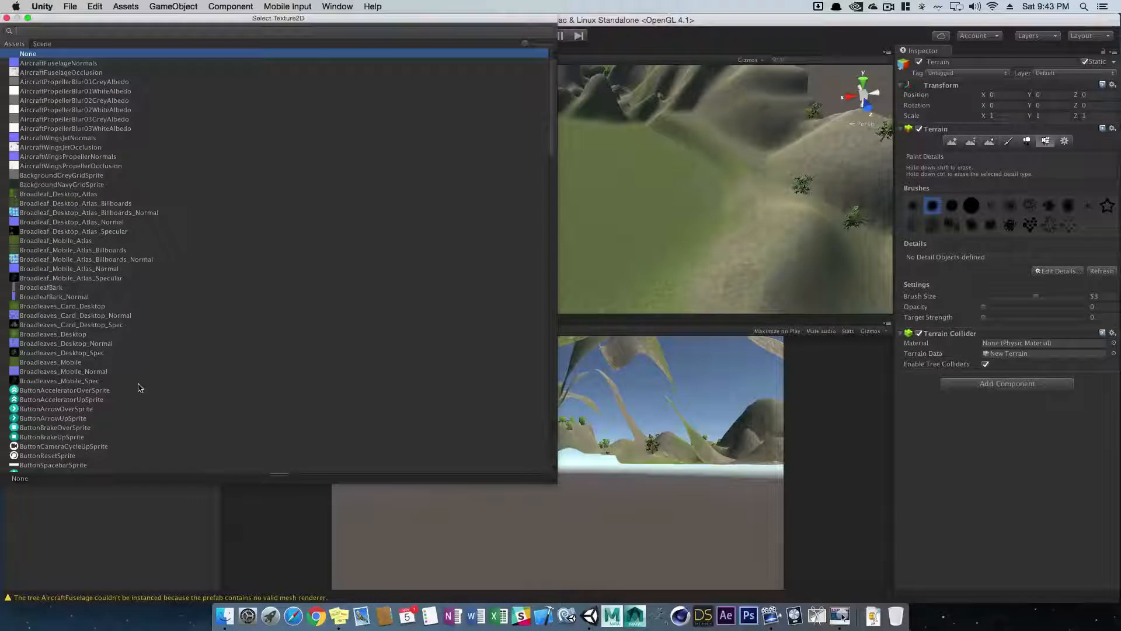
pyautogui.scroll(-10, 251, 366)
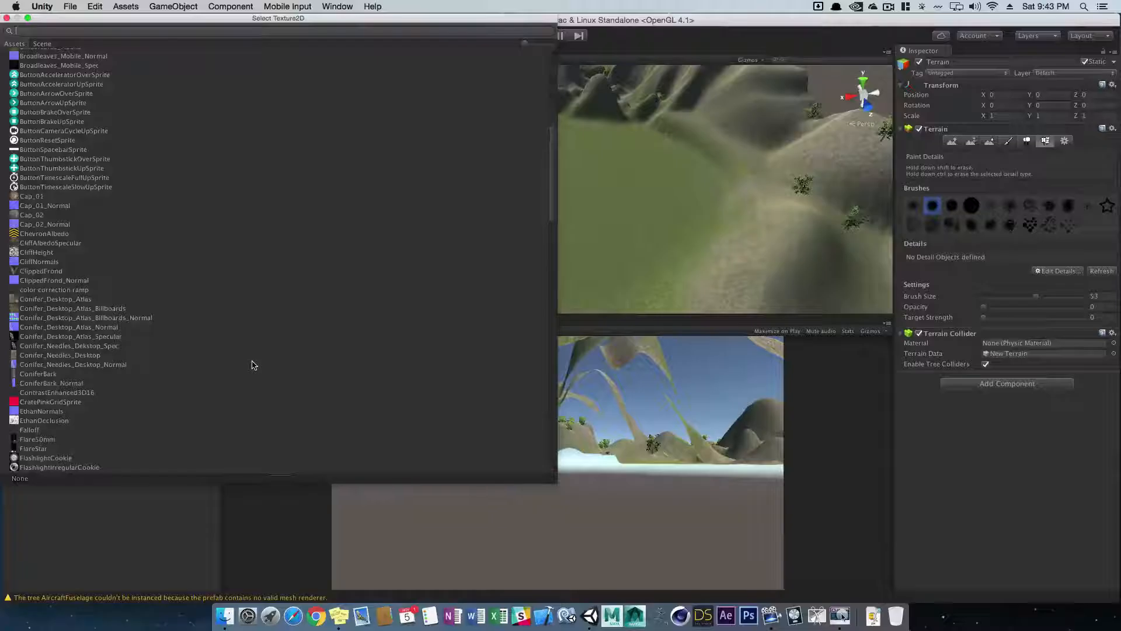
pyautogui.scroll(-7, 156, 402)
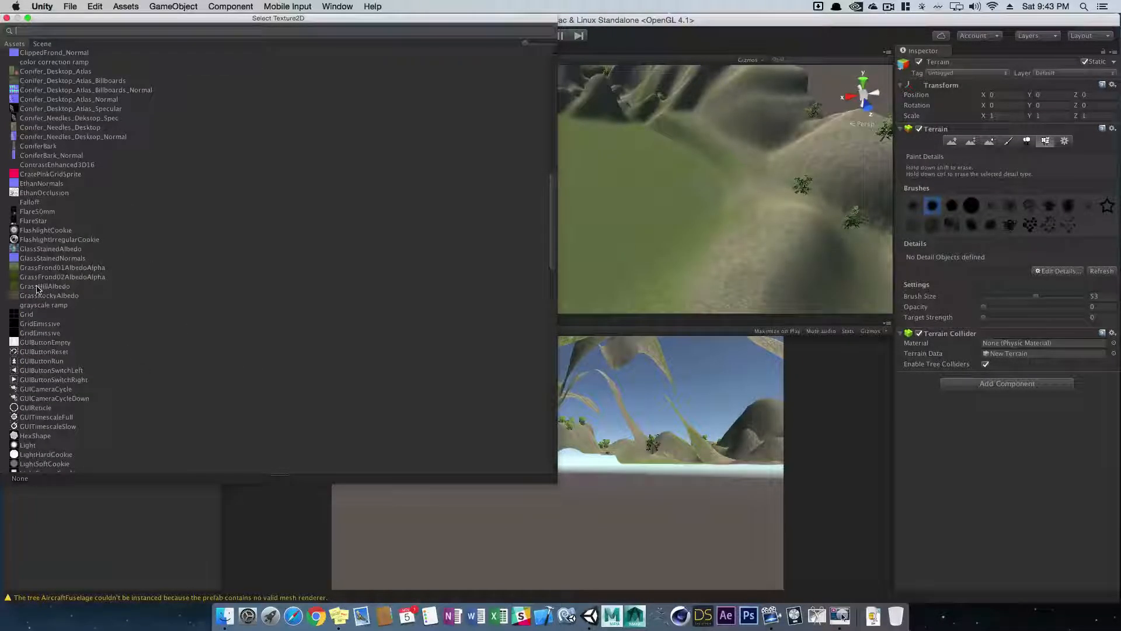
pyautogui.click(43, 268)
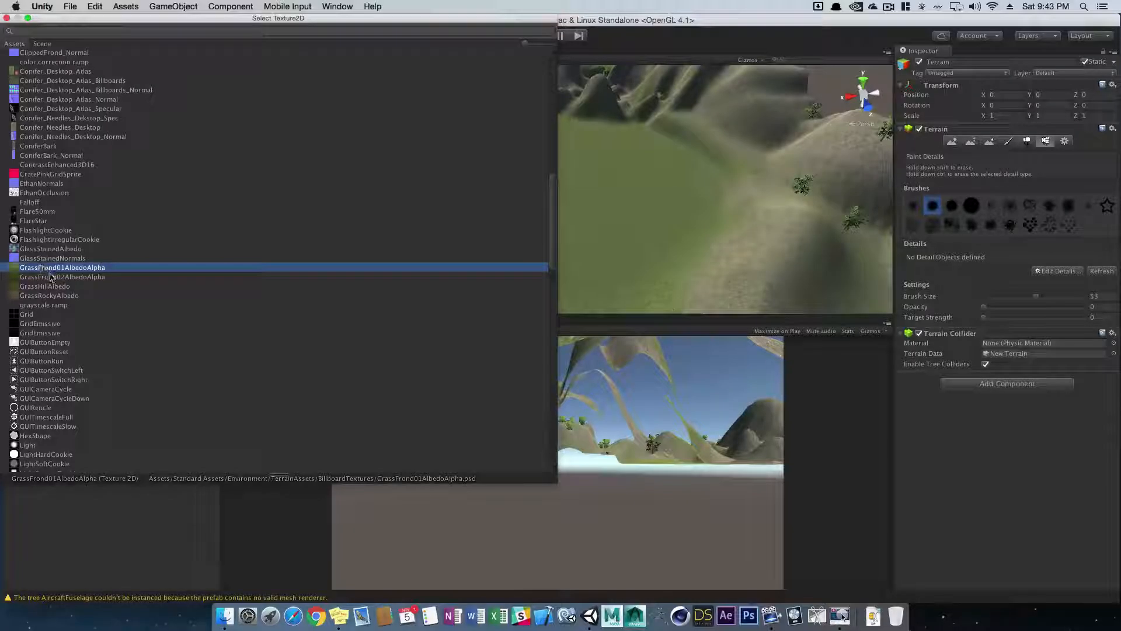
pyautogui.doubleClick(58, 269)
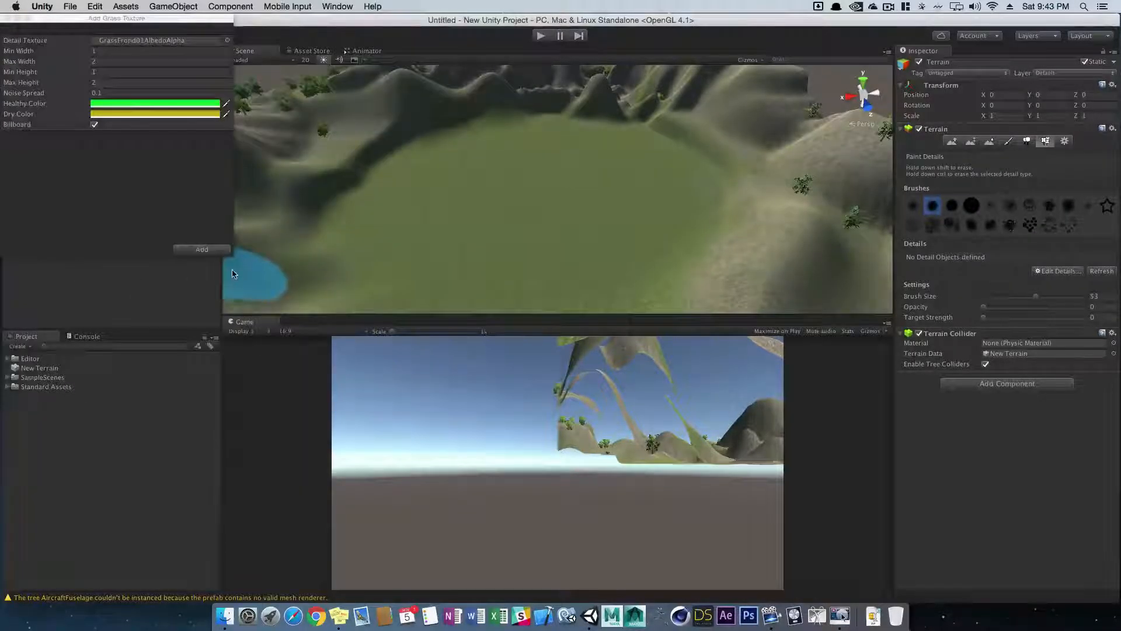
pyautogui.click(195, 249)
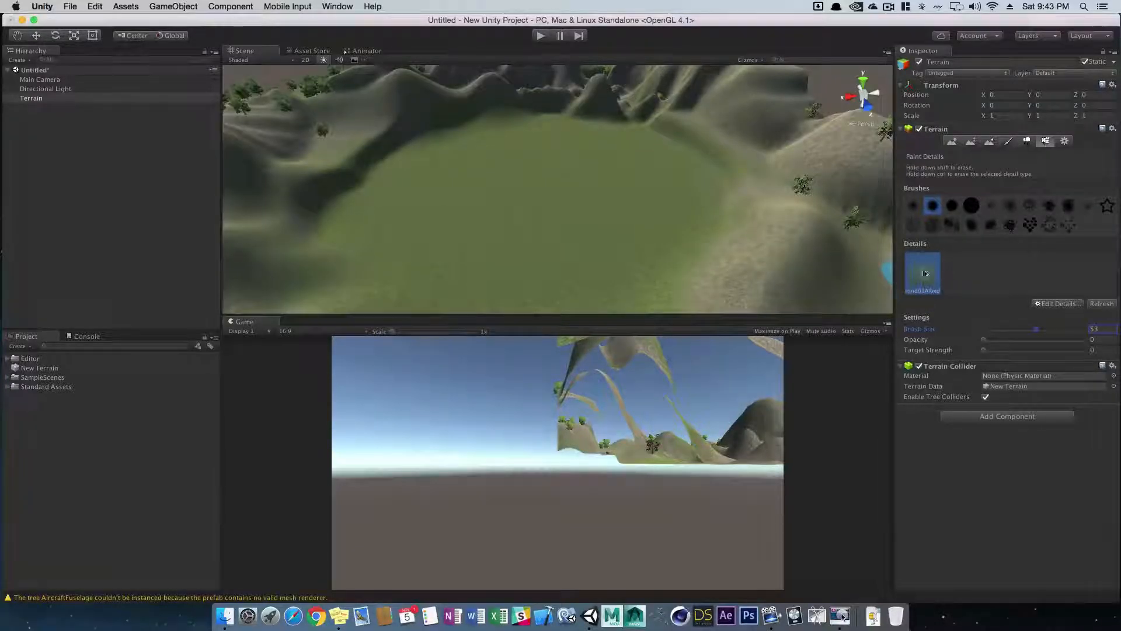
# Set the detail brush's opacity to 0.194 and target strength to 0.25, and paint a patch of grass on the basin floor
pyautogui.keyDown('alt'); pyautogui.moveTo(431, 203); pyautogui.dragTo(524, 180, button='right'); pyautogui.keyUp('alt')
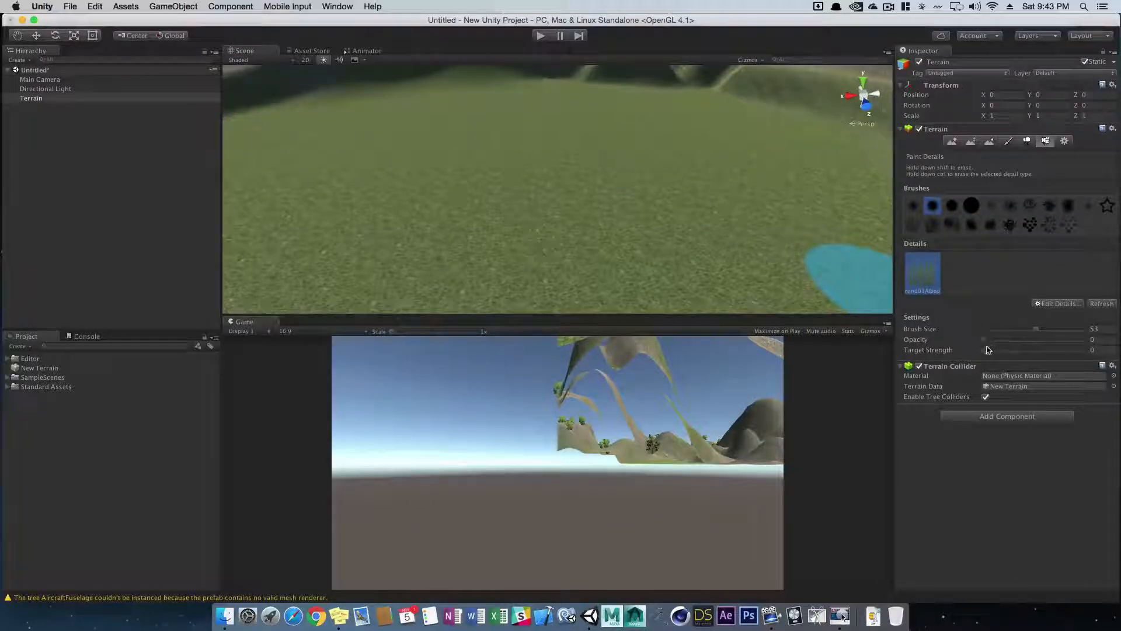
pyautogui.moveTo(986, 340); pyautogui.dragTo(1005, 344)
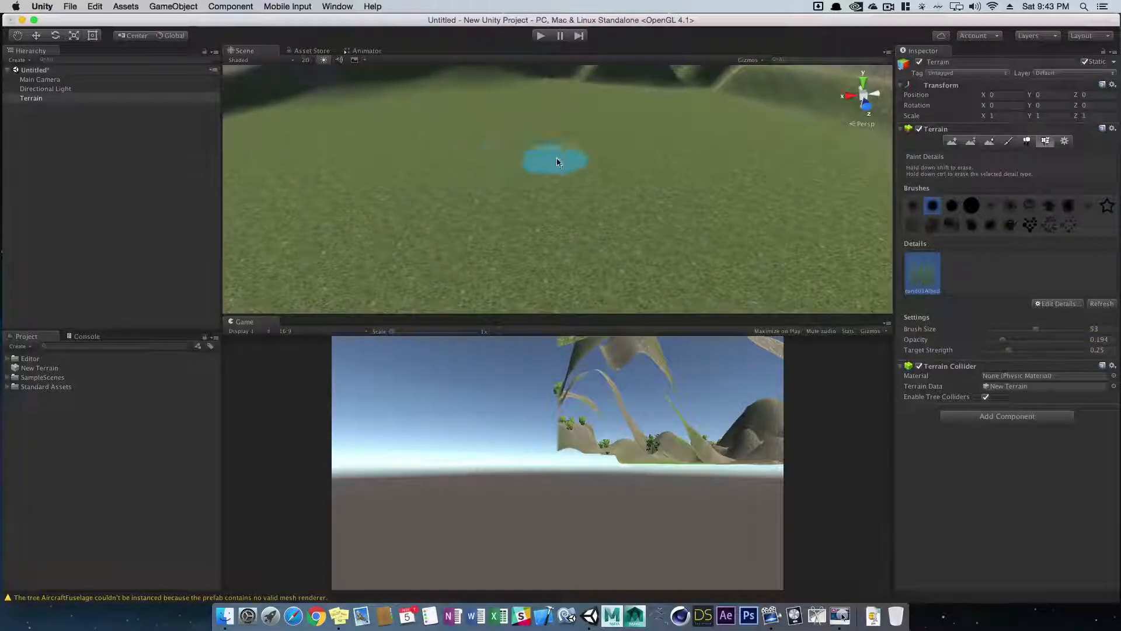
pyautogui.moveTo(327, 292)
pyautogui.mouseDown()
pyautogui.moveTo(451, 258)
pyautogui.moveTo(590, 263)
pyautogui.moveTo(636, 247)
pyautogui.mouseUp()
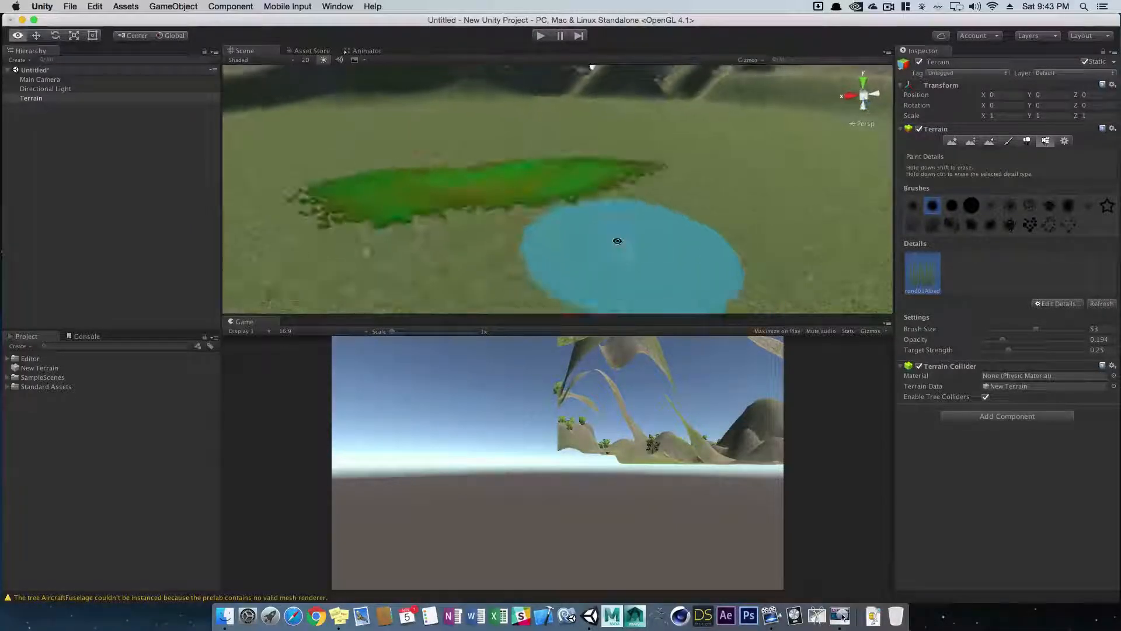
pyautogui.scroll(5, 678, 240)
pyautogui.moveTo(531, 119)
pyautogui.mouseDown()
pyautogui.moveTo(765, 154)
pyautogui.moveTo(733, 204)
pyautogui.moveTo(499, 210)
pyautogui.moveTo(432, 231)
pyautogui.mouseUp()
pyautogui.keyDown('alt'); pyautogui.scroll(-8, 720, 219); pyautogui.keyUp('alt')
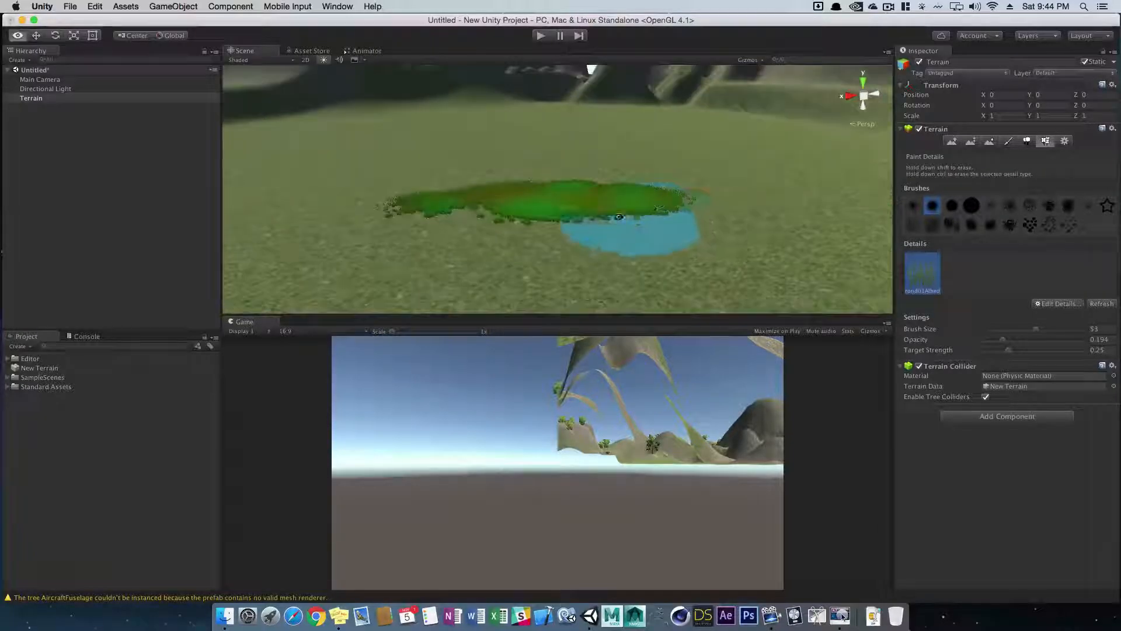
# Examine the painted grass patch up close in both wireframe and shaded display modes
pyautogui.keyDown('alt'); pyautogui.moveTo(720, 219); pyautogui.dragTo(715, 199); pyautogui.keyUp('alt')
pyautogui.keyDown('alt'); pyautogui.scroll(8, 715, 199); pyautogui.keyUp('alt')
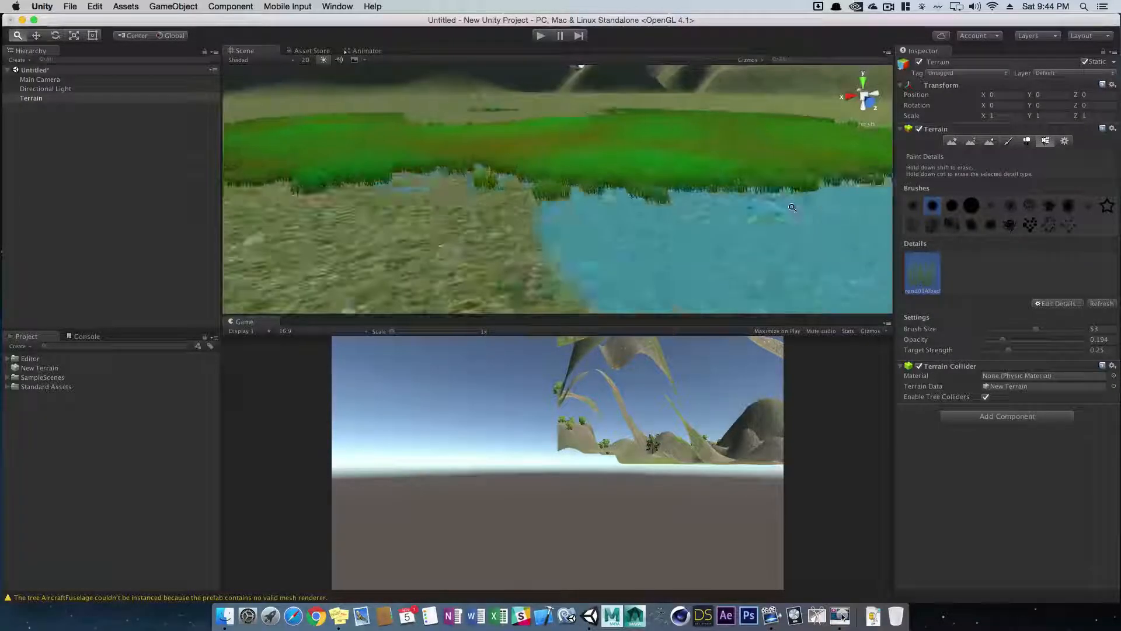
pyautogui.click(270, 63)
pyautogui.click(256, 80)
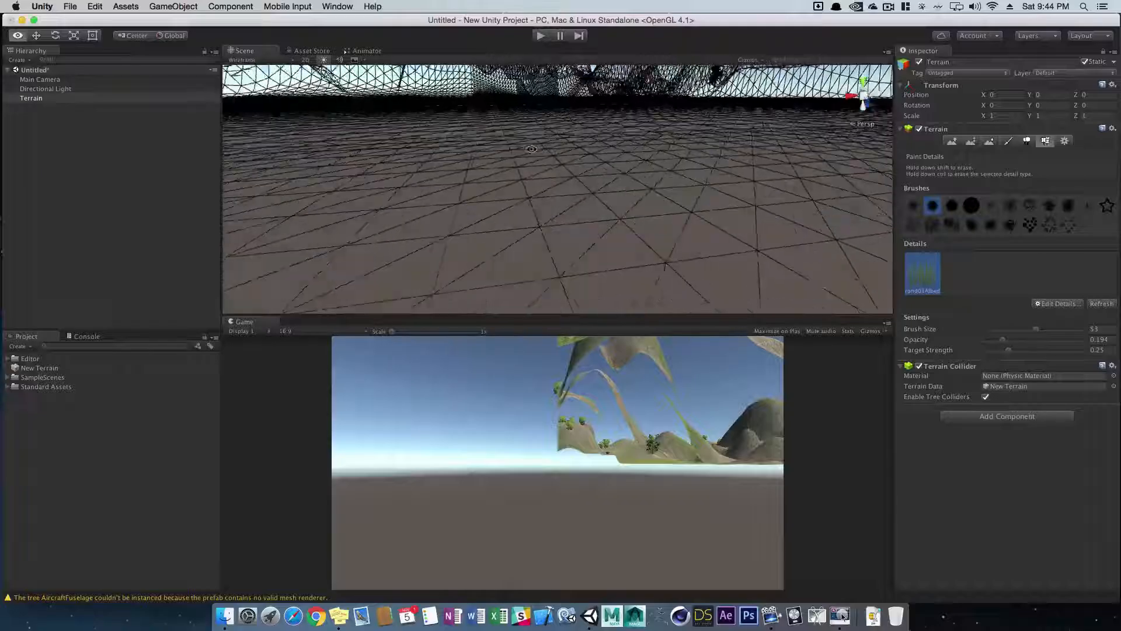
pyautogui.moveTo(531, 149)
pyautogui.keyDown('alt'); pyautogui.mouseDown()
pyautogui.moveTo(514, 143)
pyautogui.moveTo(602, 177)
pyautogui.moveTo(561, 174)
pyautogui.moveTo(539, 197)
pyautogui.mouseUp(); pyautogui.keyUp('alt')
pyautogui.click(253, 62)
pyautogui.click(254, 77)
pyautogui.moveTo(539, 197)
pyautogui.keyDown('alt'); pyautogui.mouseDown(button='right')
pyautogui.moveTo(553, 192)
pyautogui.moveTo(540, 185)
pyautogui.moveTo(556, 160)
pyautogui.moveTo(839, 167)
pyautogui.moveTo(701, 167)
pyautogui.mouseUp(button='right'); pyautogui.keyUp('alt')
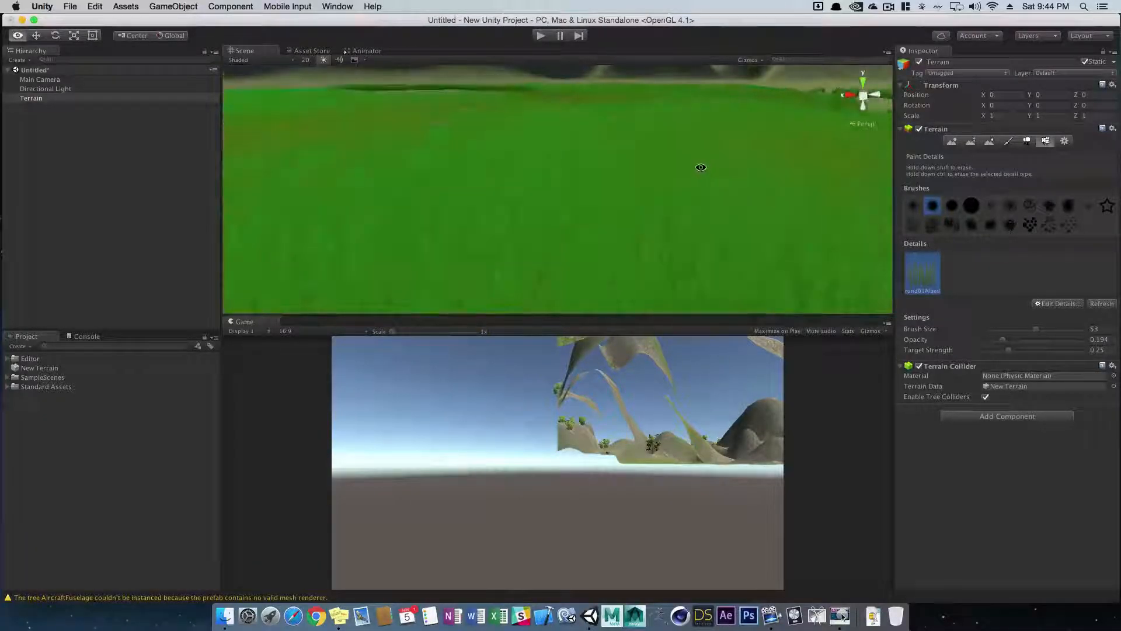
pyautogui.keyDown('alt'); pyautogui.moveTo(701, 167); pyautogui.dragTo(693, 165); pyautogui.keyUp('alt')
pyautogui.scroll(-10, 693, 165)
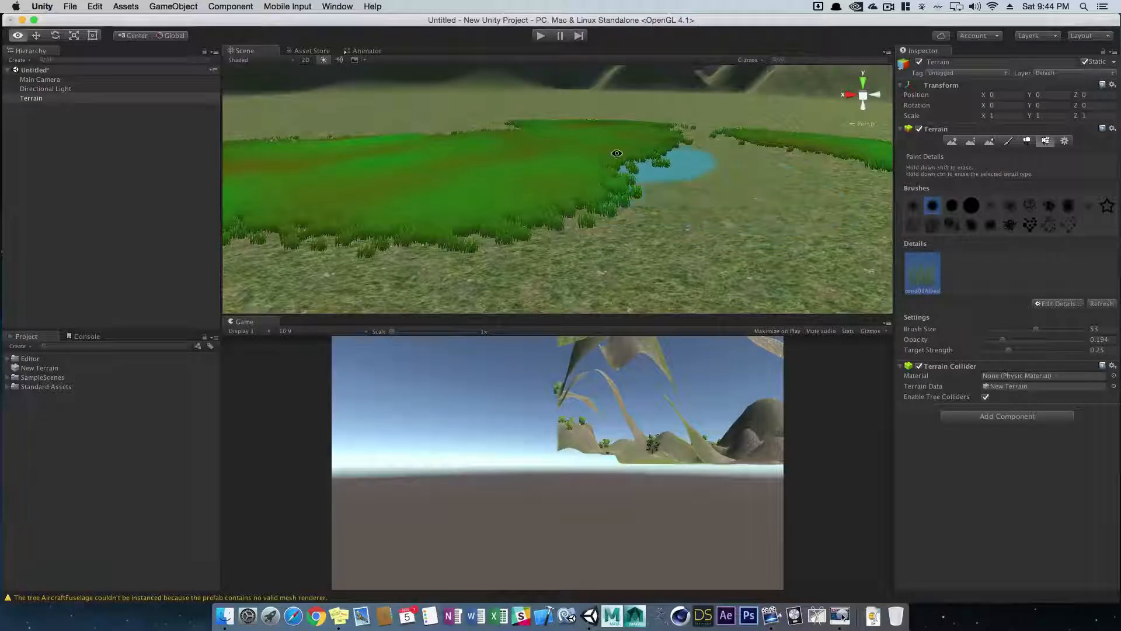
# Erase the dense grass patch from the basin floor
pyautogui.scroll(-8, 643, 169)
pyautogui.moveTo(676, 196)
pyautogui.keyDown('shift'); pyautogui.mouseDown()
pyautogui.moveTo(489, 187)
pyautogui.moveTo(339, 205)
pyautogui.moveTo(588, 225)
pyautogui.moveTo(285, 188)
pyautogui.moveTo(275, 199)
pyautogui.moveTo(688, 175)
pyautogui.moveTo(327, 163)
pyautogui.moveTo(296, 200)
pyautogui.moveTo(376, 235)
pyautogui.moveTo(629, 246)
pyautogui.moveTo(570, 245)
pyautogui.mouseUp(); pyautogui.keyUp('shift')
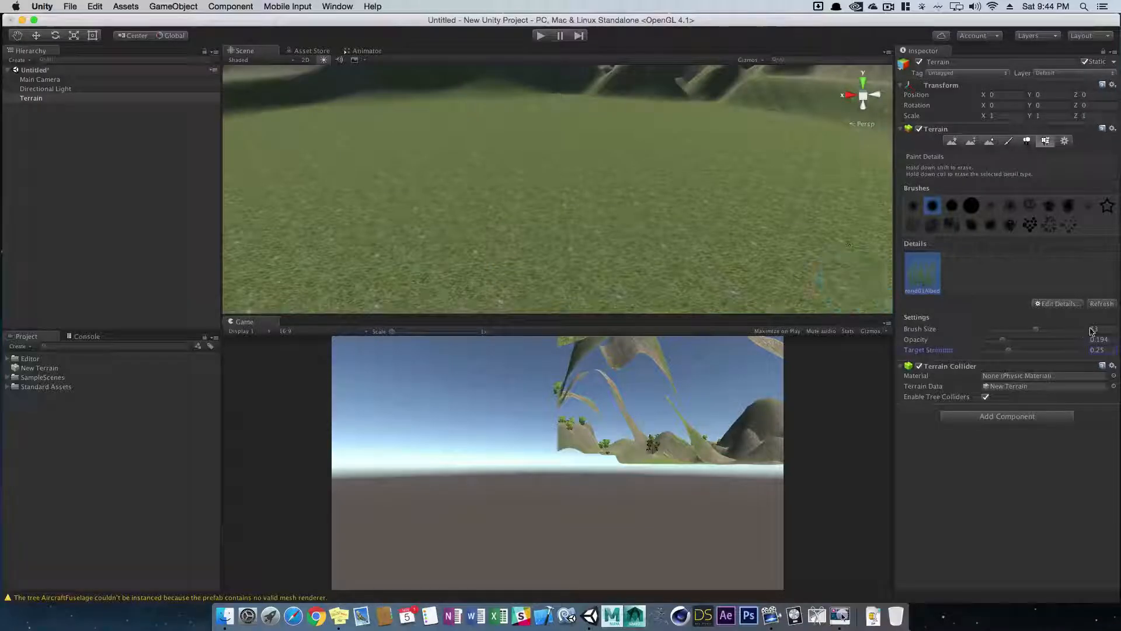
pyautogui.keyDown('shift'); pyautogui.moveTo(607, 128); pyautogui.dragTo(432, 190); pyautogui.keyUp('shift')
# Choose the large solid round brush with size 43 and erase the leftover bit of grass on the basin floor
pyautogui.click(969, 206)
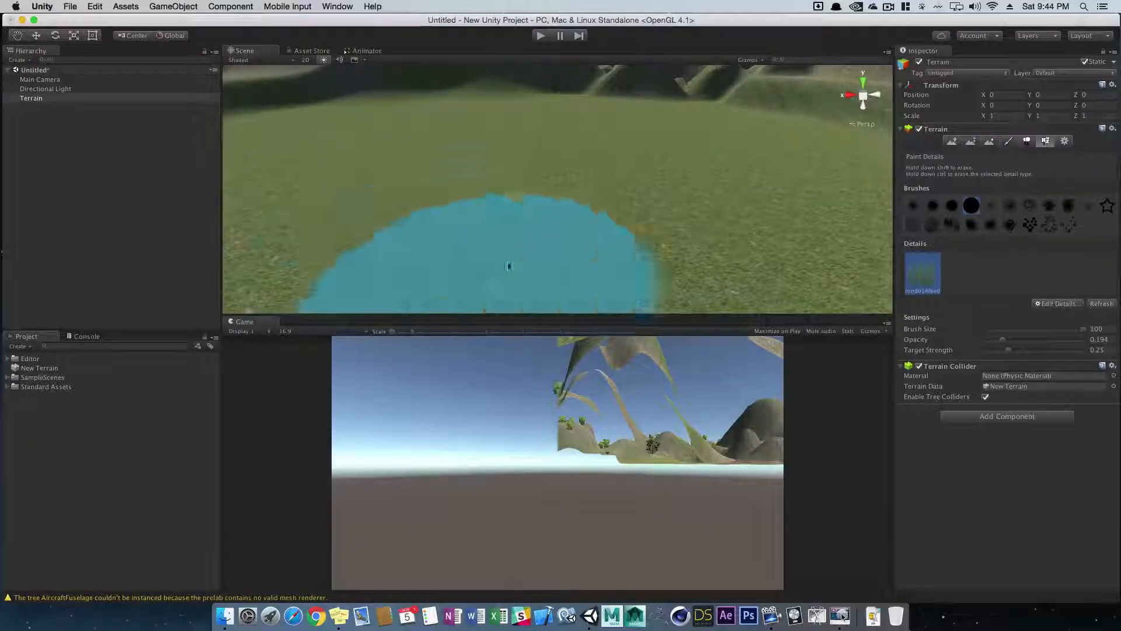
pyautogui.moveTo(448, 208)
pyautogui.keyDown('alt'); pyautogui.mouseDown()
pyautogui.moveTo(780, 188)
pyautogui.moveTo(558, 220)
pyautogui.moveTo(436, 183)
pyautogui.moveTo(497, 207)
pyautogui.mouseUp(); pyautogui.keyUp('alt')
pyautogui.moveTo(1039, 333); pyautogui.dragTo(1029, 332)
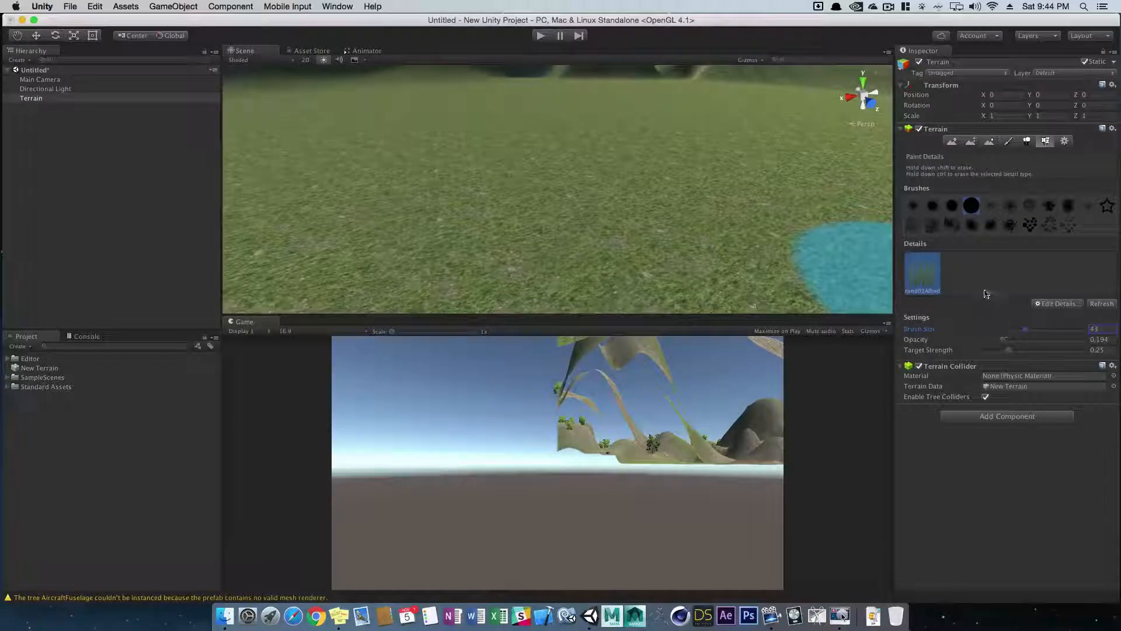
pyautogui.scroll(5, 683, 258)
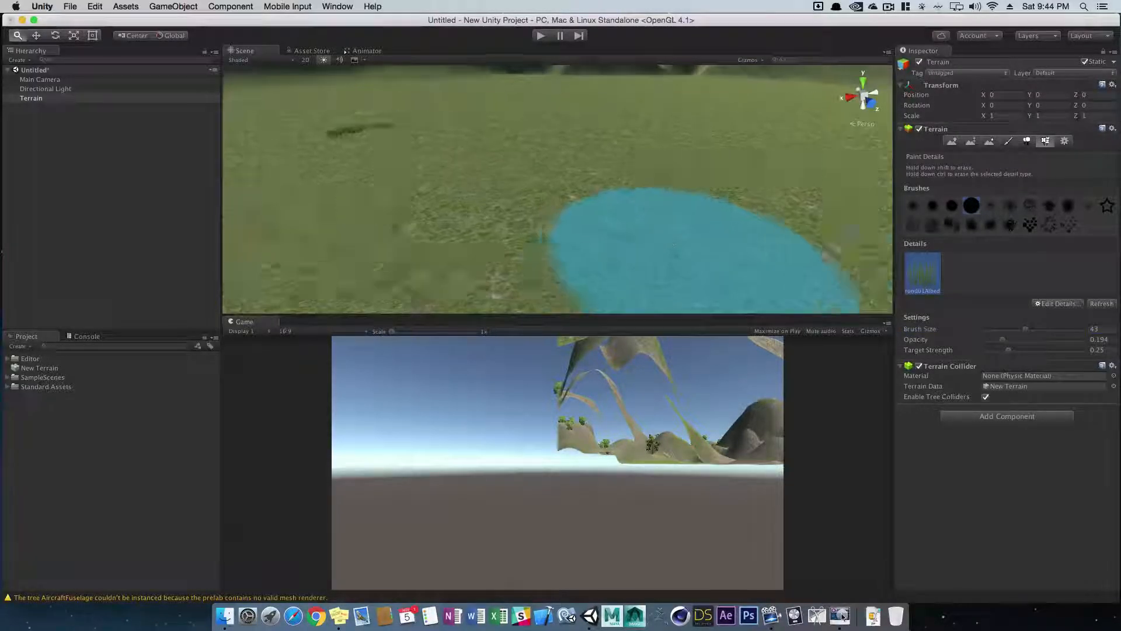
pyautogui.moveTo(396, 120)
pyautogui.keyDown('shift'); pyautogui.mouseDown()
pyautogui.moveTo(339, 113)
pyautogui.moveTo(381, 126)
pyautogui.mouseUp(); pyautogui.keyUp('shift')
pyautogui.moveTo(571, 173)
pyautogui.mouseDown(button='right')
pyautogui.moveTo(560, 193)
pyautogui.moveTo(607, 171)
pyautogui.moveTo(551, 173)
pyautogui.mouseUp(button='right')
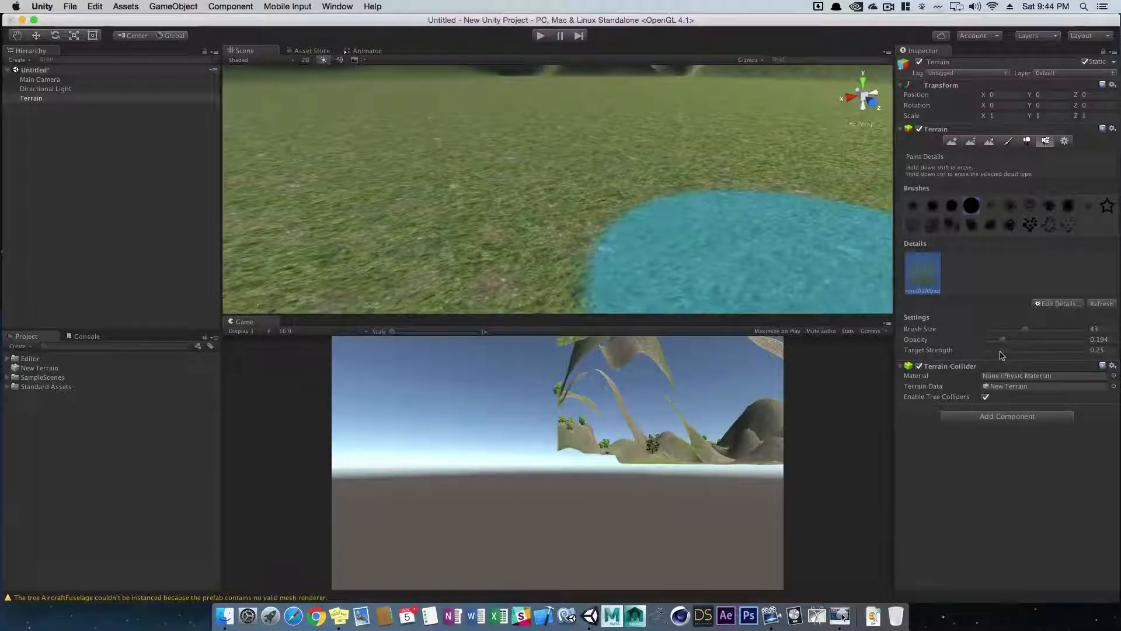
# Set the detail brush's opacity to 0.066 and target strength to 0.0625, and paint sparse grass clumps on the basin floor
pyautogui.moveTo(1005, 356); pyautogui.dragTo(992, 355)
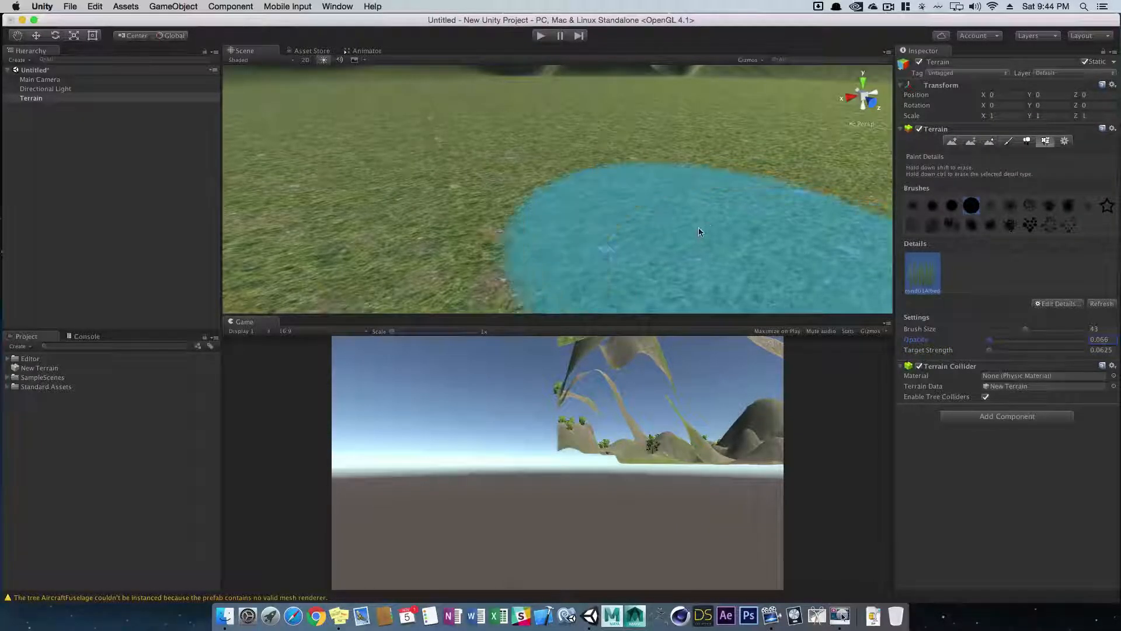
pyautogui.click(579, 179)
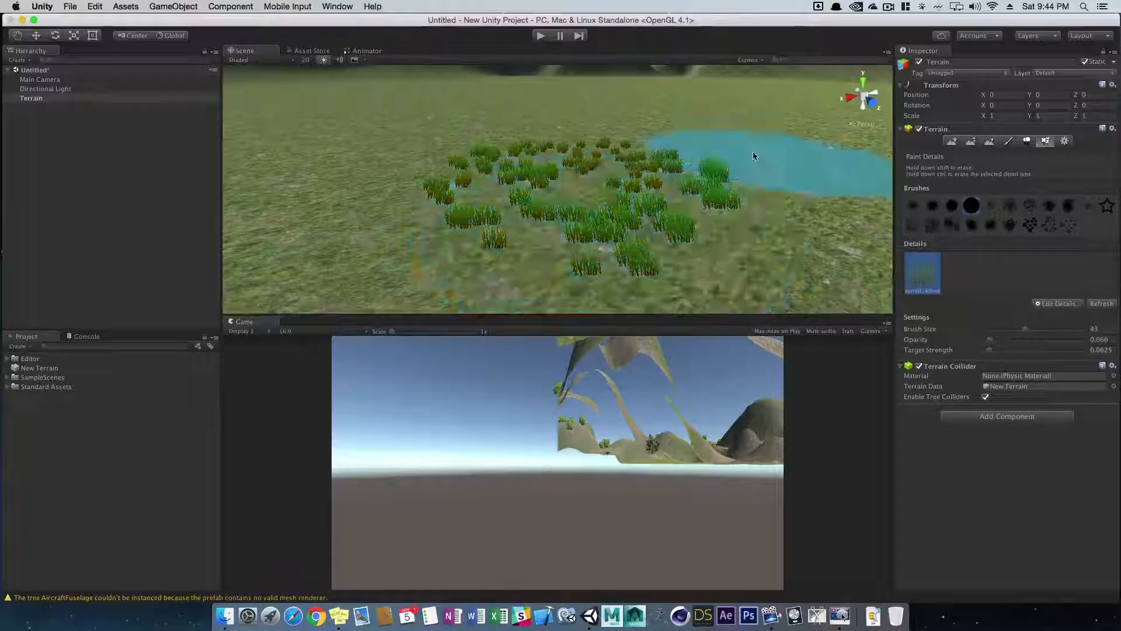
pyautogui.keyDown('alt'); pyautogui.moveTo(724, 175); pyautogui.dragTo(637, 164); pyautogui.keyUp('alt')
pyautogui.click(572, 178)
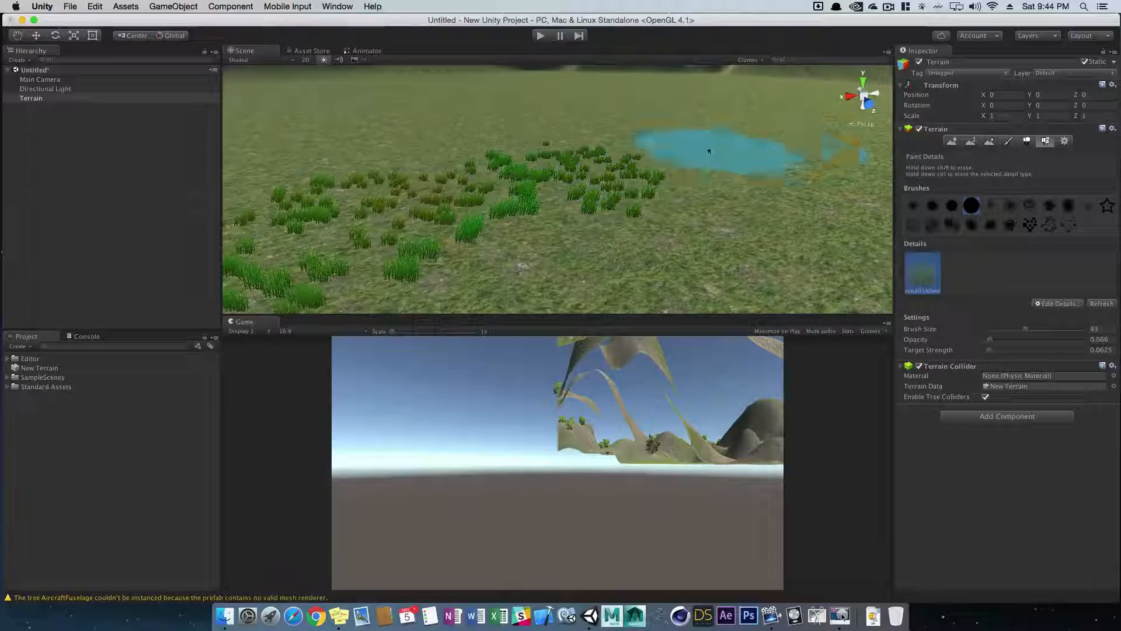
pyautogui.click(723, 153)
pyautogui.moveTo(788, 132); pyautogui.dragTo(633, 117)
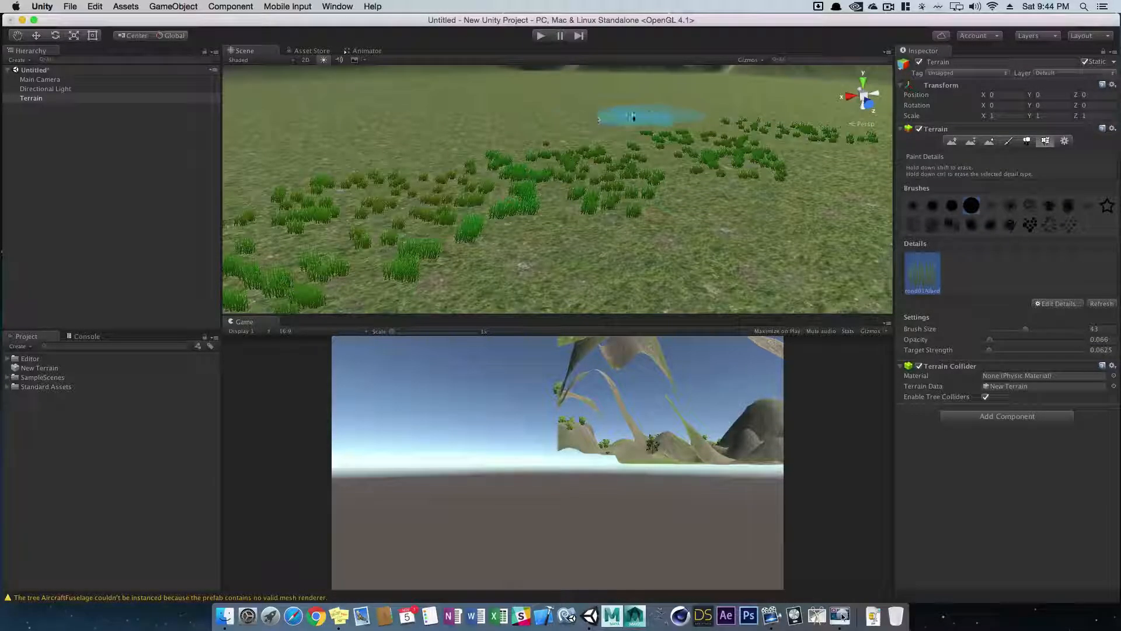
pyautogui.click(403, 143)
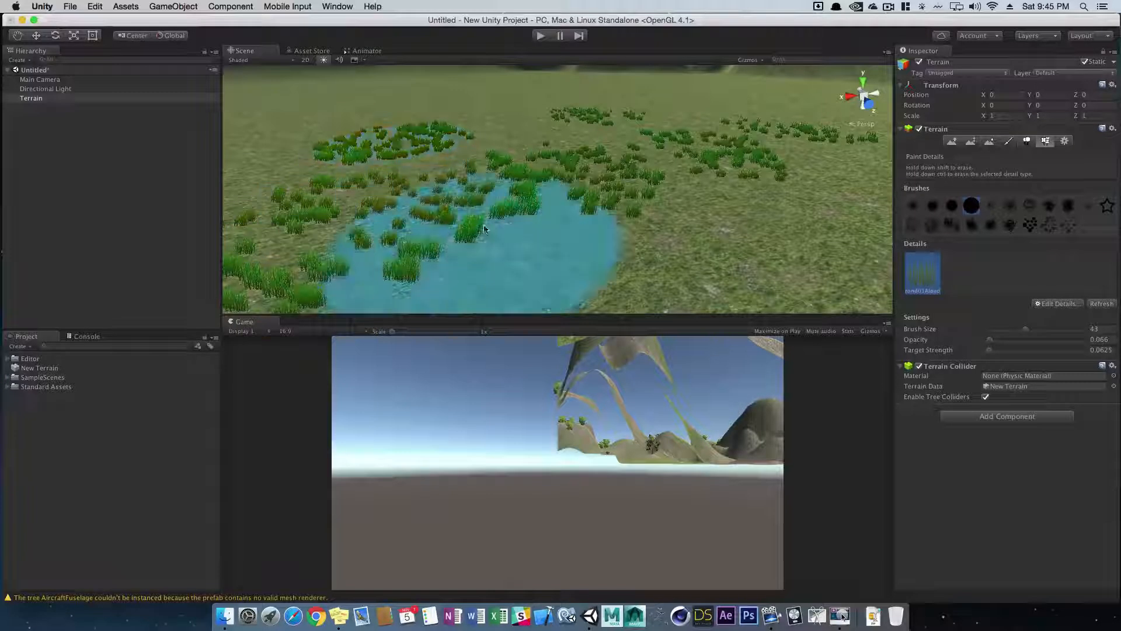
# Extend the sparse grass with more clumps around the existing patches
pyautogui.moveTo(566, 222)
pyautogui.keyDown('alt'); pyautogui.mouseDown()
pyautogui.moveTo(513, 225)
pyautogui.moveTo(578, 310)
pyautogui.moveTo(676, 280)
pyautogui.moveTo(660, 277)
pyautogui.mouseUp(); pyautogui.keyUp('alt')
pyautogui.click(568, 252)
pyautogui.click(737, 222)
pyautogui.click(796, 172)
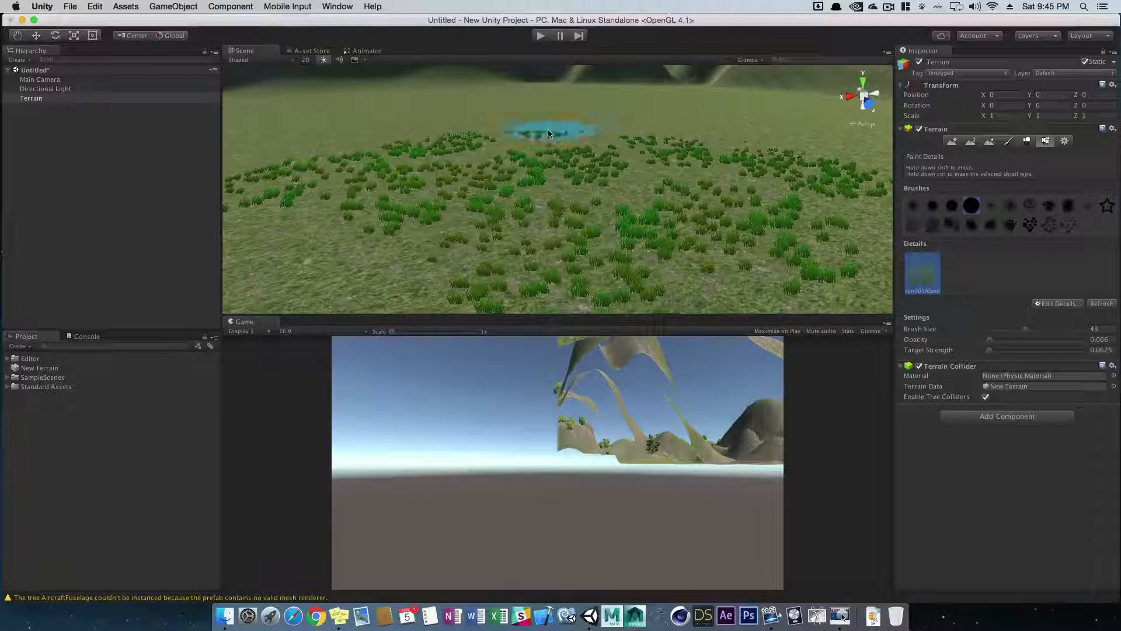
pyautogui.scroll(5, 724, 175)
pyautogui.scroll(3, 642, 193)
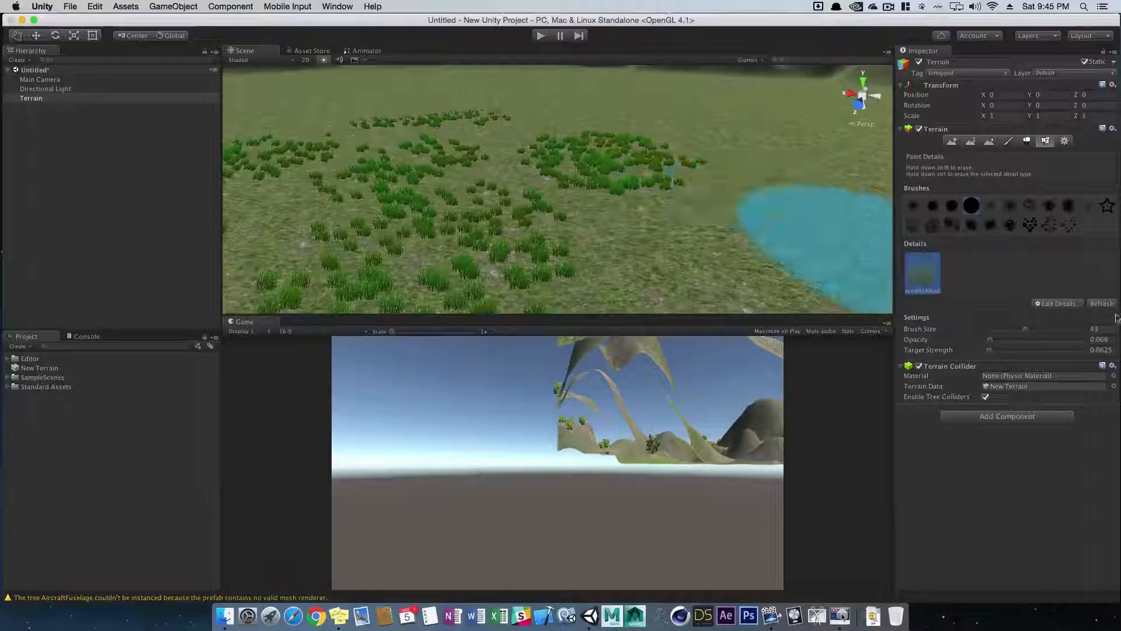
# Paint further grass patches across the open basin floor and fill the gaps between them with the solid round brush
pyautogui.click(1057, 304)
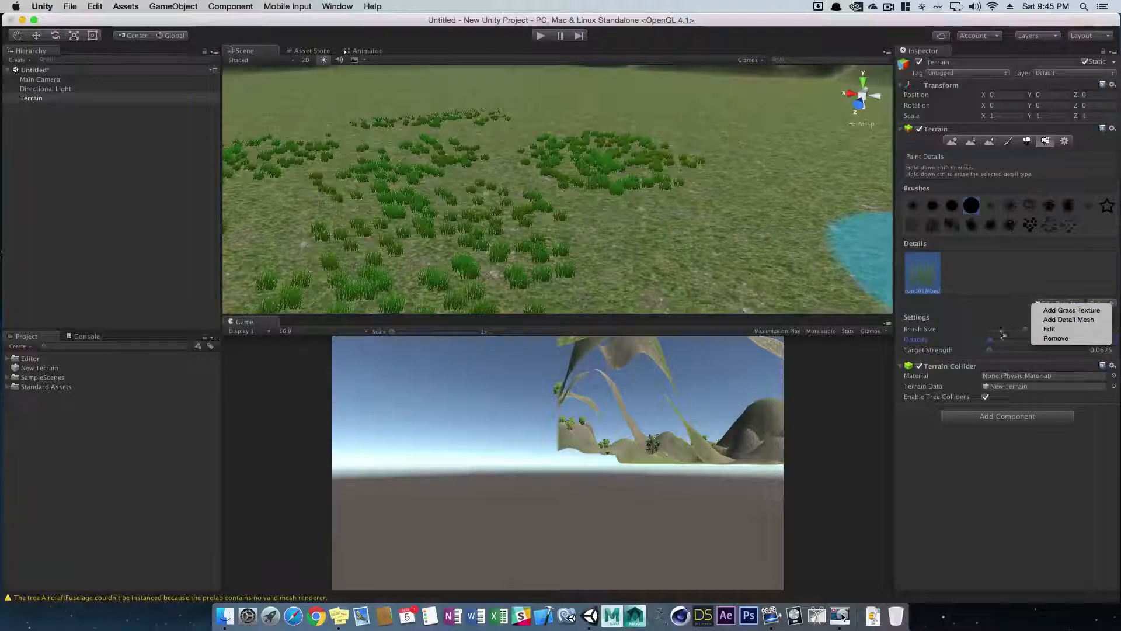
pyautogui.click(1048, 482)
pyautogui.scroll(-10, 626, 225)
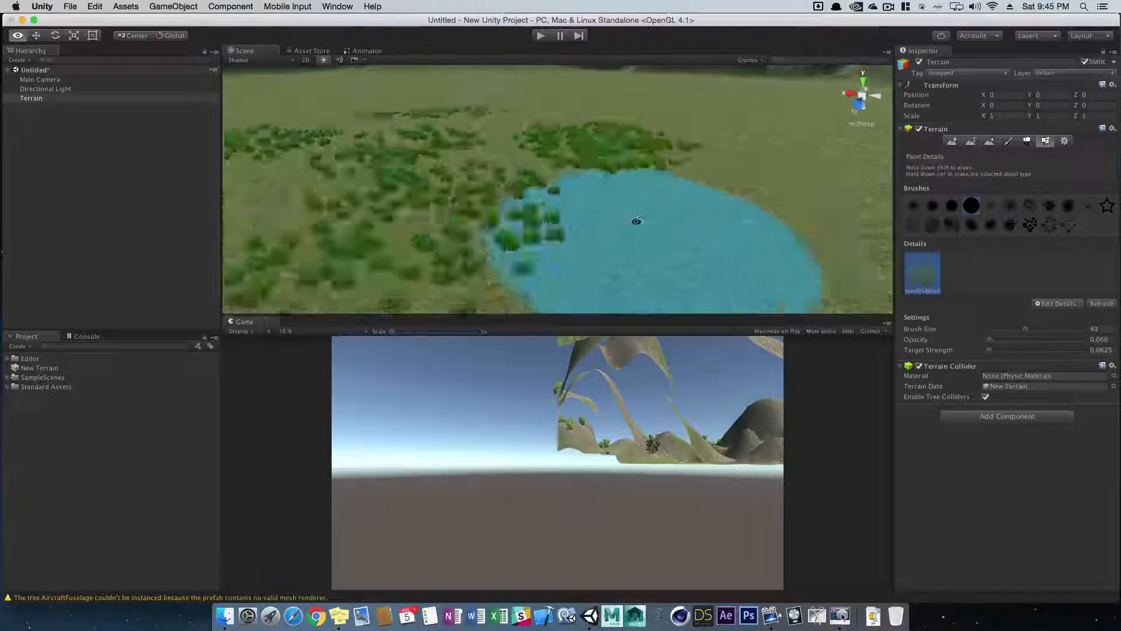
pyautogui.scroll(5, 626, 225)
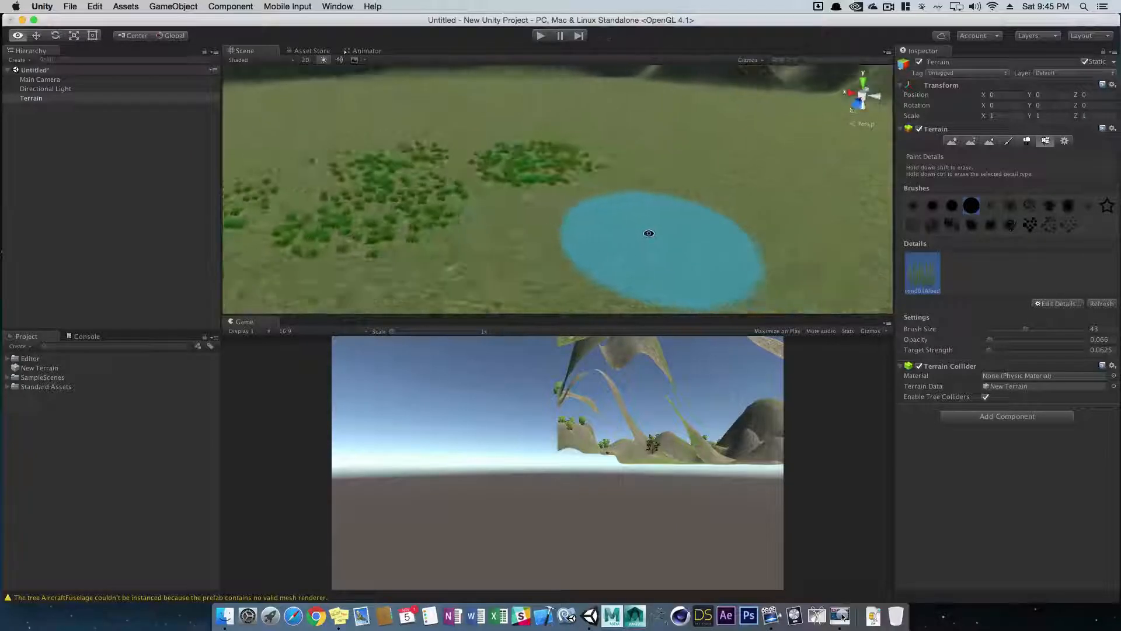
pyautogui.click(709, 228)
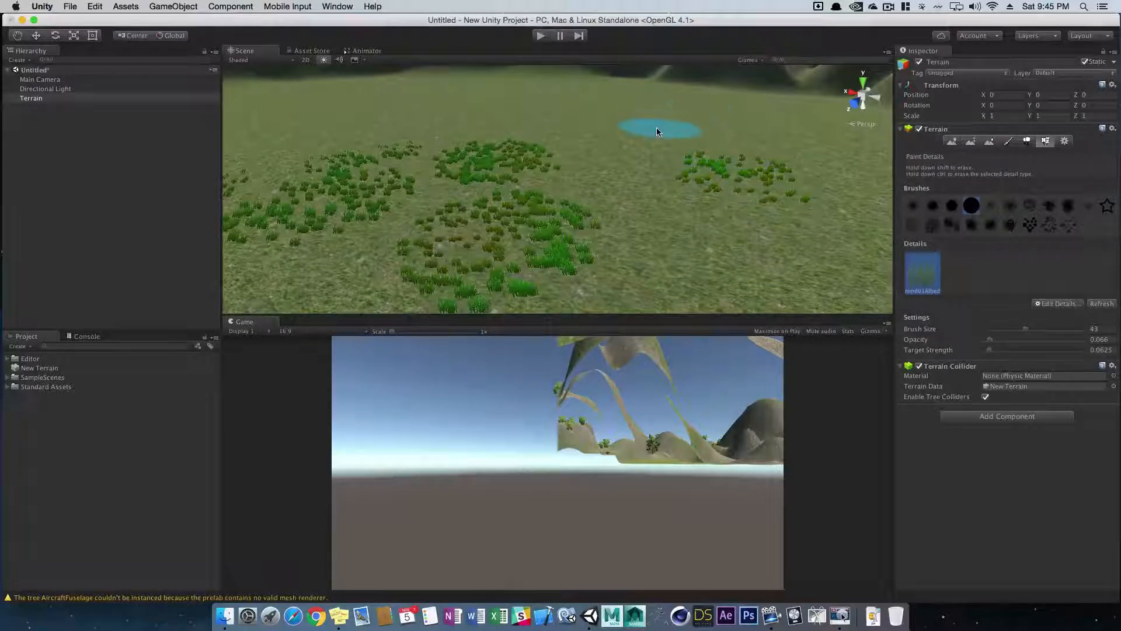
pyautogui.moveTo(613, 170)
pyautogui.mouseDown()
pyautogui.moveTo(656, 188)
pyautogui.moveTo(681, 254)
pyautogui.moveTo(619, 254)
pyautogui.mouseUp()
pyautogui.scroll(-5, 576, 250)
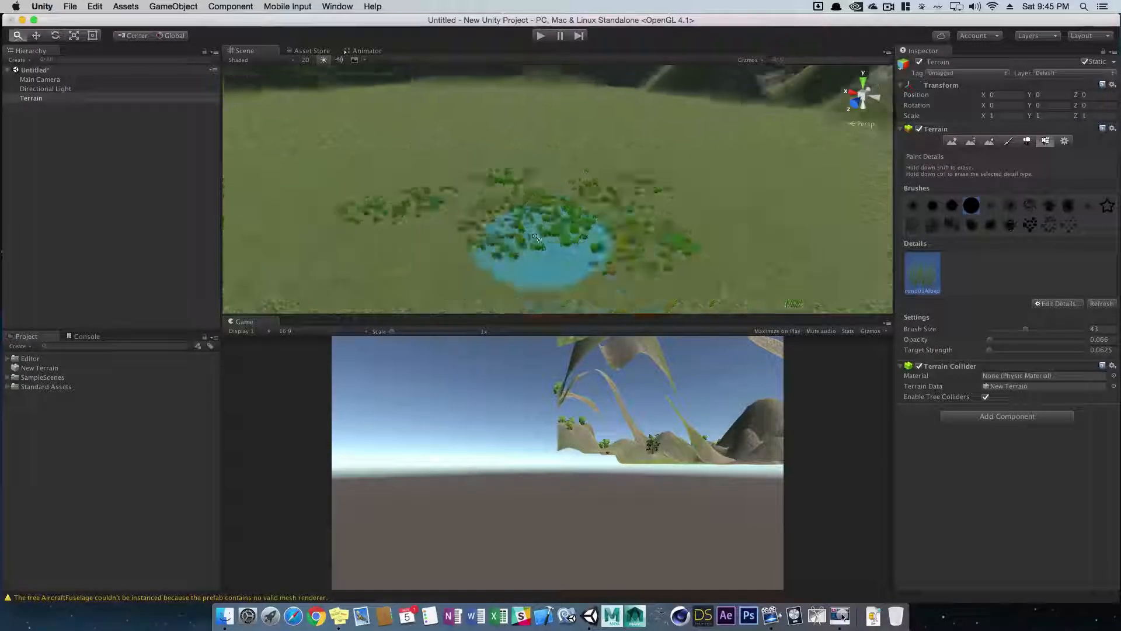
pyautogui.moveTo(445, 245)
pyautogui.mouseDown()
pyautogui.moveTo(645, 281)
pyautogui.moveTo(714, 270)
pyautogui.moveTo(718, 224)
pyautogui.moveTo(471, 229)
pyautogui.moveTo(619, 223)
pyautogui.mouseUp()
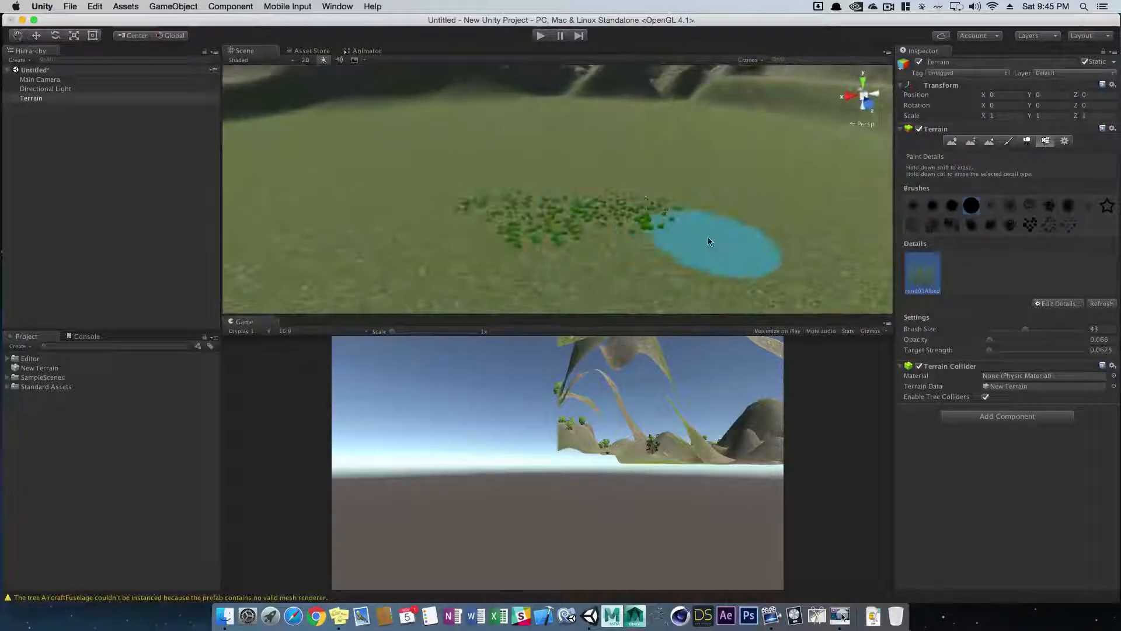
pyautogui.moveTo(711, 241)
pyautogui.mouseDown()
pyautogui.moveTo(621, 277)
pyautogui.moveTo(451, 281)
pyautogui.moveTo(370, 238)
pyautogui.moveTo(388, 208)
pyautogui.mouseUp()
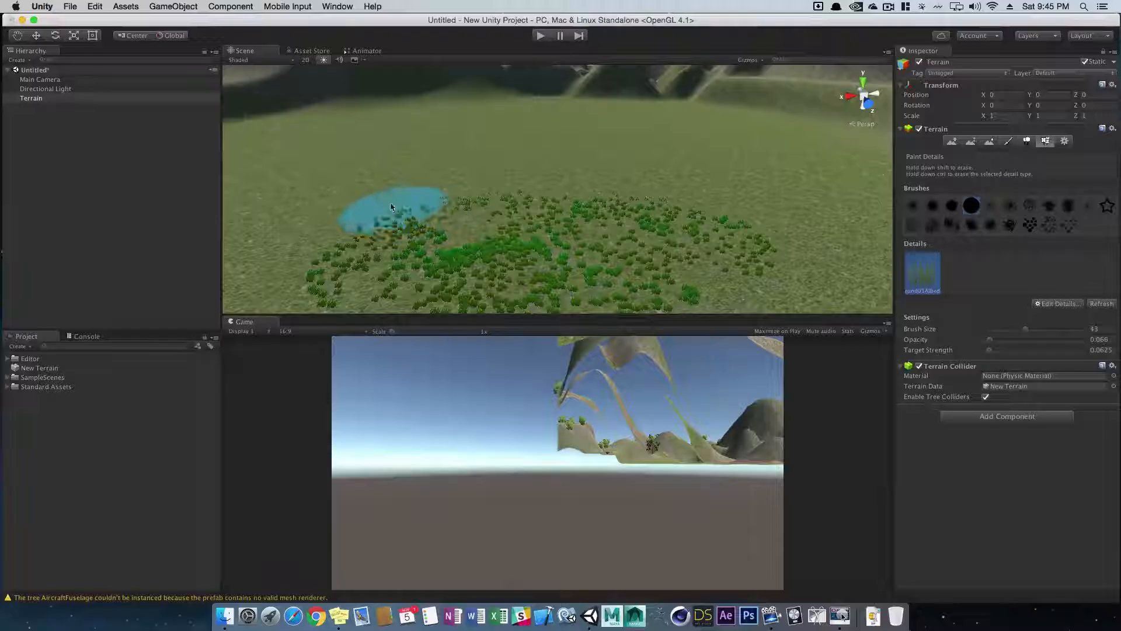
# Scatter grass clumps beside the existing patches using the spotted brush, then the finer speckled brush
pyautogui.click(1034, 226)
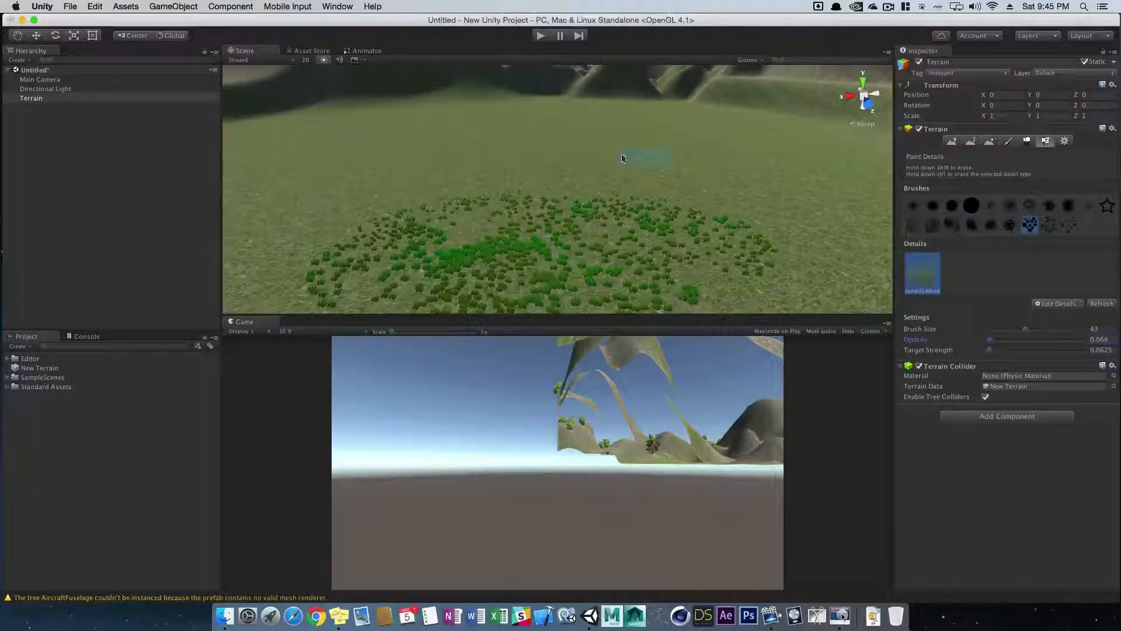
pyautogui.keyDown('alt'); pyautogui.moveTo(744, 235); pyautogui.dragTo(676, 236); pyautogui.keyUp('alt')
pyautogui.scroll(3, 661, 243)
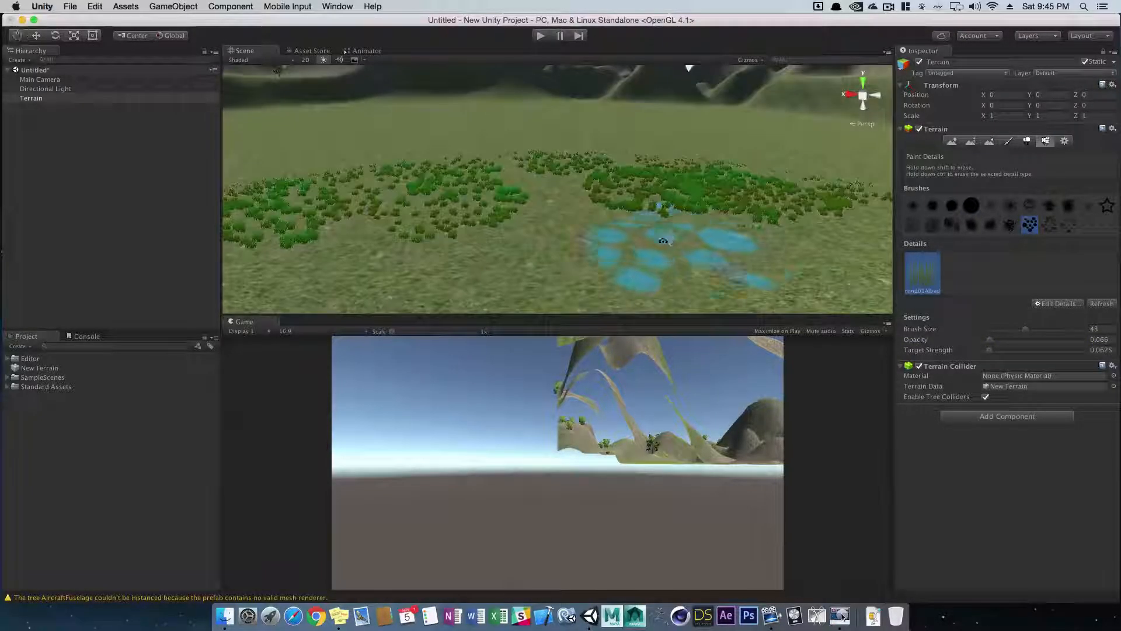
pyautogui.click(578, 258)
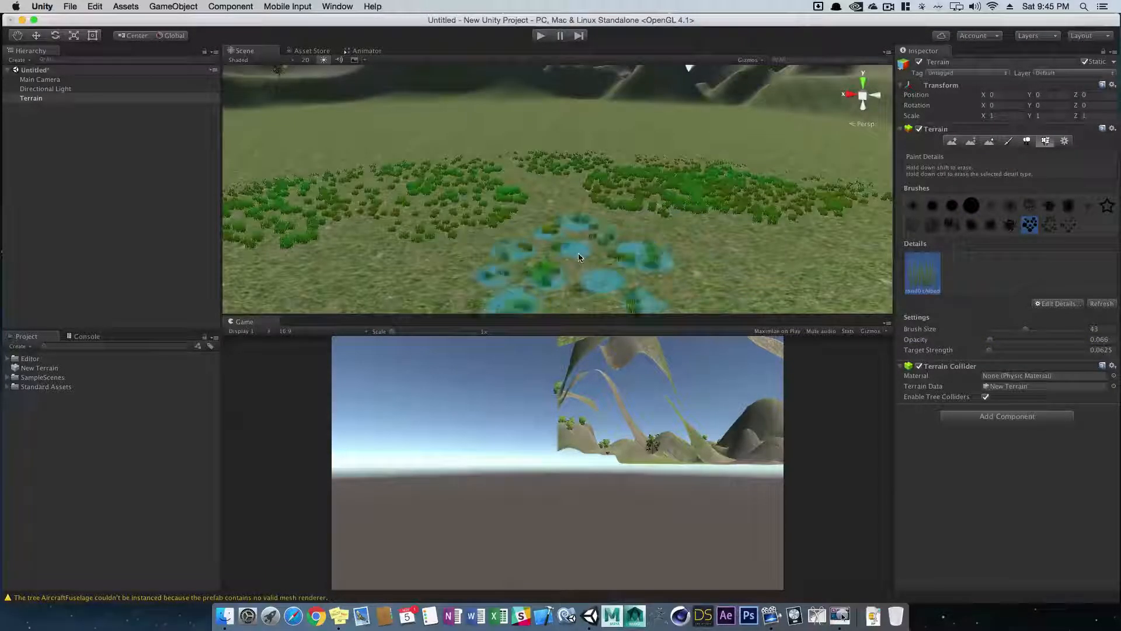
pyautogui.click(1069, 226)
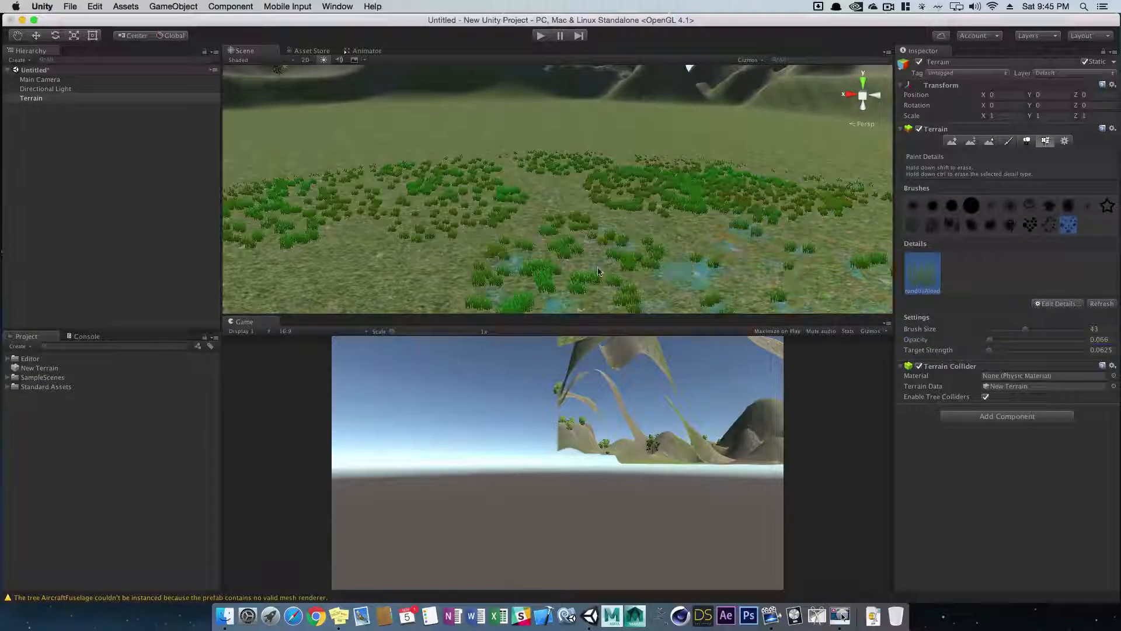
pyautogui.scroll(-5, 539, 255)
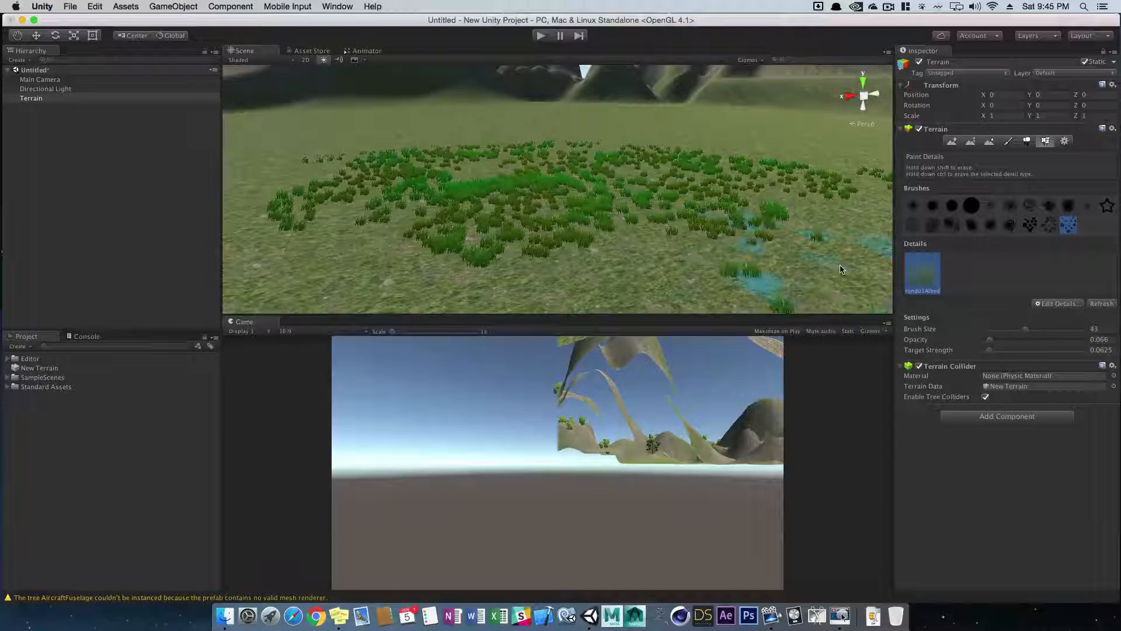
# Add the Car prefab as a detail mesh with the default size, colour and render mode settings
pyautogui.click(1059, 304)
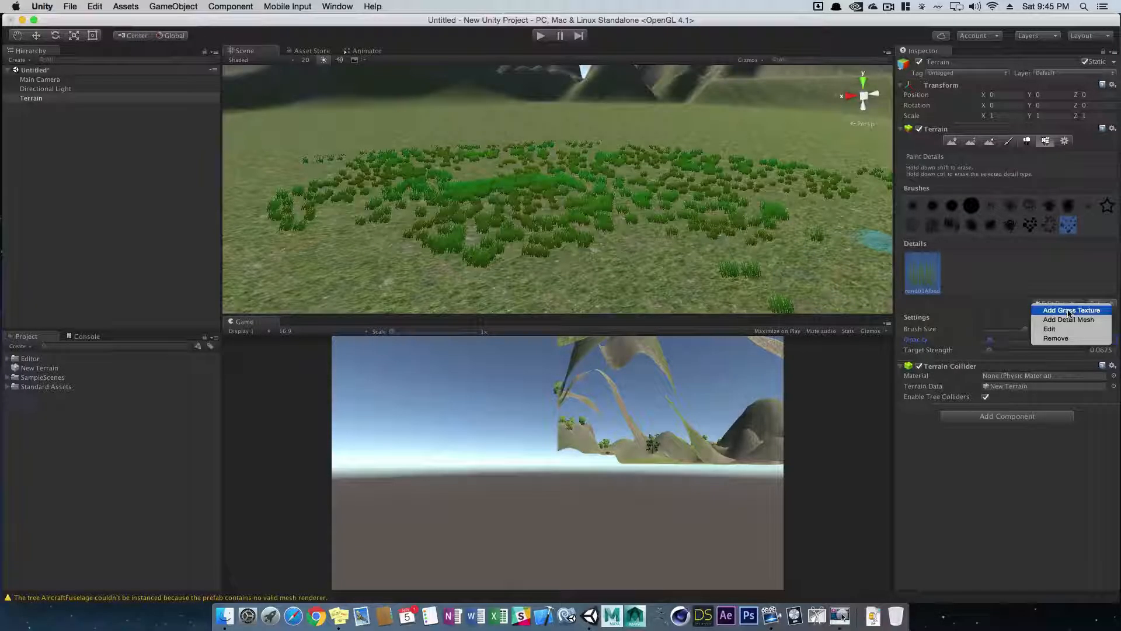
pyautogui.click(1043, 320)
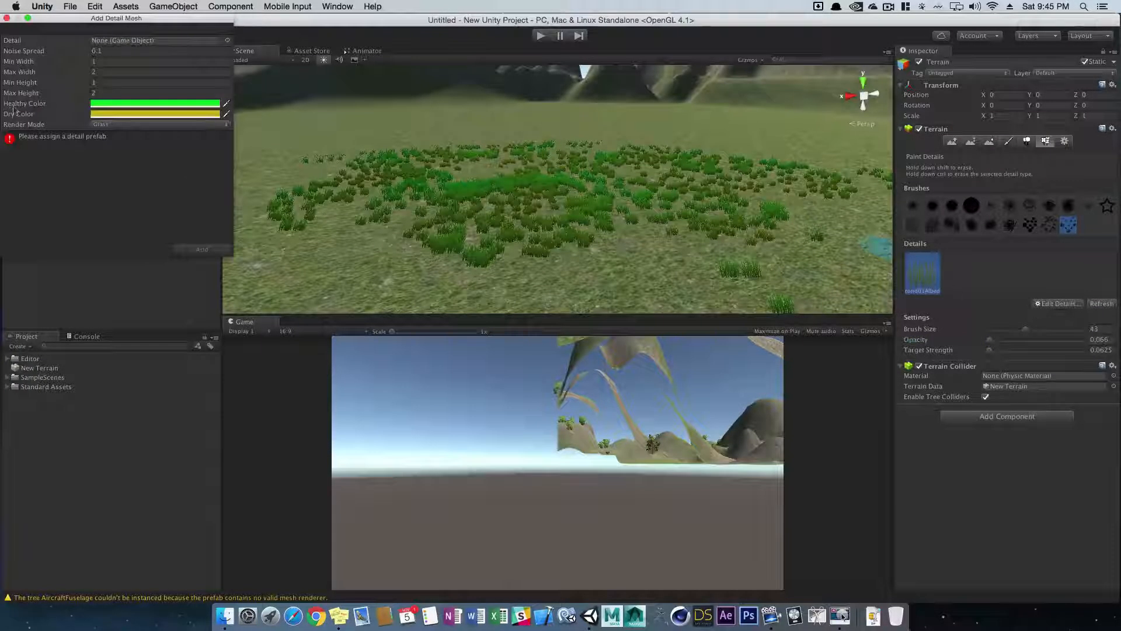
pyautogui.click(227, 41)
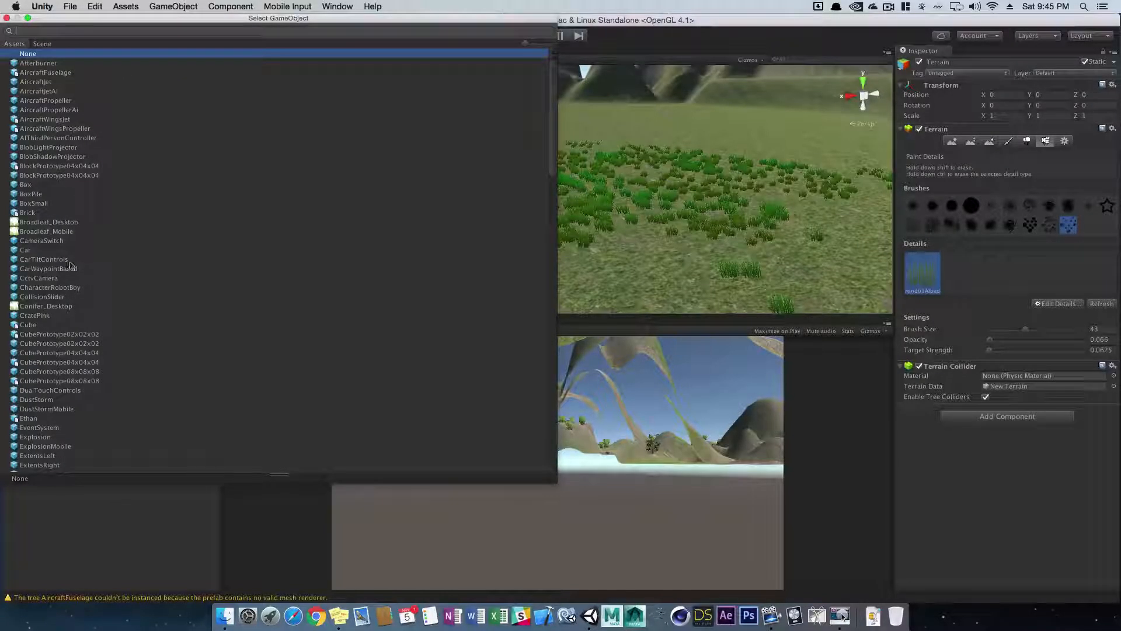
pyautogui.doubleClick(25, 250)
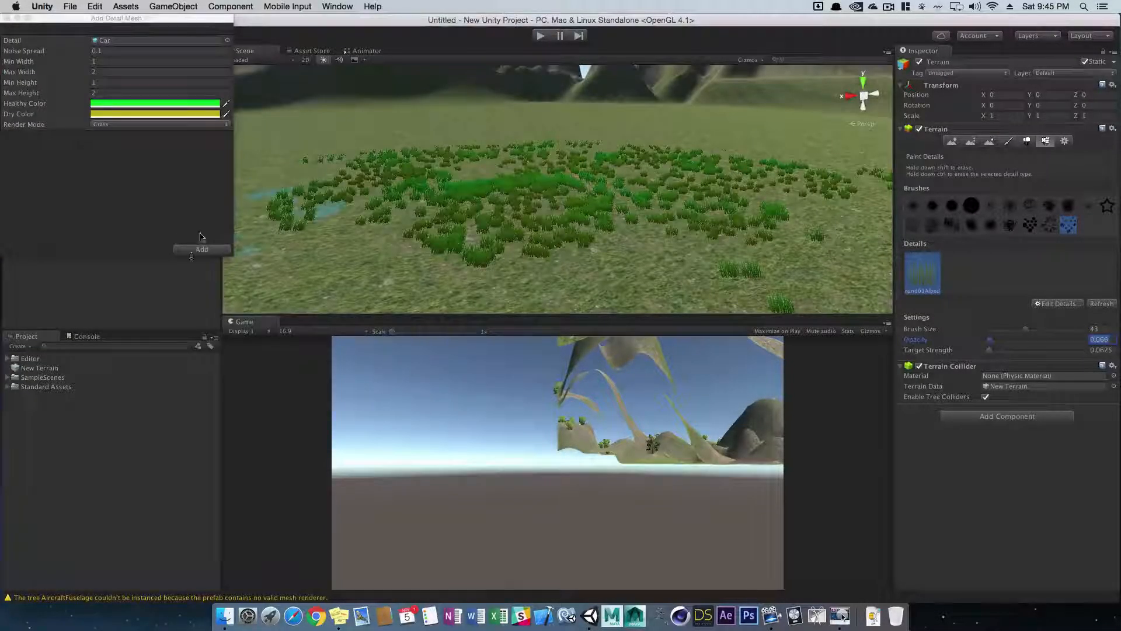
pyautogui.click(202, 250)
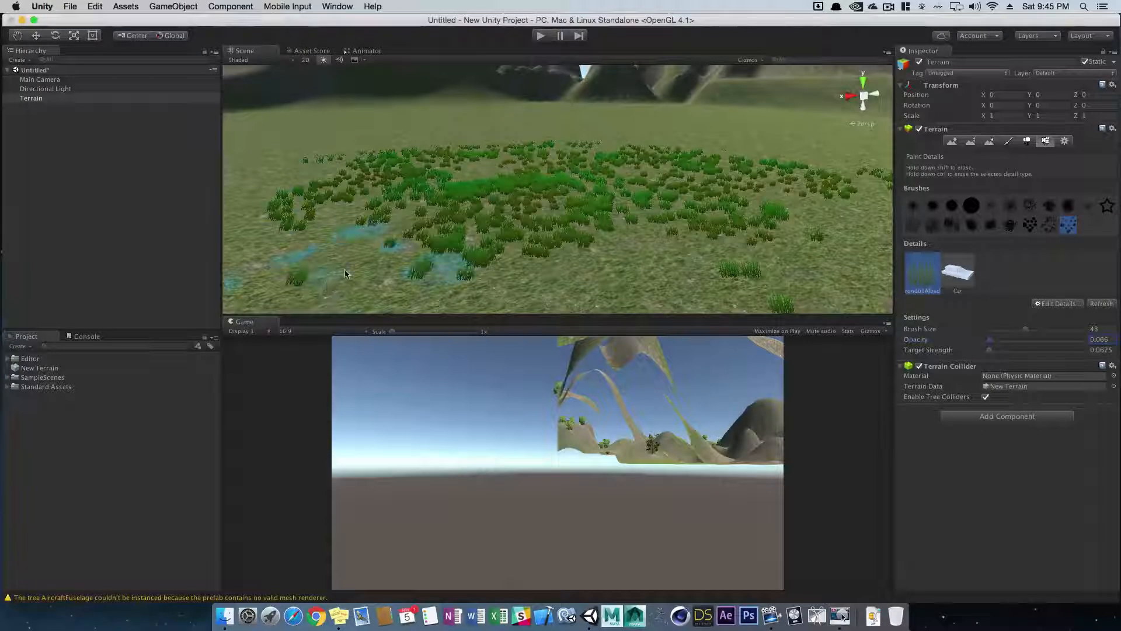
# Try to paint Car detail meshes on the open basin floor beside the grass using the solid round brush
pyautogui.keyDown('alt'); pyautogui.moveTo(417, 245); pyautogui.dragTo(710, 226); pyautogui.keyUp('alt')
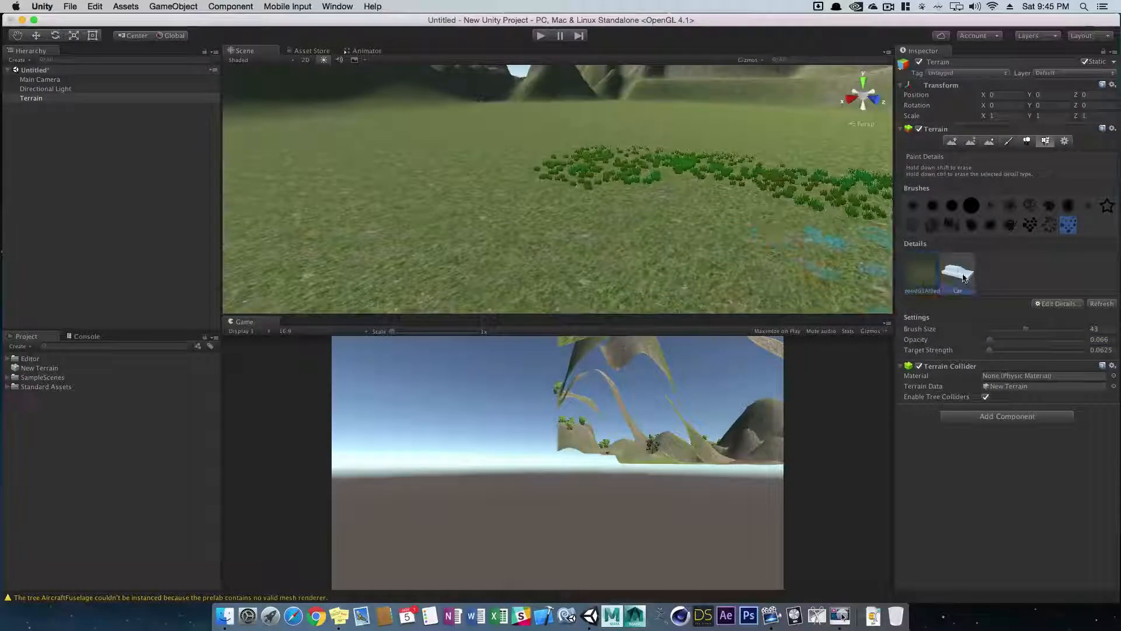
pyautogui.doubleClick(964, 278)
pyautogui.click(198, 250)
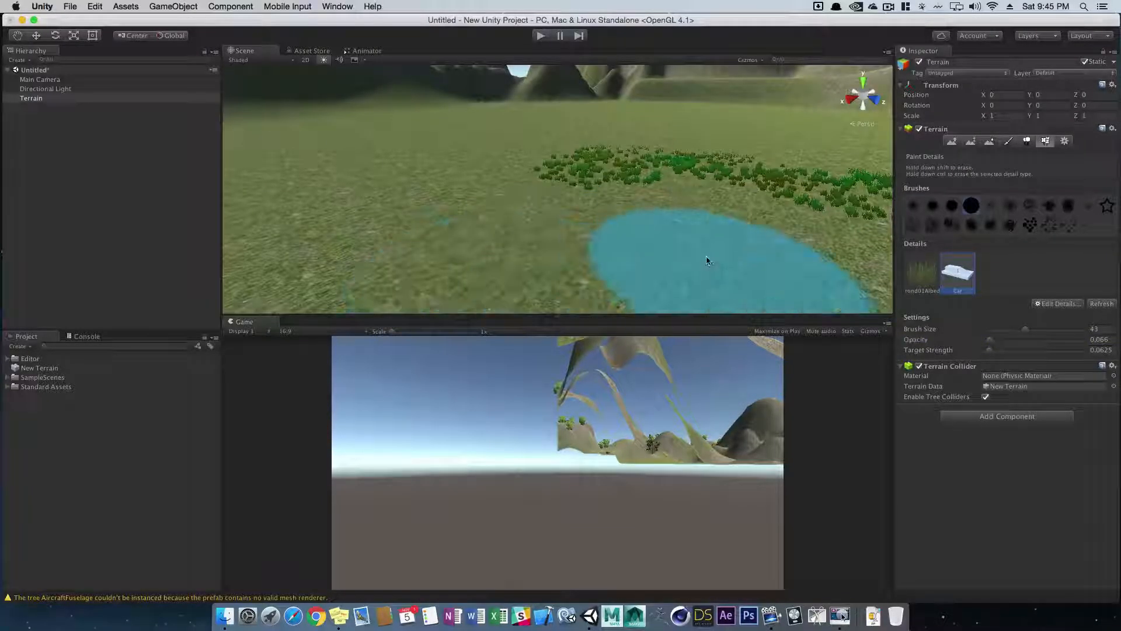
pyautogui.scroll(5, 663, 238)
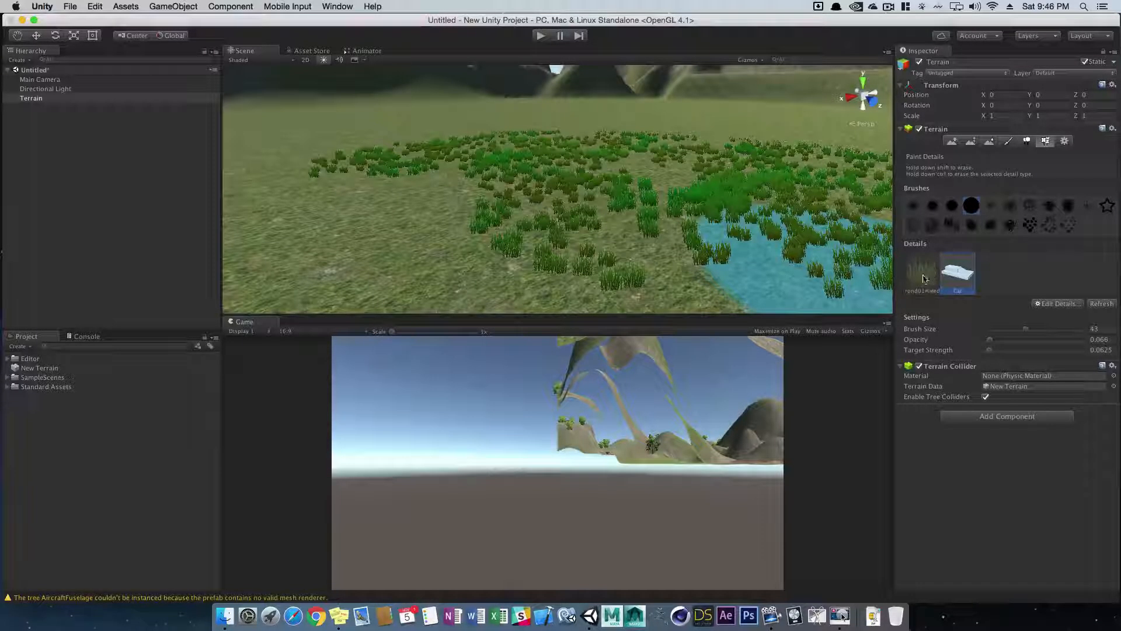
# Remove the Car mesh from the terrain's detail list
pyautogui.click(959, 274)
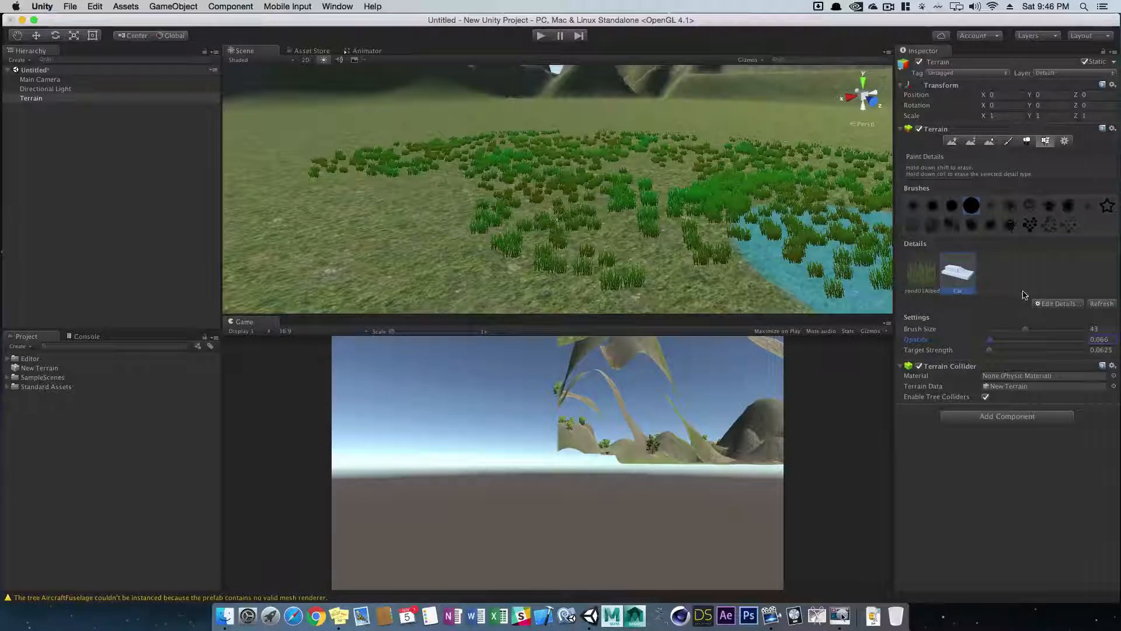
pyautogui.click(1062, 304)
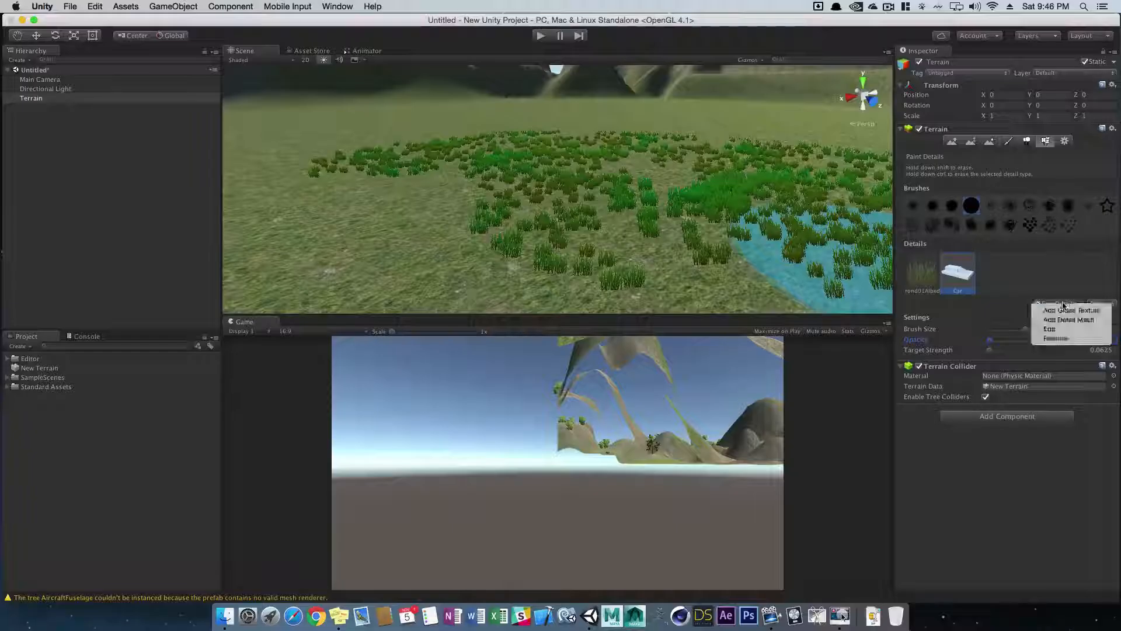
pyautogui.click(1030, 292)
pyautogui.click(1057, 304)
pyautogui.click(1052, 343)
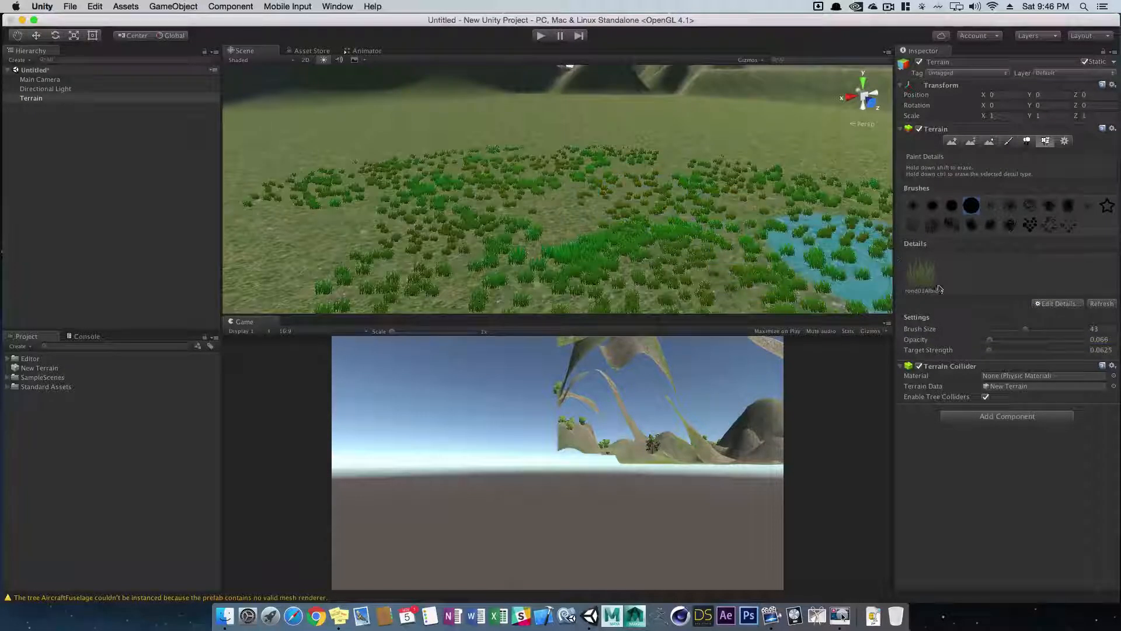
# Erase part of the painted grass on the basin floor with the solid round brush, leaving separate patches
pyautogui.moveTo(488, 193); pyautogui.dragTo(485, 153, button='middle')
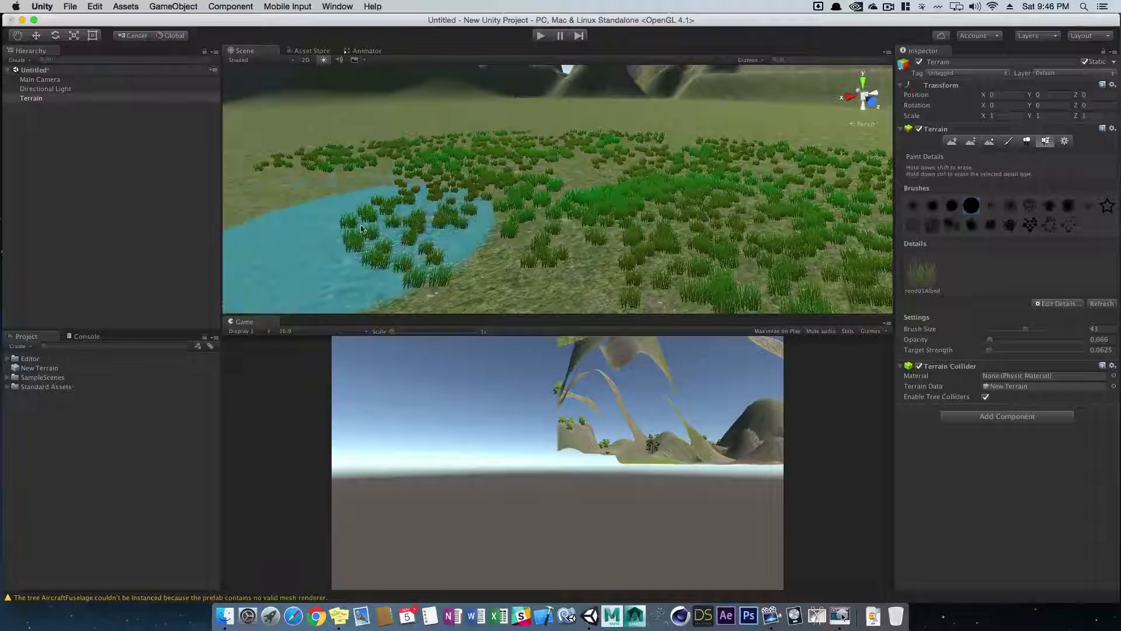
pyautogui.moveTo(361, 229)
pyautogui.keyDown('shift'); pyautogui.mouseDown()
pyautogui.moveTo(508, 203)
pyautogui.moveTo(811, 288)
pyautogui.moveTo(777, 257)
pyautogui.moveTo(461, 210)
pyautogui.moveTo(579, 268)
pyautogui.moveTo(362, 245)
pyautogui.moveTo(517, 153)
pyautogui.moveTo(363, 181)
pyautogui.moveTo(625, 163)
pyautogui.moveTo(576, 170)
pyautogui.moveTo(639, 149)
pyautogui.moveTo(445, 220)
pyautogui.moveTo(754, 239)
pyautogui.moveTo(894, 285)
pyautogui.mouseUp(); pyautogui.keyUp('shift')
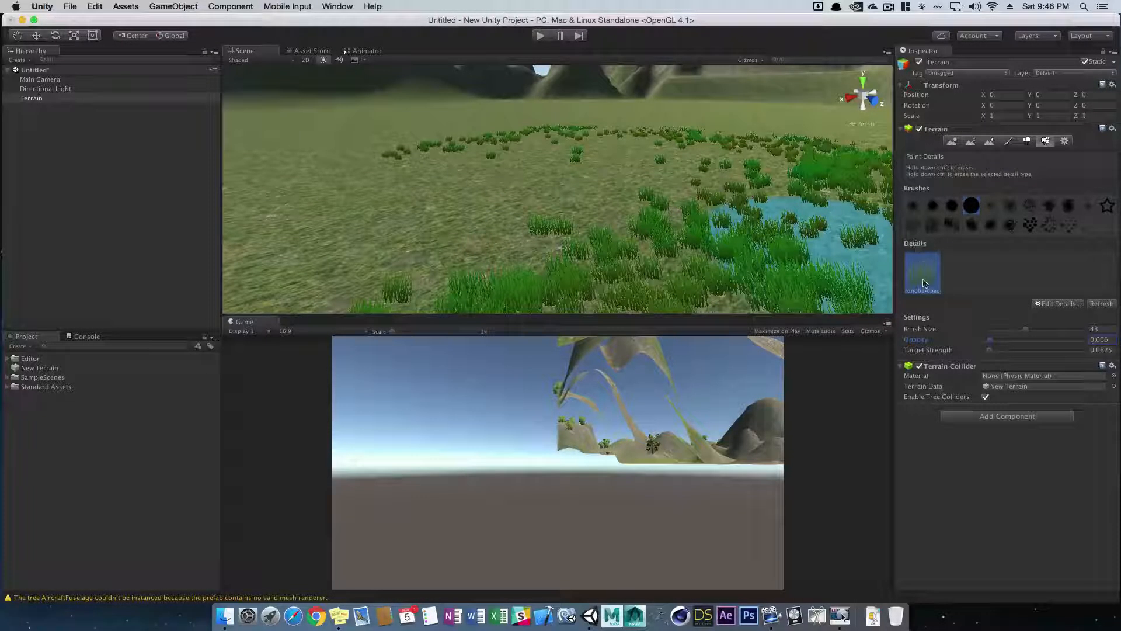
# Remove the grass texture from the terrain's details and undo the removal
pyautogui.click(1060, 304)
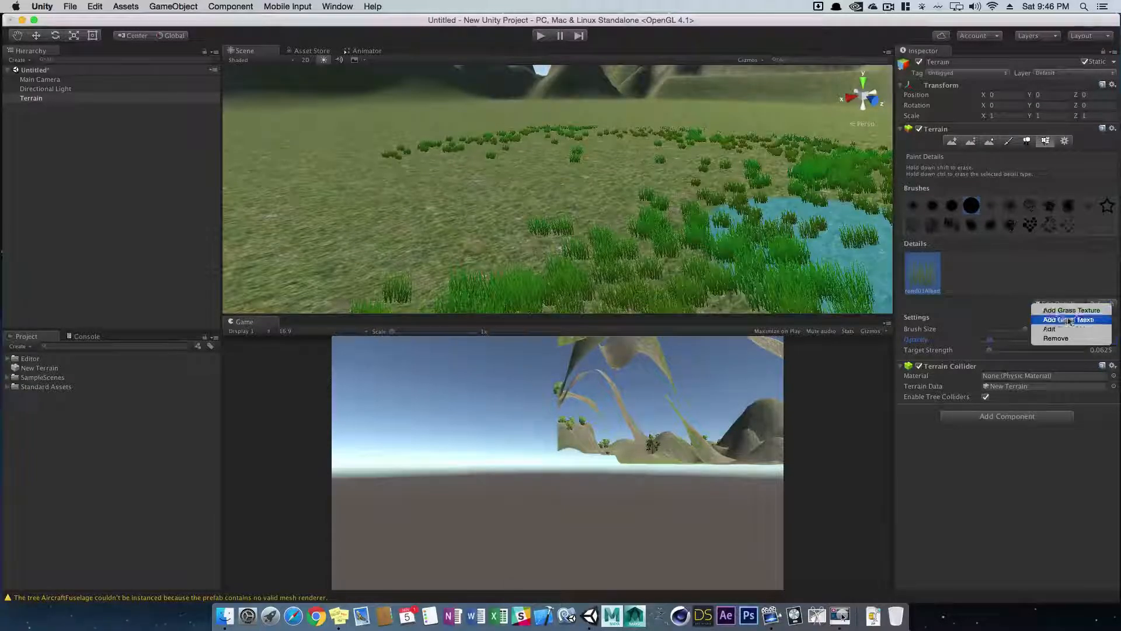
pyautogui.click(1056, 339)
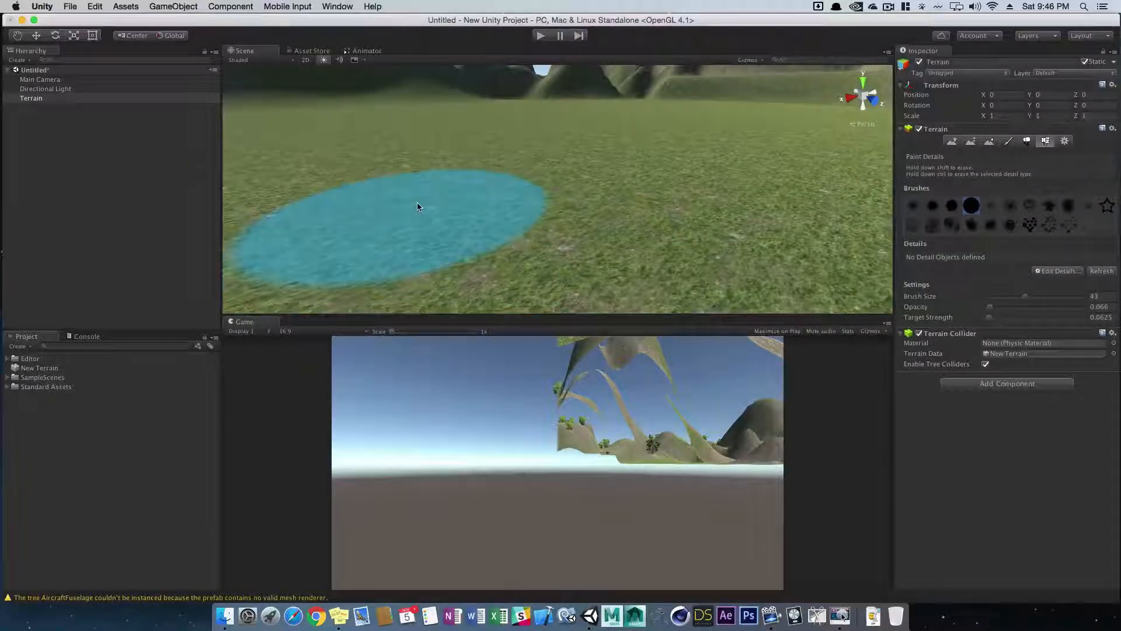
pyautogui.press('super+z')
# Expand the Standard Assets folders down to the FirstPersonCharacter prefabs under Characters
pyautogui.moveTo(427, 204)
pyautogui.keyDown('alt'); pyautogui.mouseDown()
pyautogui.moveTo(526, 175)
pyautogui.moveTo(601, 180)
pyautogui.moveTo(593, 195)
pyautogui.moveTo(529, 183)
pyautogui.mouseUp(); pyautogui.keyUp('alt')
pyautogui.scroll(5, 530, 182)
pyautogui.moveTo(409, 251)
pyautogui.mouseDown()
pyautogui.moveTo(663, 193)
pyautogui.moveTo(288, 253)
pyautogui.moveTo(318, 301)
pyautogui.moveTo(604, 250)
pyautogui.mouseUp()
pyautogui.scroll(-3, 251, 286)
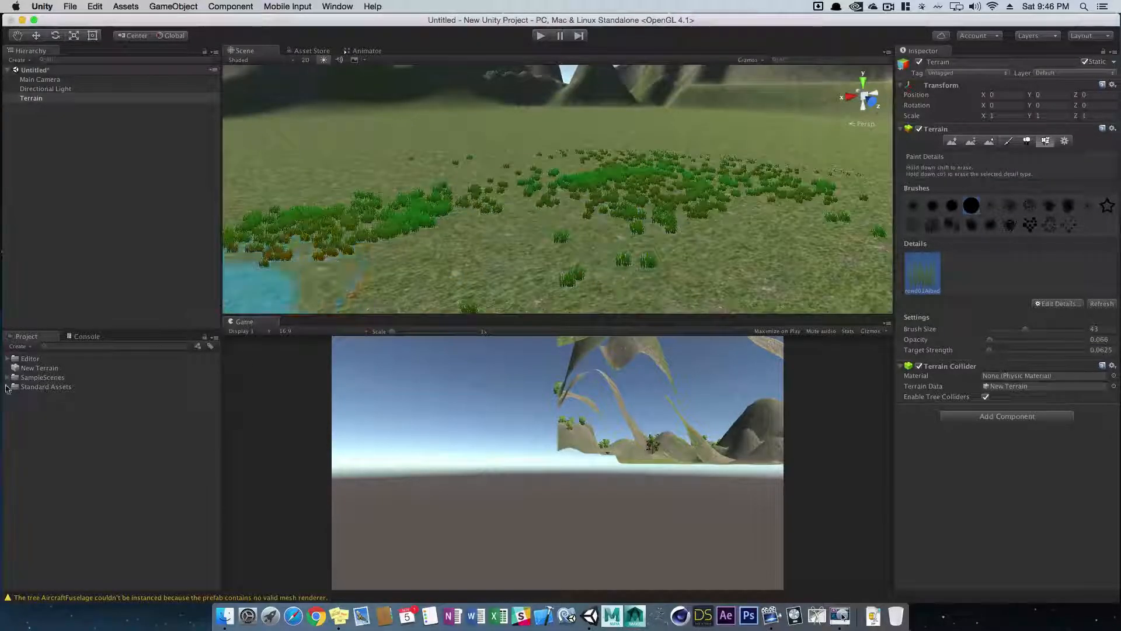
pyautogui.click(7, 387)
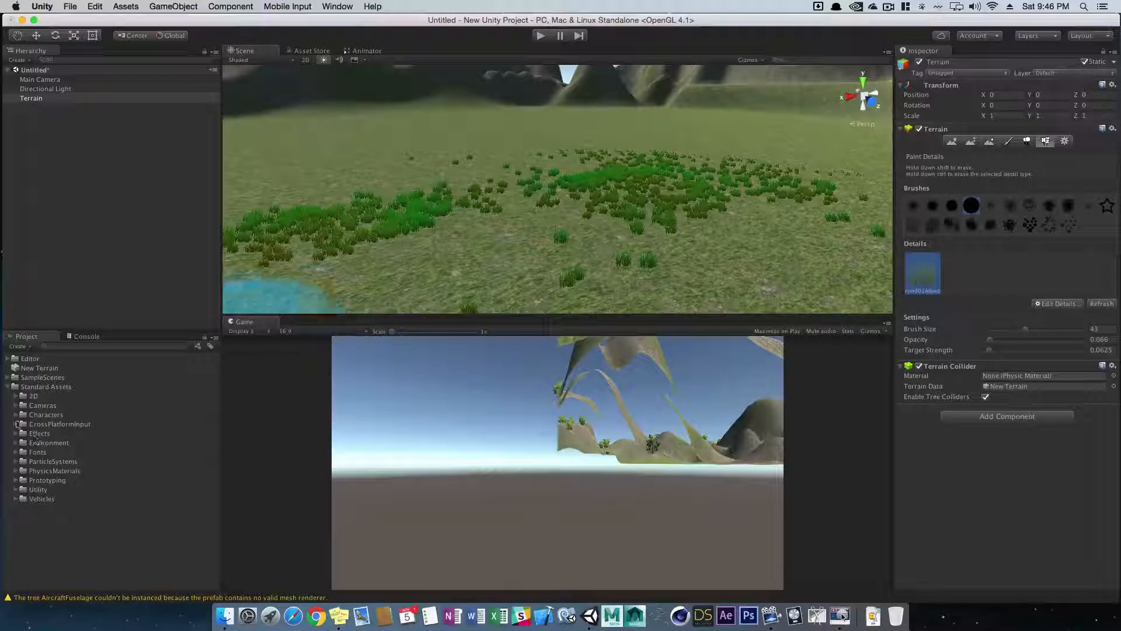
pyautogui.click(14, 415)
pyautogui.click(24, 425)
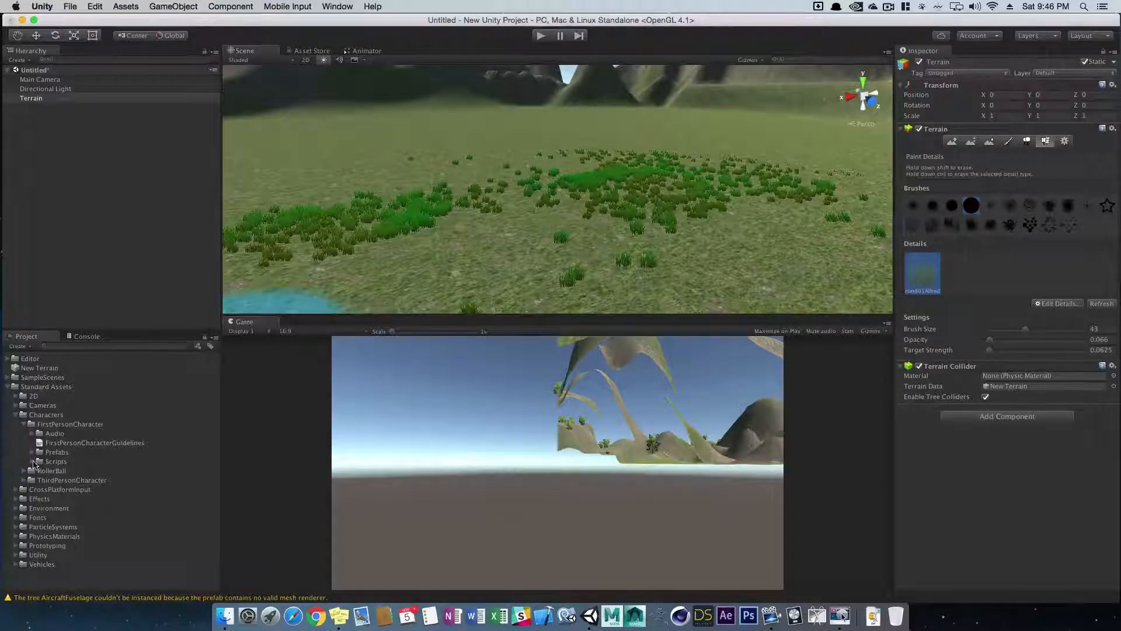
pyautogui.click(31, 452)
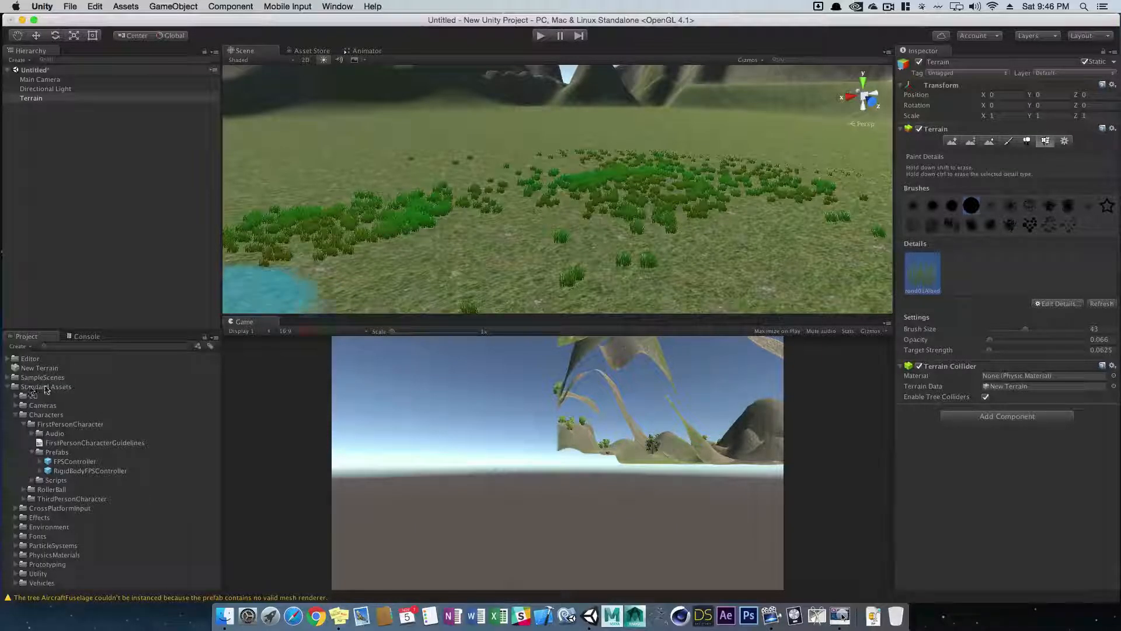
pyautogui.click(8, 387)
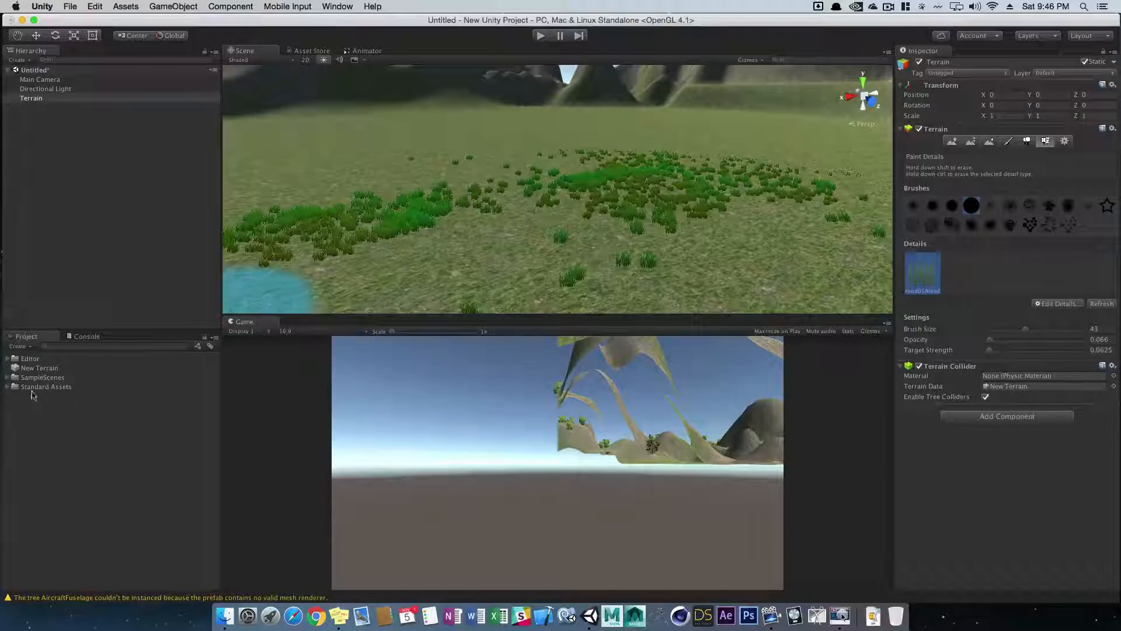
pyautogui.click(7, 388)
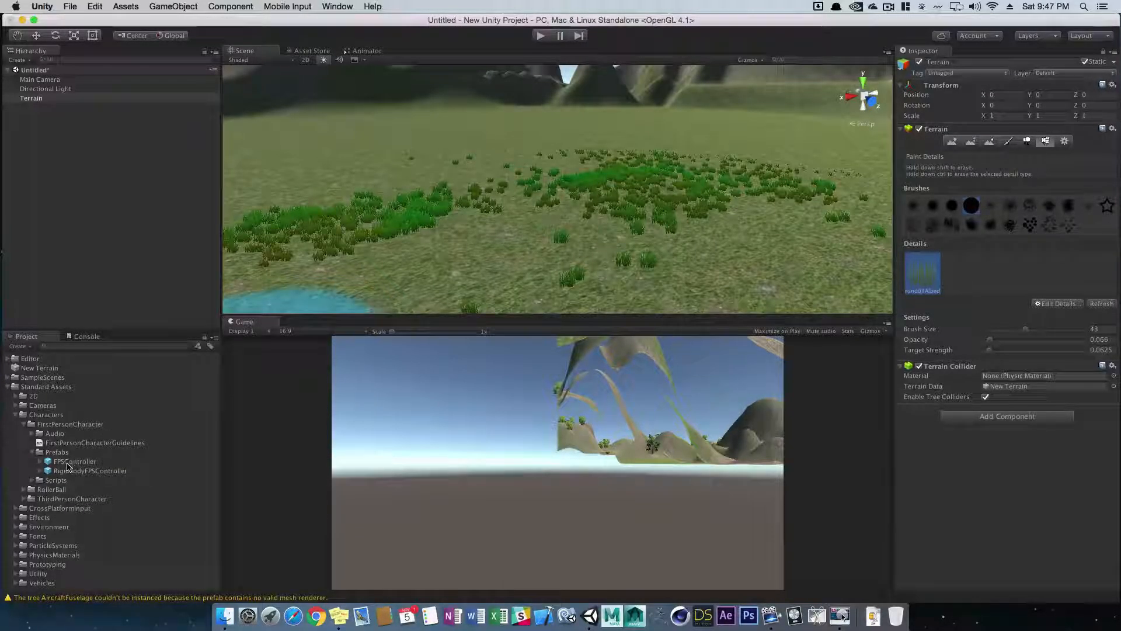
# Place the FPSController prefab on the basin floor between the grass patches and raise it to a Y position of 1.4
pyautogui.moveTo(67, 465); pyautogui.dragTo(507, 238)
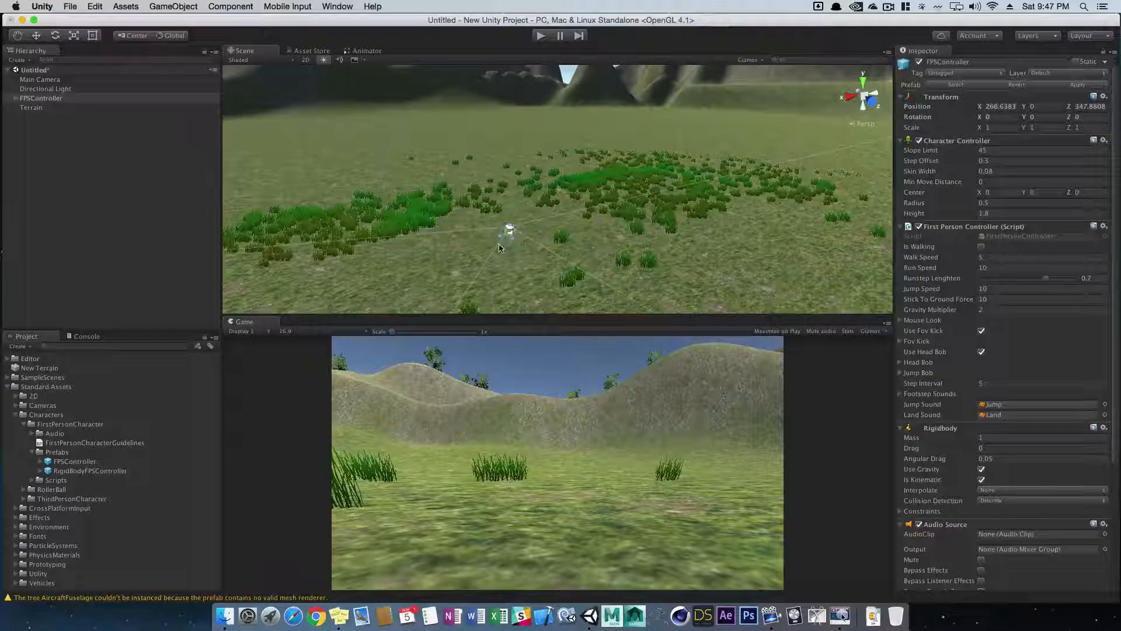
pyautogui.press('w')
pyautogui.moveTo(508, 194); pyautogui.dragTo(511, 184)
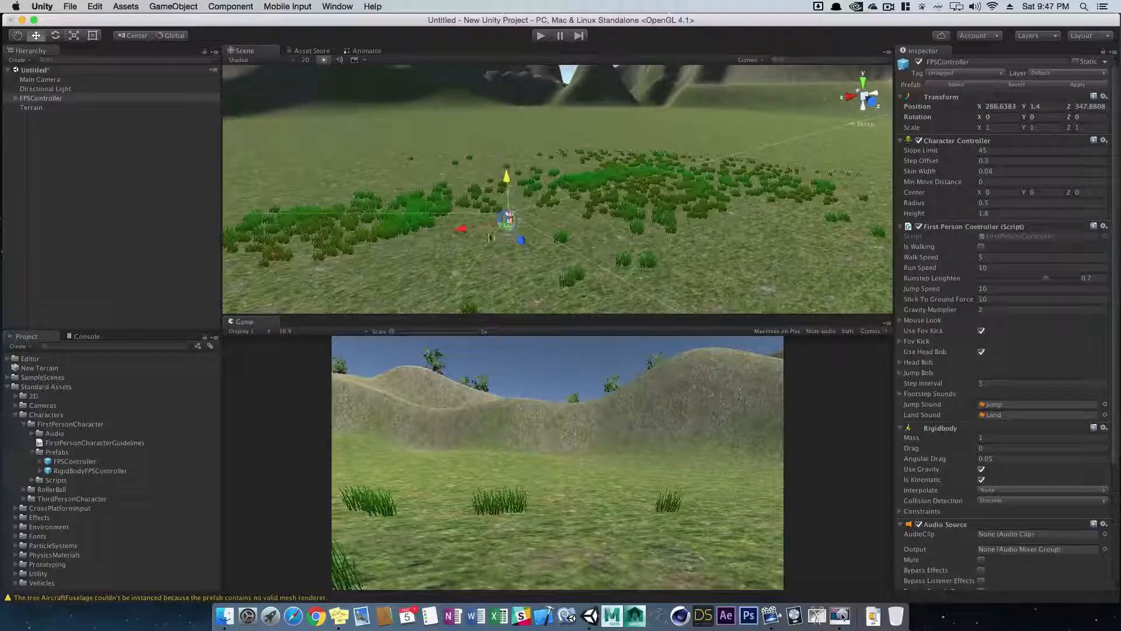
# Run the scene, walk the first-person character around the basin through the grass patches, and stop play mode
pyautogui.click(541, 36)
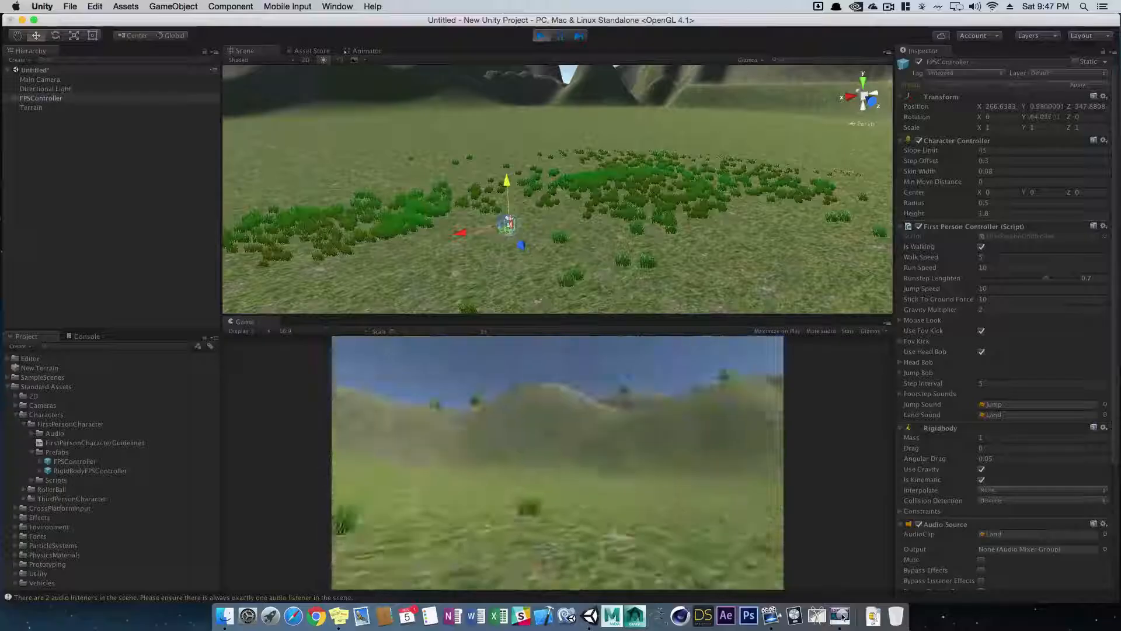
pyautogui.press('w')
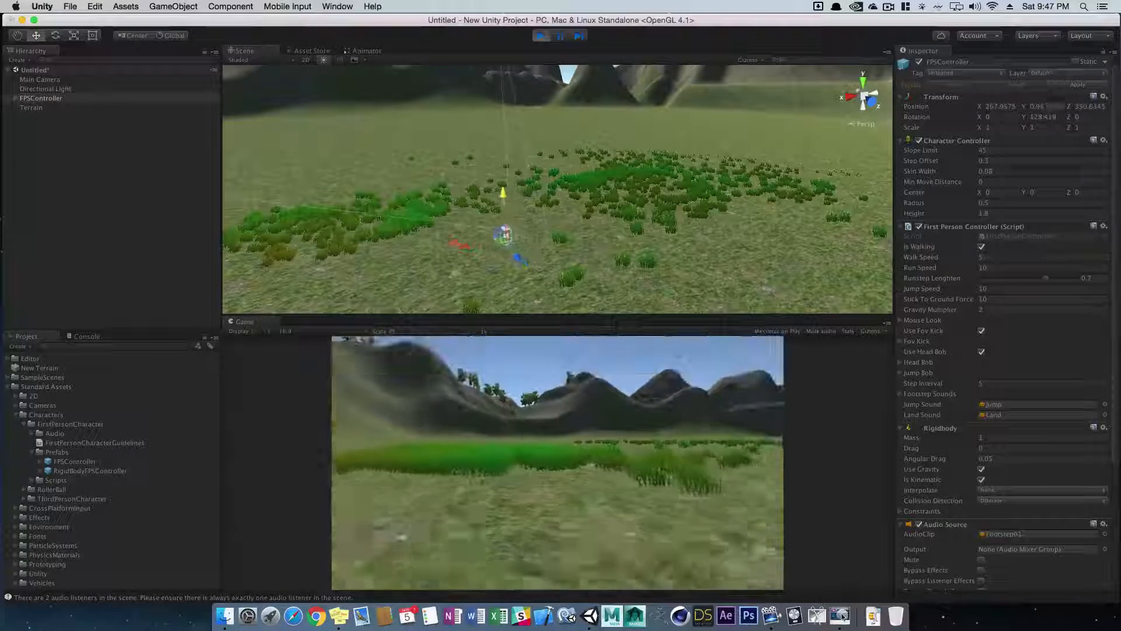
pyautogui.press('w')
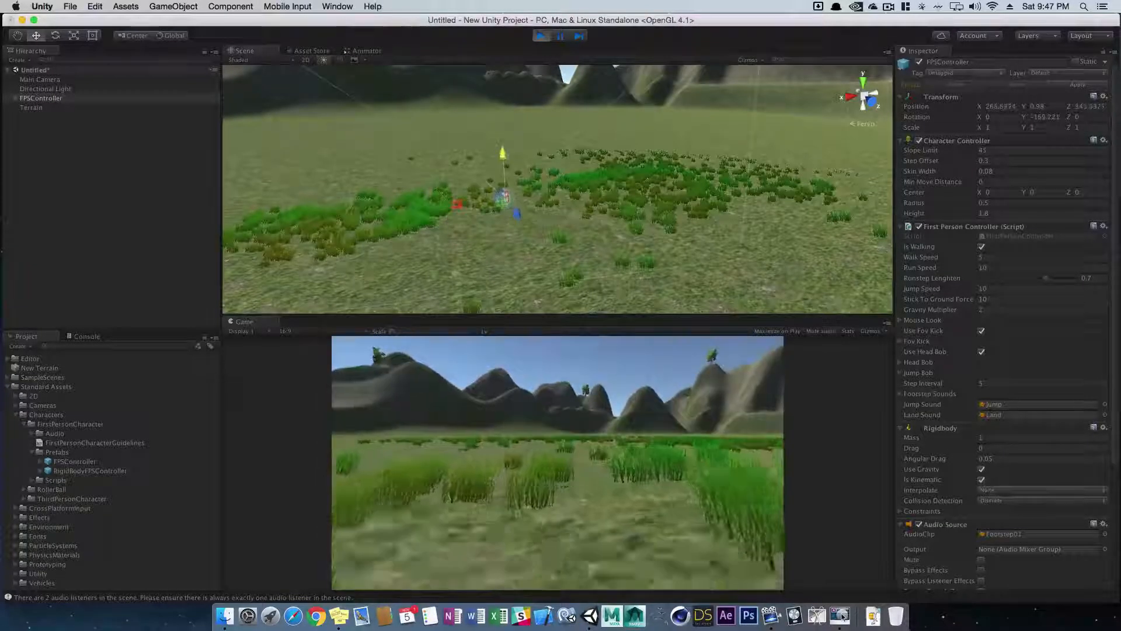
pyautogui.press('w')
pyautogui.press('w')
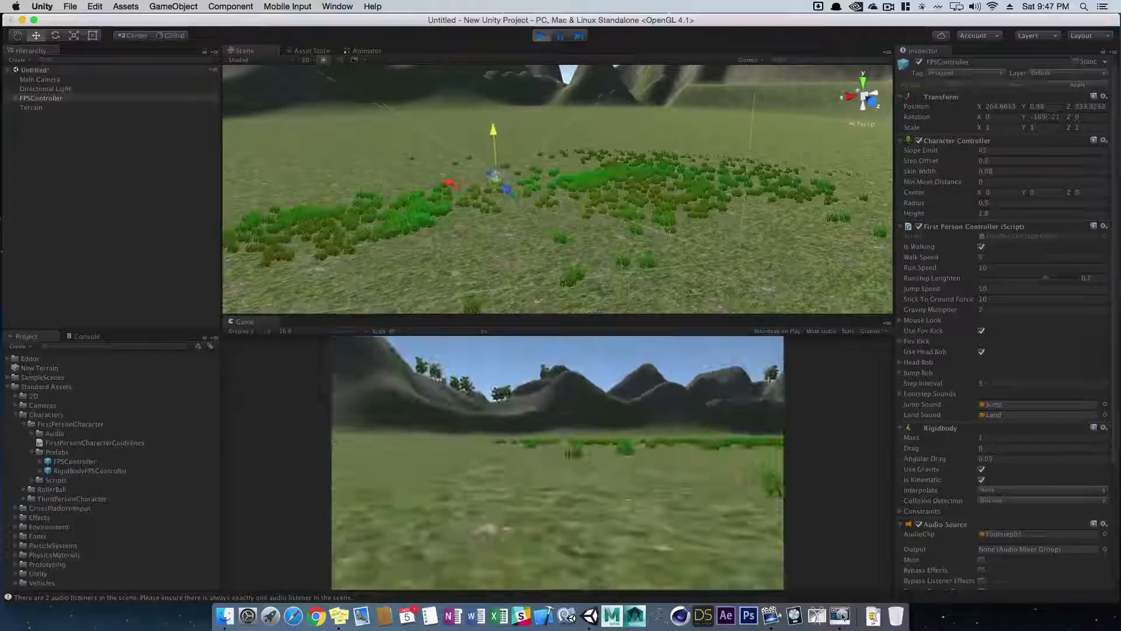
pyautogui.press('w')
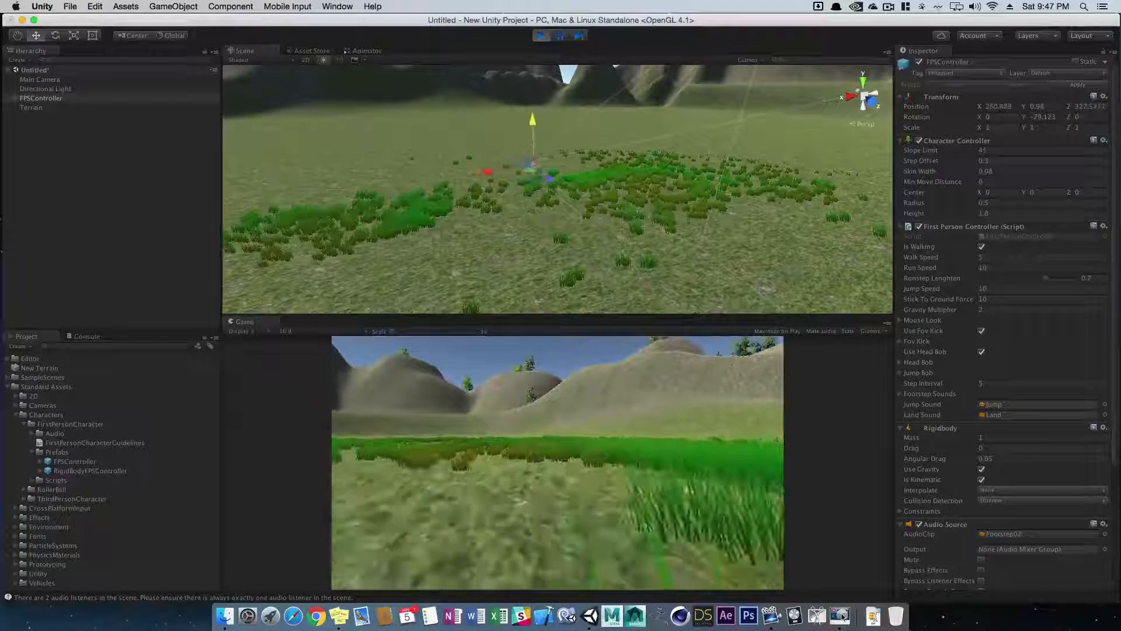
pyautogui.press('w')
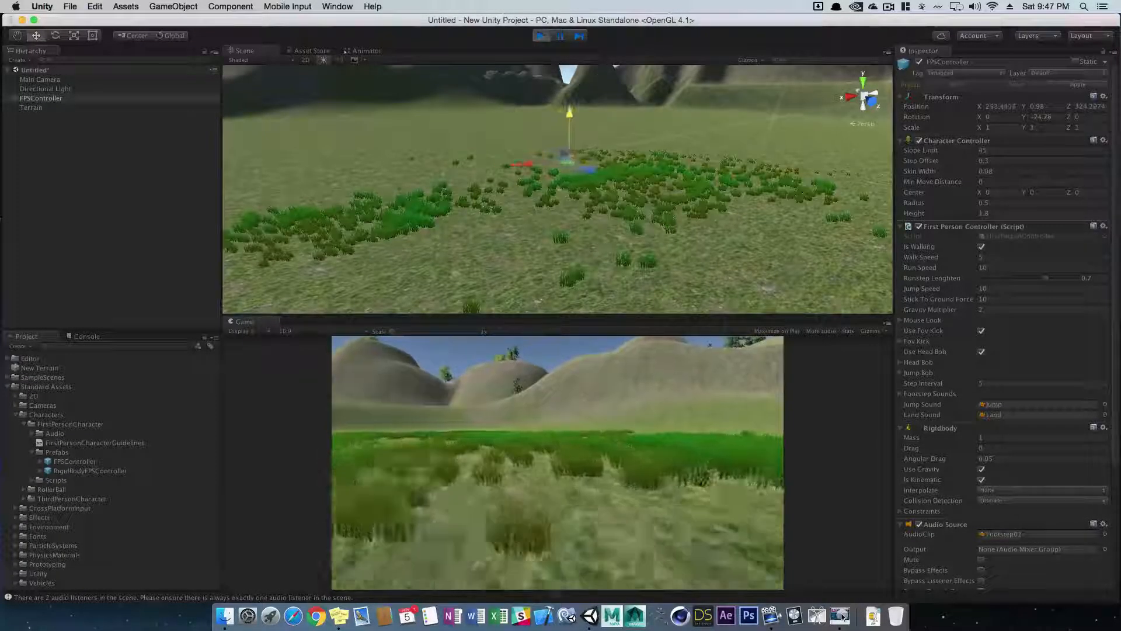
pyautogui.press('w')
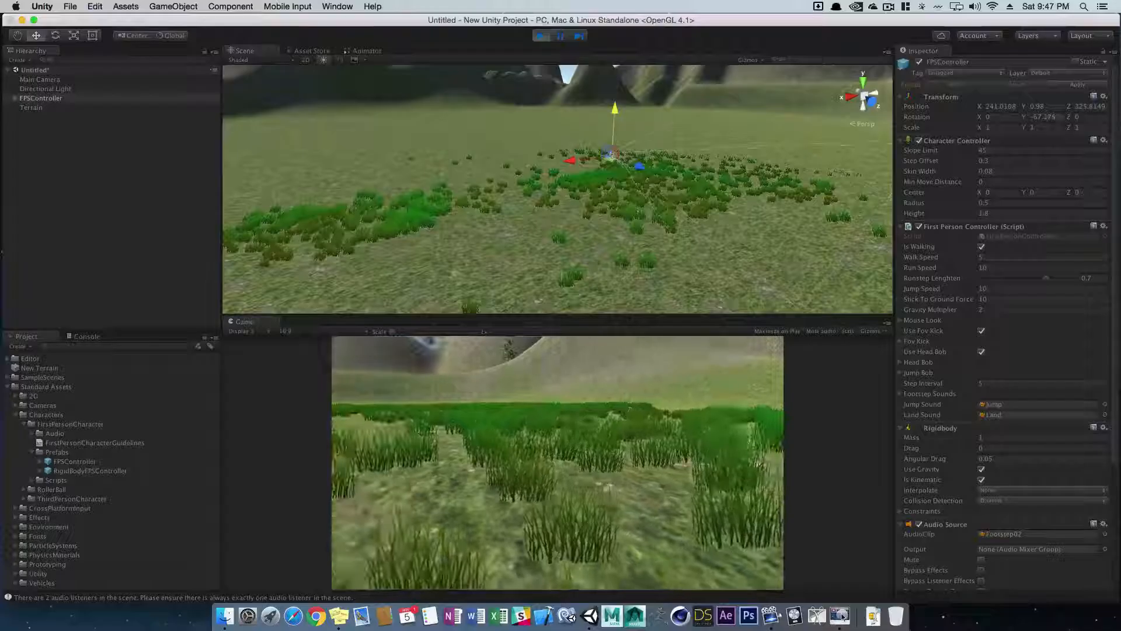
pyautogui.press('w')
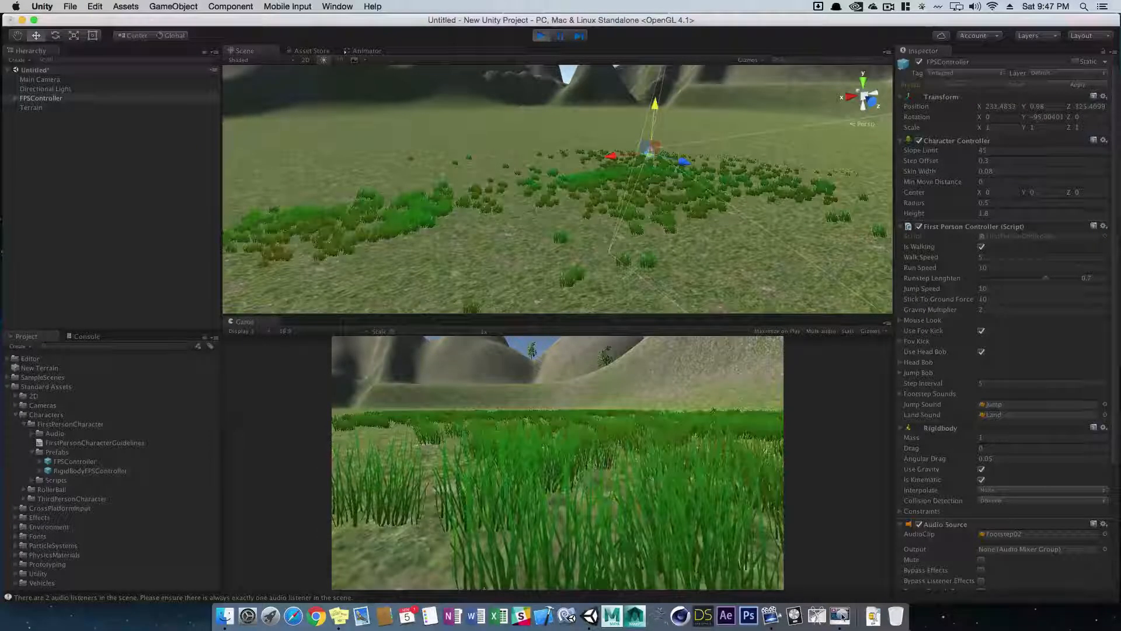
pyautogui.press('w')
pyautogui.press('w')
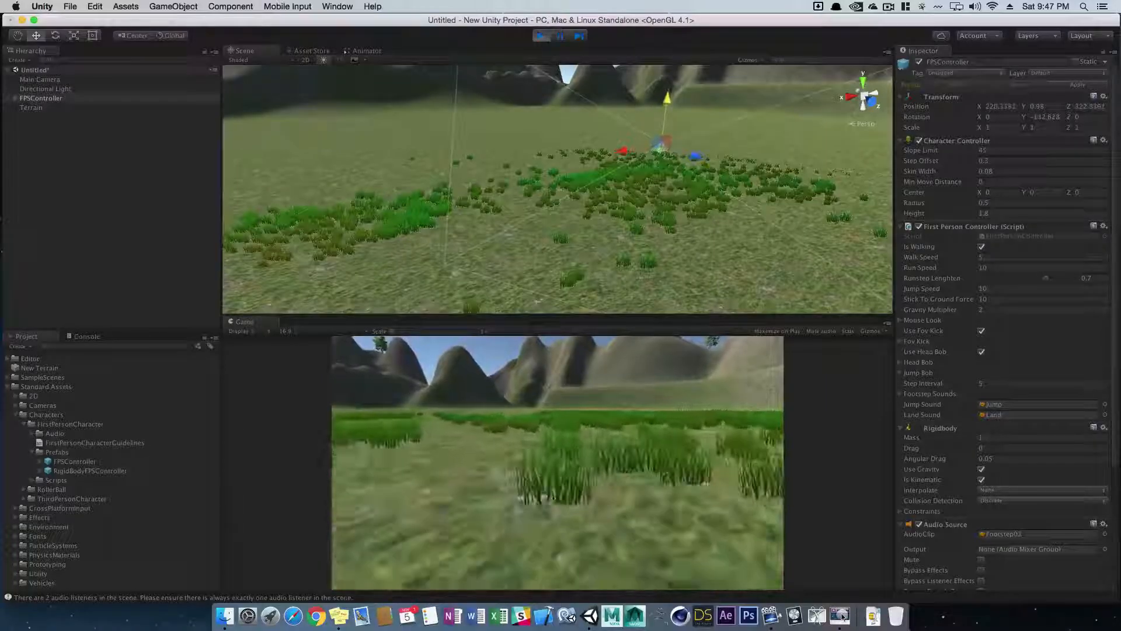
pyautogui.press('w')
pyautogui.press('w')
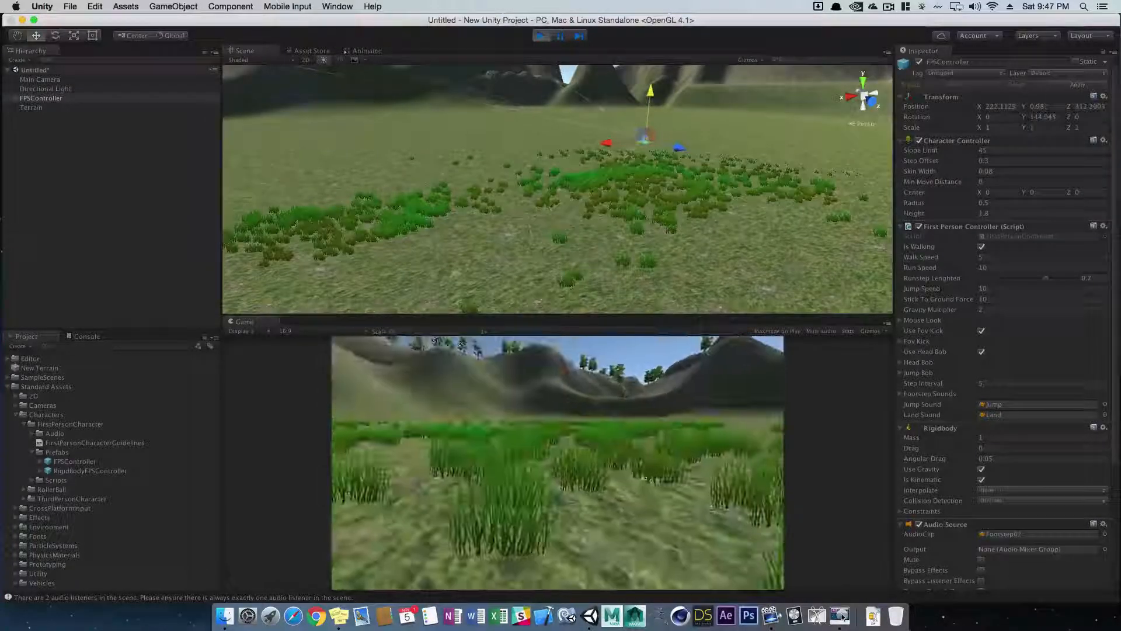
pyautogui.press('w')
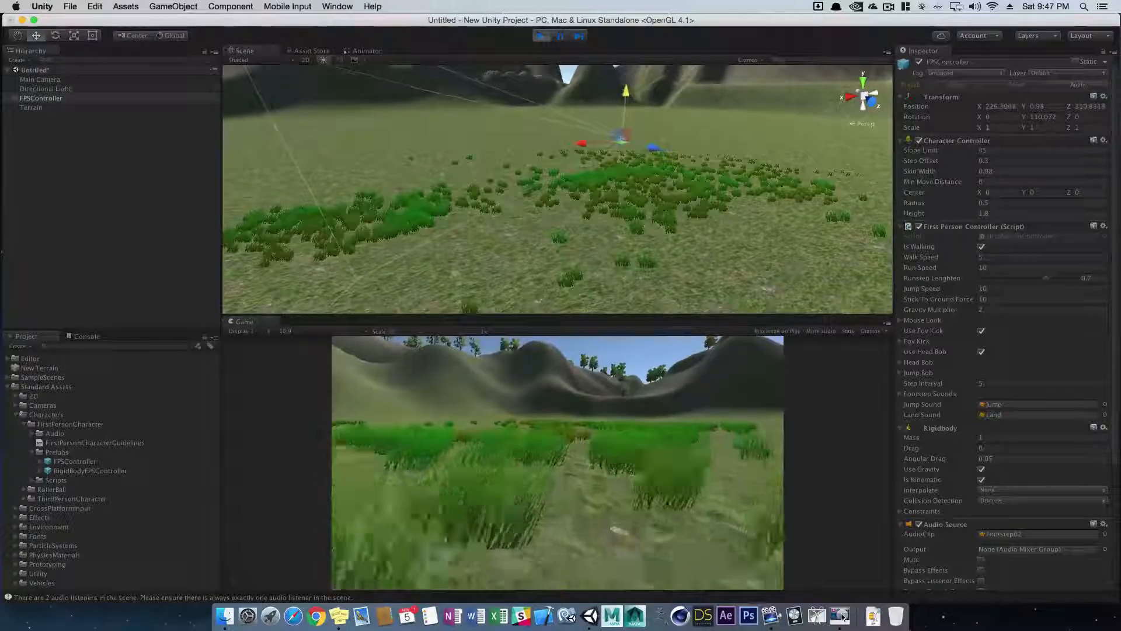
pyautogui.press('w')
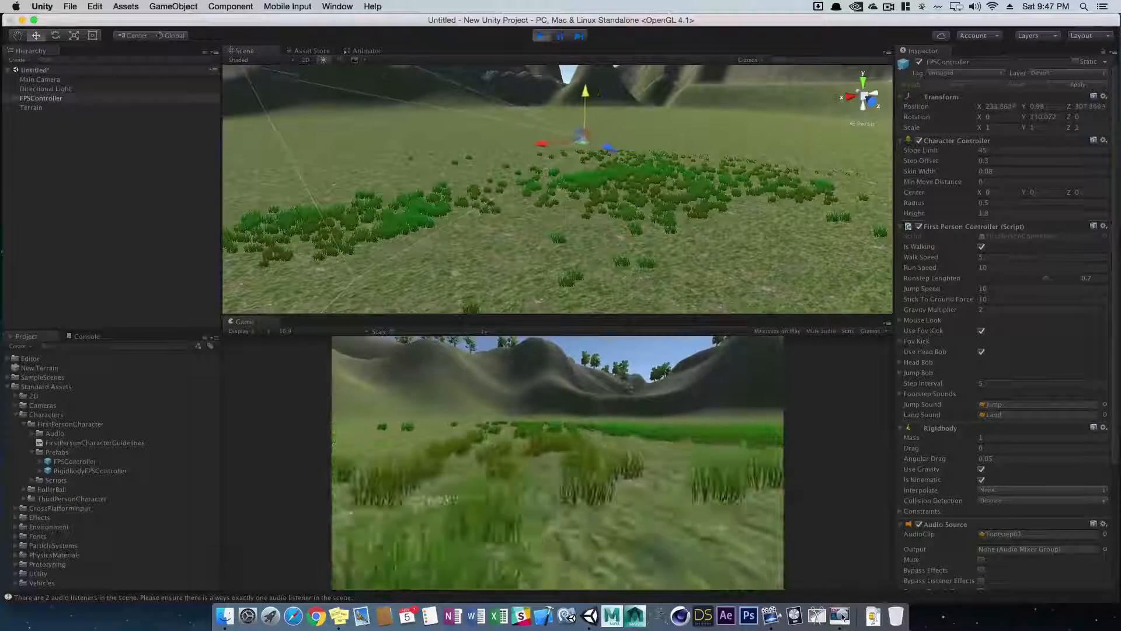
pyautogui.press('w')
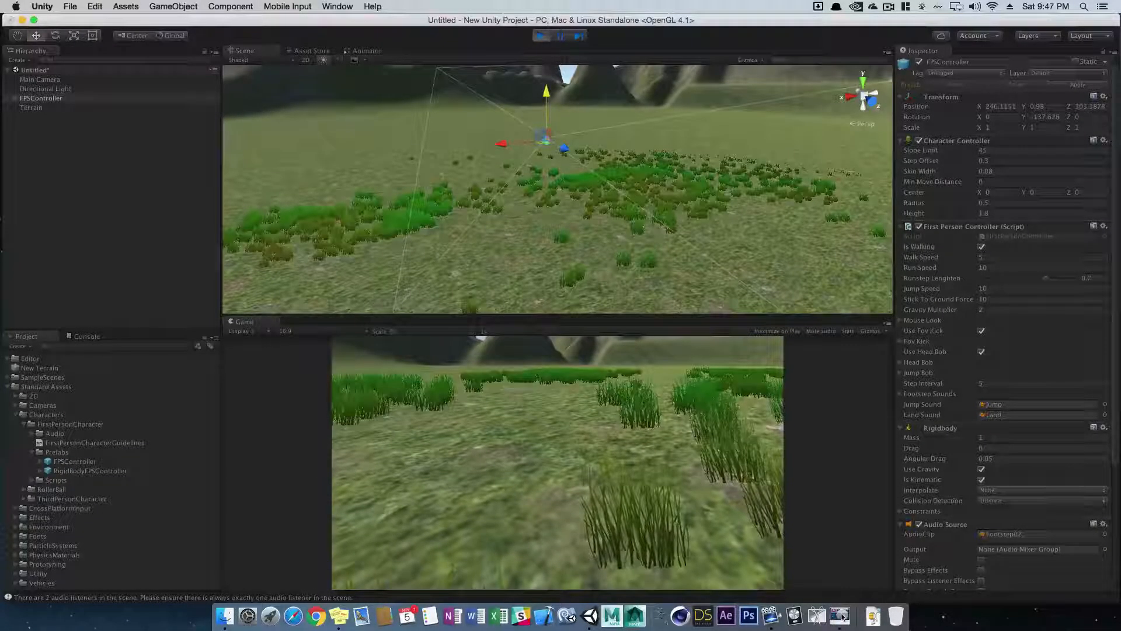
pyautogui.press('super+p')
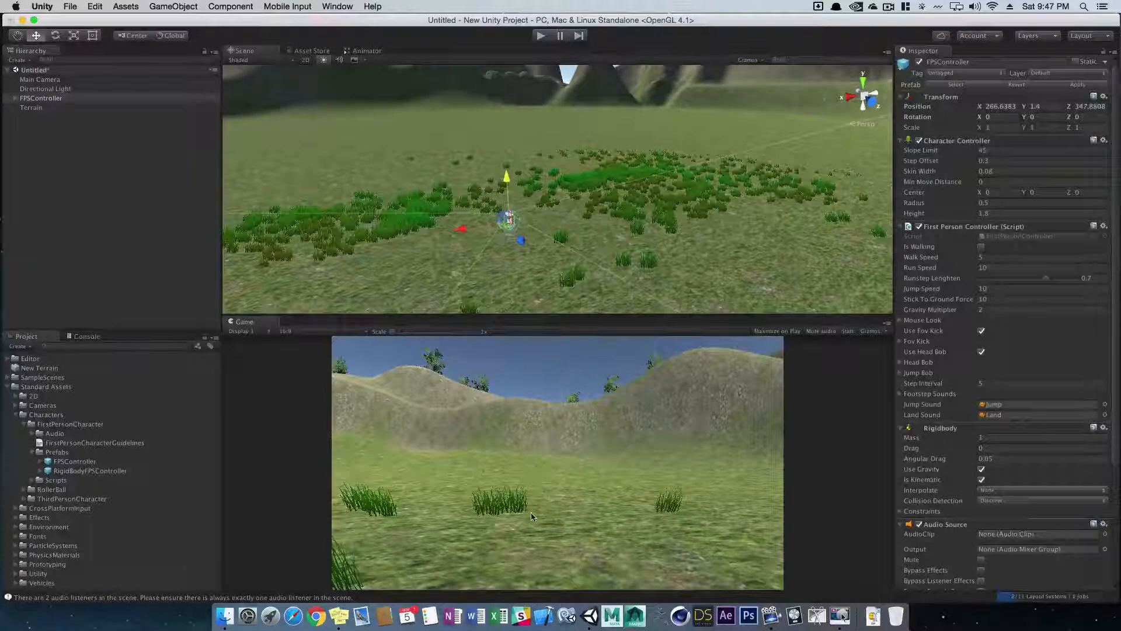